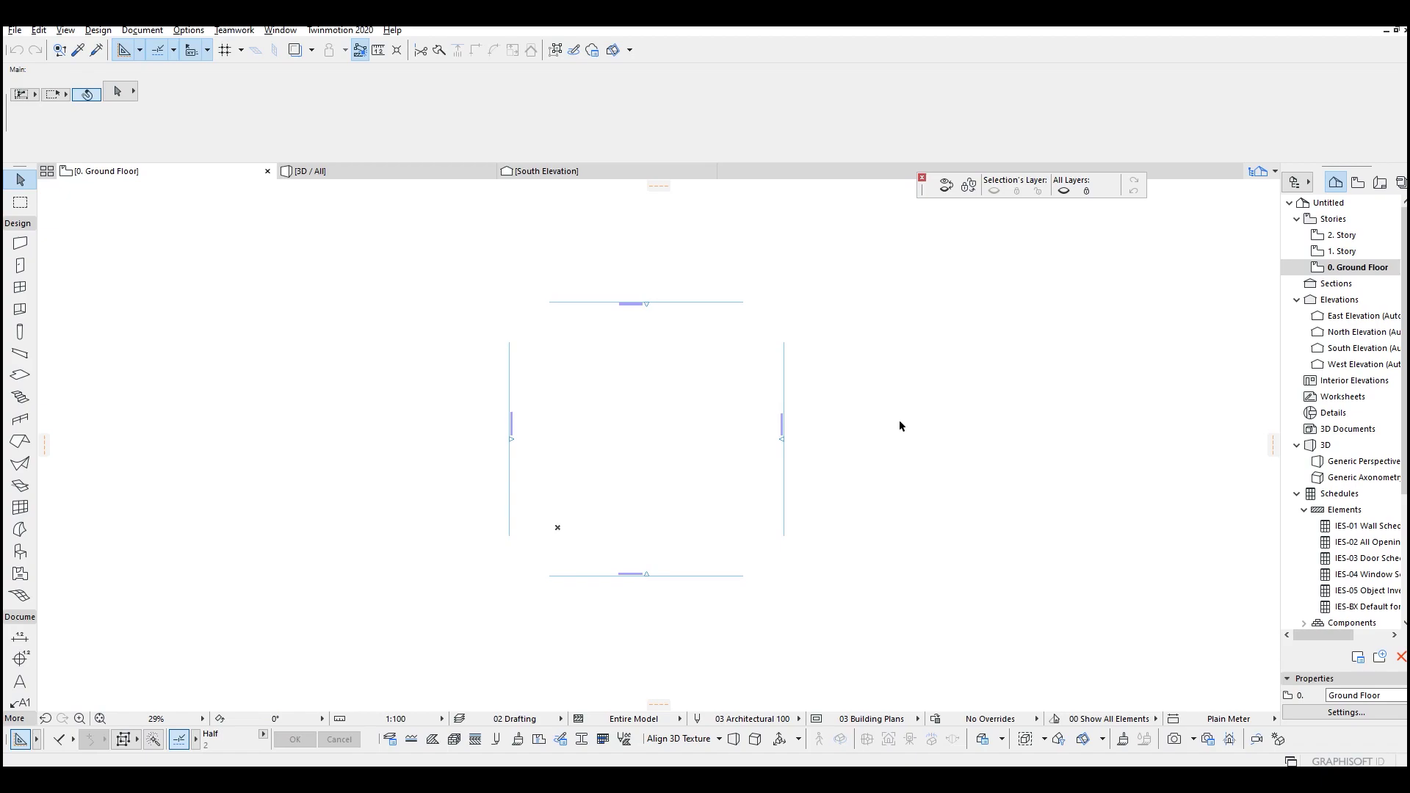
middle_click_drag(902, 425, 900, 425)
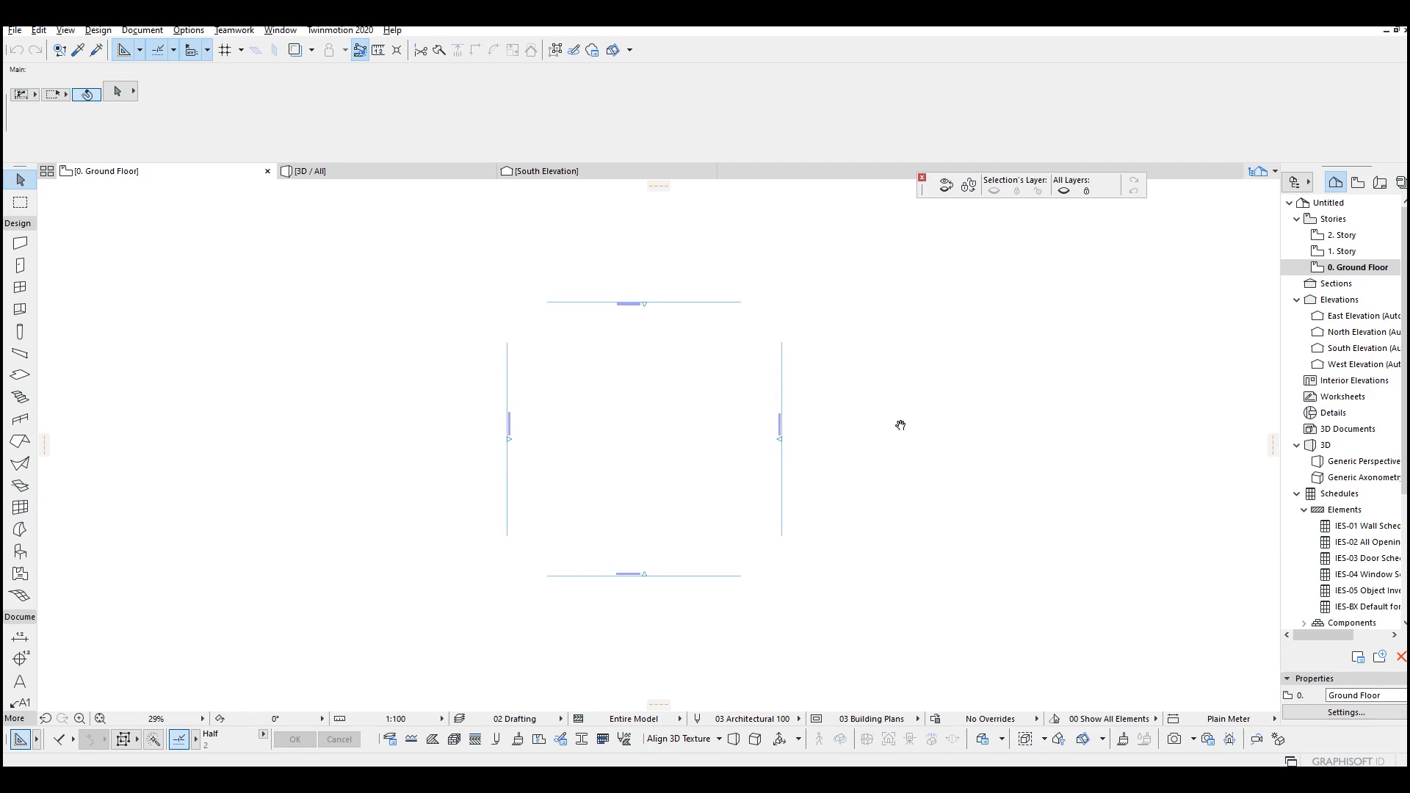
left_click_drag(898, 426, 900, 426)
key("alt+Tab")
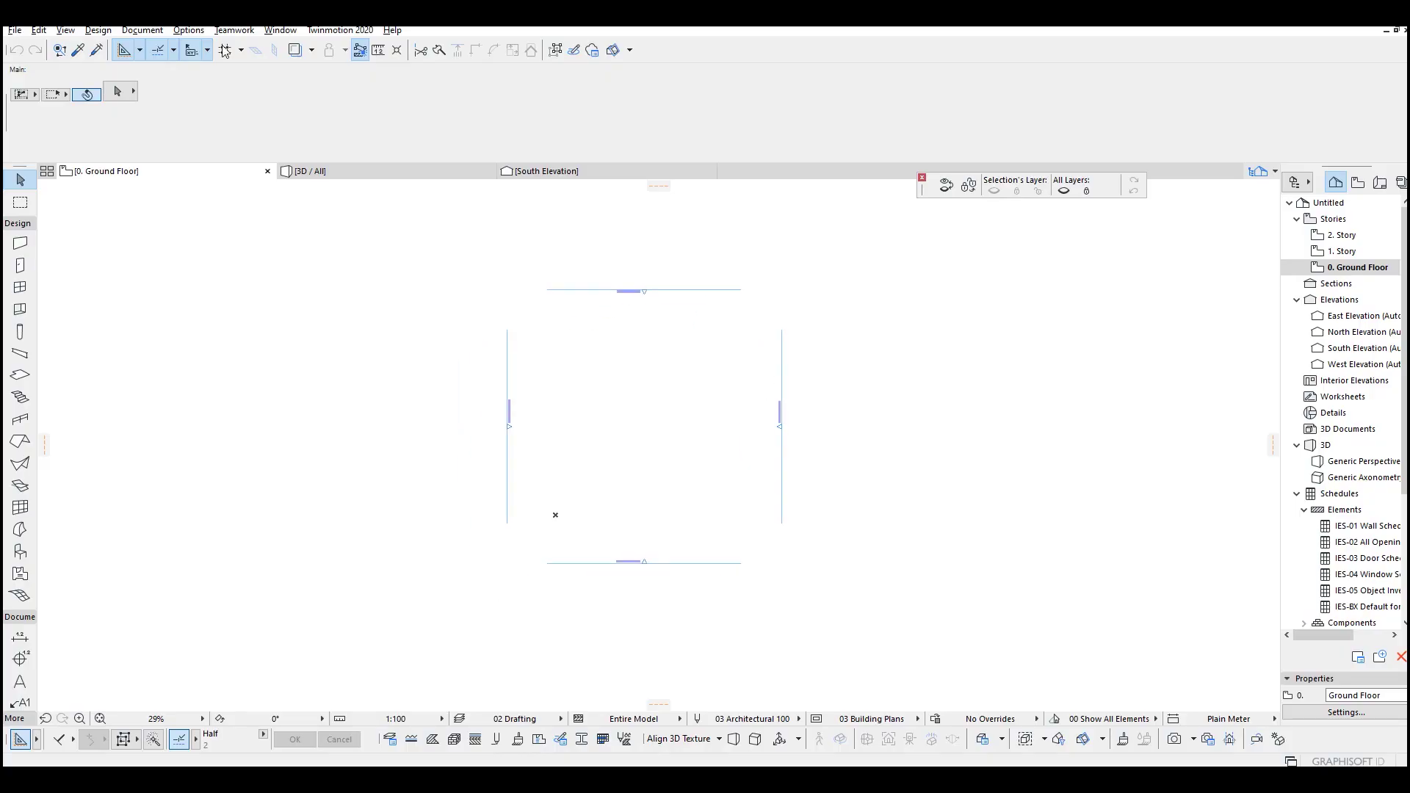
Set the project's working length unit to centimeter.
left_click(199, 31)
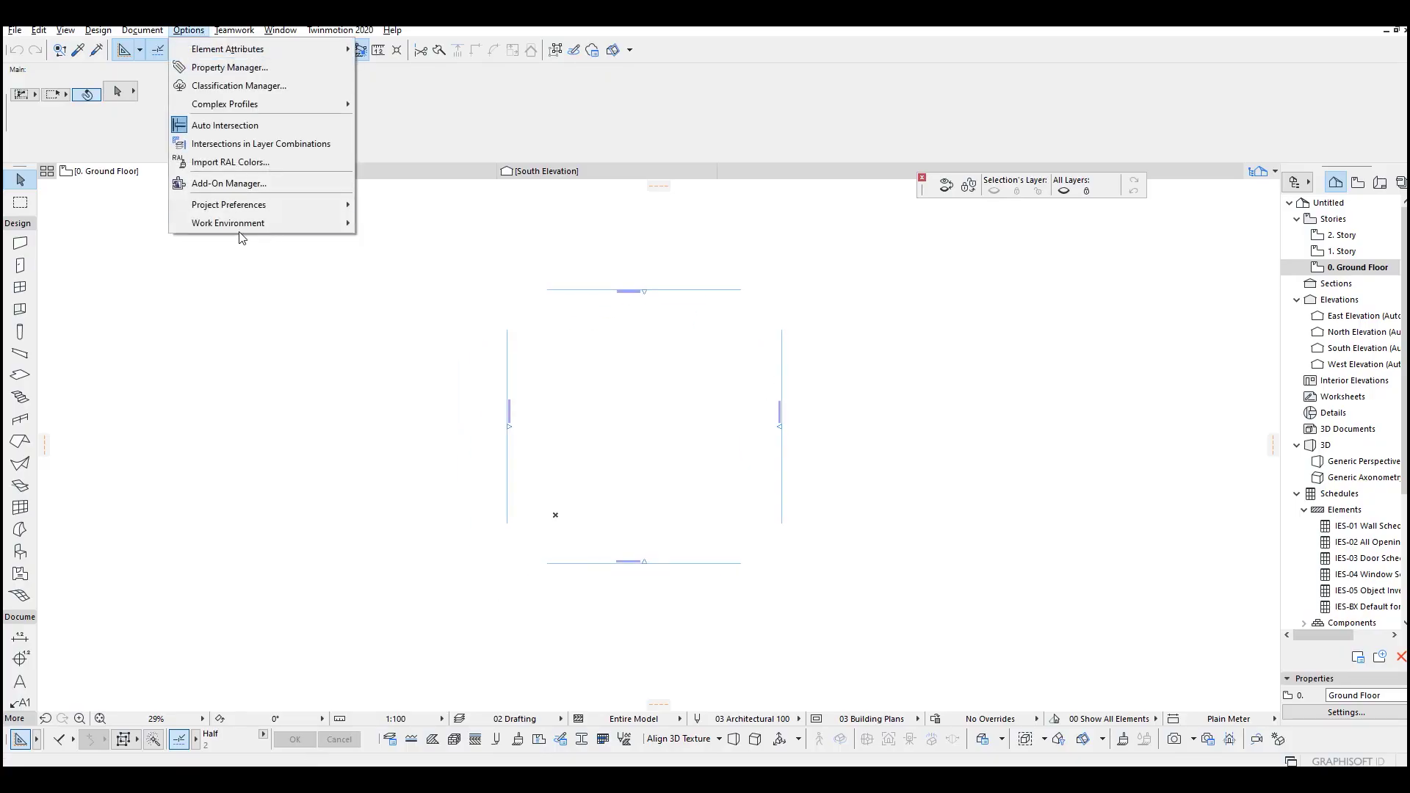
mouse_move(232, 230)
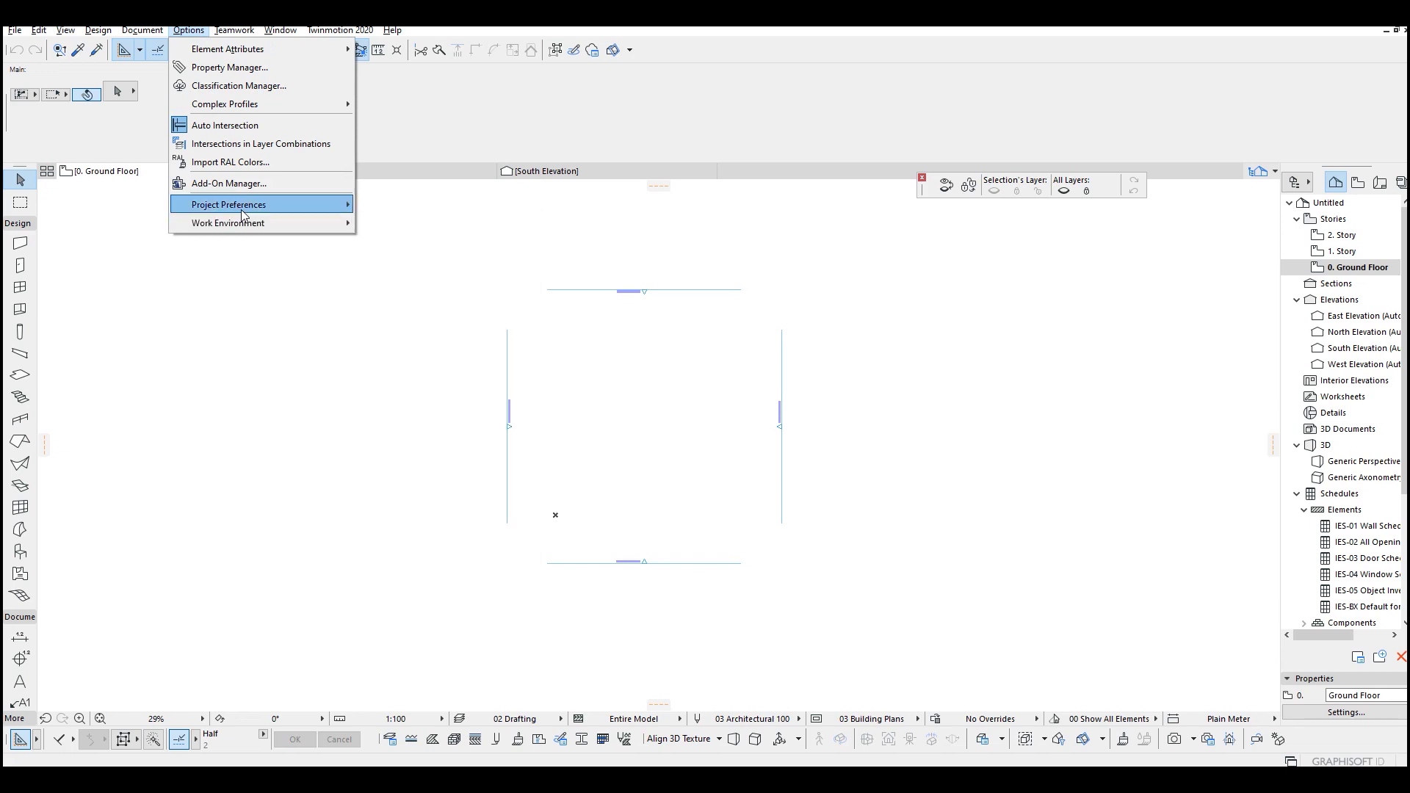
left_click(411, 205)
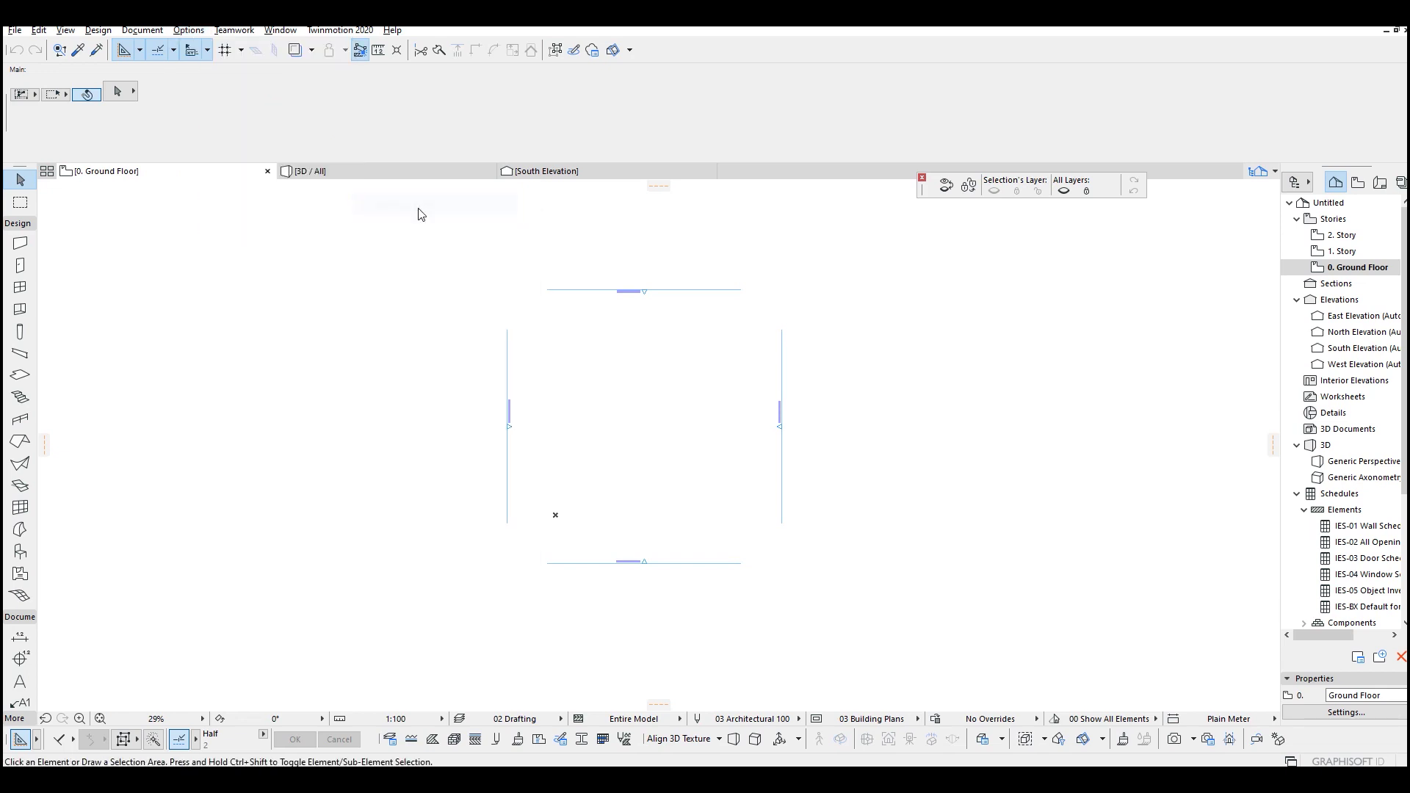
left_click(742, 172)
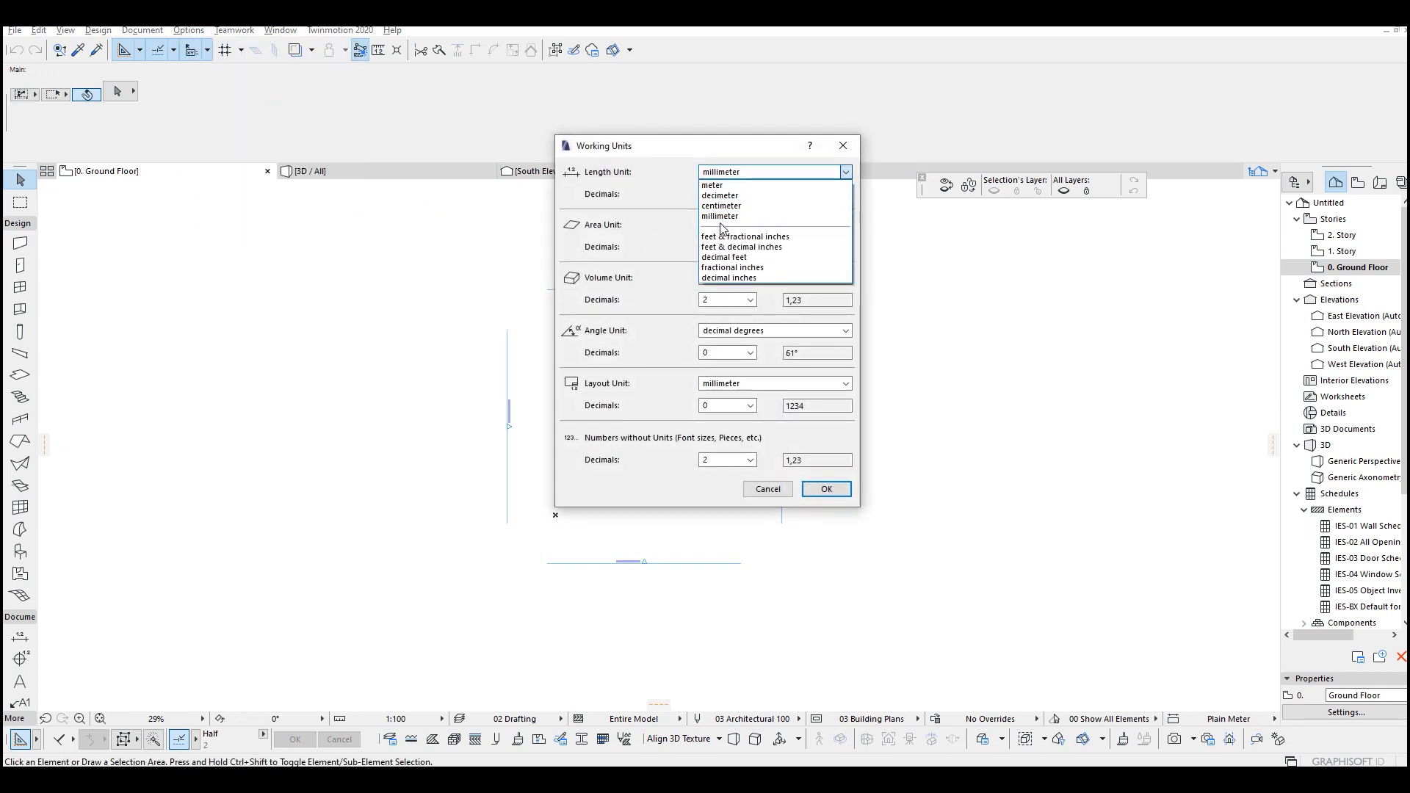
left_click(725, 206)
left_click(824, 489)
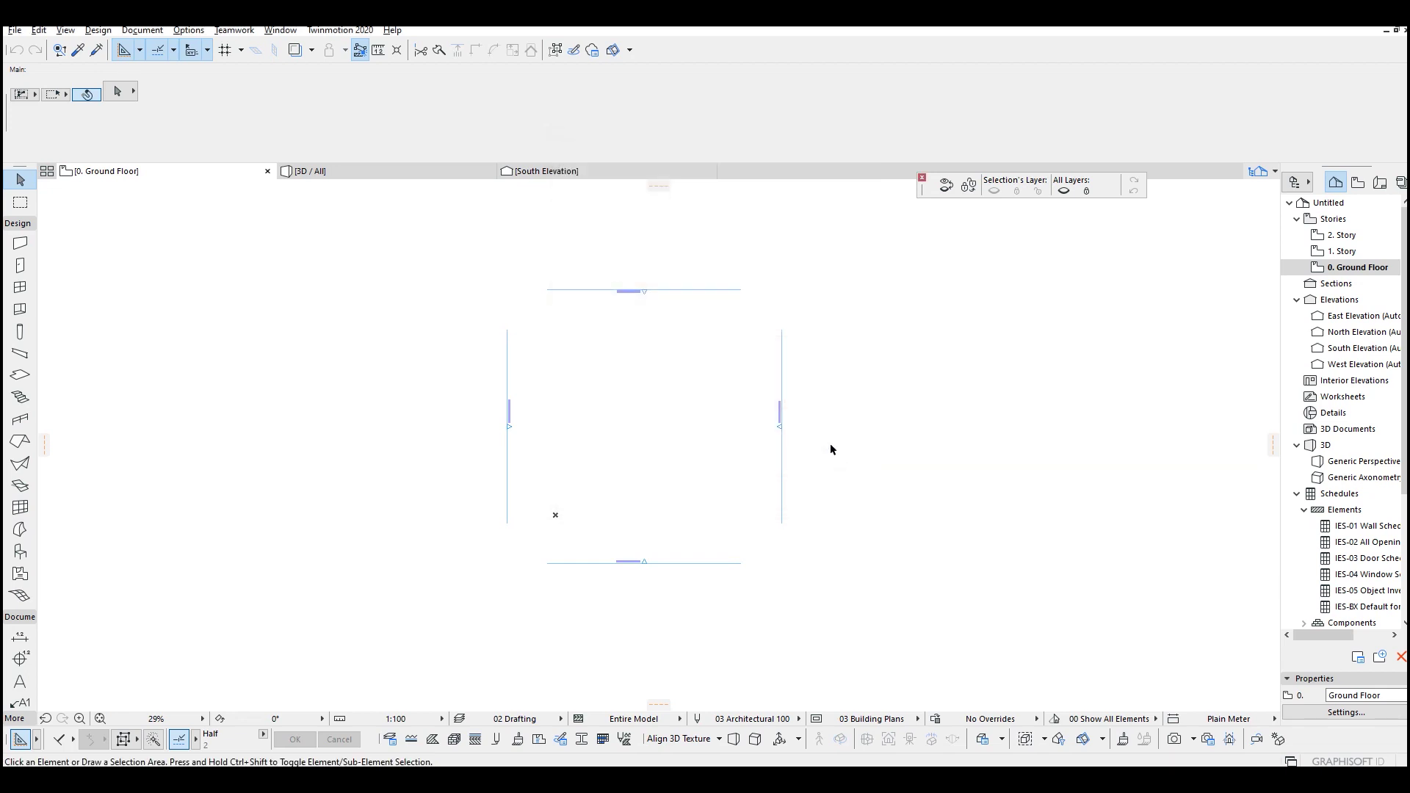
Draw a straight vertical line just inside the West Elevation marker, ending below the South Elevation marker.
scroll(610, 494, "up", 3)
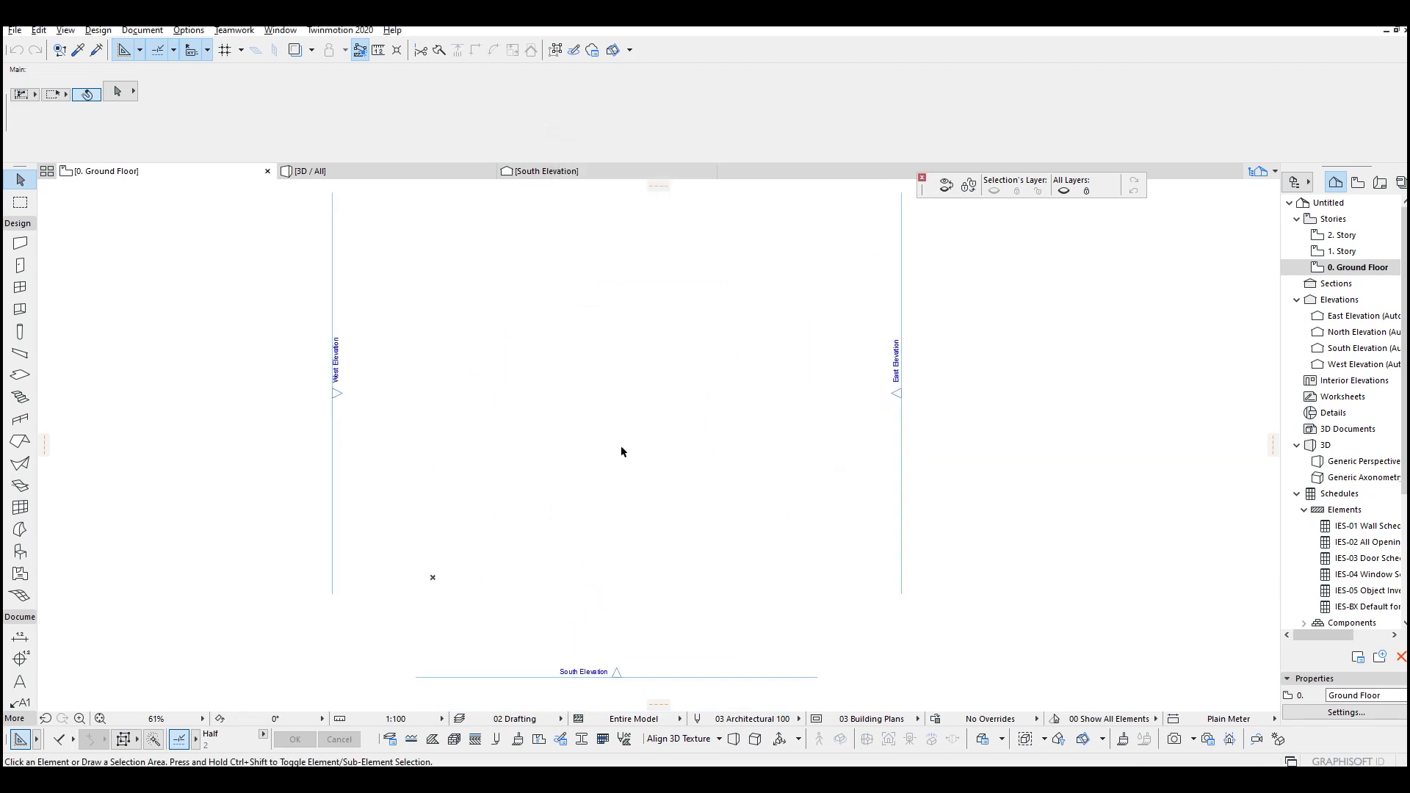
key("l")
middle_click_drag(524, 442, 571, 494)
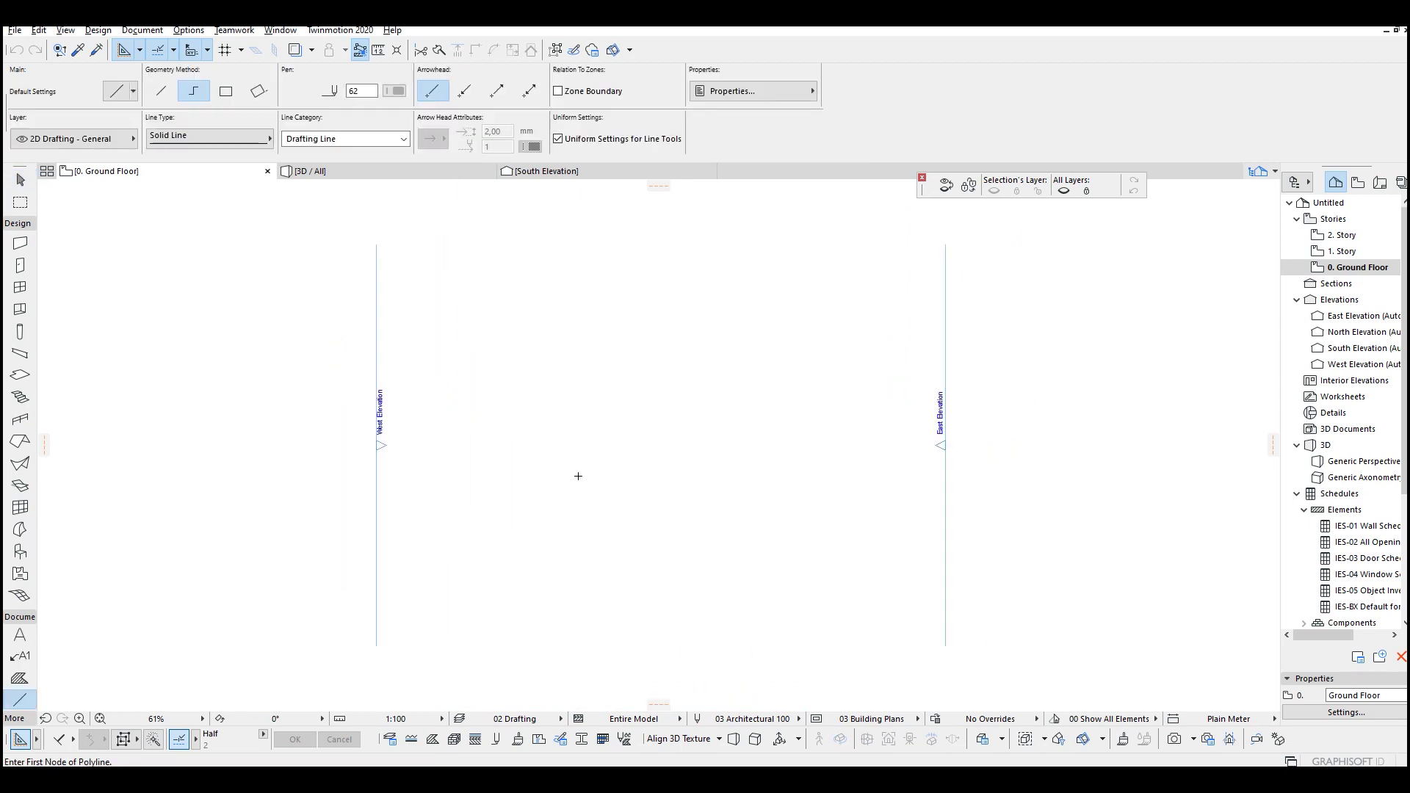
scroll(576, 474, "down", 2)
left_click(498, 312)
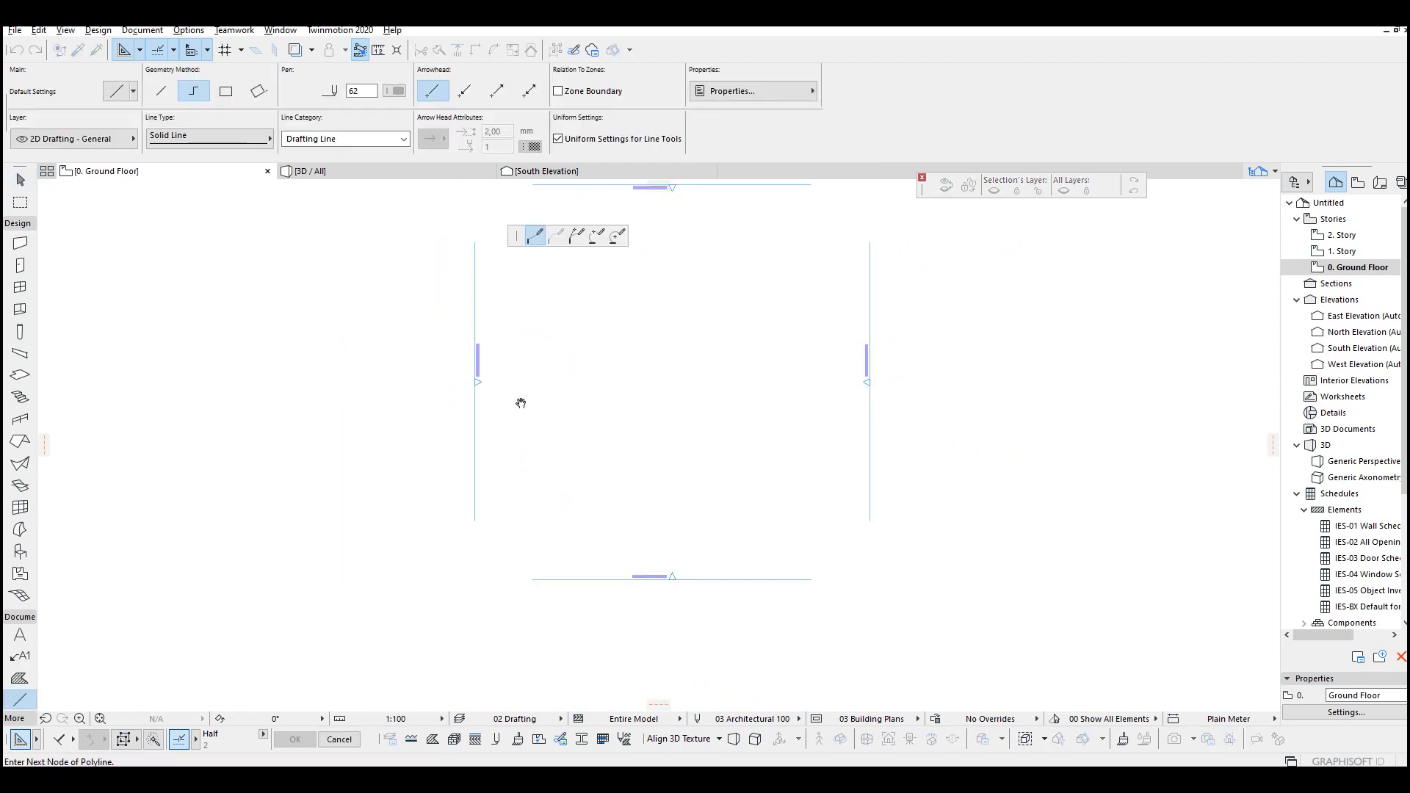
double_click(535, 612)
key("Escape")
Extend the vertical line's upper end beyond the North Elevation marker by adjusting it to a line drawn across above.
left_click(535, 257)
middle_click_drag(516, 376, 494, 512)
scroll(494, 512, "down", 1)
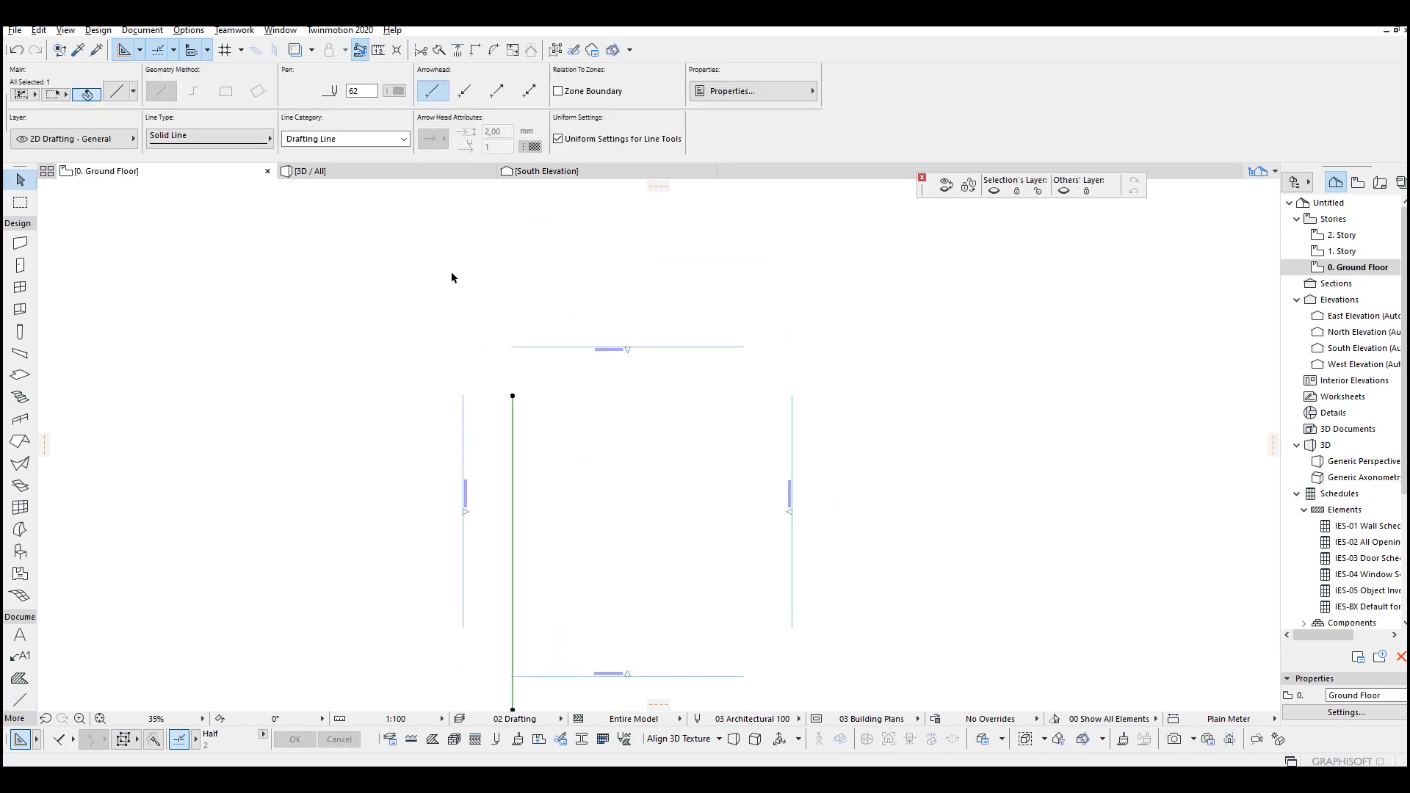
key("Escape")
left_click(512, 401)
key("ctrl+minus")
left_click(450, 267)
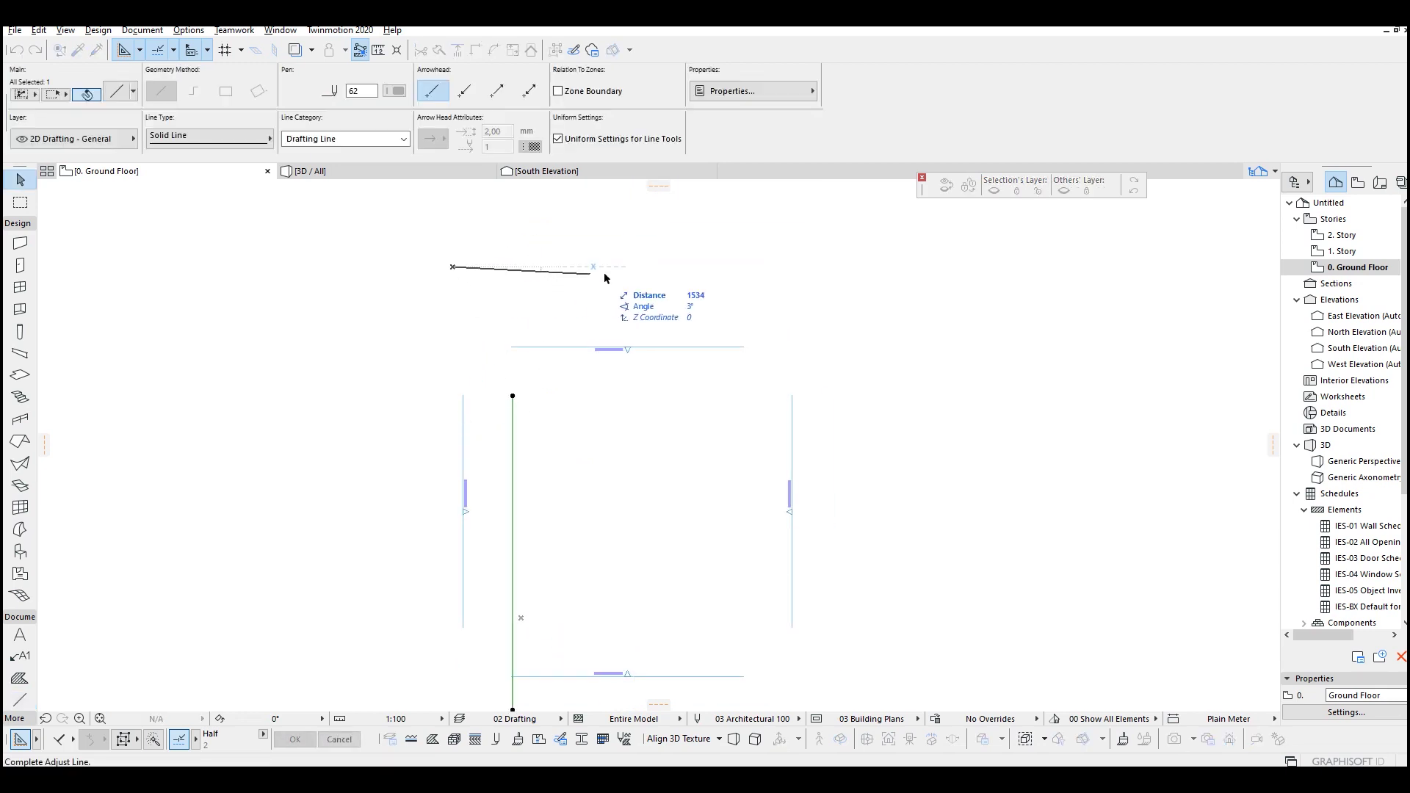
left_click(605, 277)
middle_click_drag(596, 276, 595, 248)
Set the vertical line's line type to Long Dashed.
left_click(250, 142)
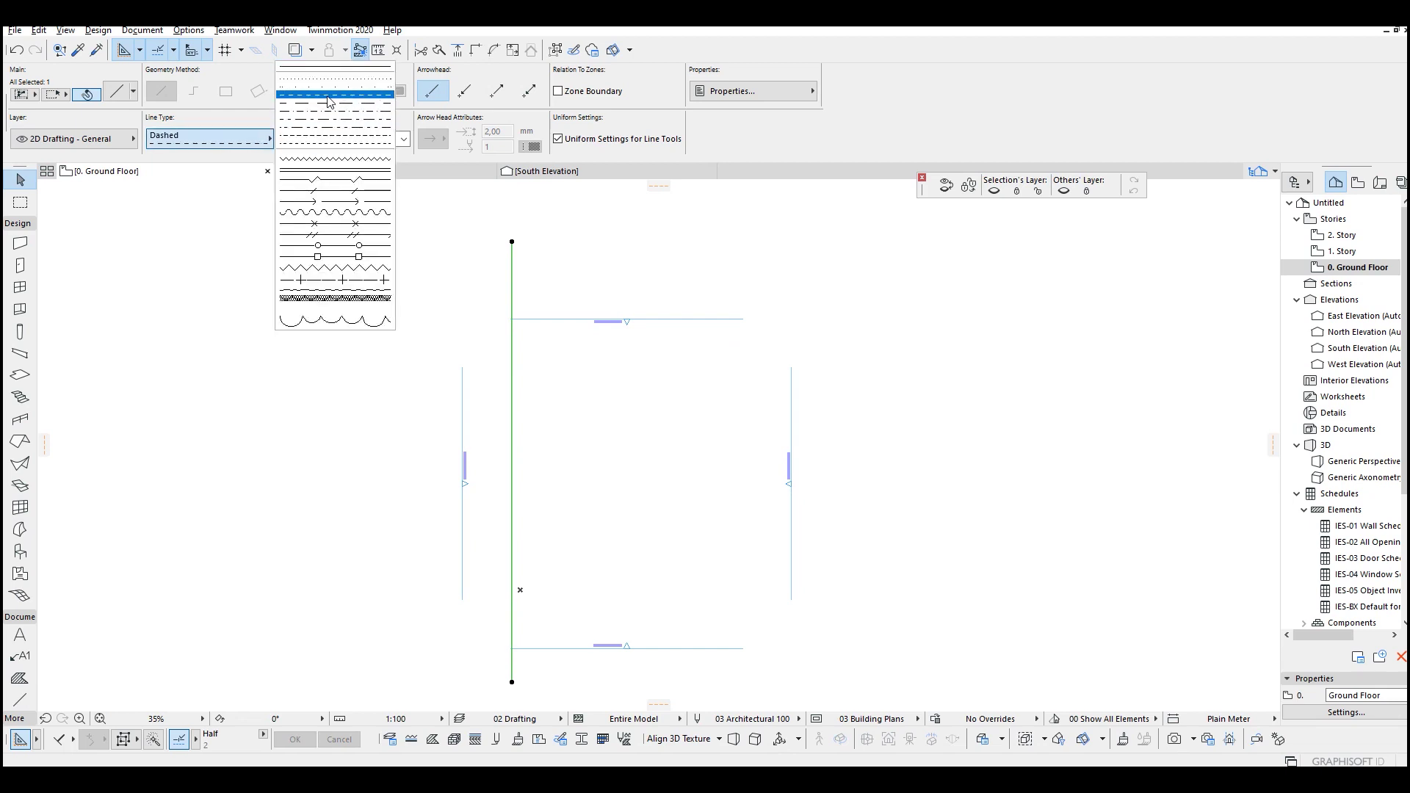
left_click(287, 95)
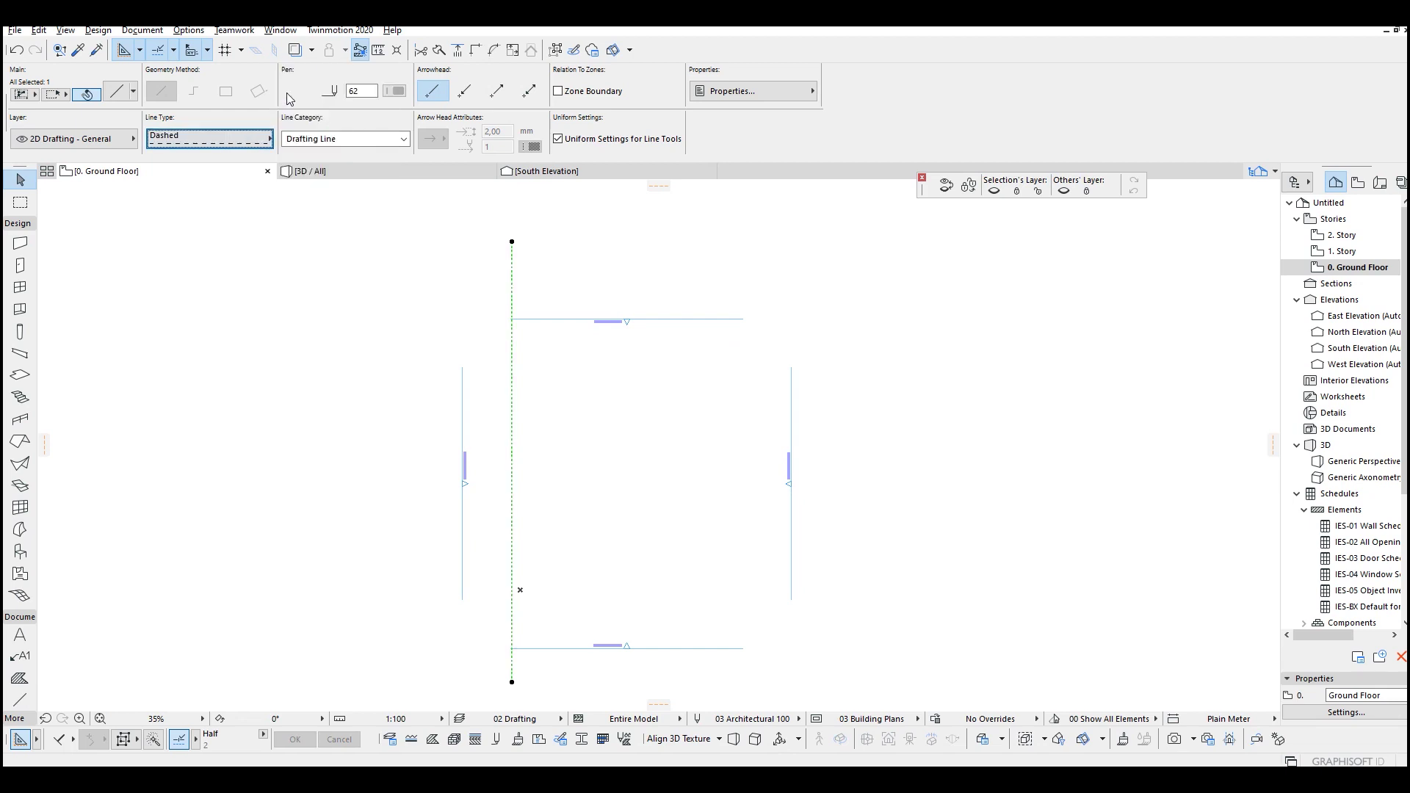
left_click(235, 133)
left_click(309, 110)
Drag a copy of the dashed vertical line 300 cm horizontally to its right.
middle_click_drag(646, 319, 623, 432)
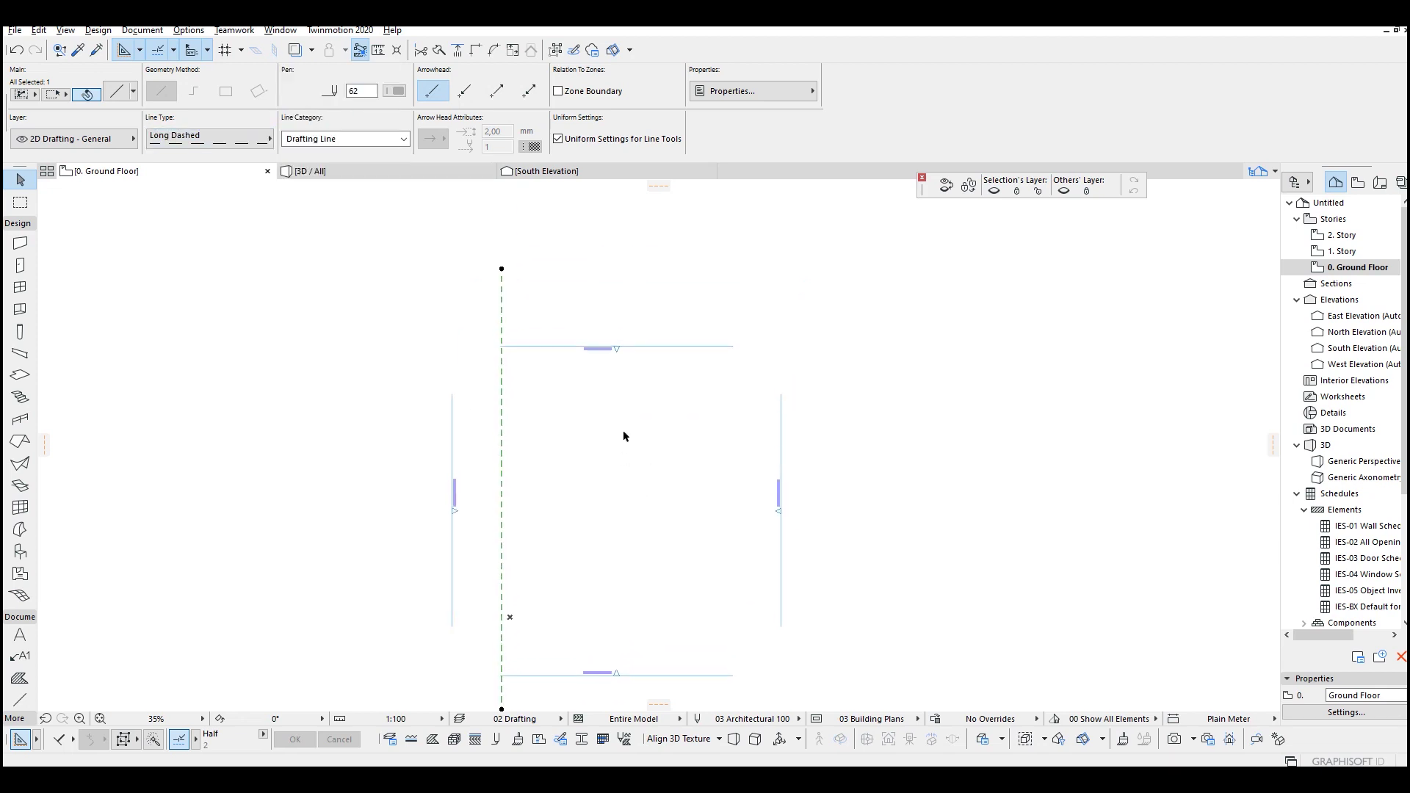
scroll(579, 333, "up", 3)
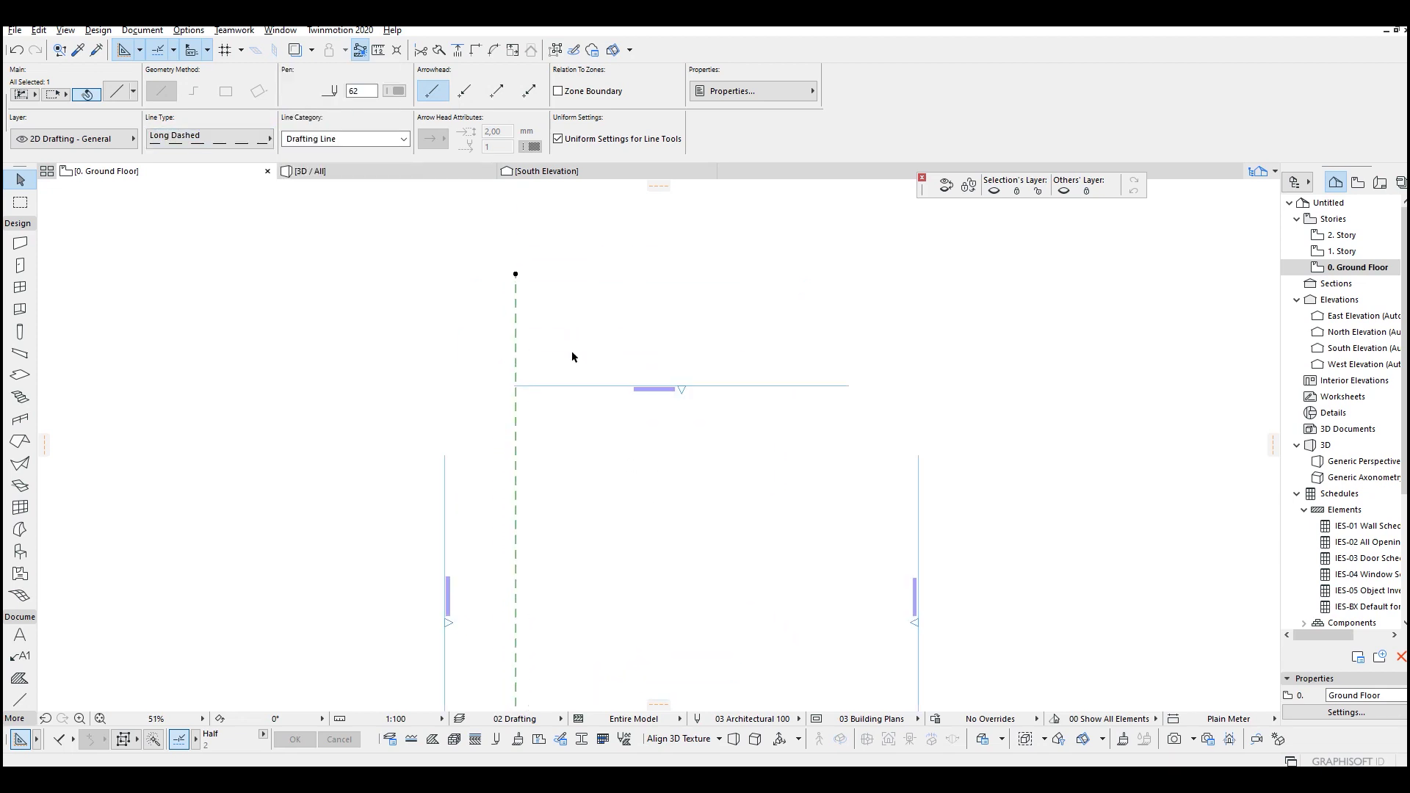
key("ctrl+shift+d")
left_click(577, 313)
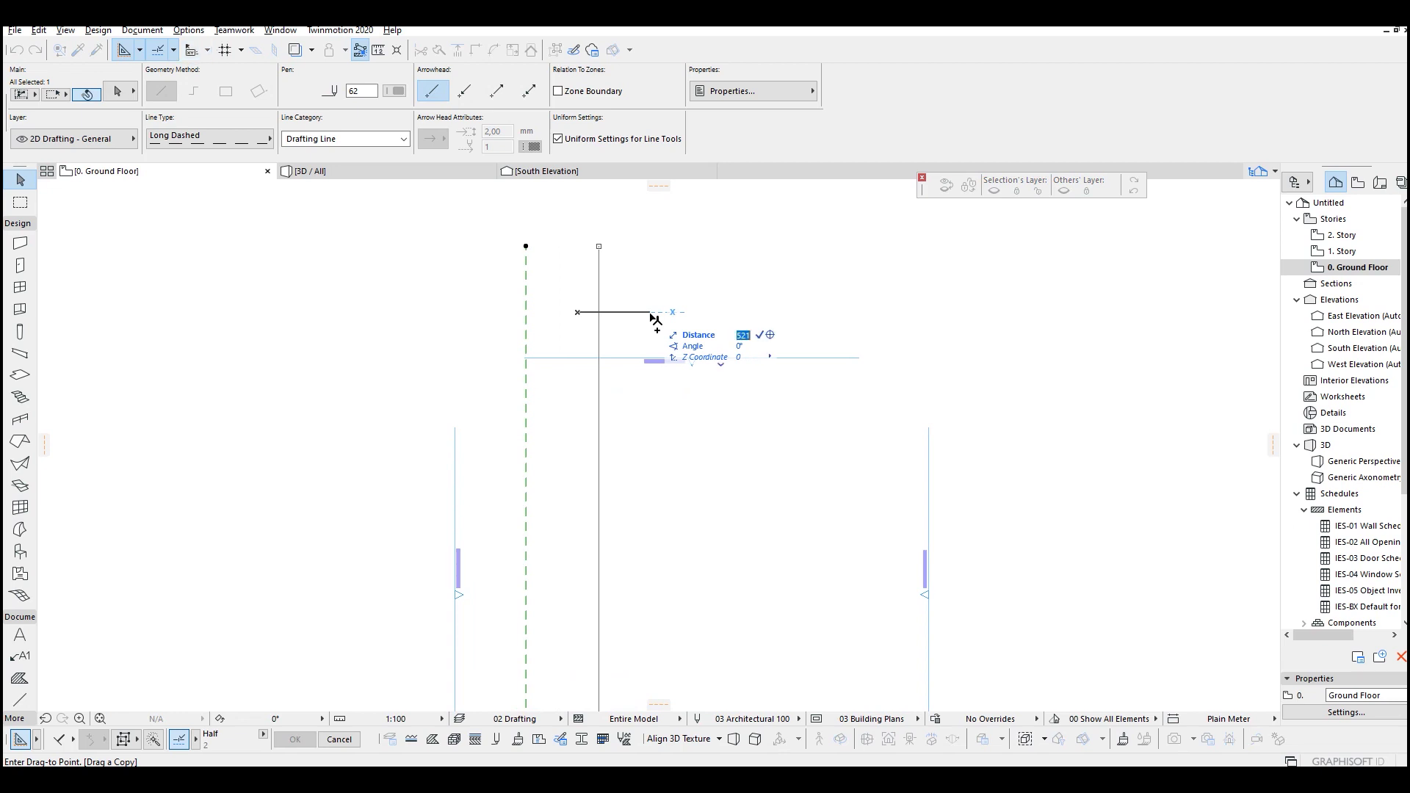
left_click(619, 312)
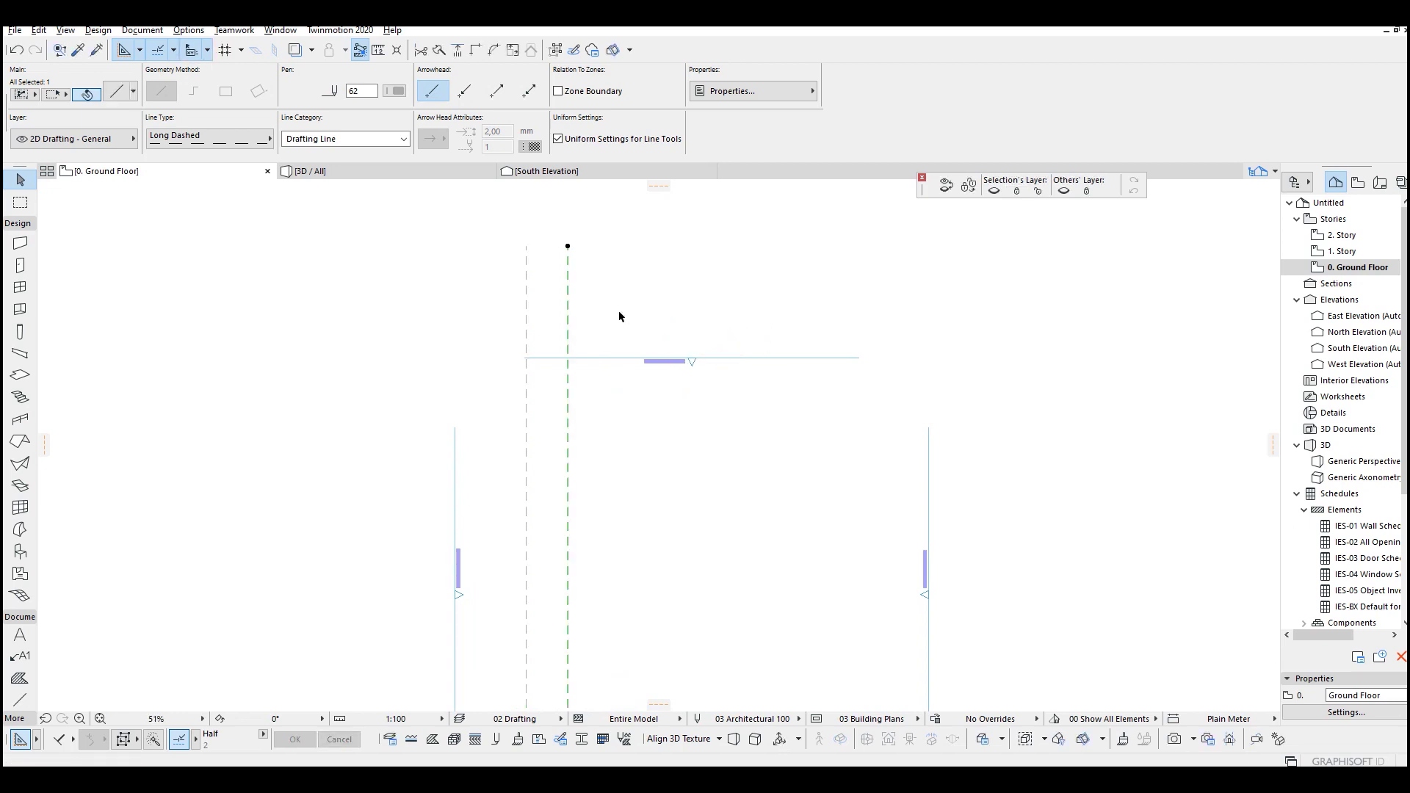
Add five more copies of the vertical line to the right at the same 300 cm spacing, making seven lines.
left_click(526, 246)
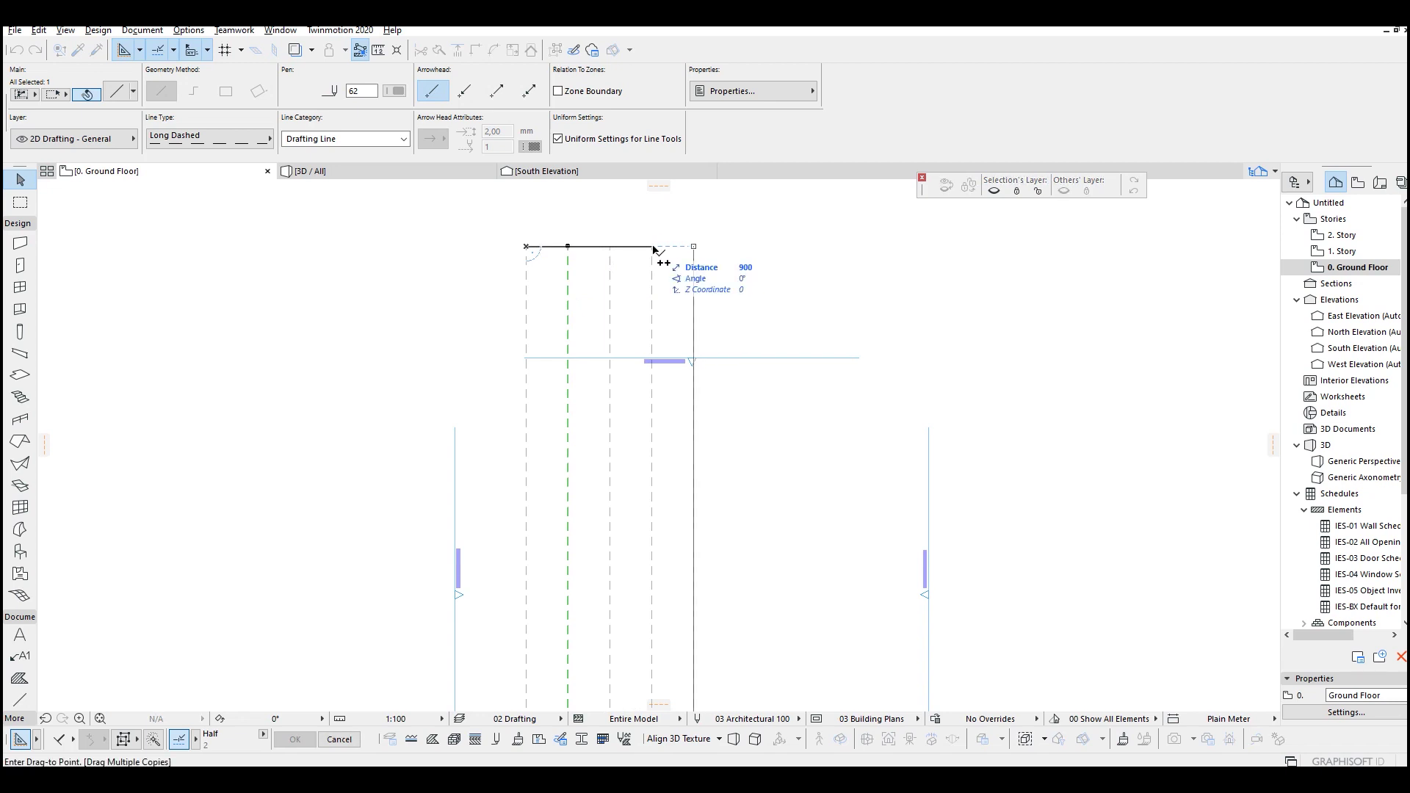
left_click(736, 248)
key("Escape")
Select all seven vertical dashed lines and rotate a copy of them by 90° around the middle of the set.
left_click_drag(842, 307, 471, 226)
scroll(515, 277, "down", 2)
scroll(558, 331, "down", 2)
scroll(572, 354, "up", 2)
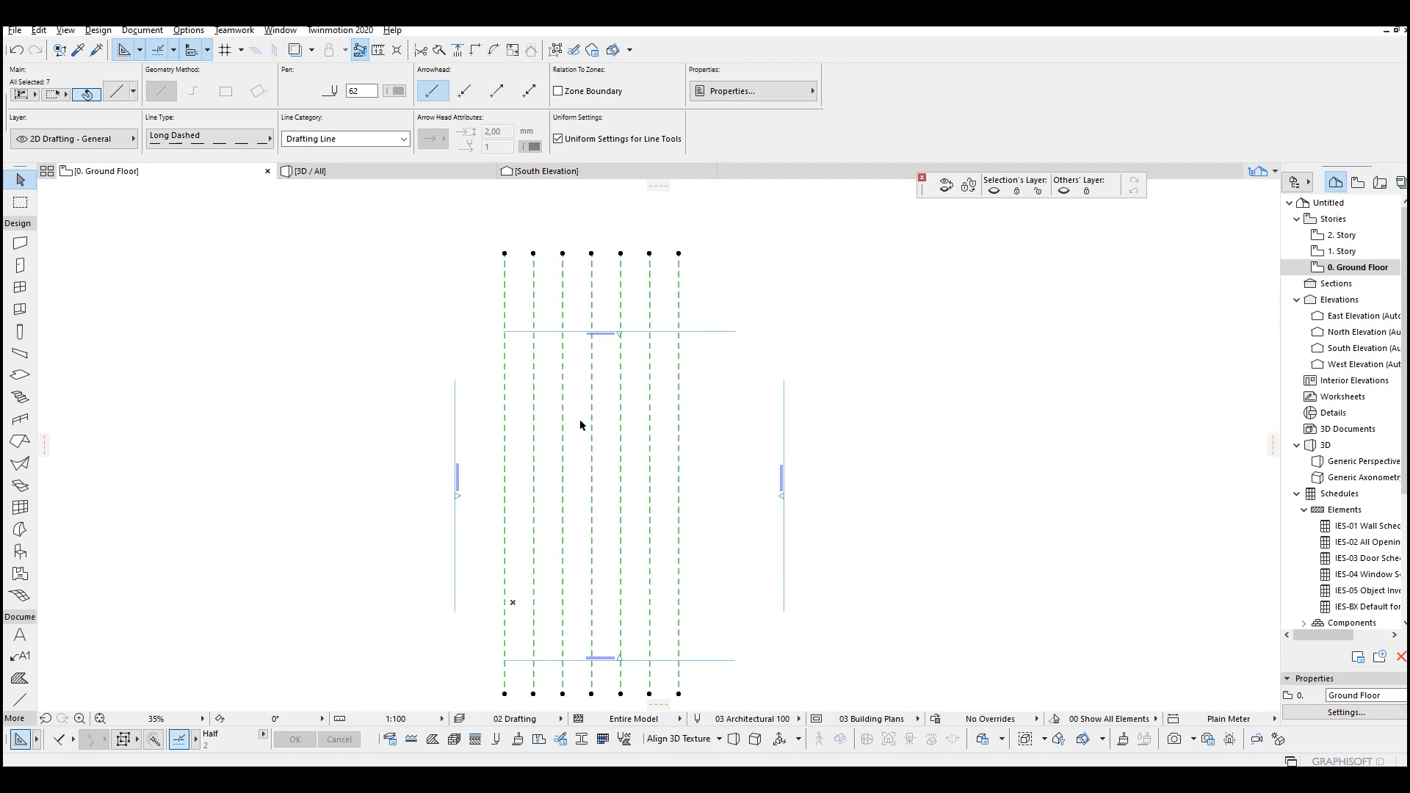
key("ctrl+alt+e")
left_click(587, 447)
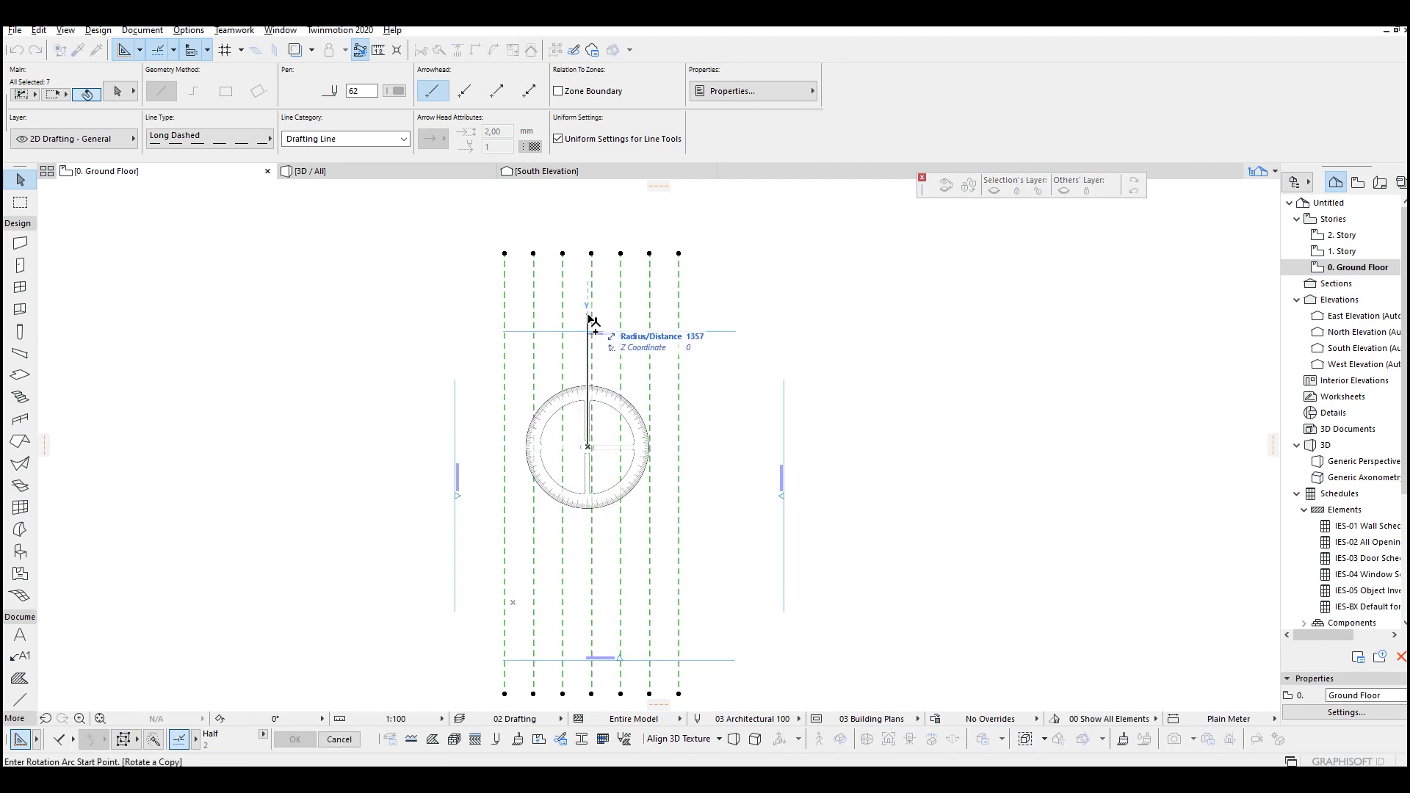
left_click(591, 321)
left_click(808, 446)
Move the seven horizontal lines about 556 cm diagonally right and down across the vertical ones, and clear the selection.
key("ctrl+d")
left_click(573, 446)
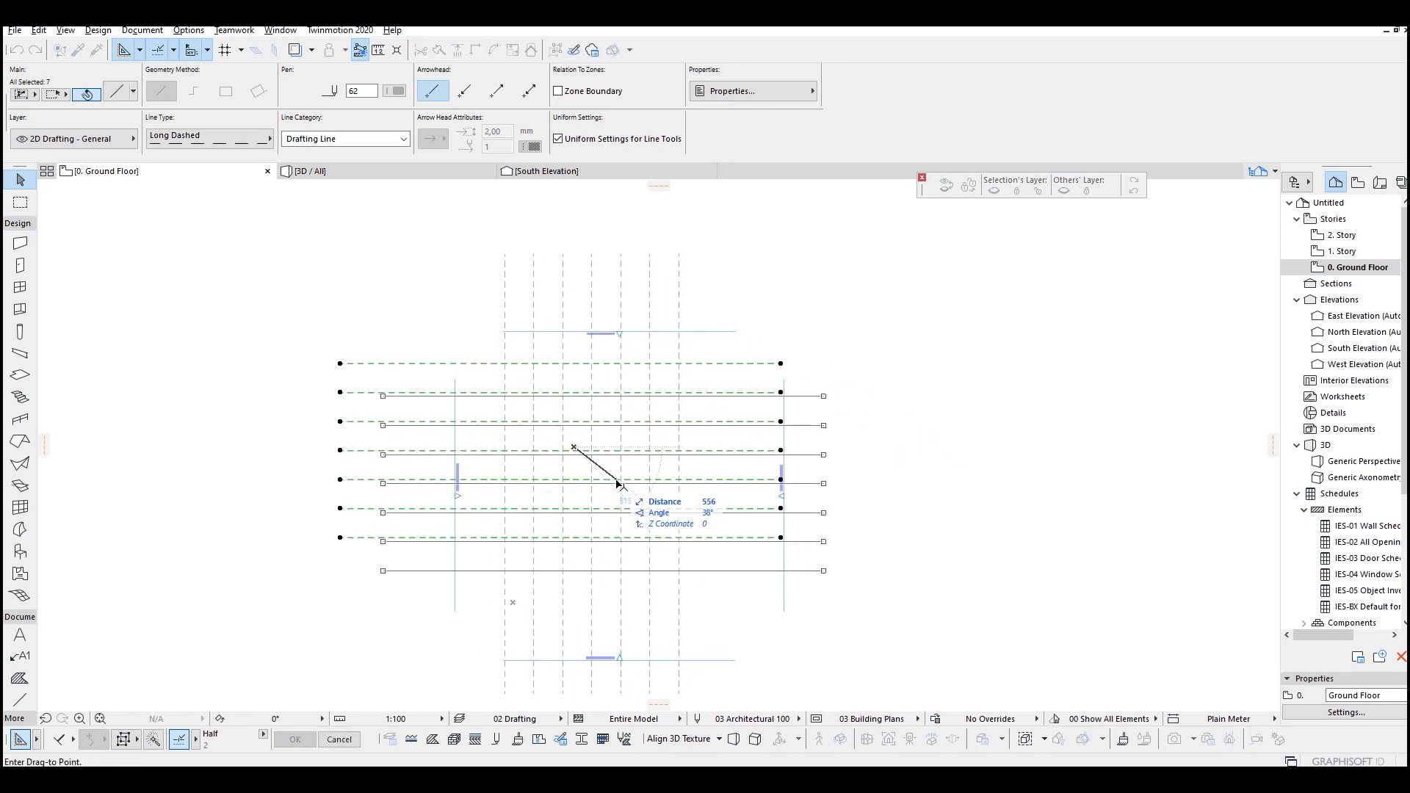
left_click(617, 483)
scroll(637, 428, "up", 5)
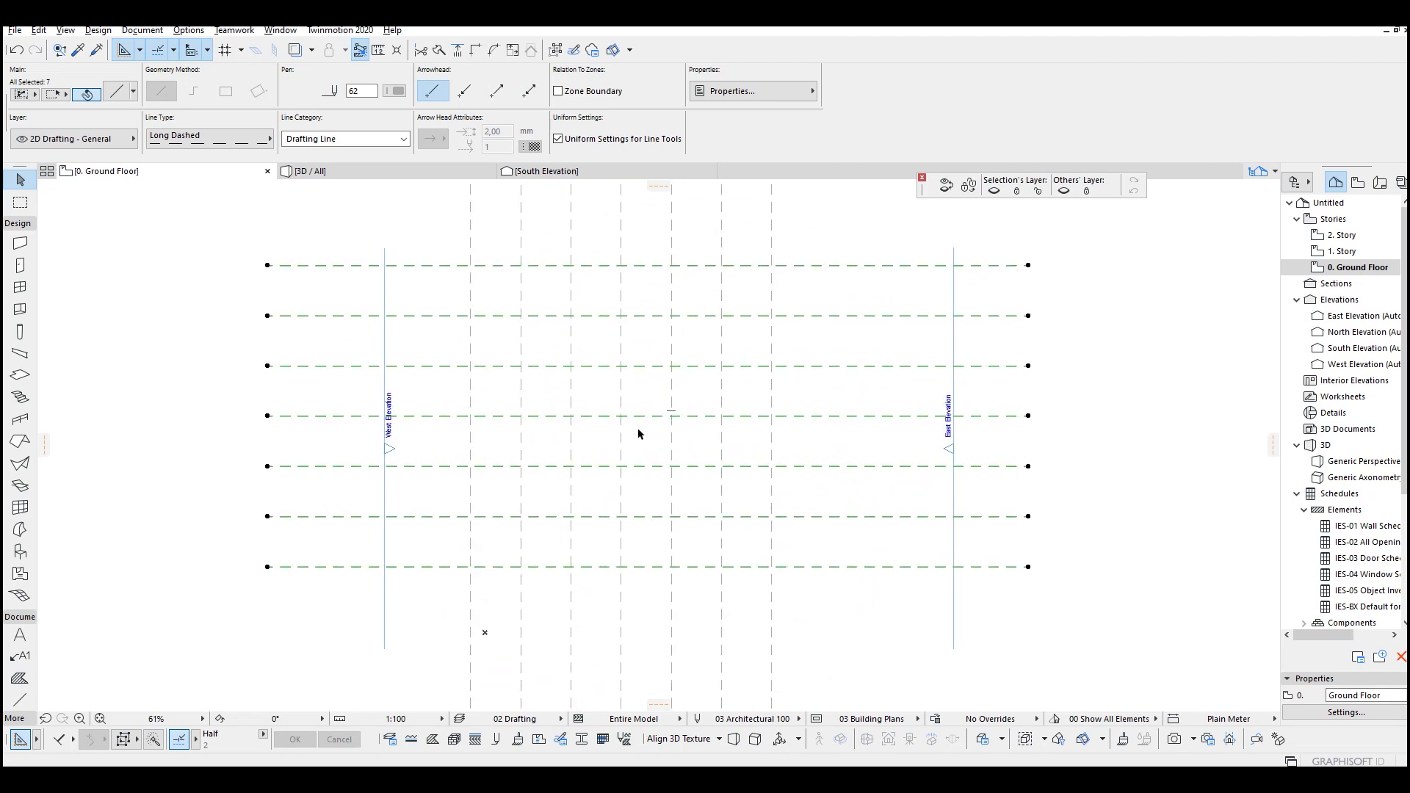
left_click(638, 427)
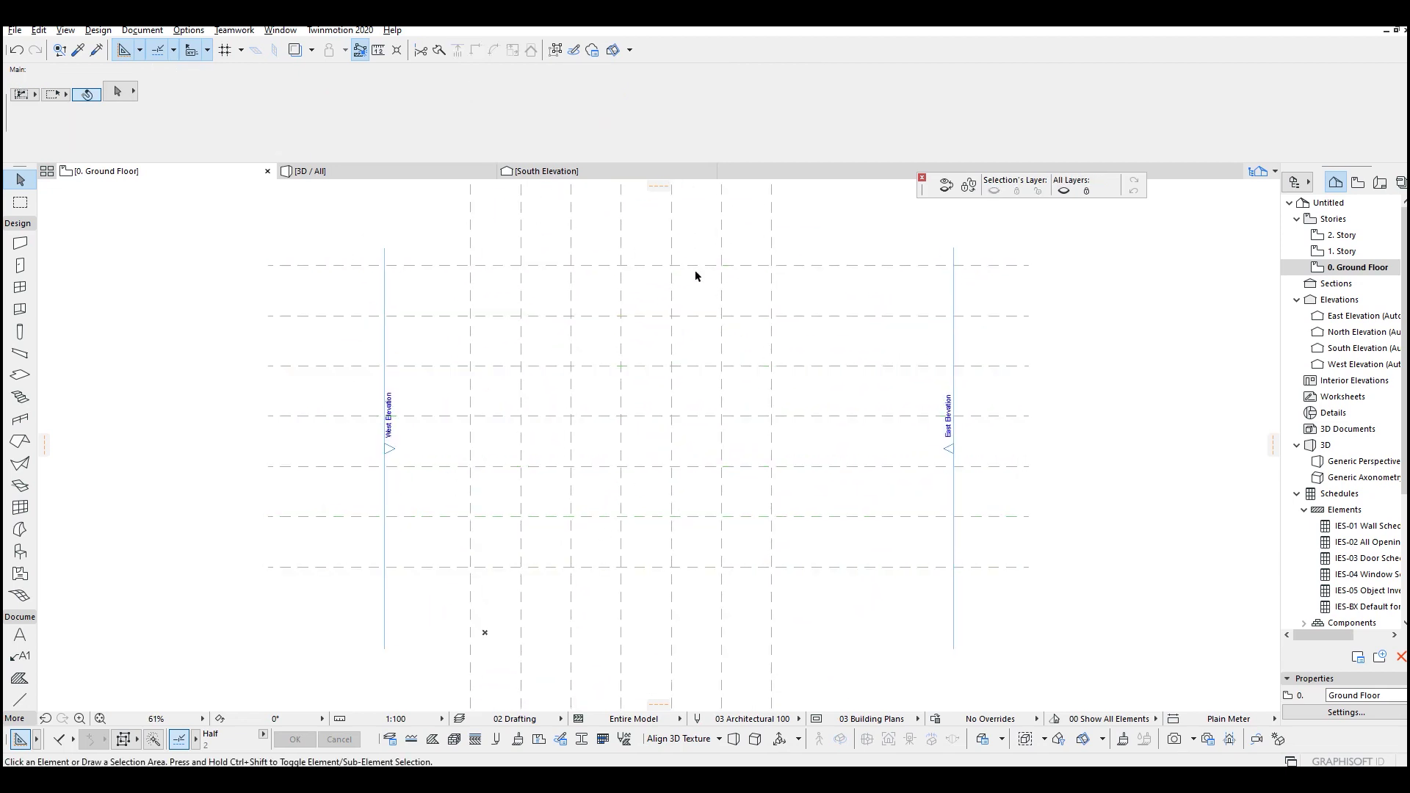
Draw a solid line along the fourth vertical grid line, from the uppermost to the lowest horizontal grid line.
mouse_move(696, 277)
middle_mouse_down()
mouse_move(717, 412)
mouse_move(774, 296)
mouse_move(684, 312)
middle_mouse_up()
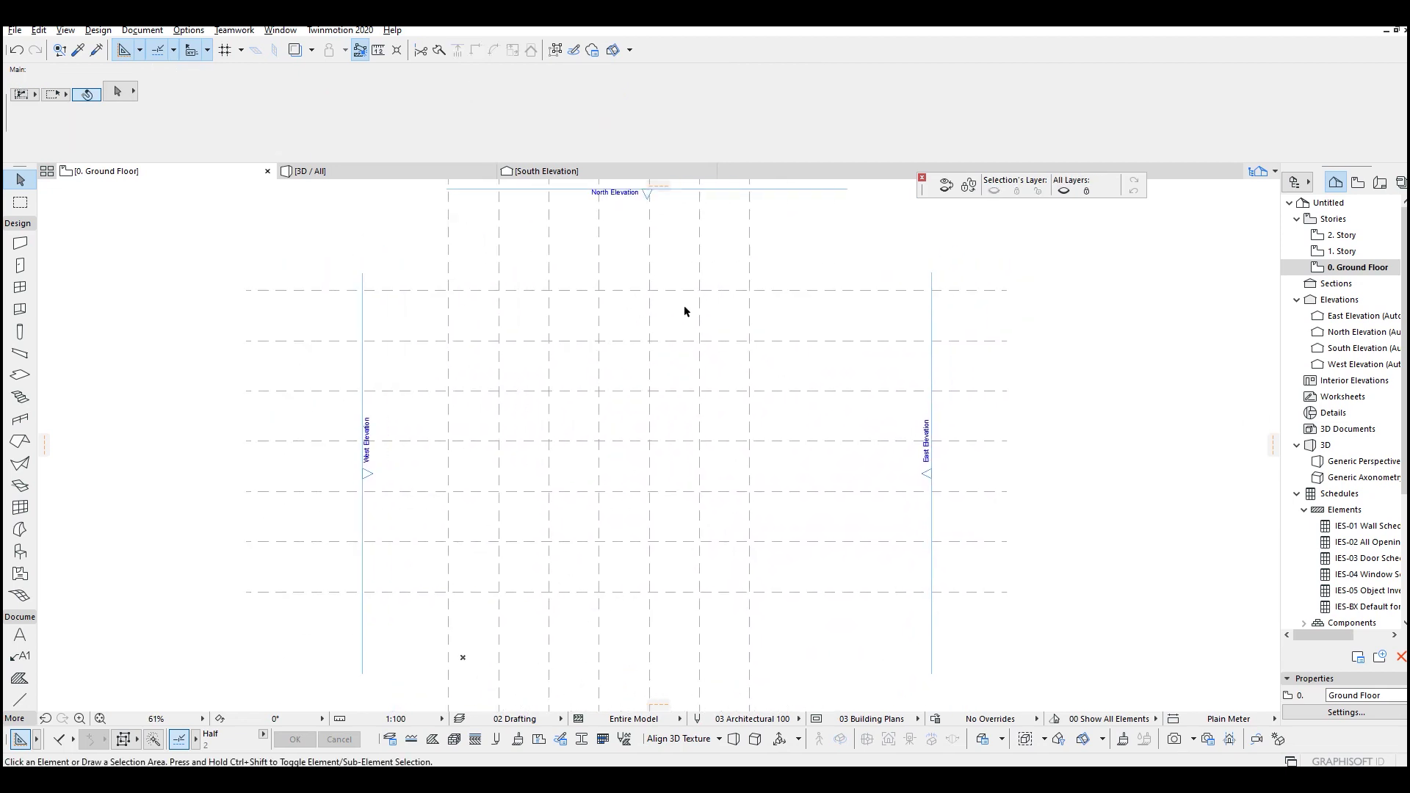
middle_click_drag(570, 582, 680, 585)
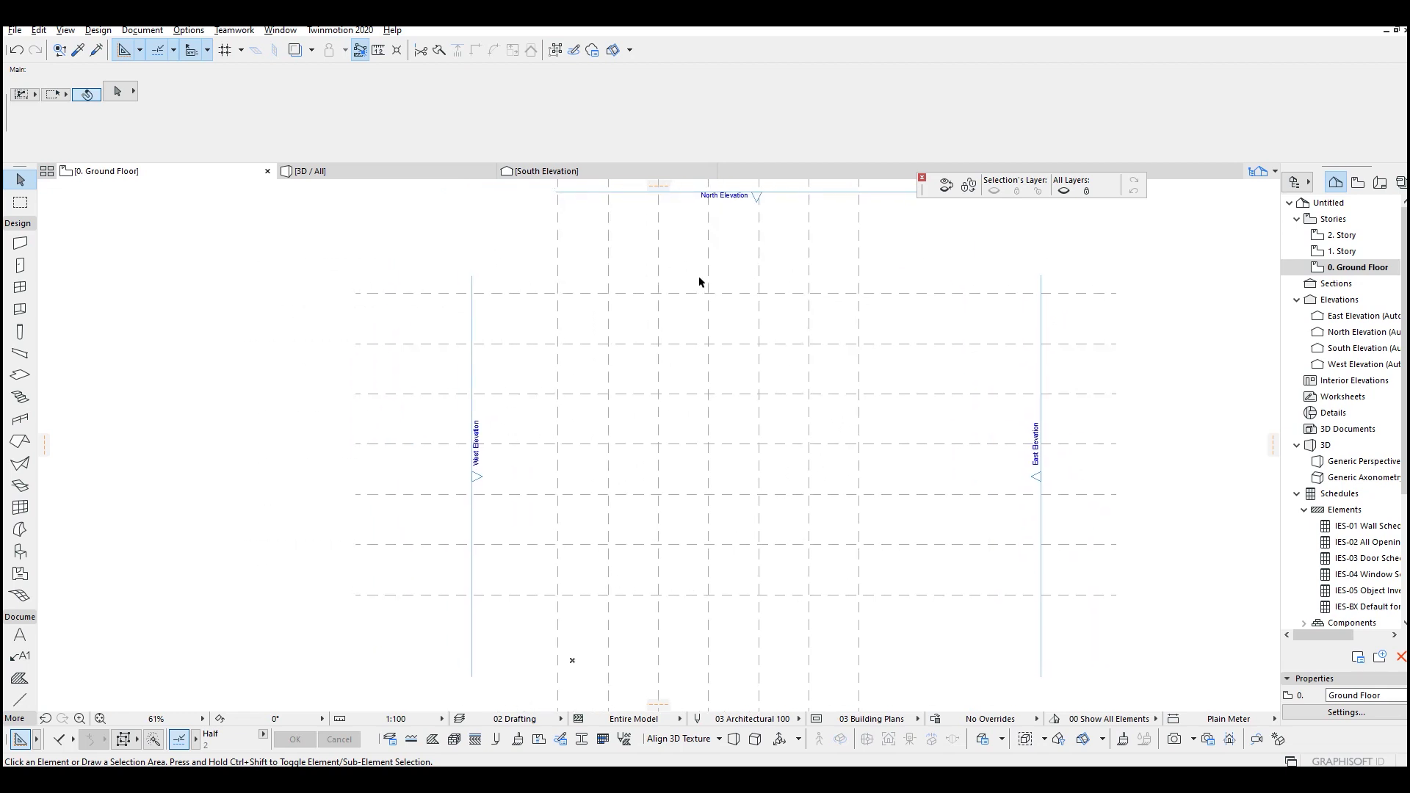
middle_click_drag(823, 386, 778, 374)
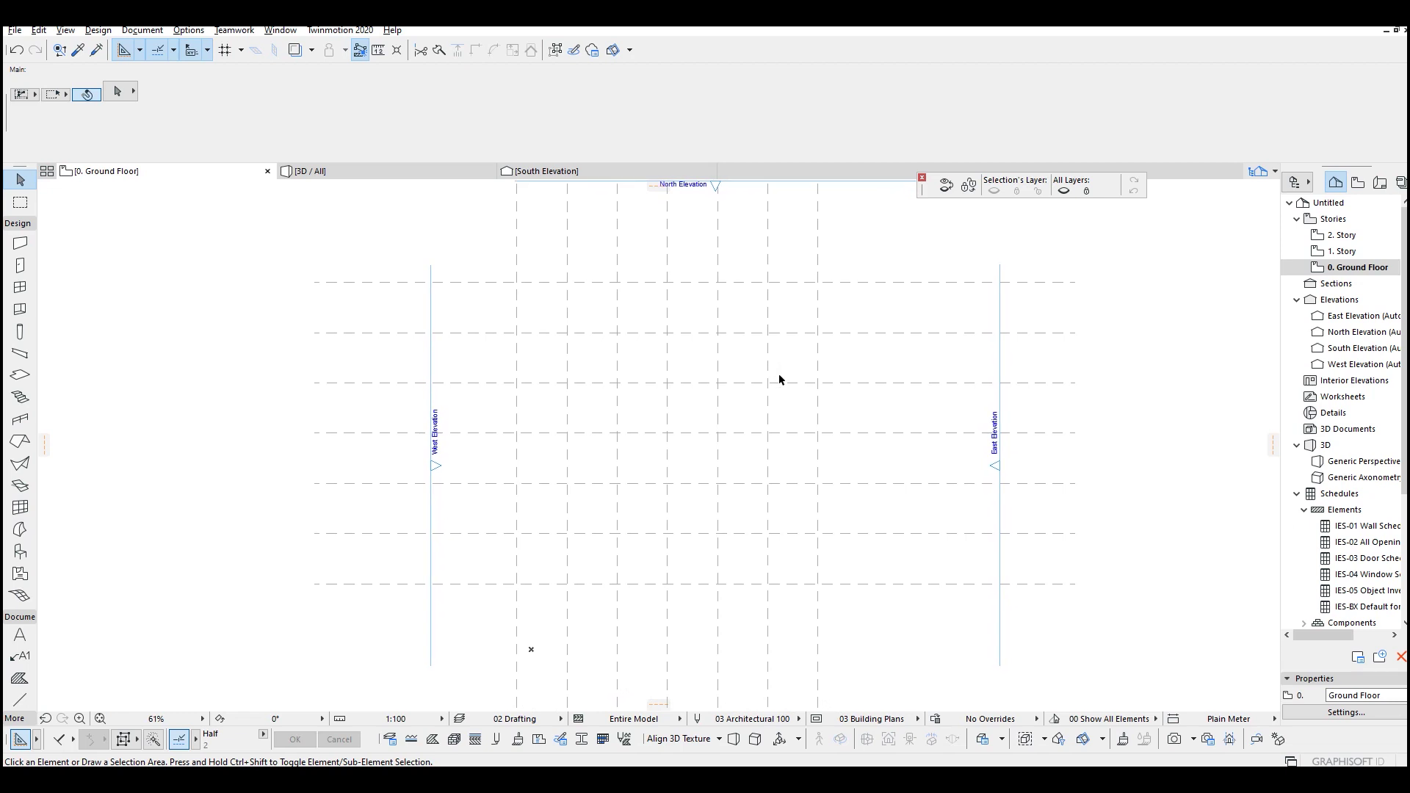
left_click(20, 702)
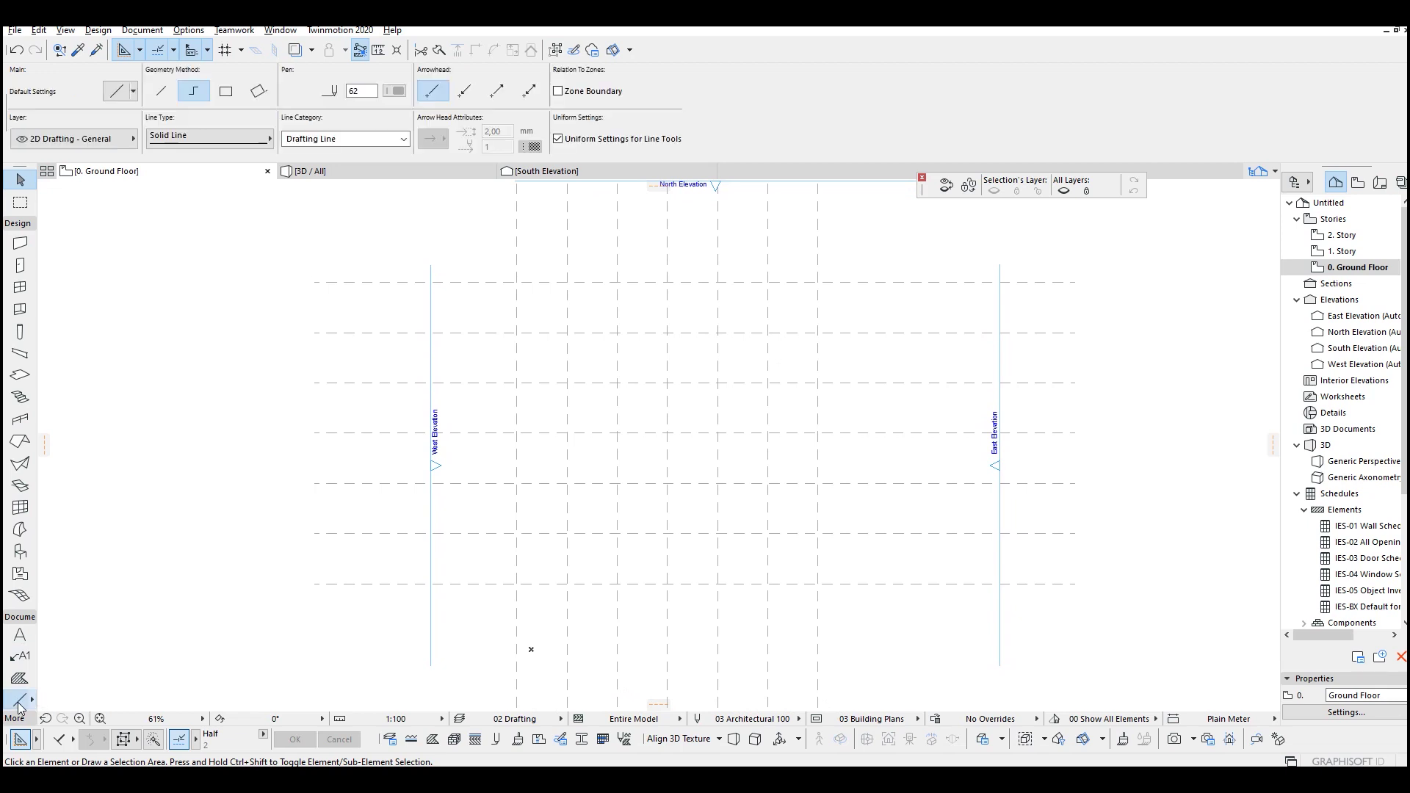
middle_click_drag(612, 516, 590, 517)
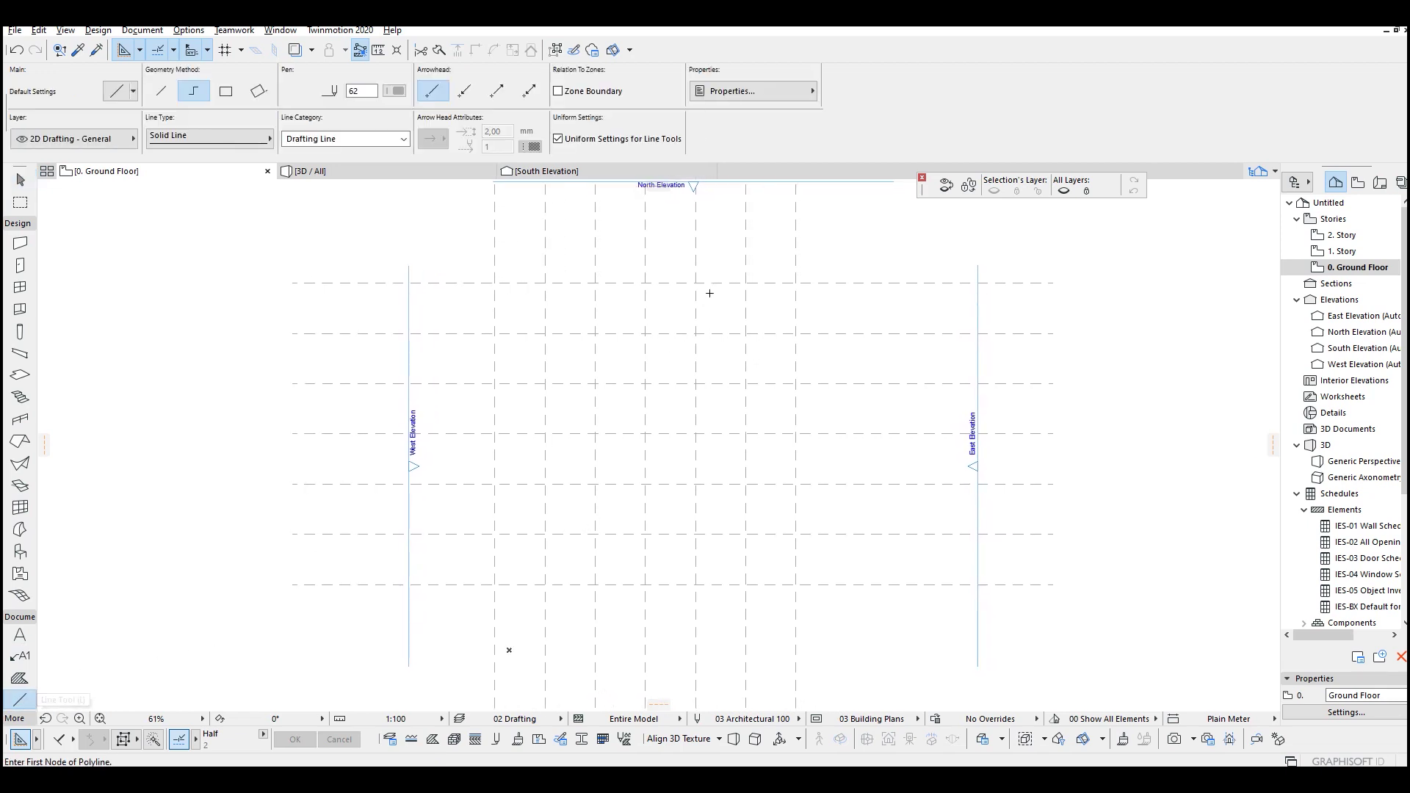
left_click(646, 283)
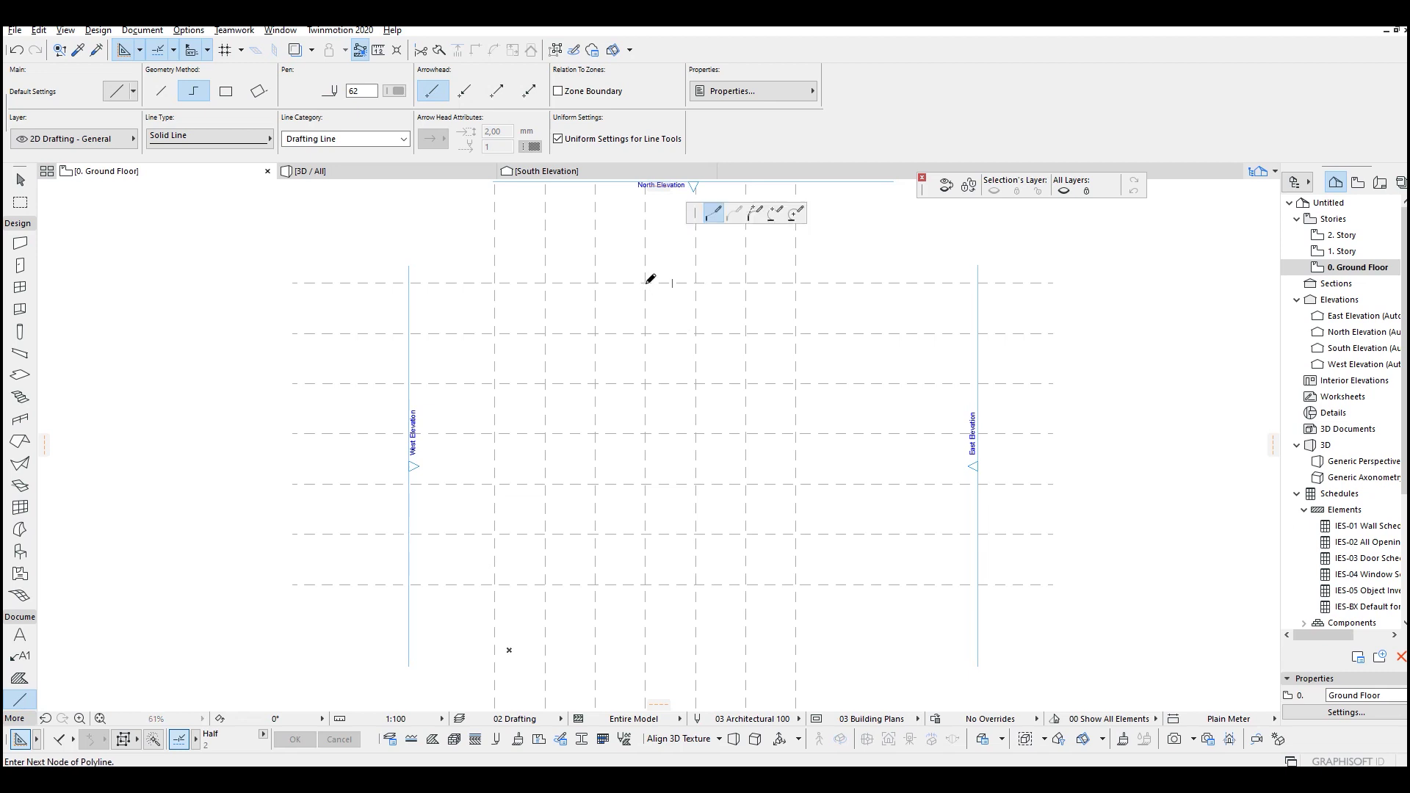
double_click(645, 583)
key("Escape")
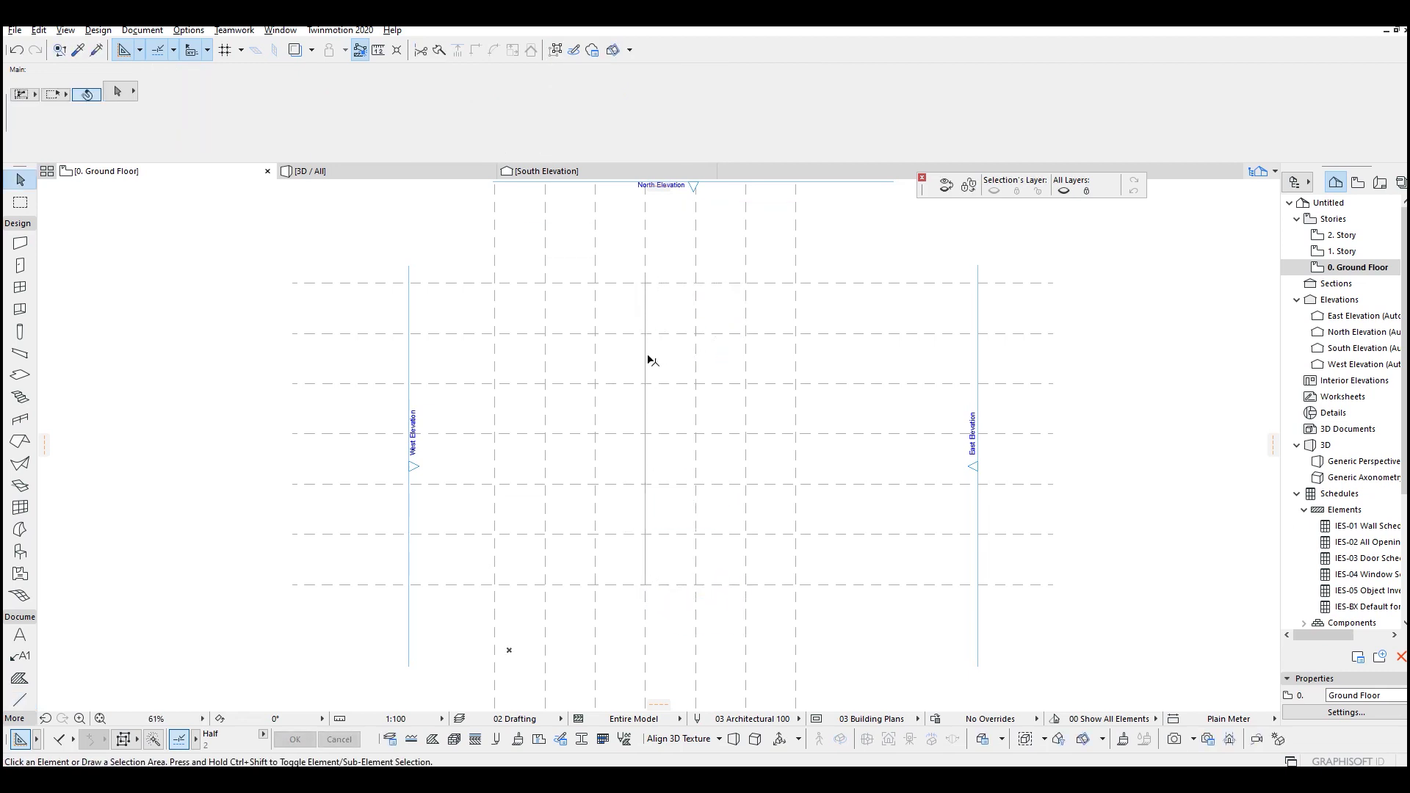
Curve the solid line into a semicircular arc bulging right to the outermost vertical grid line, and deselect it.
double_click(646, 356)
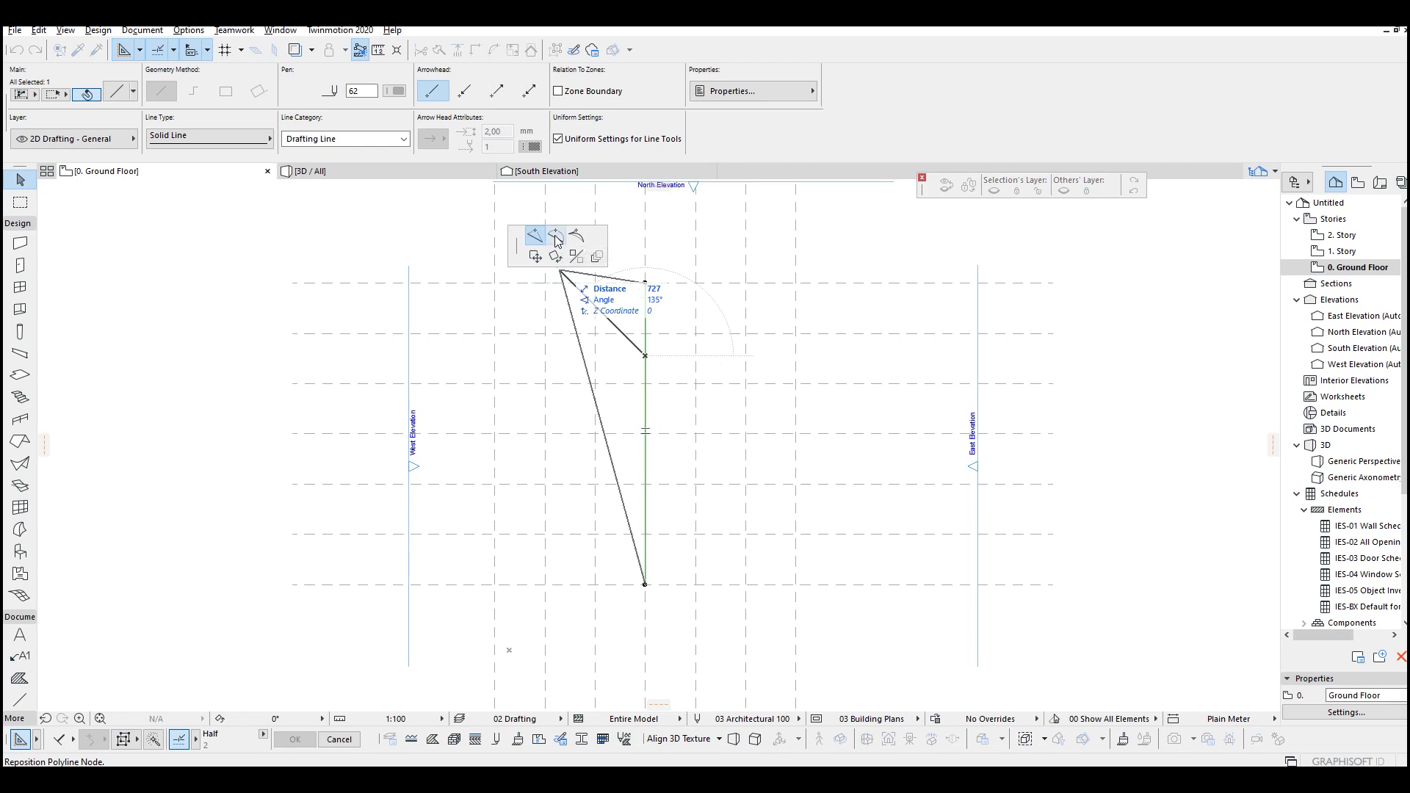
left_click(556, 238)
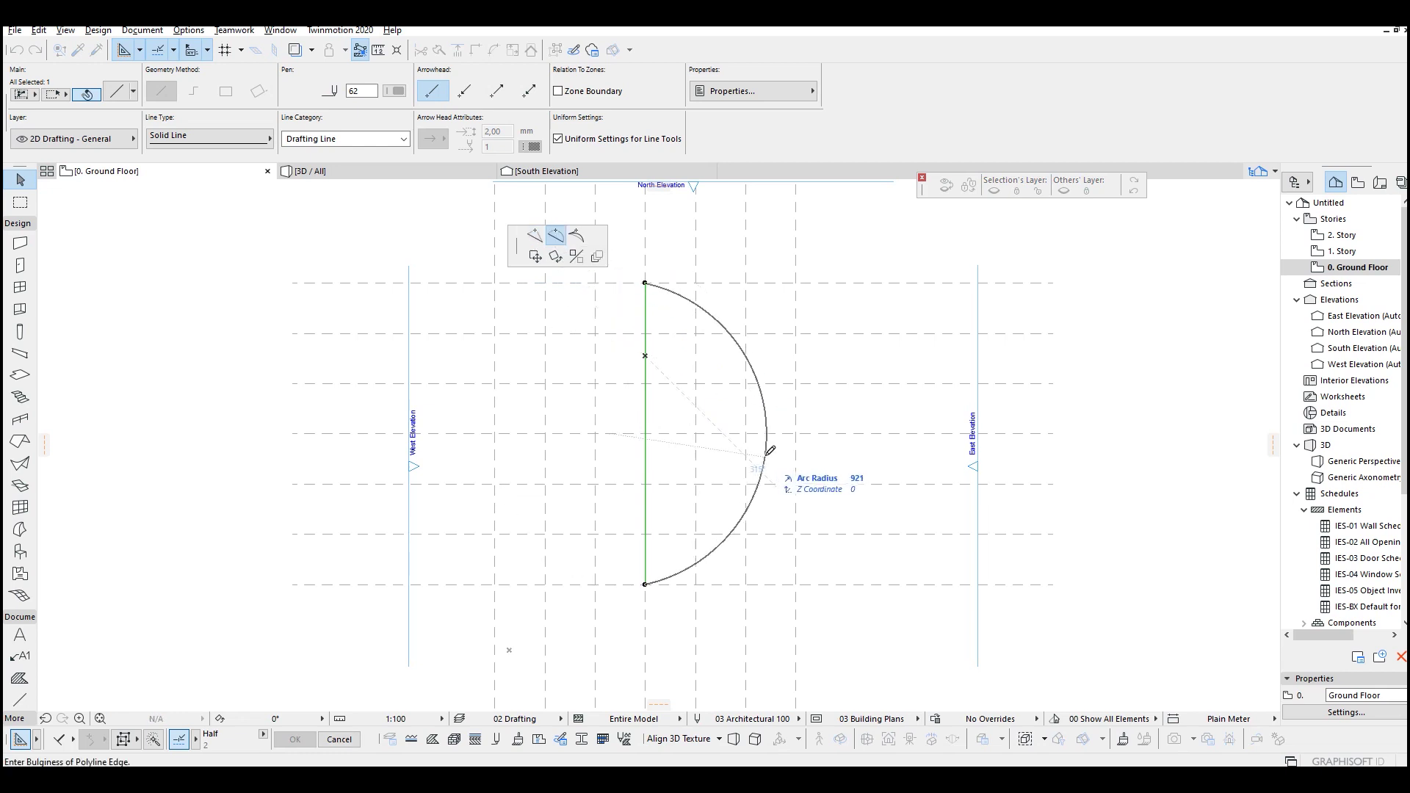
left_click(796, 433)
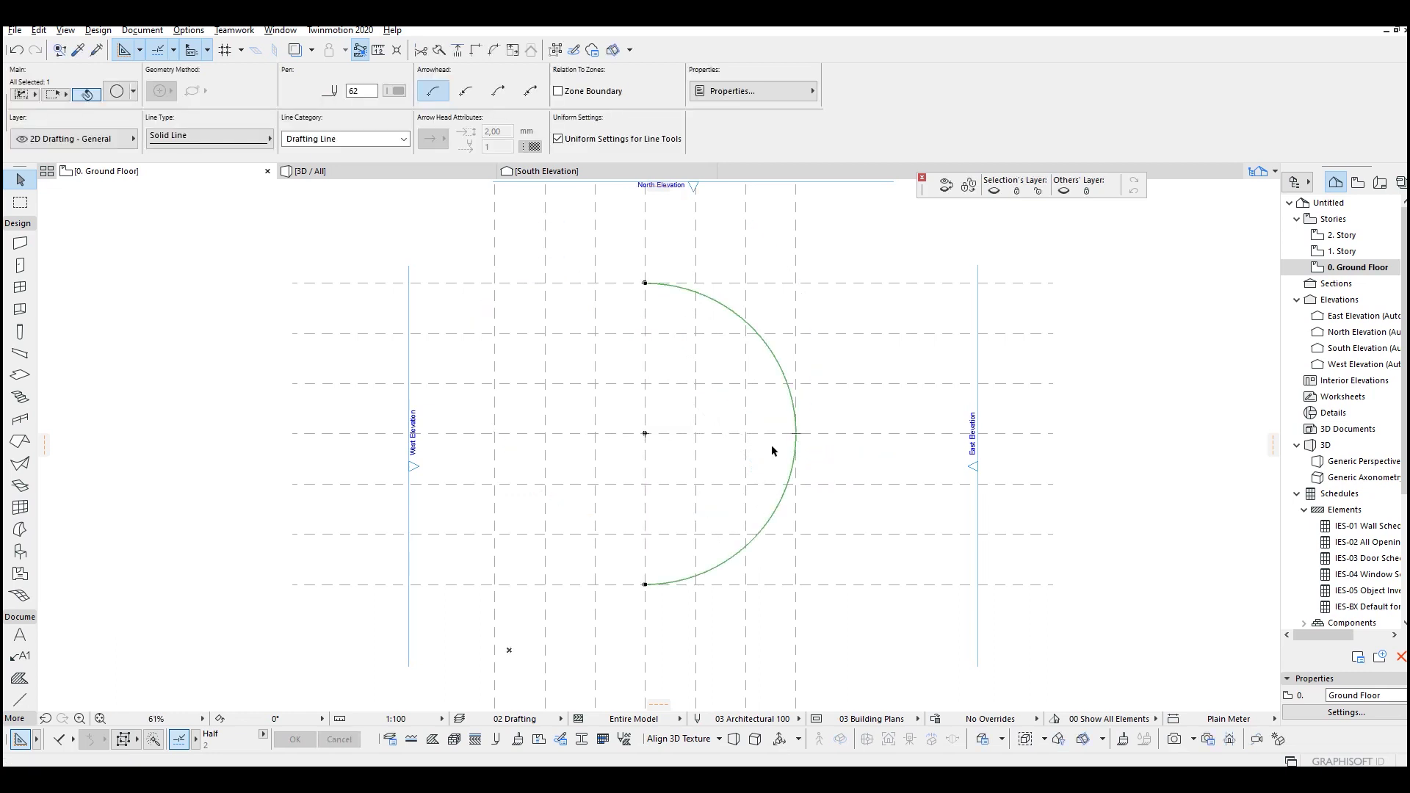
middle_click_drag(697, 458, 730, 463)
left_click(722, 484)
Draw a solid line along the fourth vertical grid line, from the arc's lower end up to the third horizontal grid line from above.
key("l")
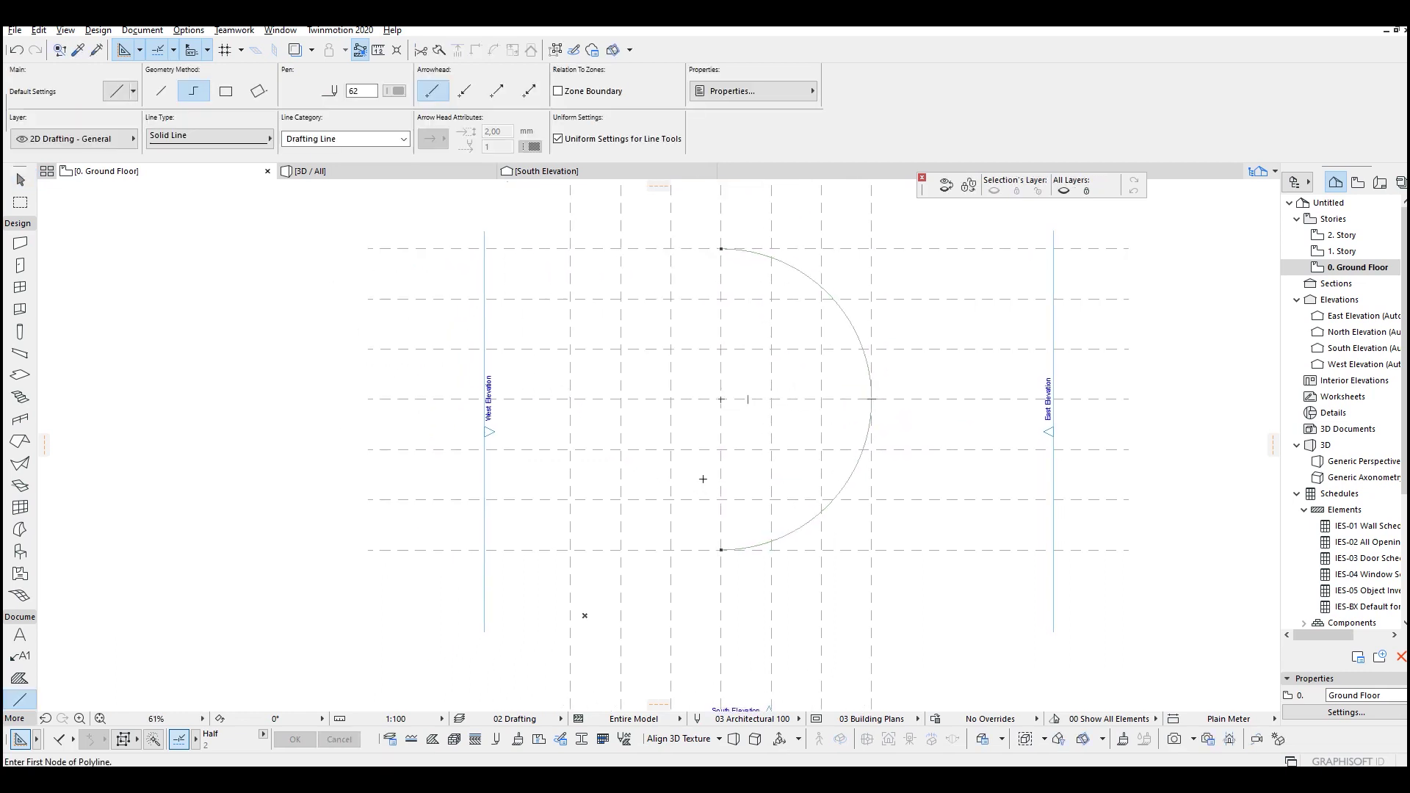
left_click(722, 547)
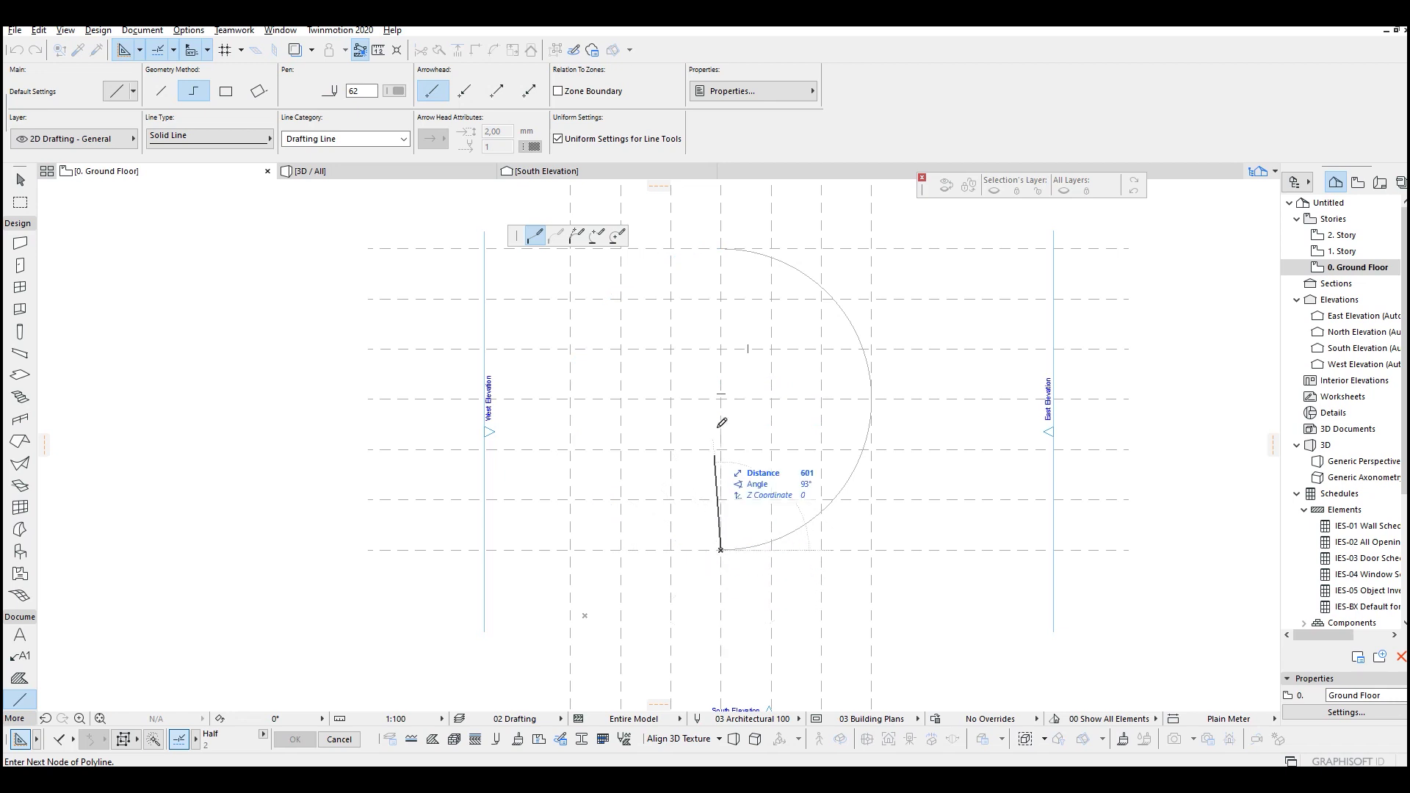
double_click(720, 349)
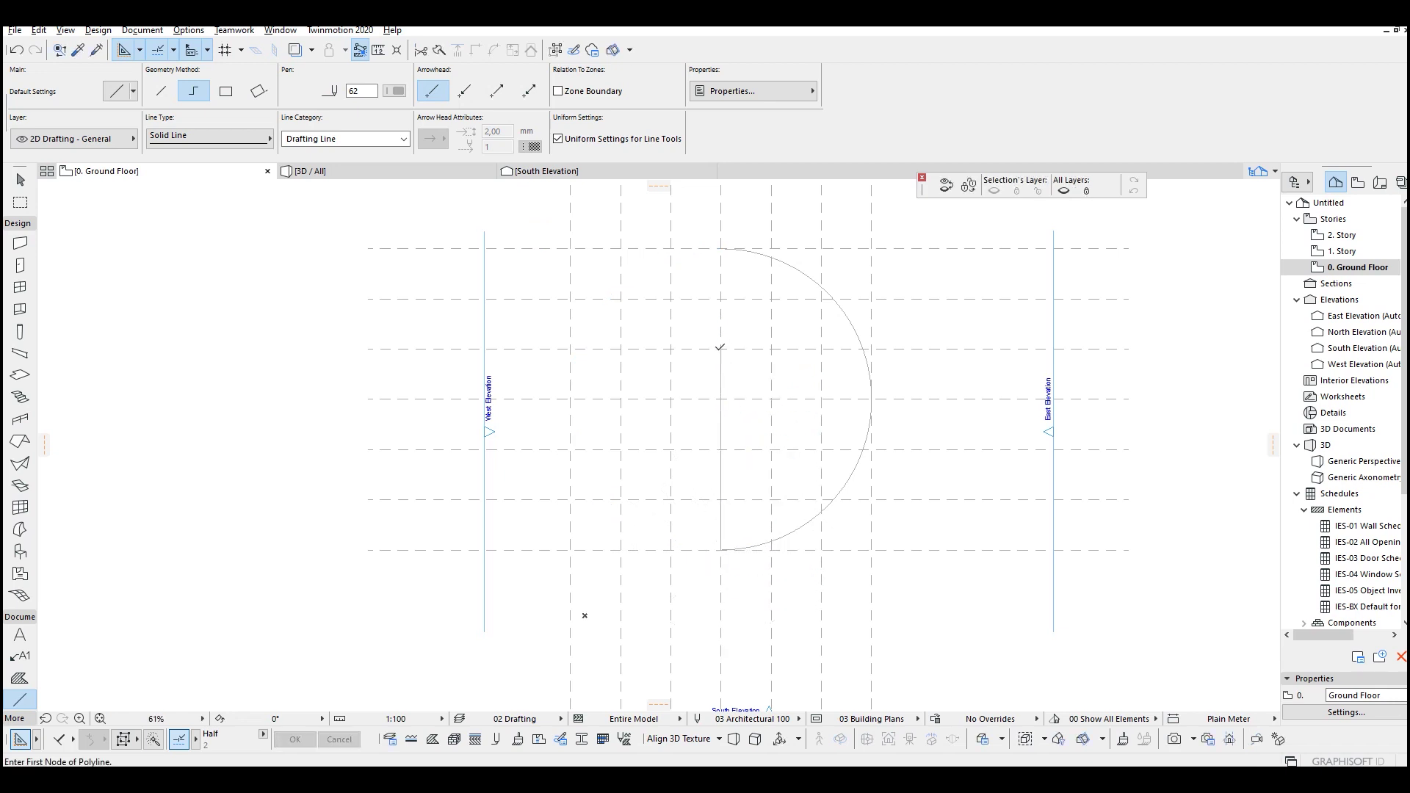
key("Escape")
Curve the new line into a semicircular arc bulging left to the second vertical grid line, and deselect it.
left_click(722, 380)
left_click(723, 380)
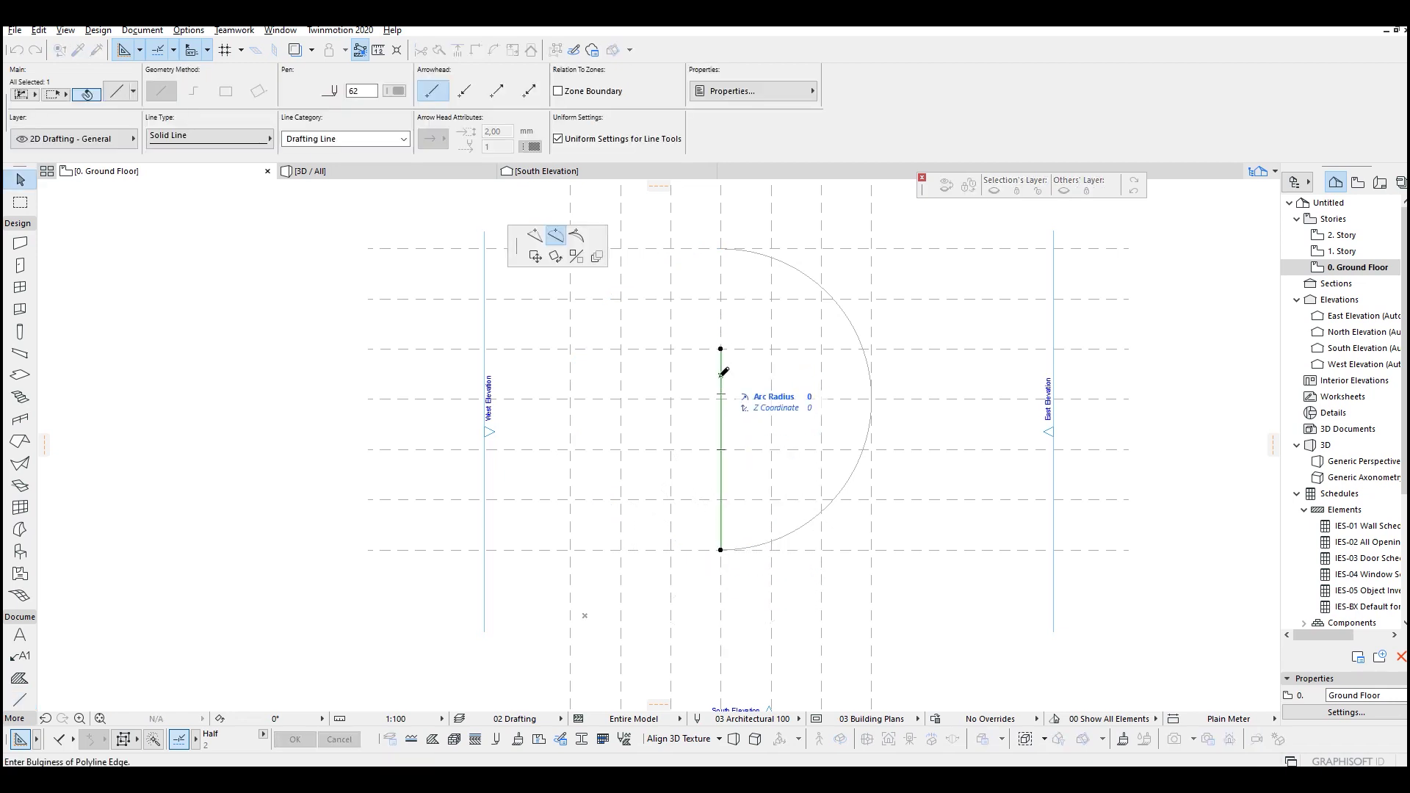
left_click(627, 448)
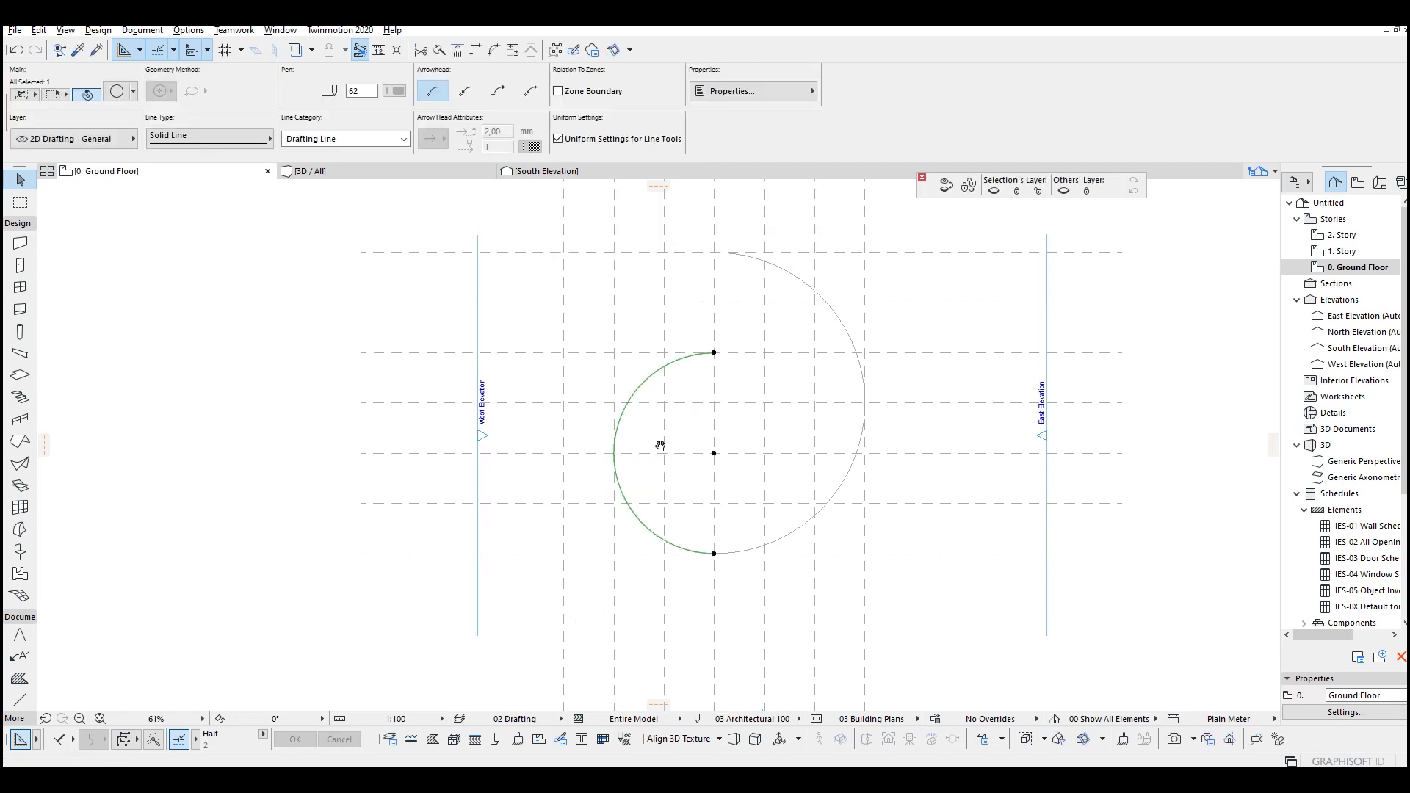
scroll(670, 378, "up", 3)
key("Escape")
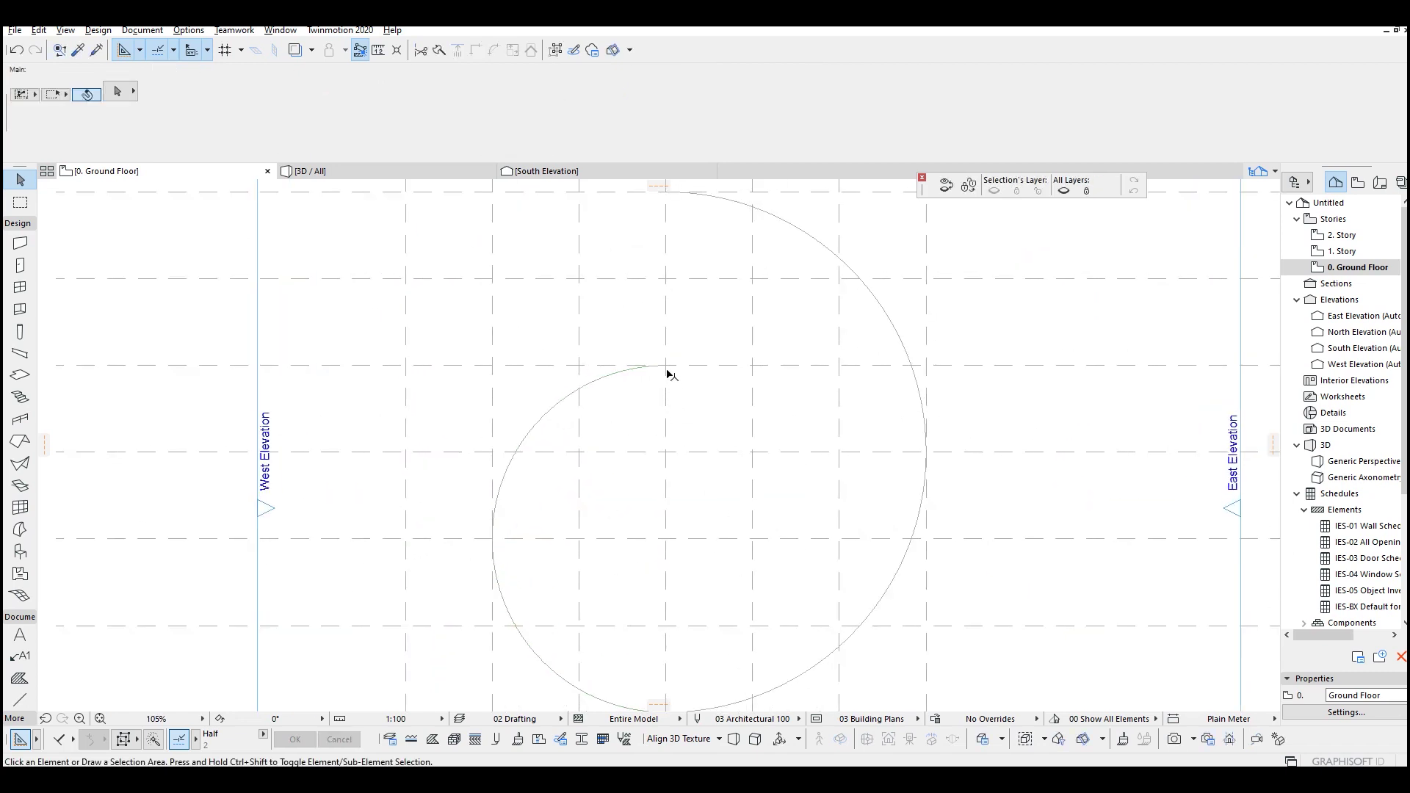
Draw a line from the left-bulging arc's upper end straight down to the fifth horizontal grid line.
key("w")
left_click(666, 365)
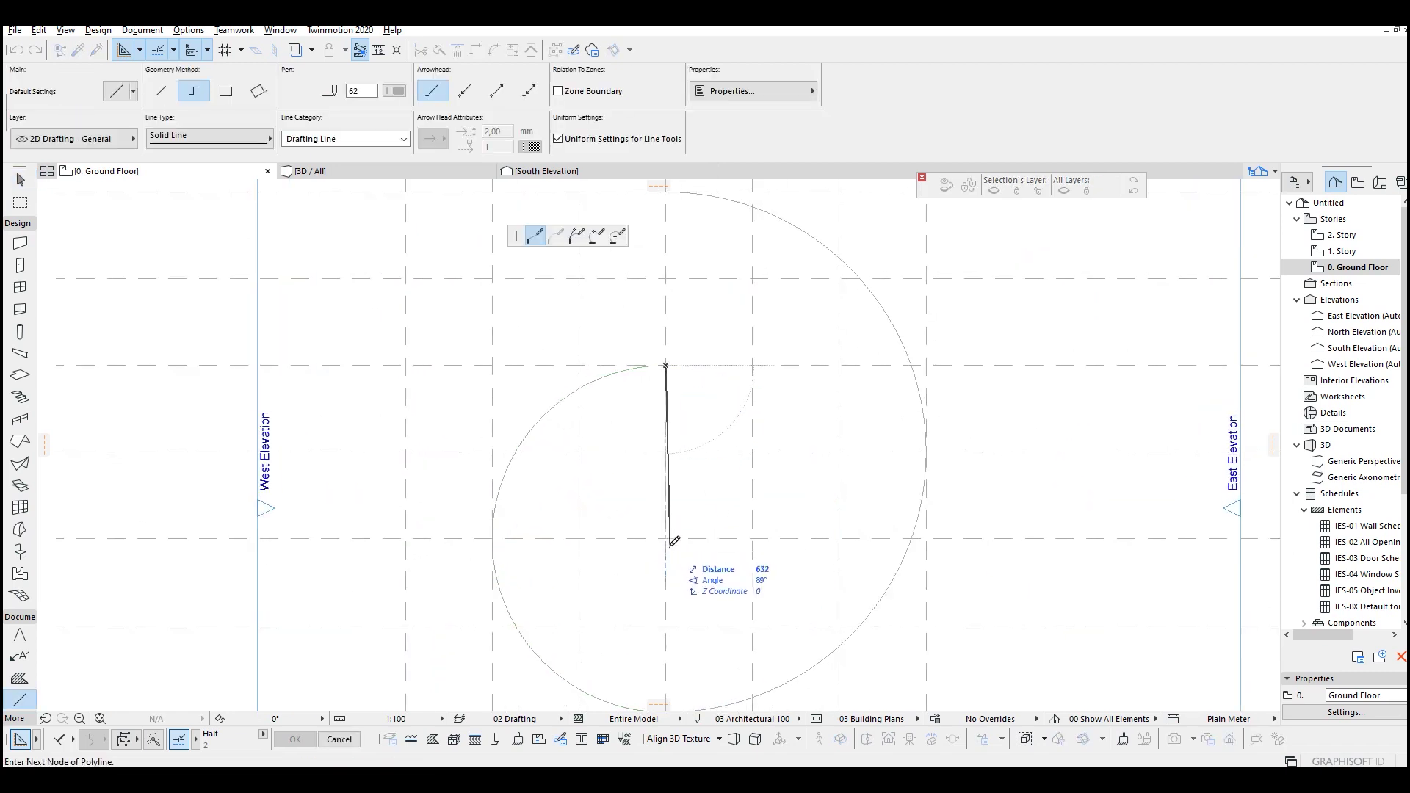
left_click(666, 537)
left_click(666, 538)
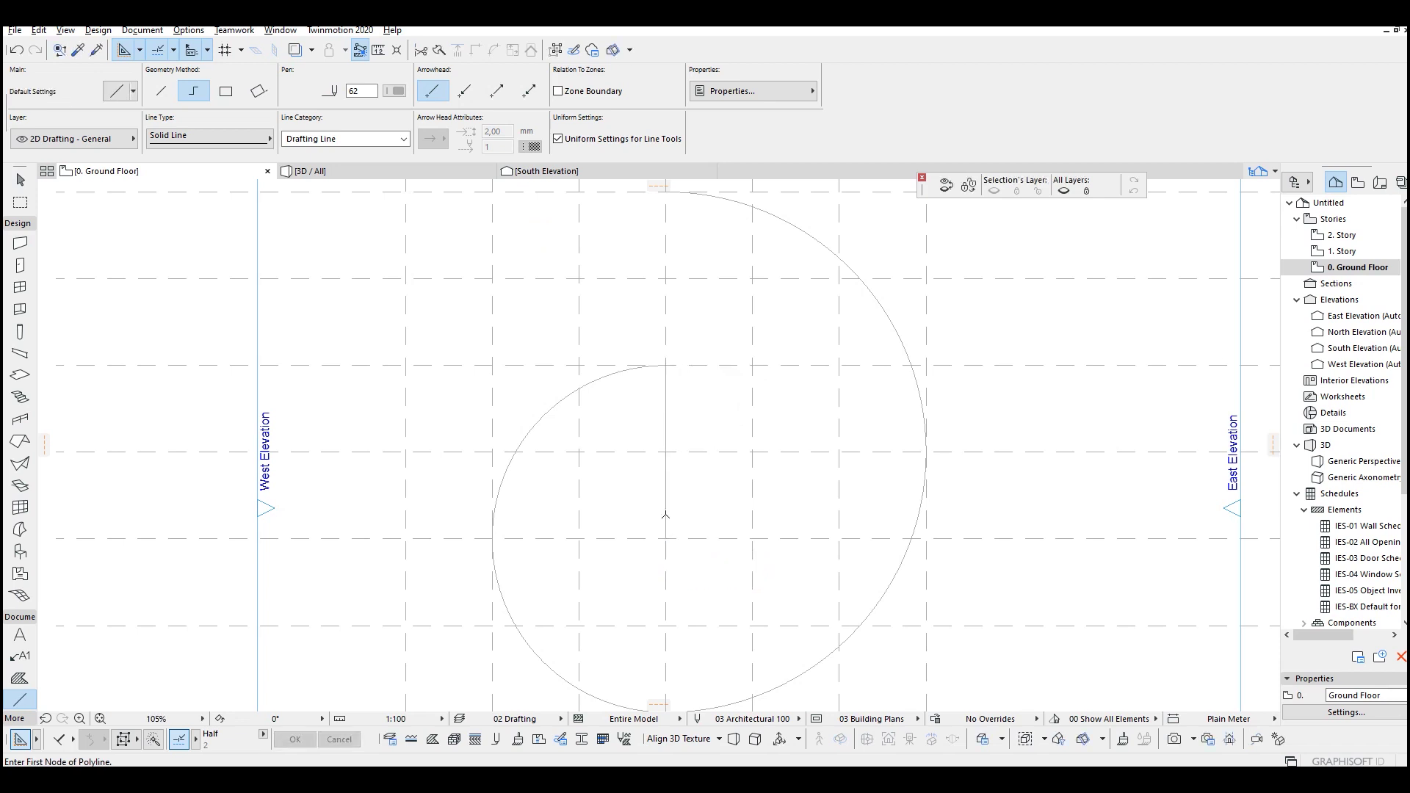
key("w")
Curve the short vertical line into a semicircular arc bulging right to the fifth vertical grid line, and deselect it.
double_click(666, 416)
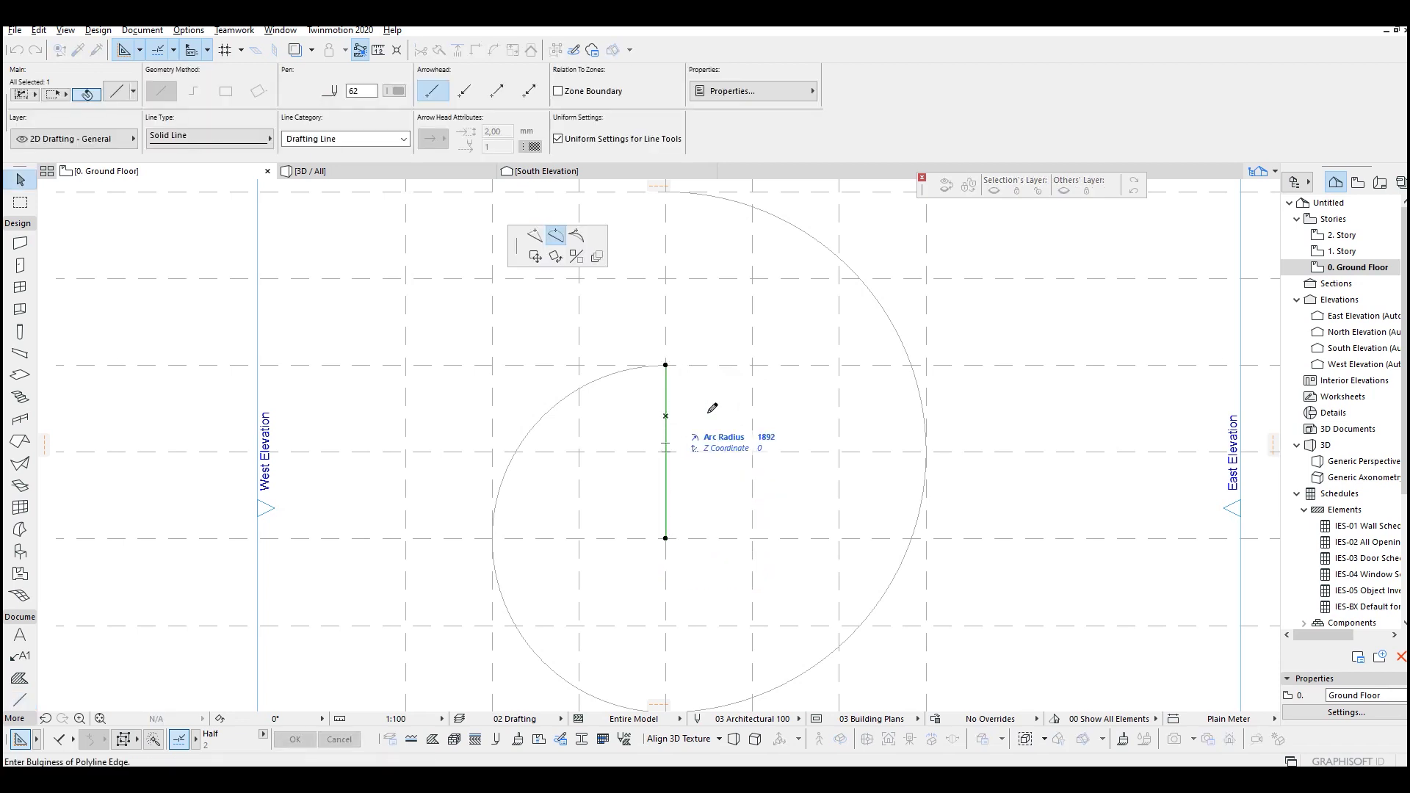
left_click(751, 449)
scroll(753, 450, "down", 3)
key("Escape")
middle_click_drag(725, 400, 676, 452)
scroll(680, 455, "down", 3)
scroll(687, 460, "up", 1)
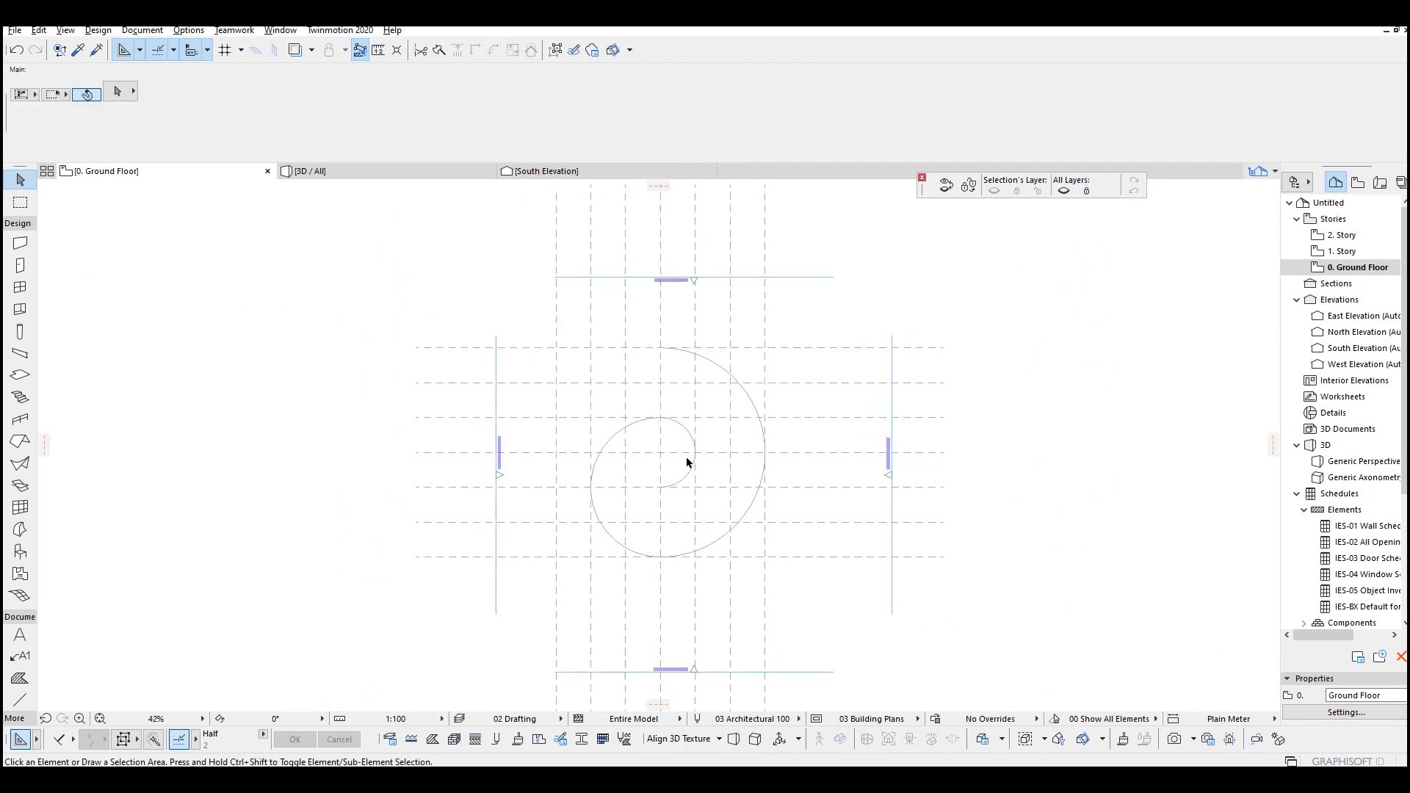
scroll(686, 464, "up", 1)
middle_click_drag(676, 468, 693, 404)
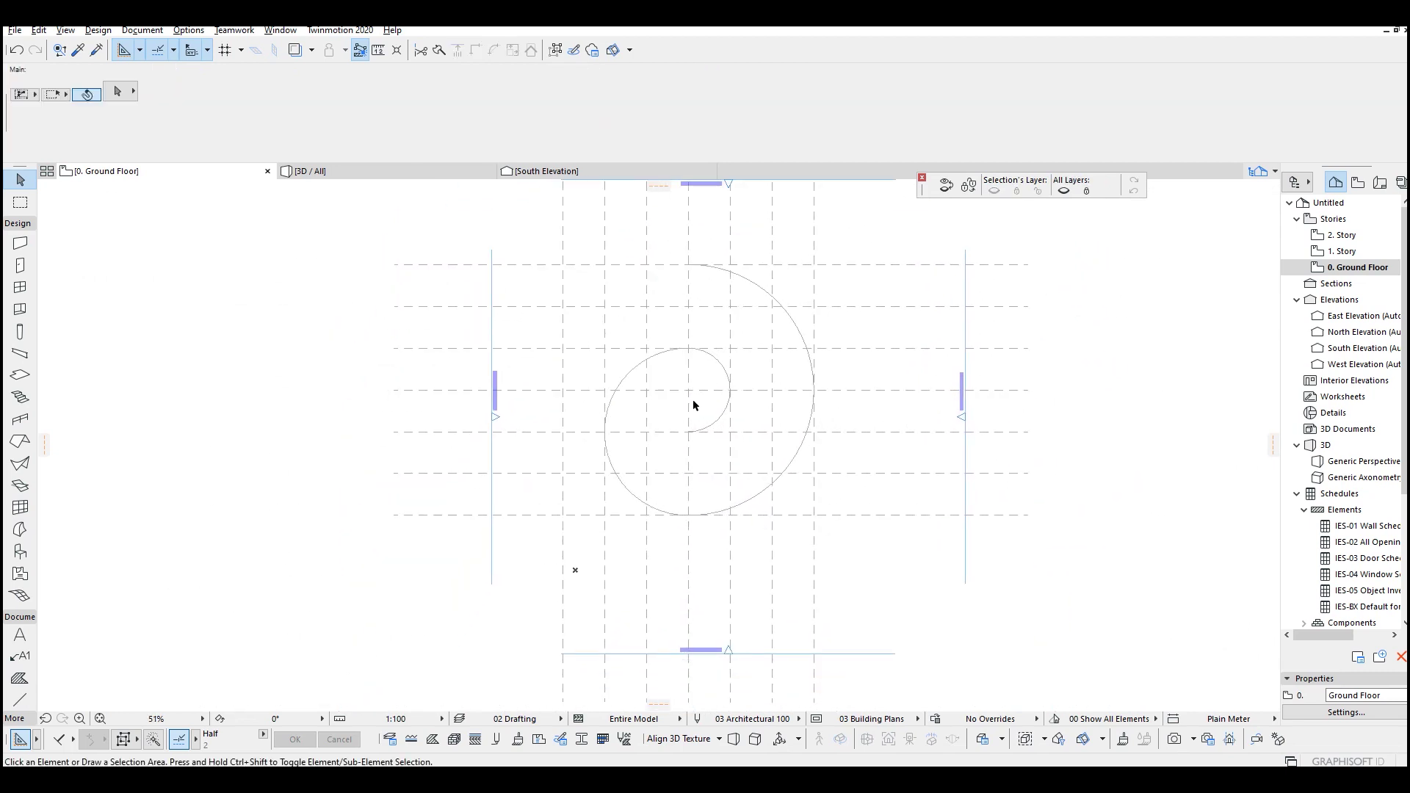
scroll(693, 399, "up", 1)
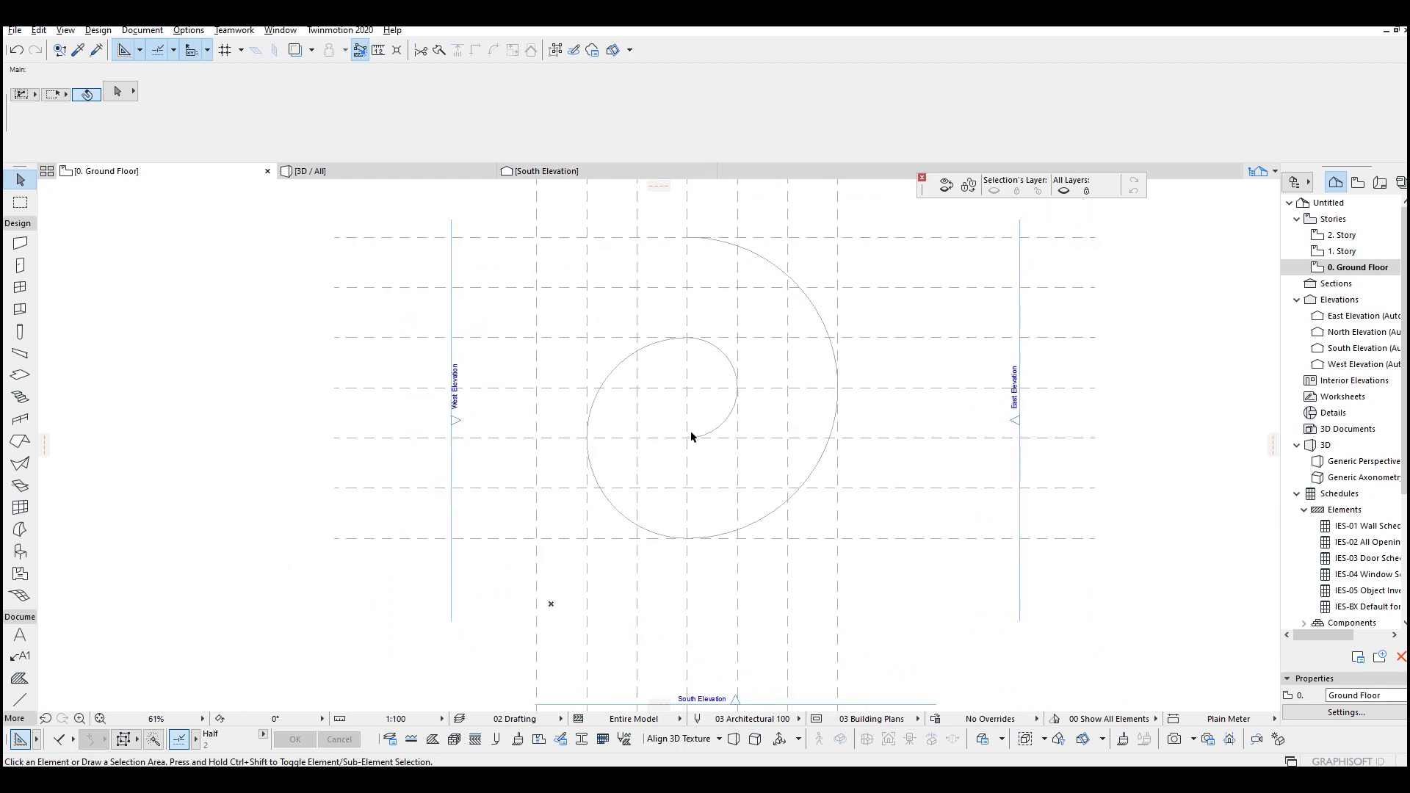
key("l")
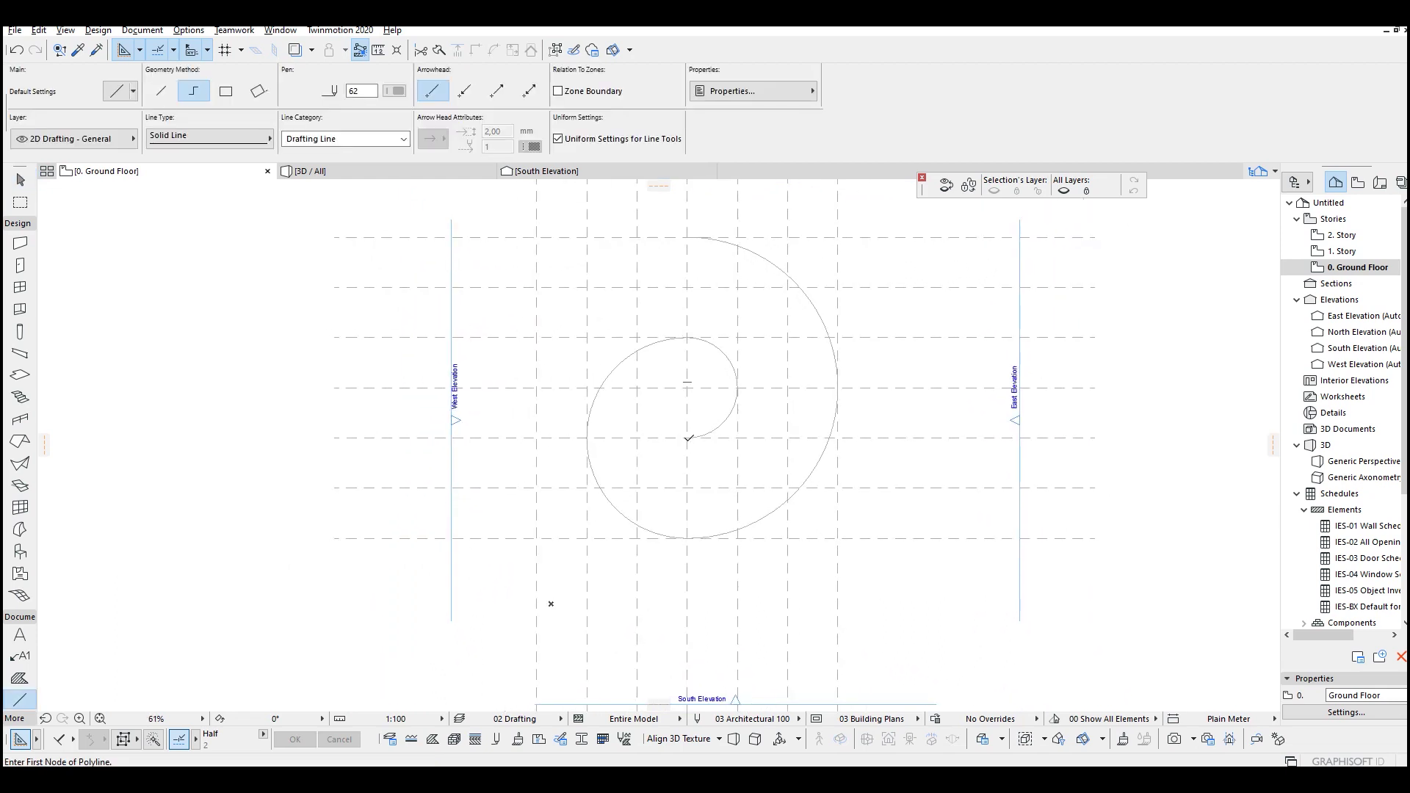
scroll(688, 439, "up", 2)
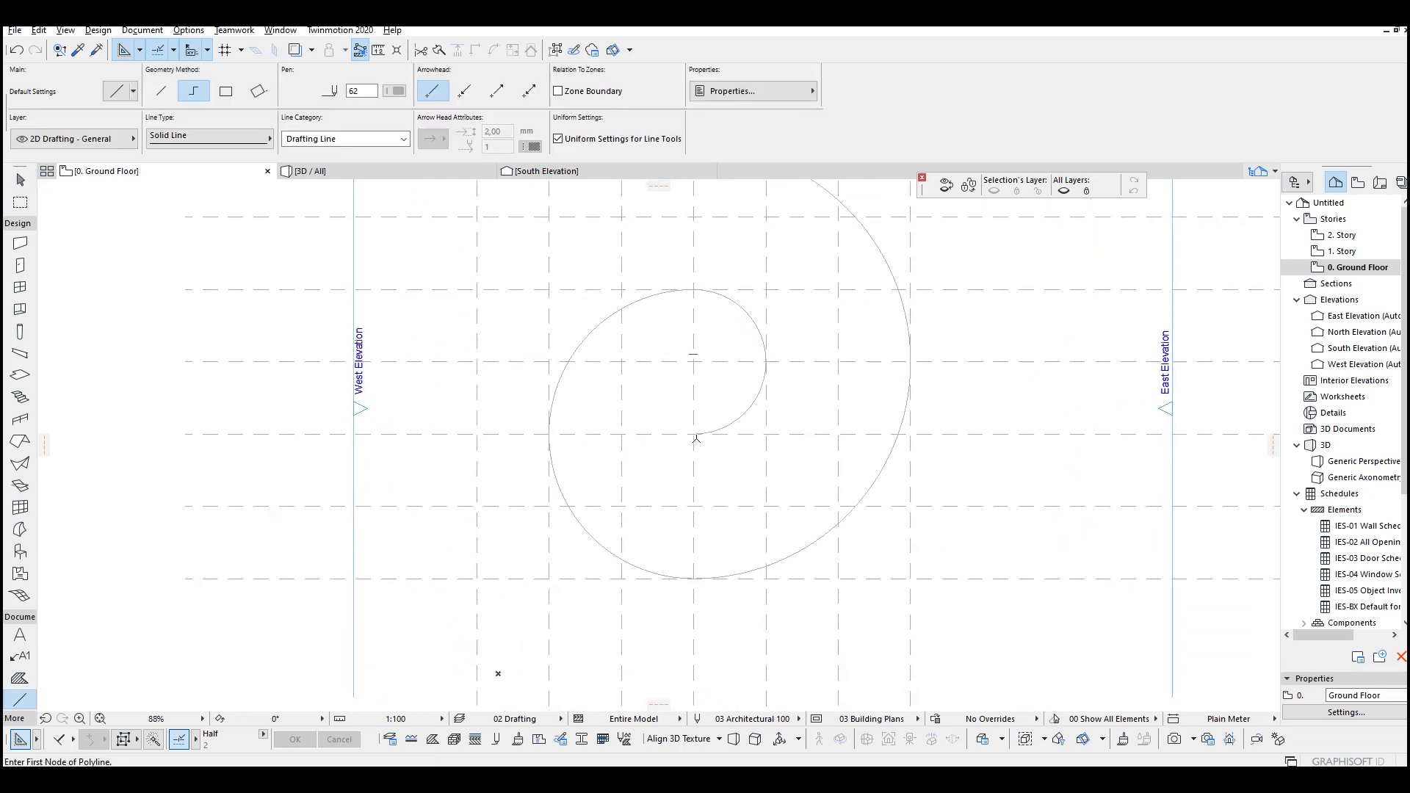
left_click(693, 433)
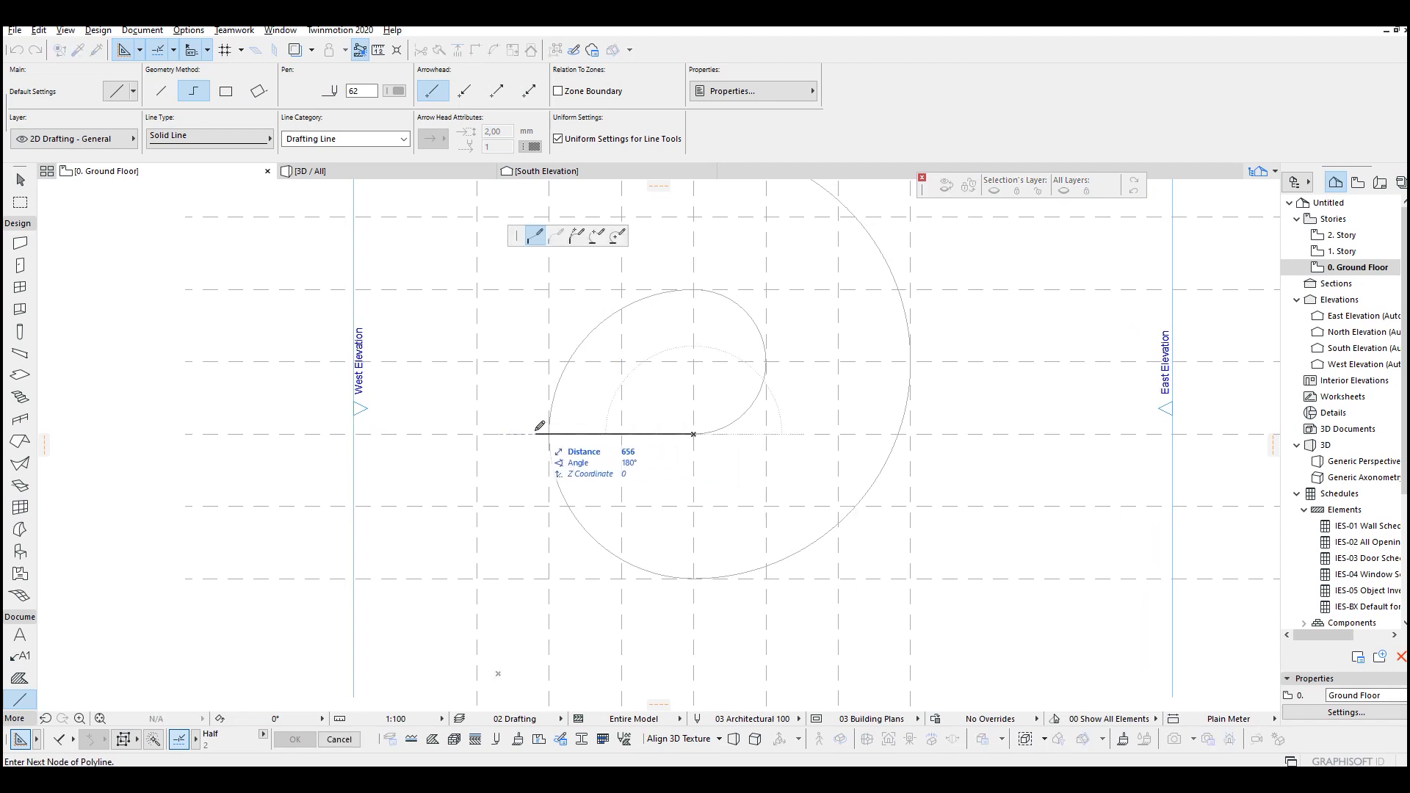
key("Escape")
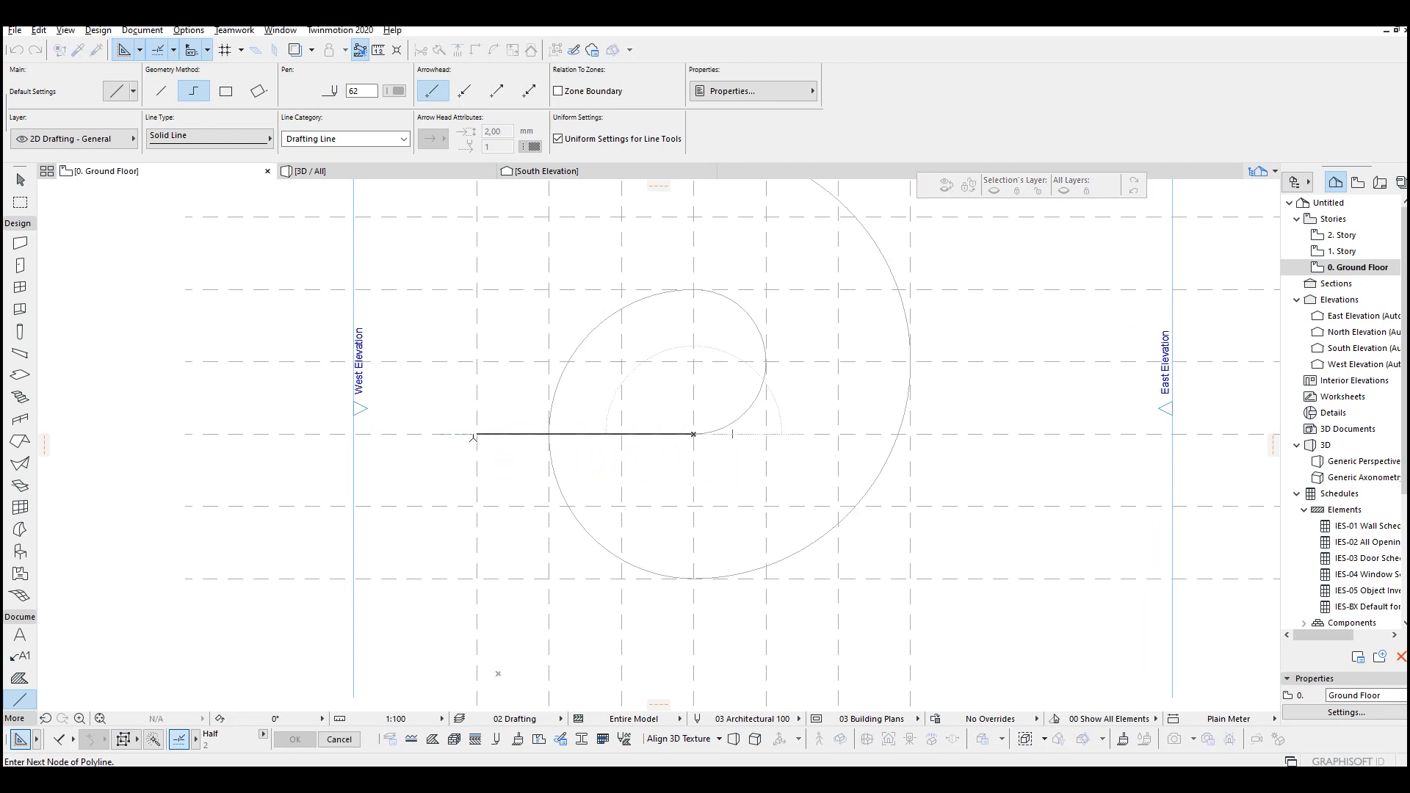
Draw a 45° line about 1273 cm long from the first vertical and fifth horizontal grid lines' intersection to that of the fourth vertical and second horizontal.
key("w")
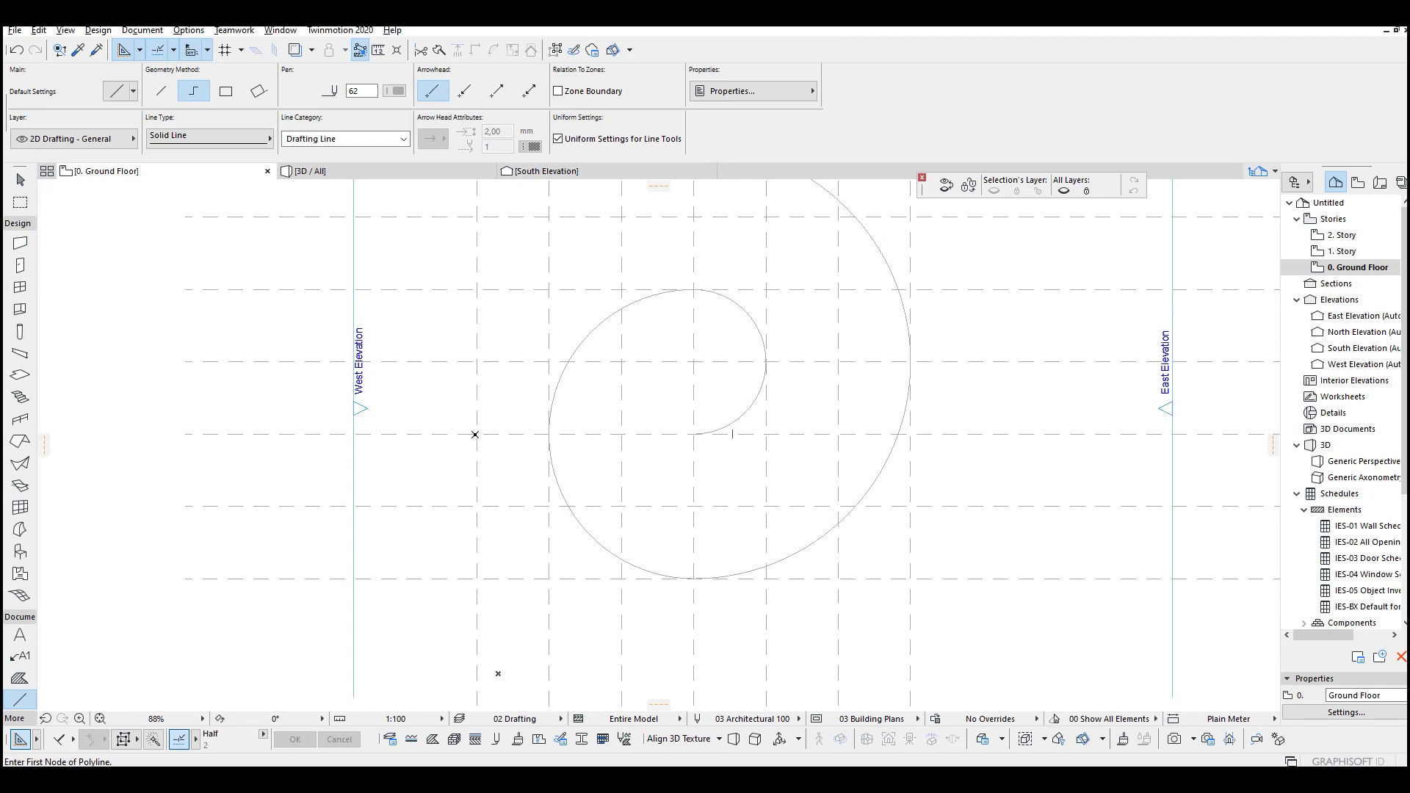
left_click(475, 434)
scroll(585, 441, "up", 4)
middle_click_drag(598, 365, 589, 462)
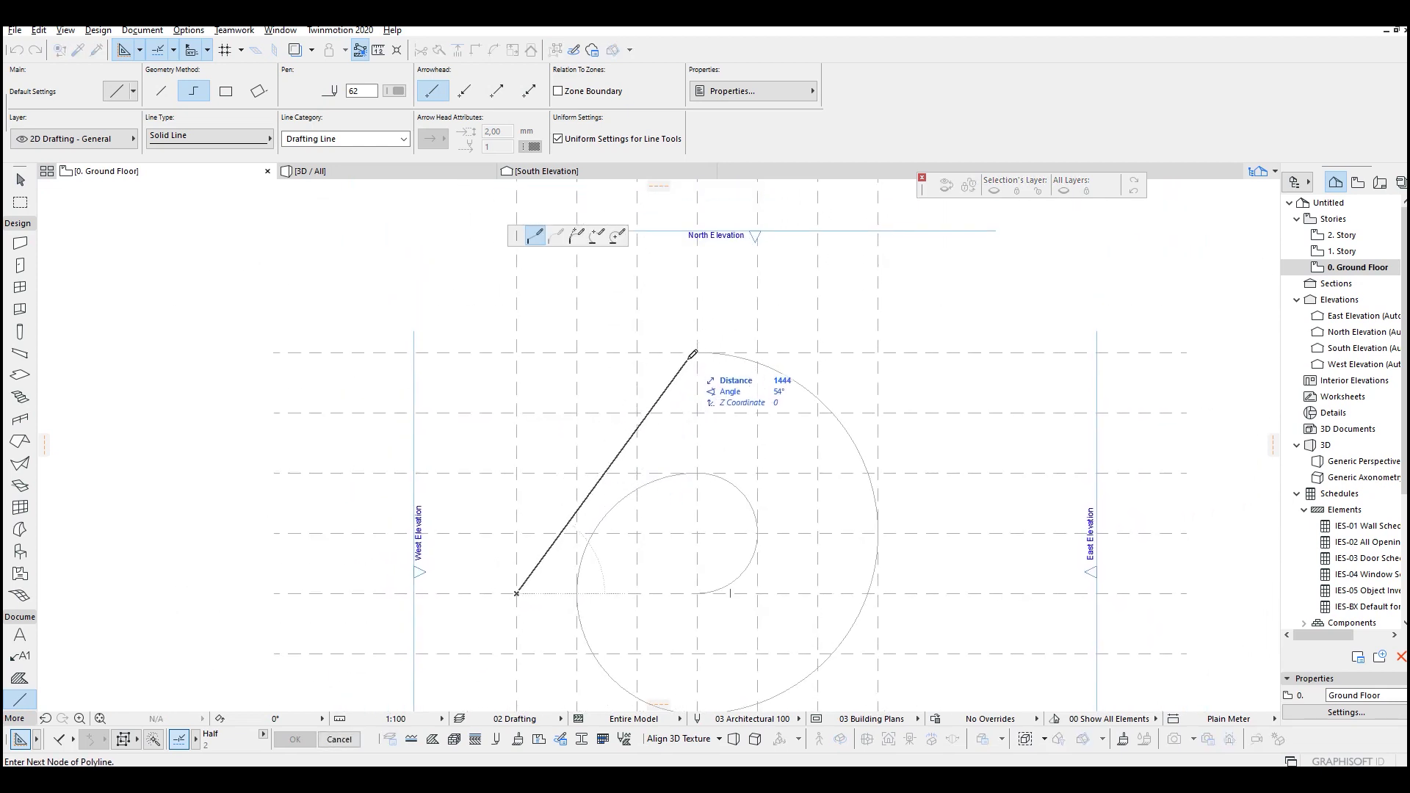
middle_click_drag(698, 399, 734, 345)
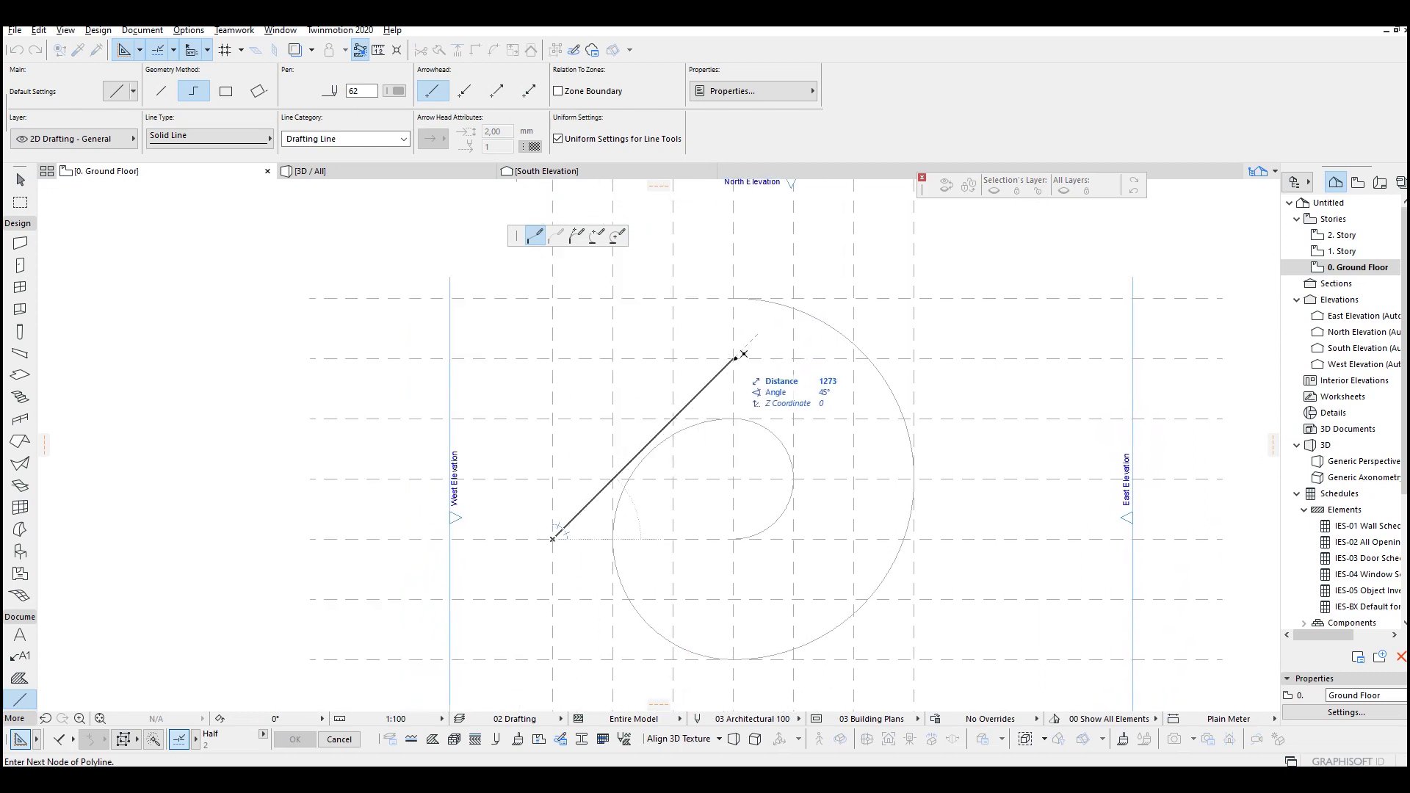
double_click(730, 359)
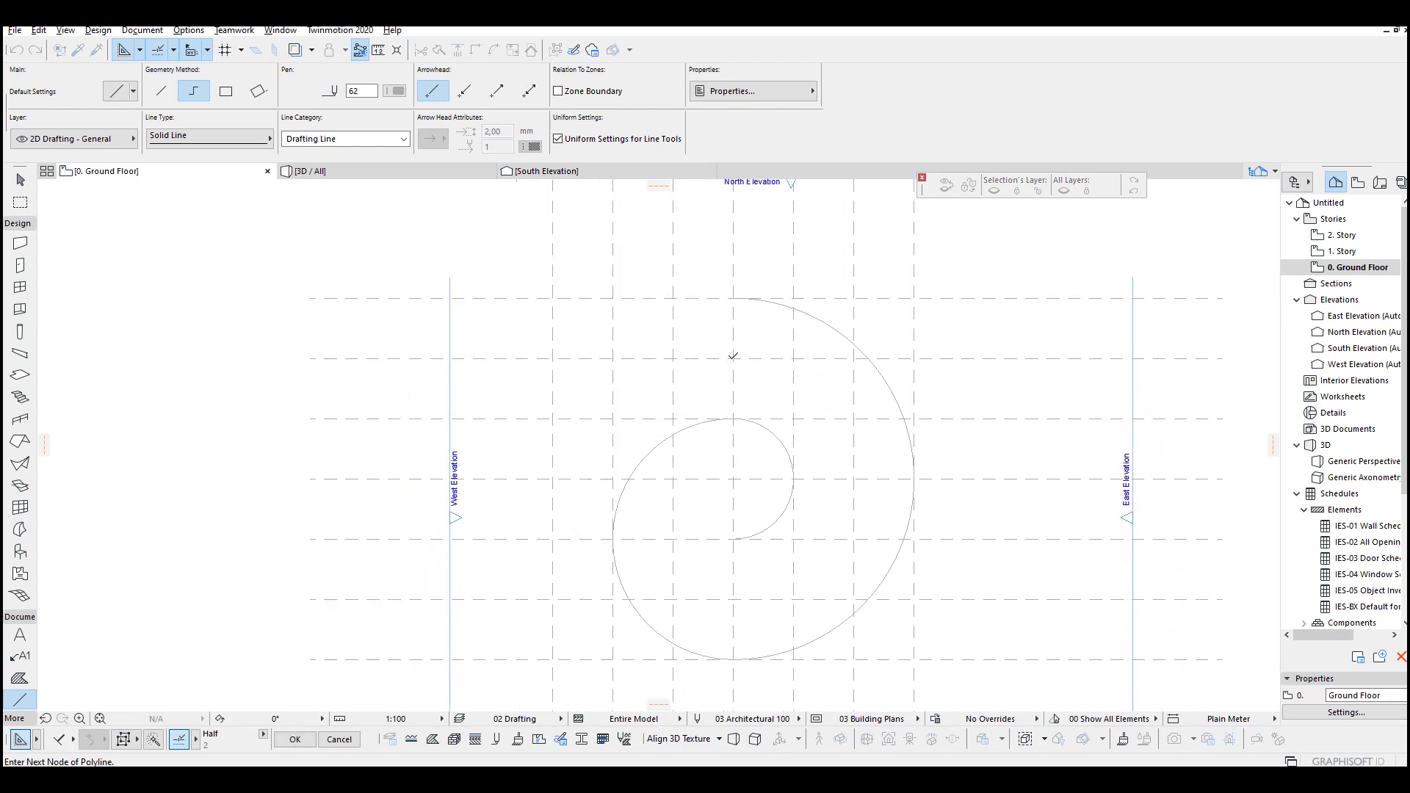
key("Escape")
Curve the diagonal line into a quarter arc by setting a horizontal tangent at its upper end, and deselect it.
left_click(723, 371)
left_click(722, 370)
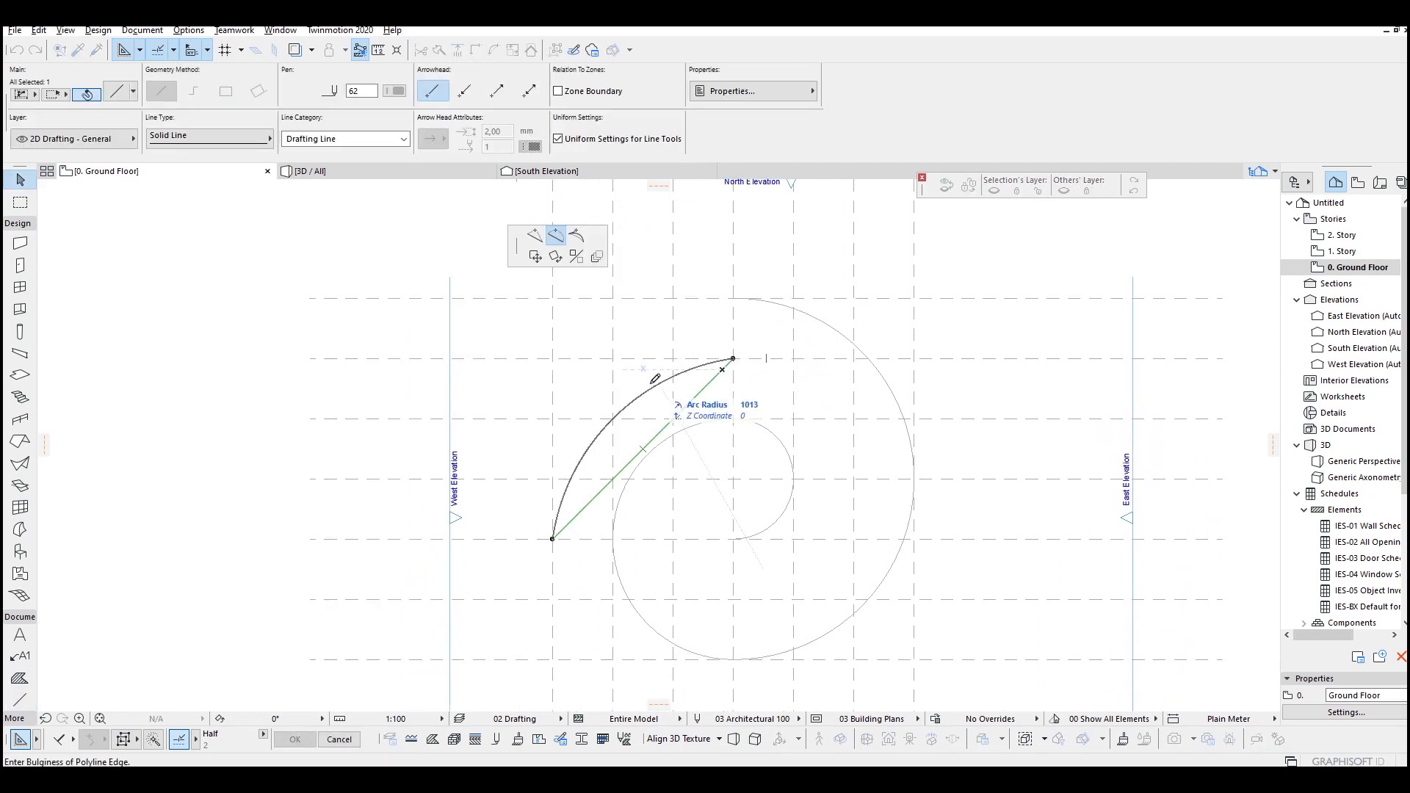
left_click(578, 236)
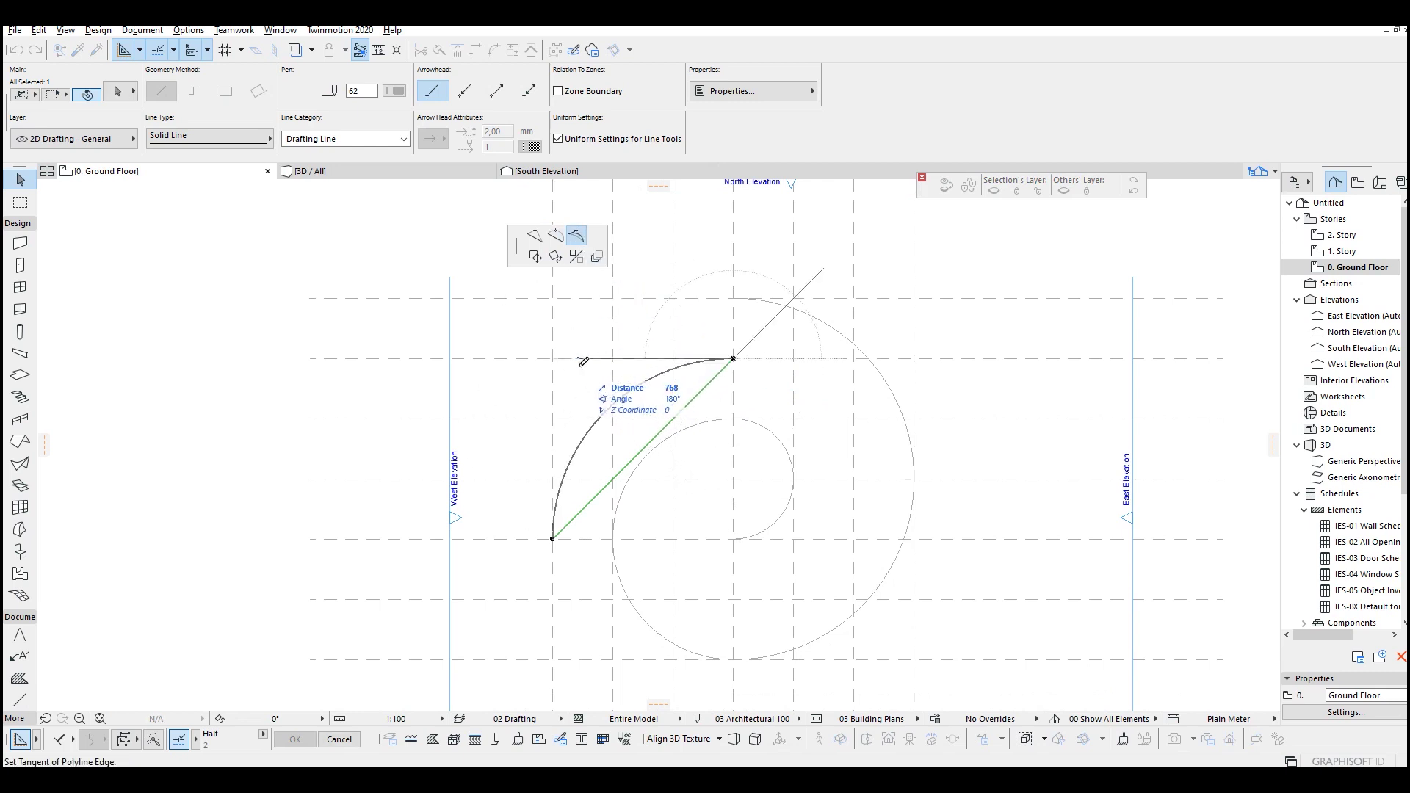
left_click(582, 359)
middle_click_drag(688, 384, 542, 371)
key("Escape")
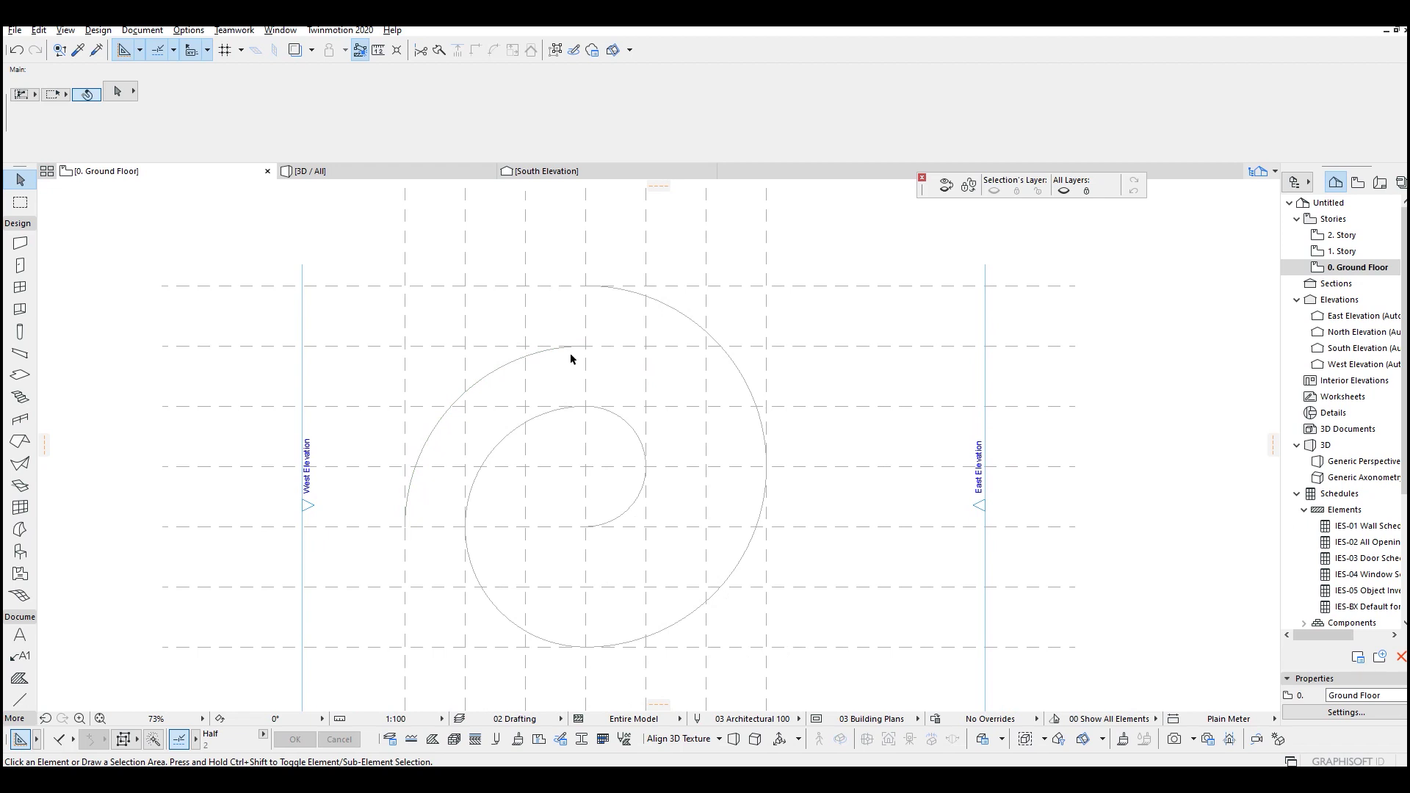
Draw a line from the quarter arc's upper end straight down to the sixth horizontal grid line.
key("shift+l")
left_click(585, 346)
middle_click_drag(593, 403, 588, 336)
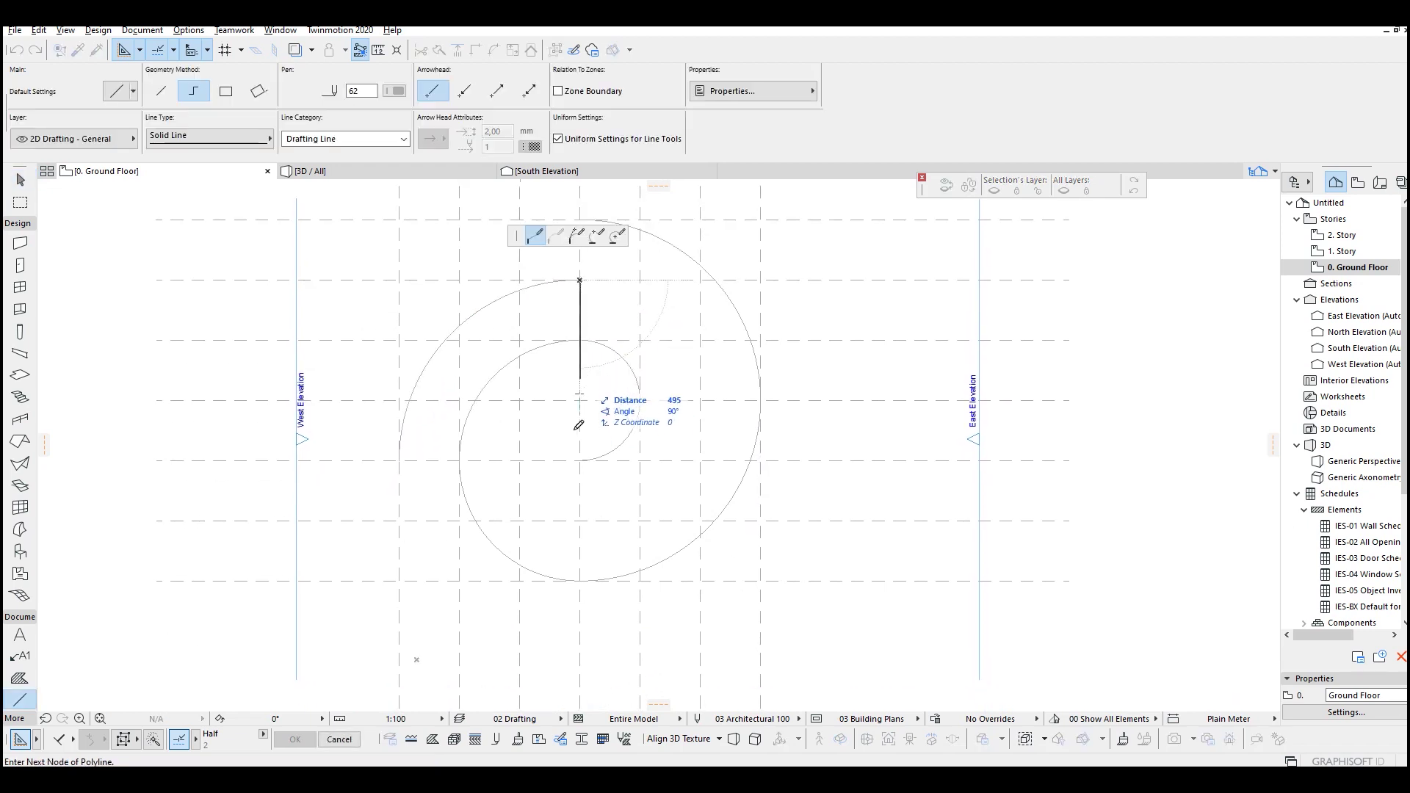
left_click(579, 521)
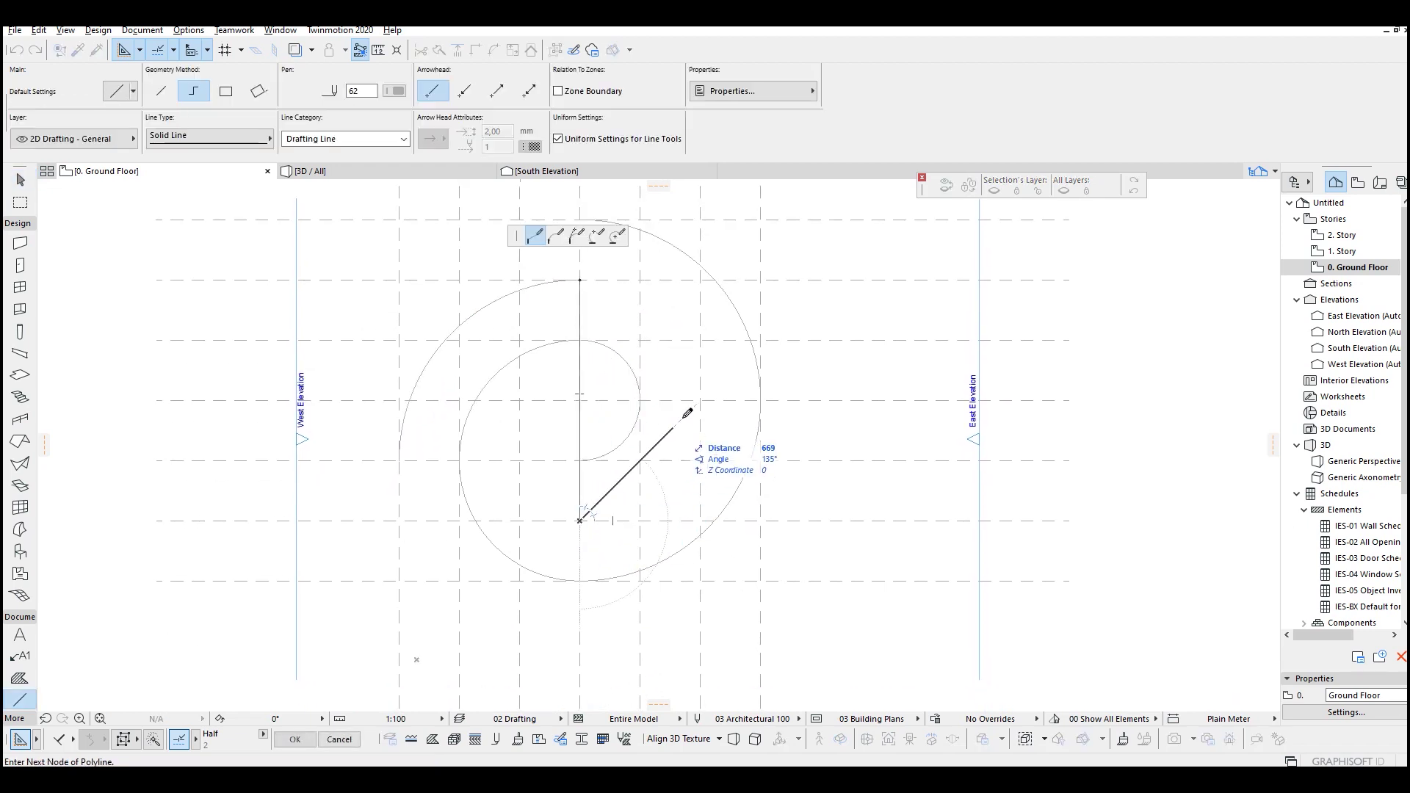
left_click(580, 520)
key("Escape")
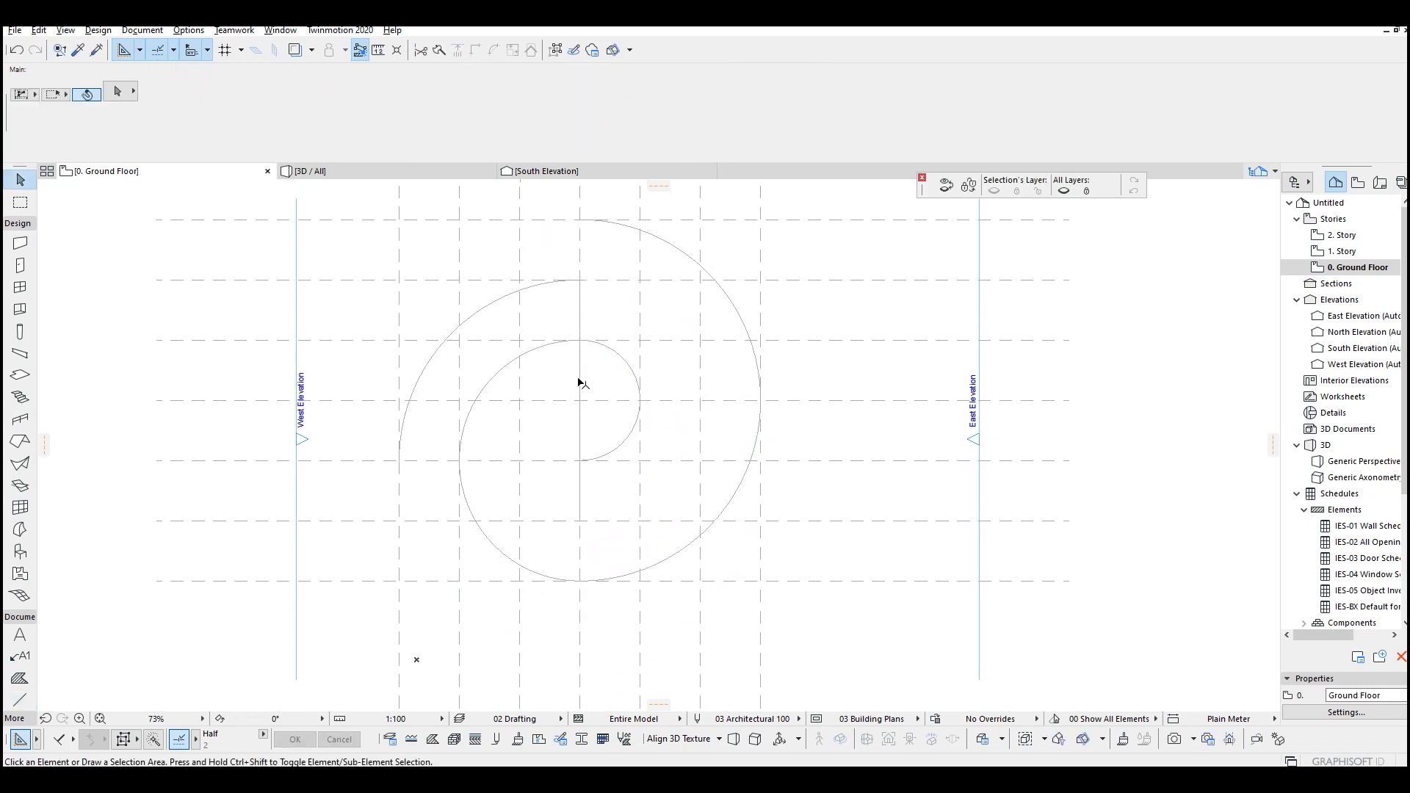
Curve this vertical line into a semicircular arc bulging right to the sixth vertical grid line, and deselect it.
left_click(580, 389)
left_click(580, 280)
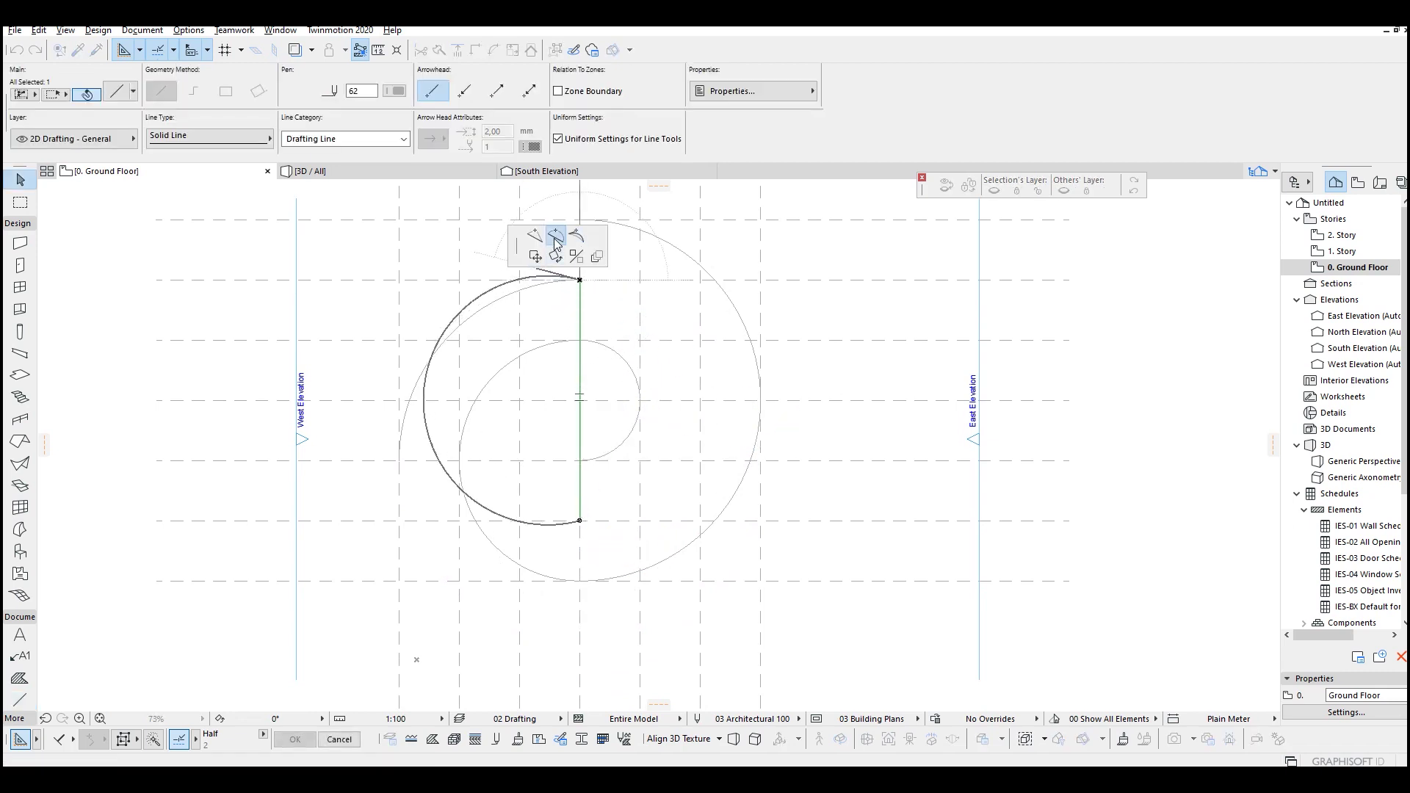
left_click(705, 400)
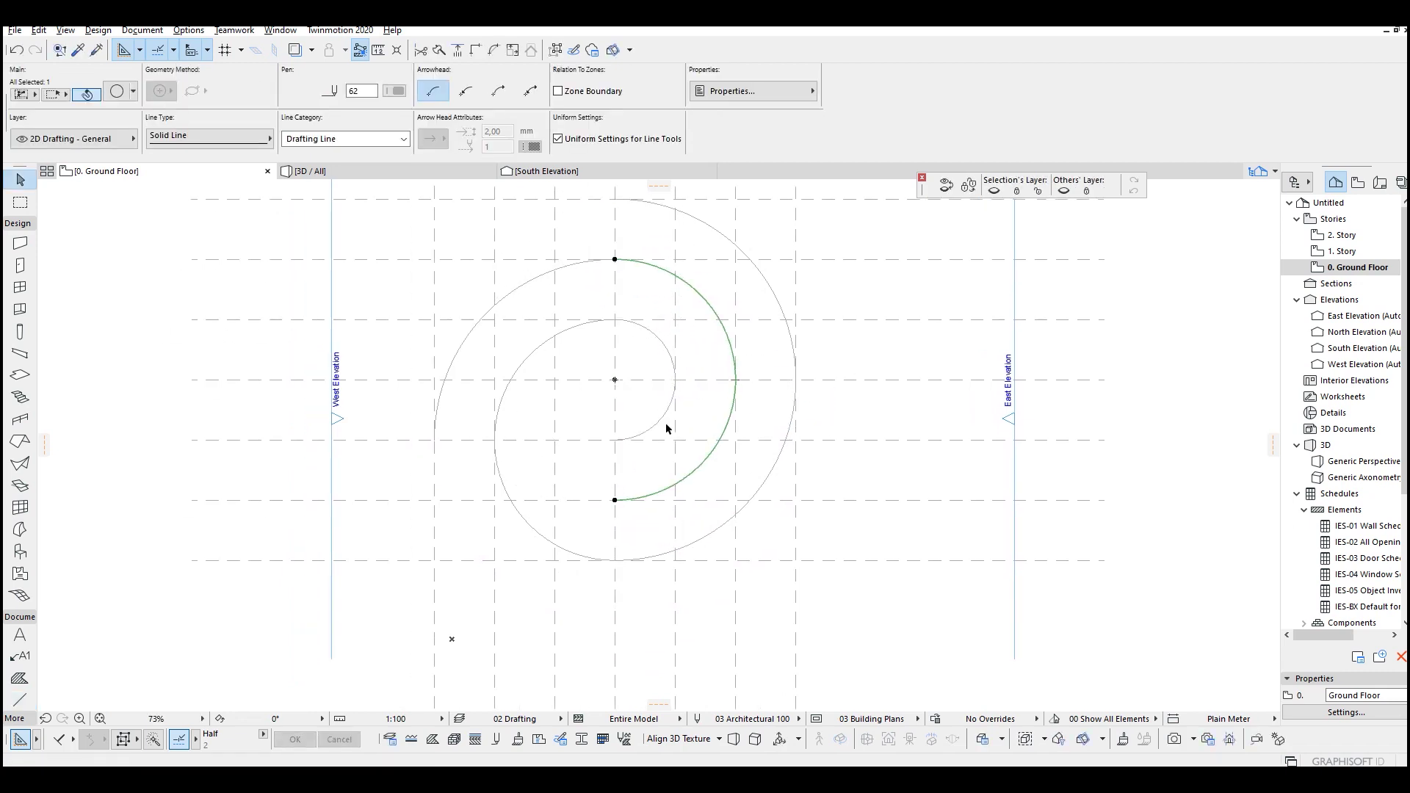
key("Escape")
Draw a 600 cm line from the latest arc's lower end straight up to the fourth horizontal grid line.
scroll(614, 511, "up", 3)
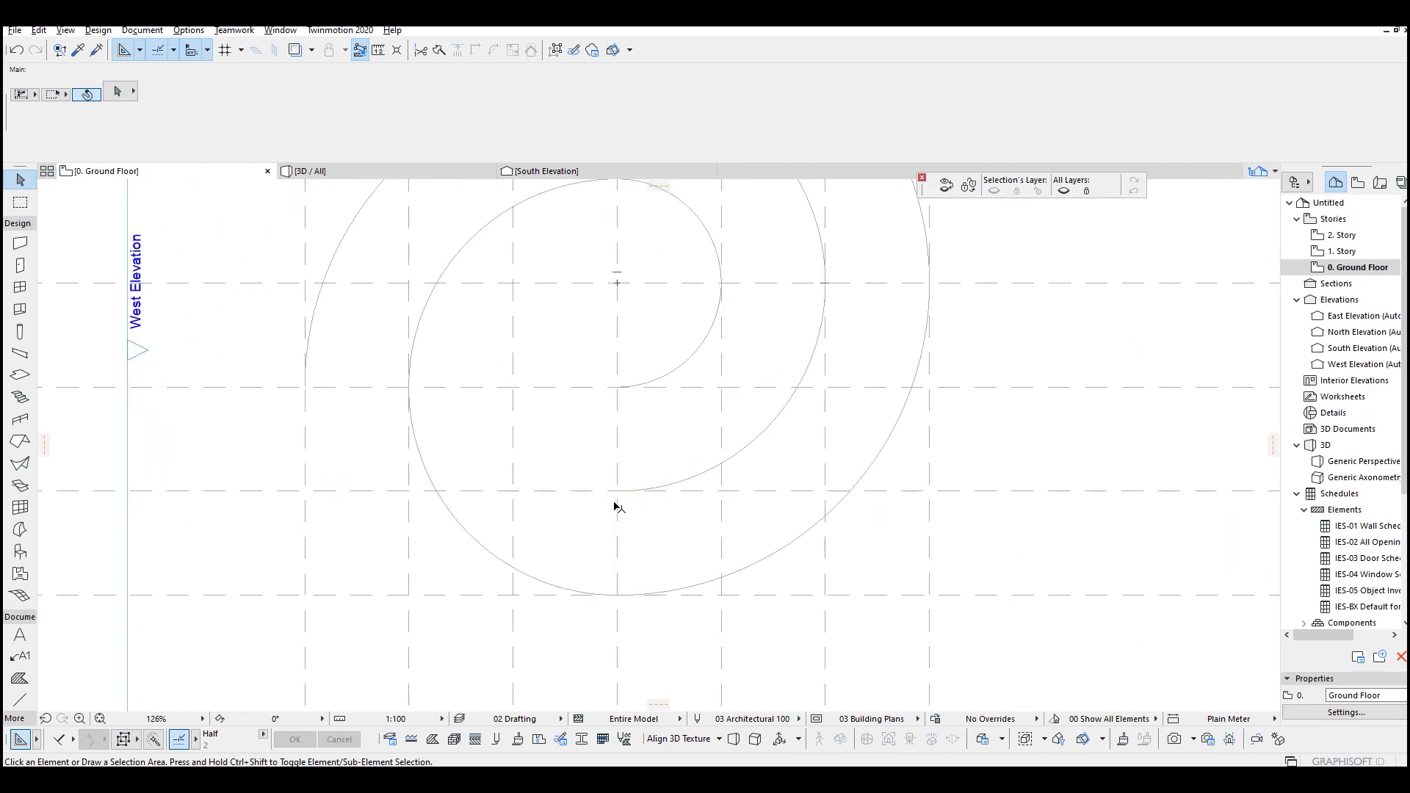
key("l")
left_click(617, 491)
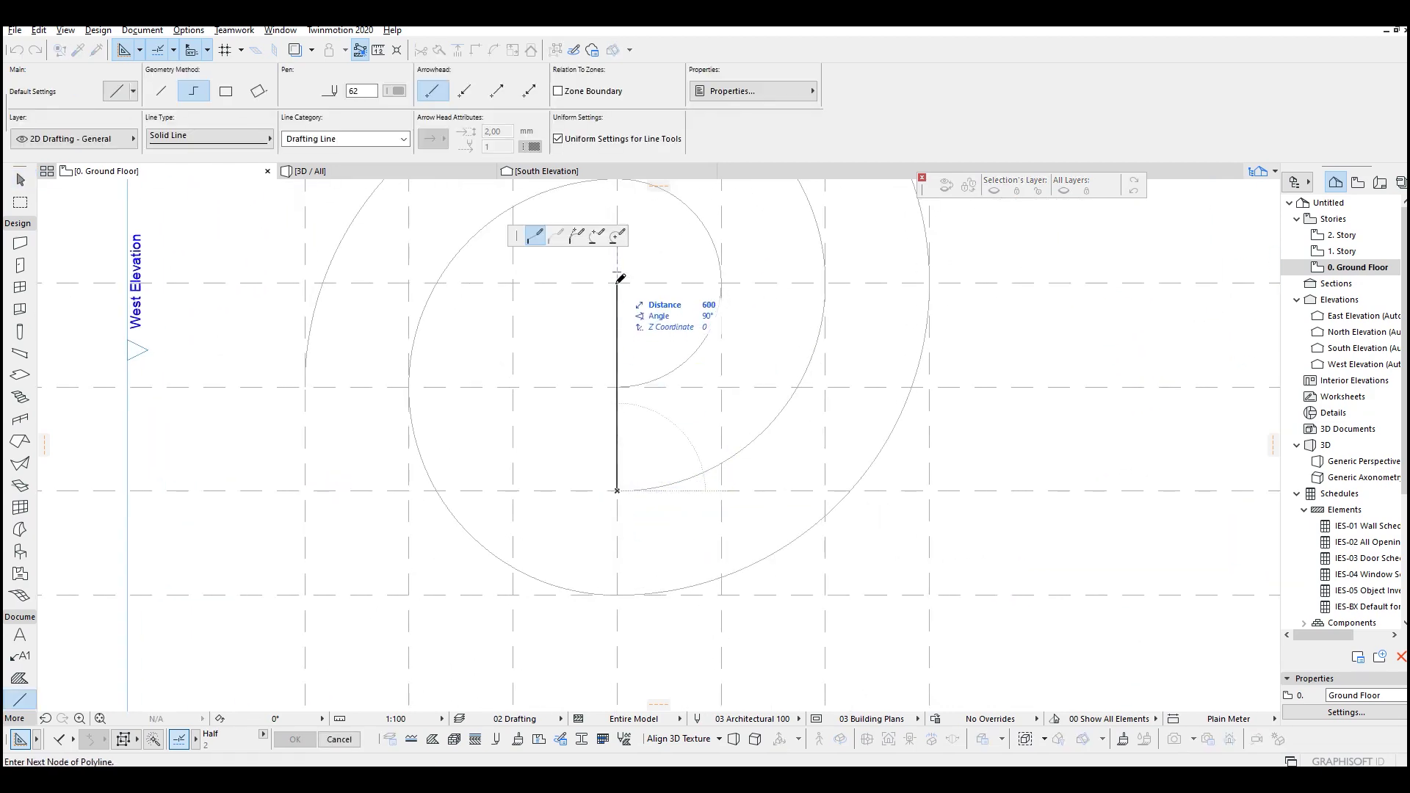
double_click(617, 283)
key("Escape")
Curve the 600 cm line into a semicircular arc of 300 cm radius bulging left to the third vertical grid line, and deselect it.
left_click(617, 302)
left_click(617, 302)
left_click(556, 238)
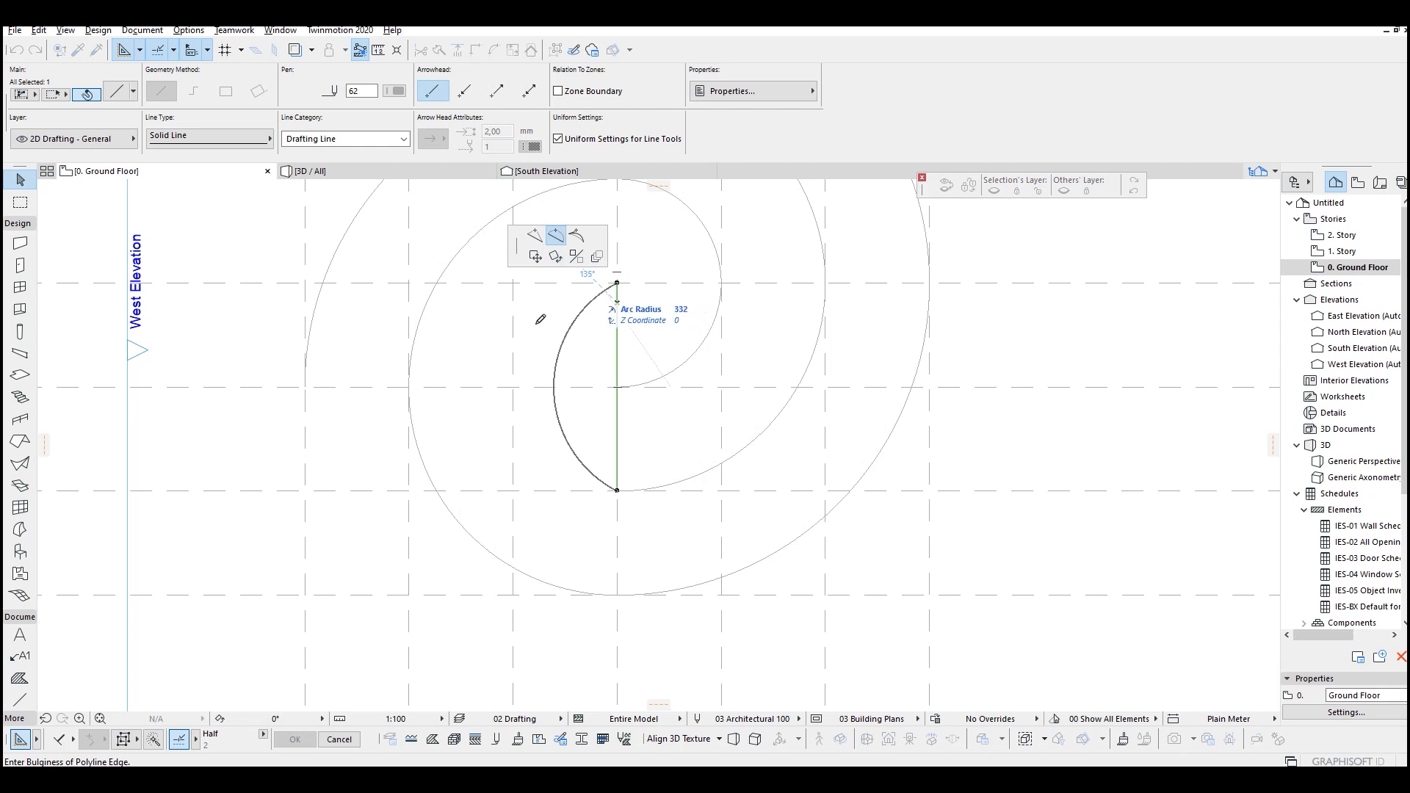
left_click(518, 384)
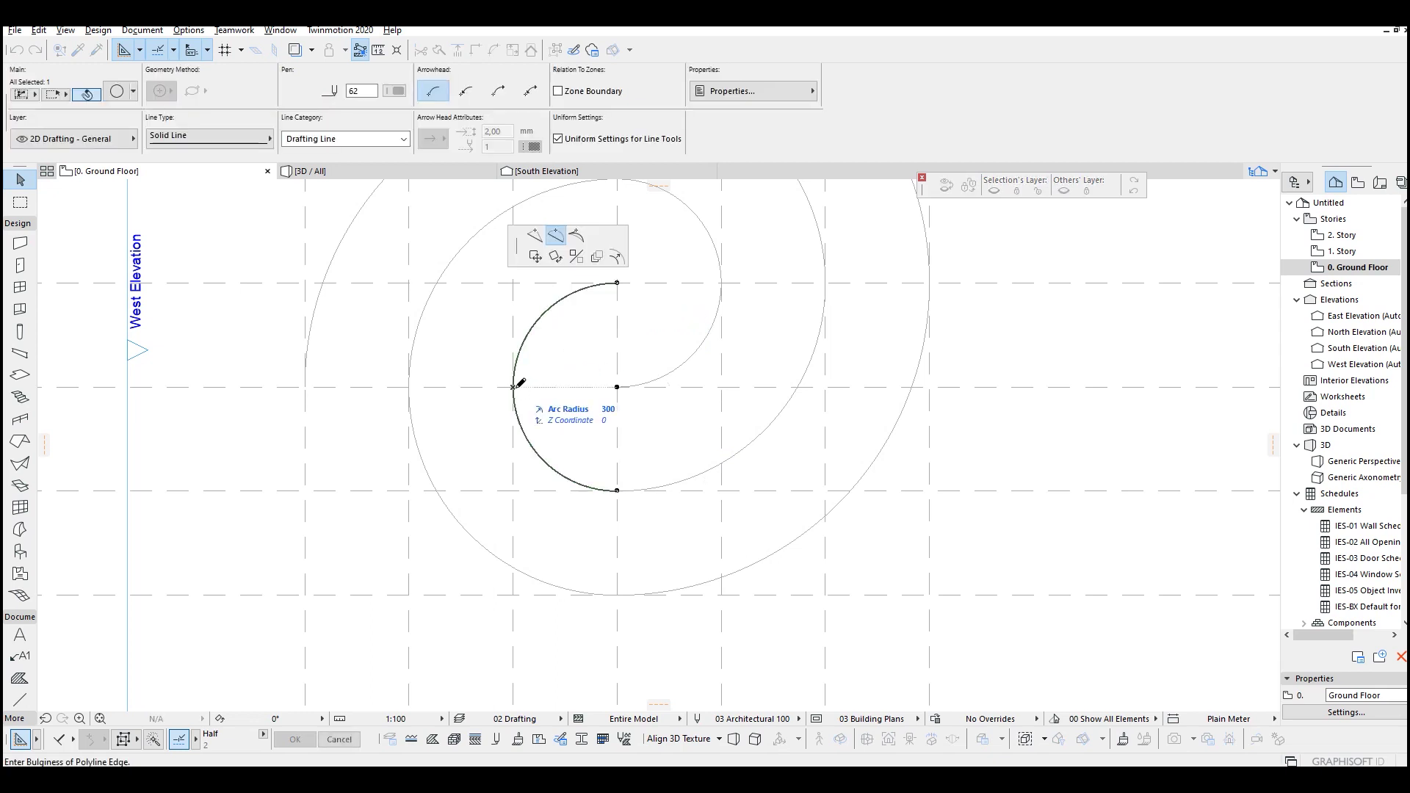
left_click(513, 387)
key("Escape")
scroll(526, 386, "down", 3)
middle_click_drag(527, 384, 535, 524)
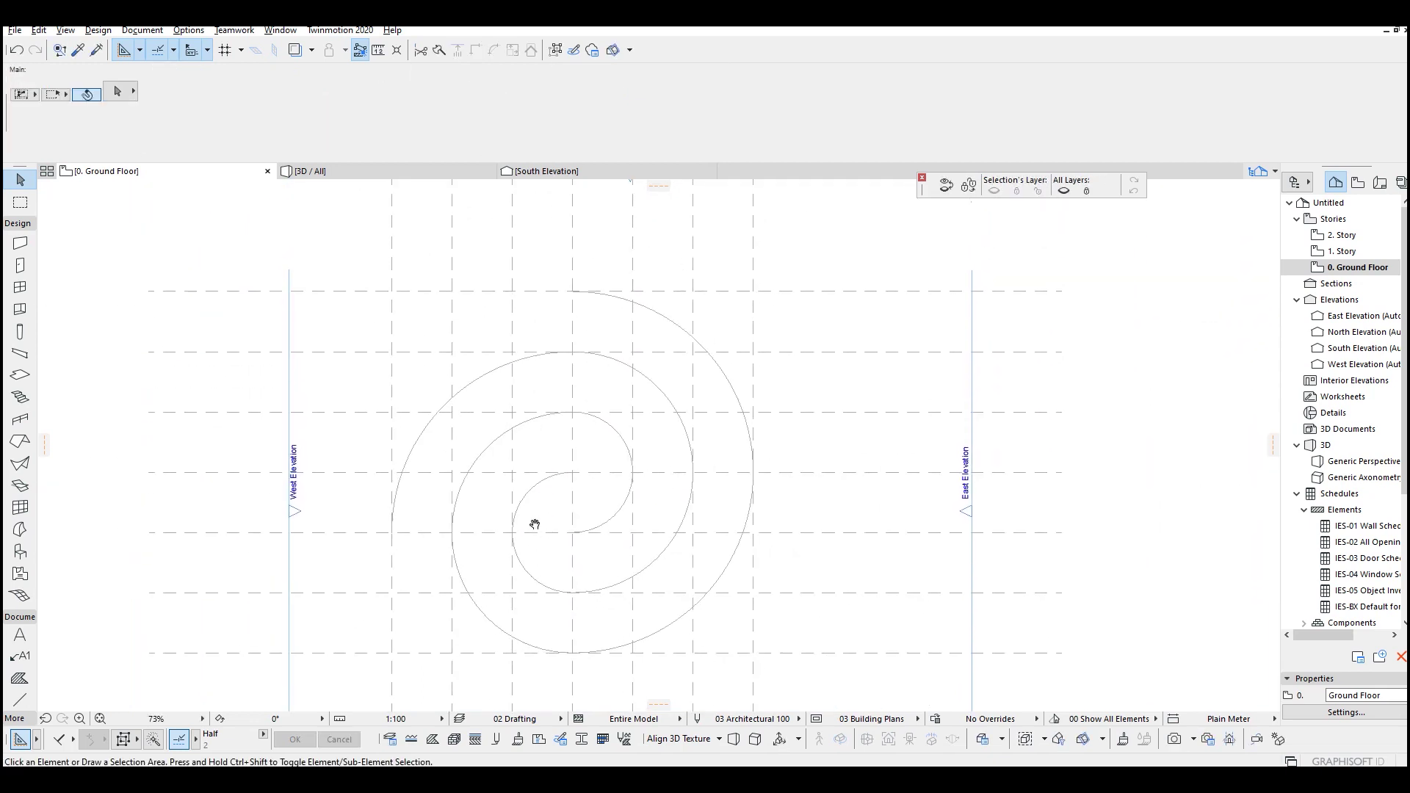
middle_click_drag(661, 508, 680, 481)
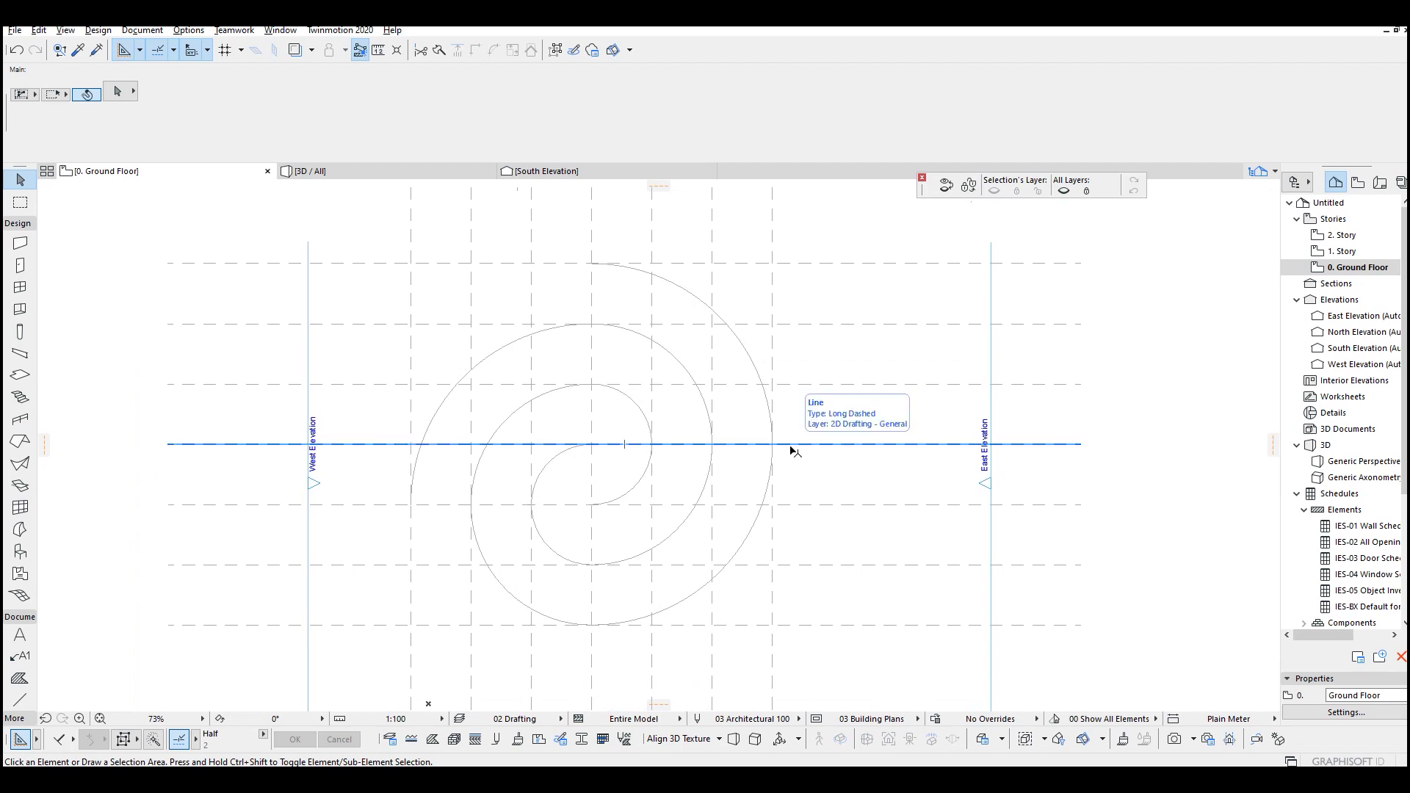
middle_click_drag(774, 477, 963, 457)
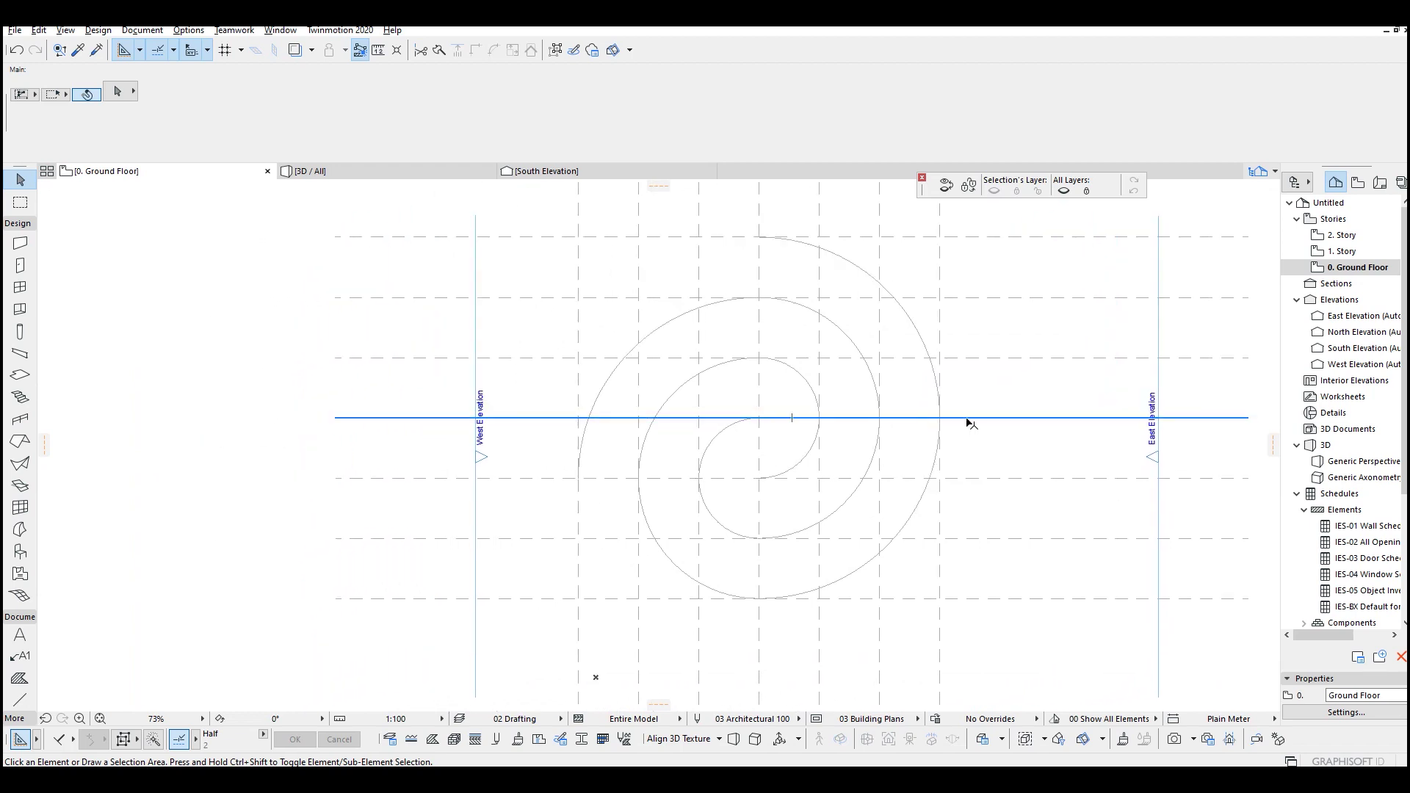
Enclose the spiral in a marquee and select all six of its arcs, without the grid lines.
middle_click_drag(795, 439, 823, 390)
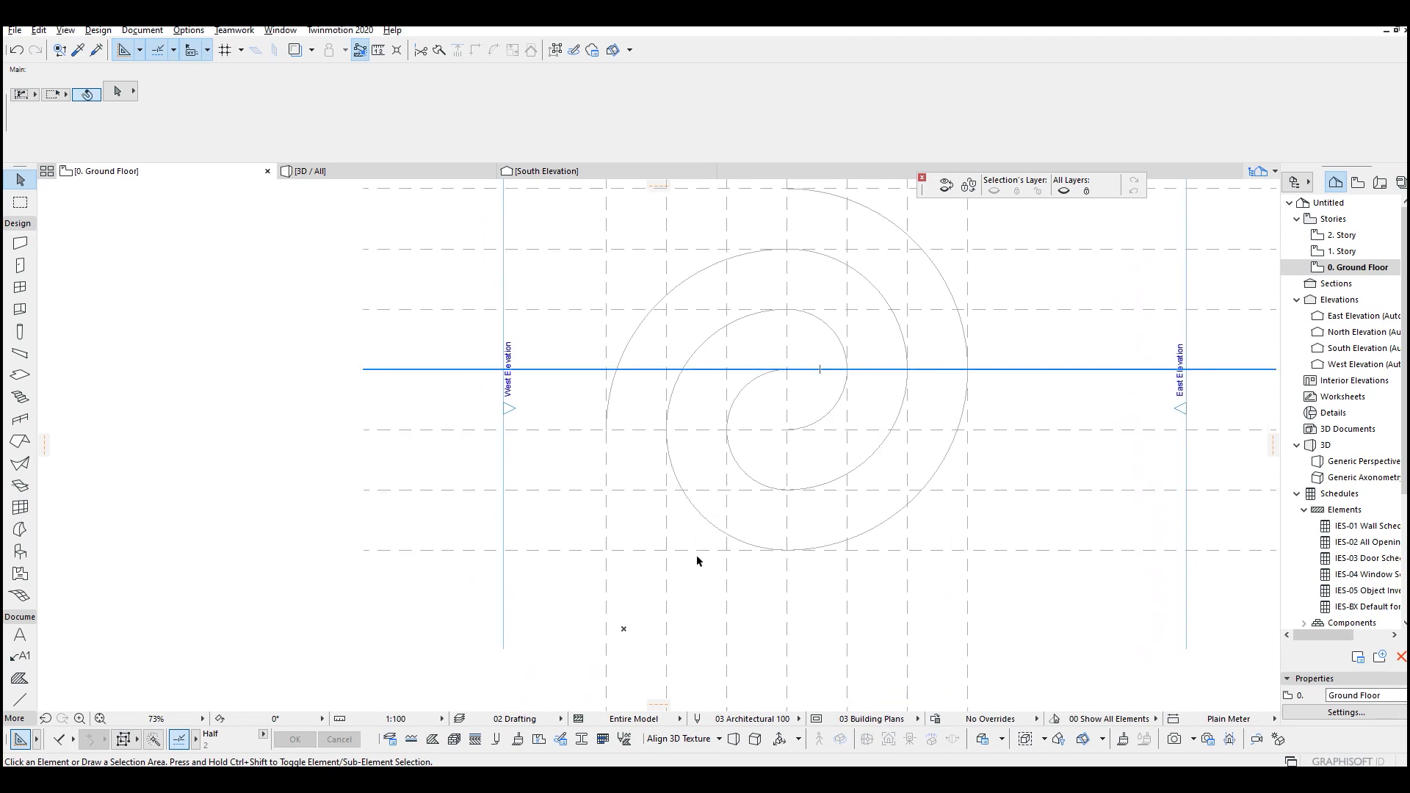
middle_click_drag(722, 503, 663, 533)
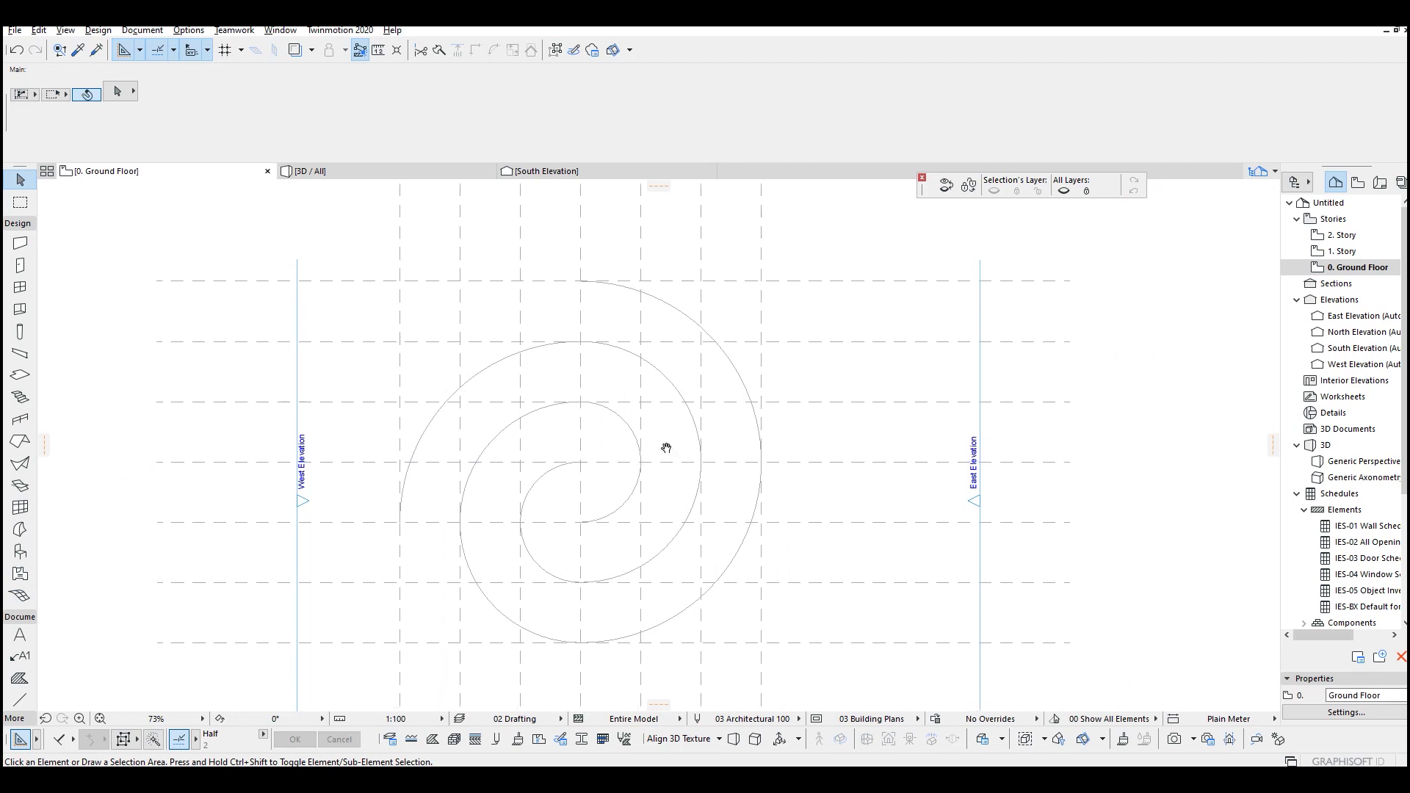
scroll(664, 451, "down", 4)
left_click(19, 204)
left_click(494, 291)
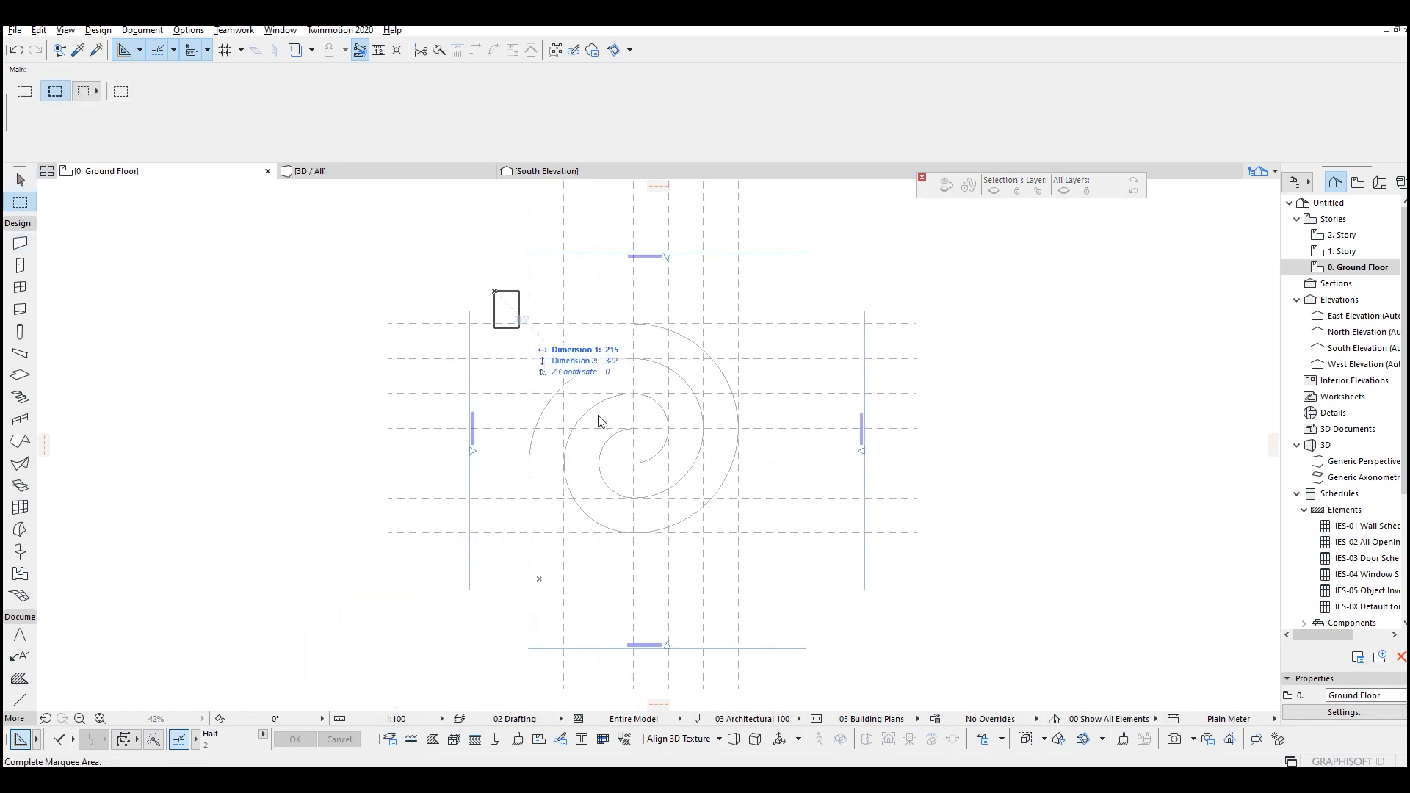
left_click(781, 567)
scroll(742, 494, "up", 2)
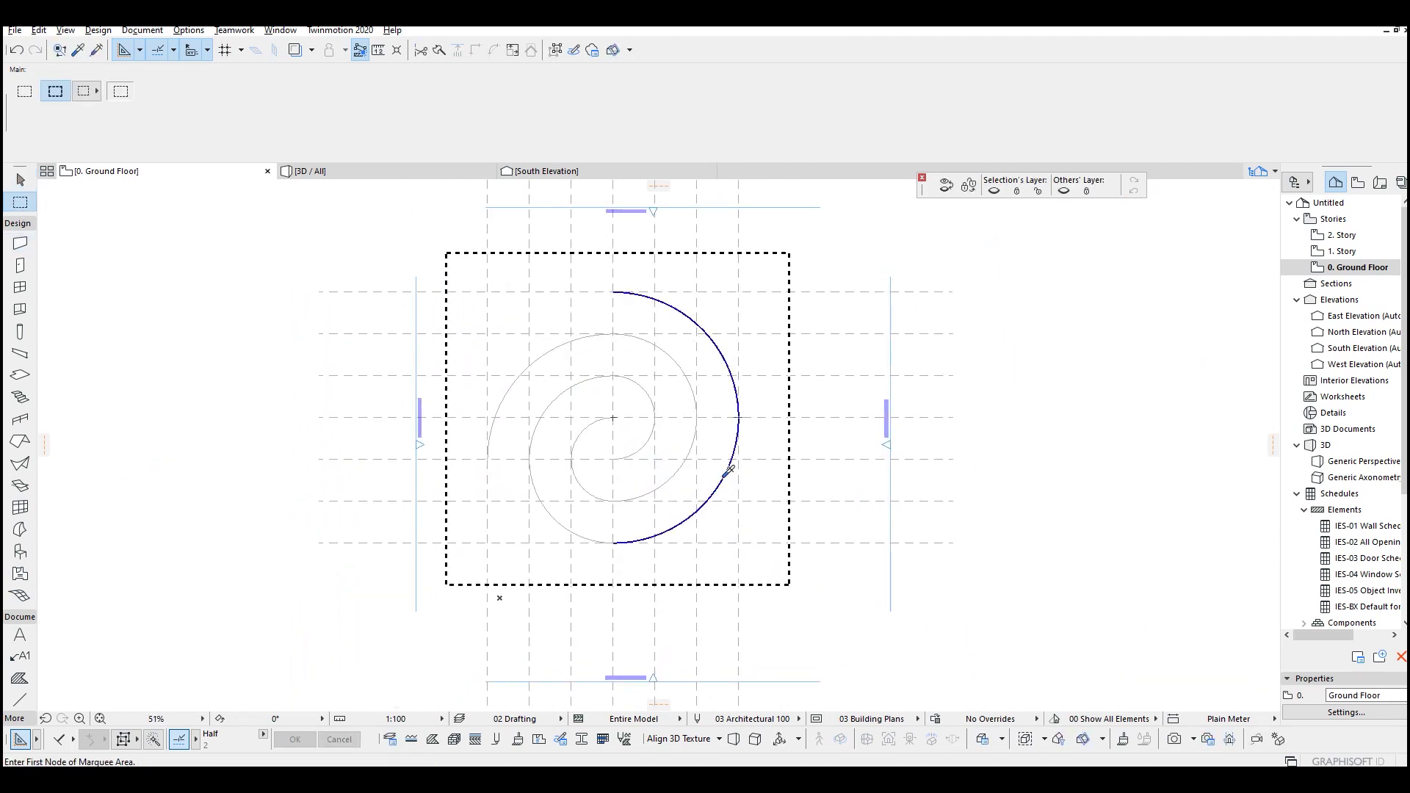
left_click(726, 474, "alt")
key("ctrl+a")
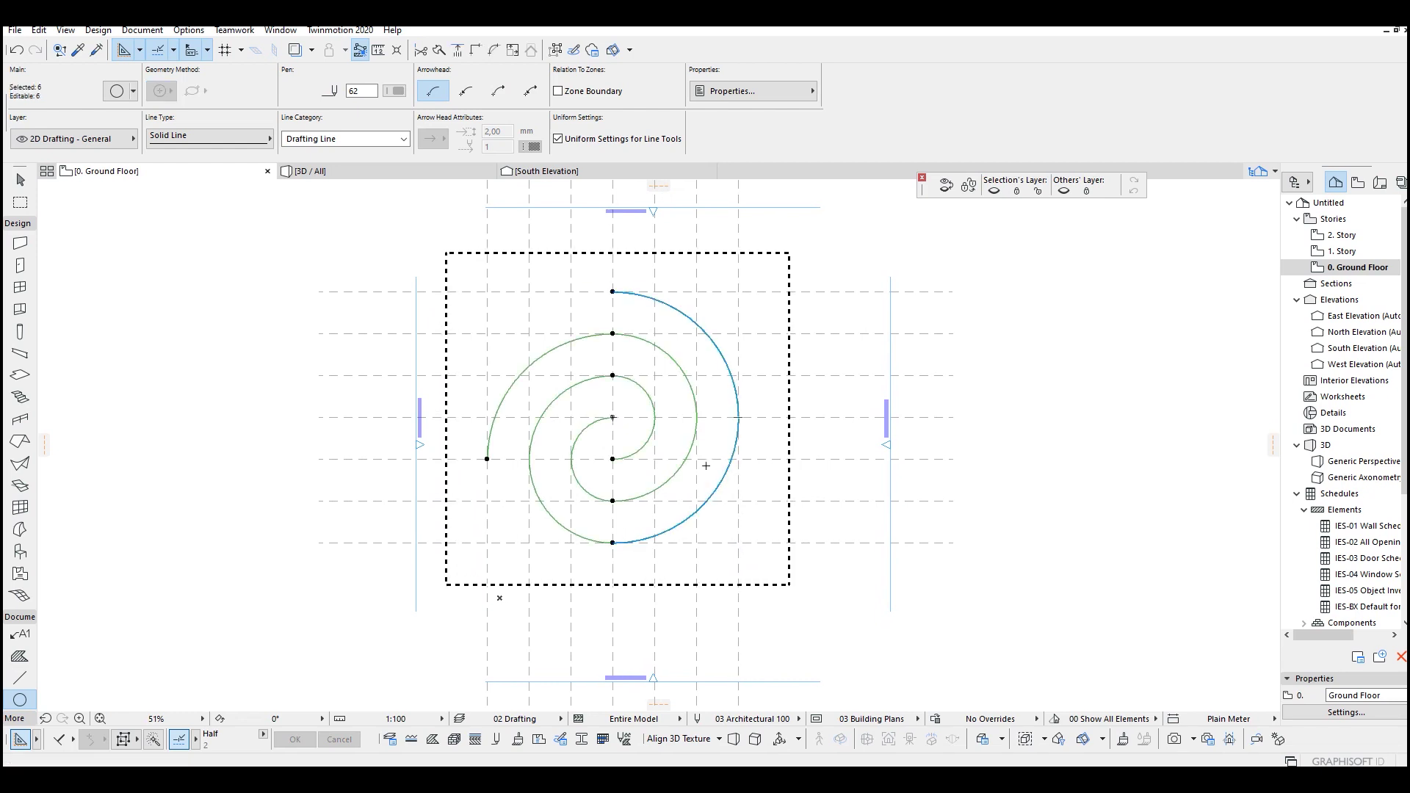
Drag a copy of the six selected arcs horizontally into the empty area beyond the East Elevation marker, and clear the selection and marquee.
key("ctrl+shift+d")
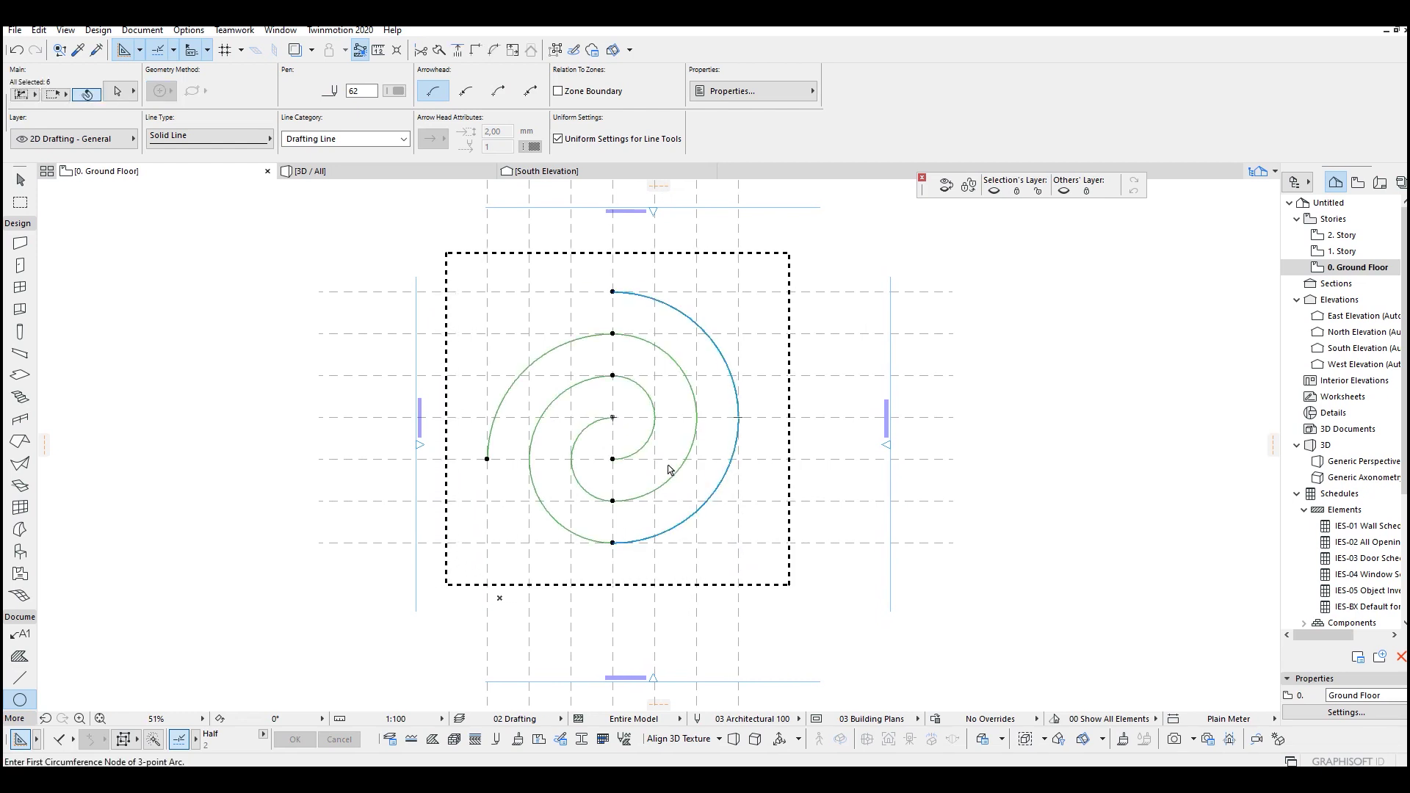
left_click(654, 459)
middle_click_drag(958, 471, 624, 509)
left_click(952, 498)
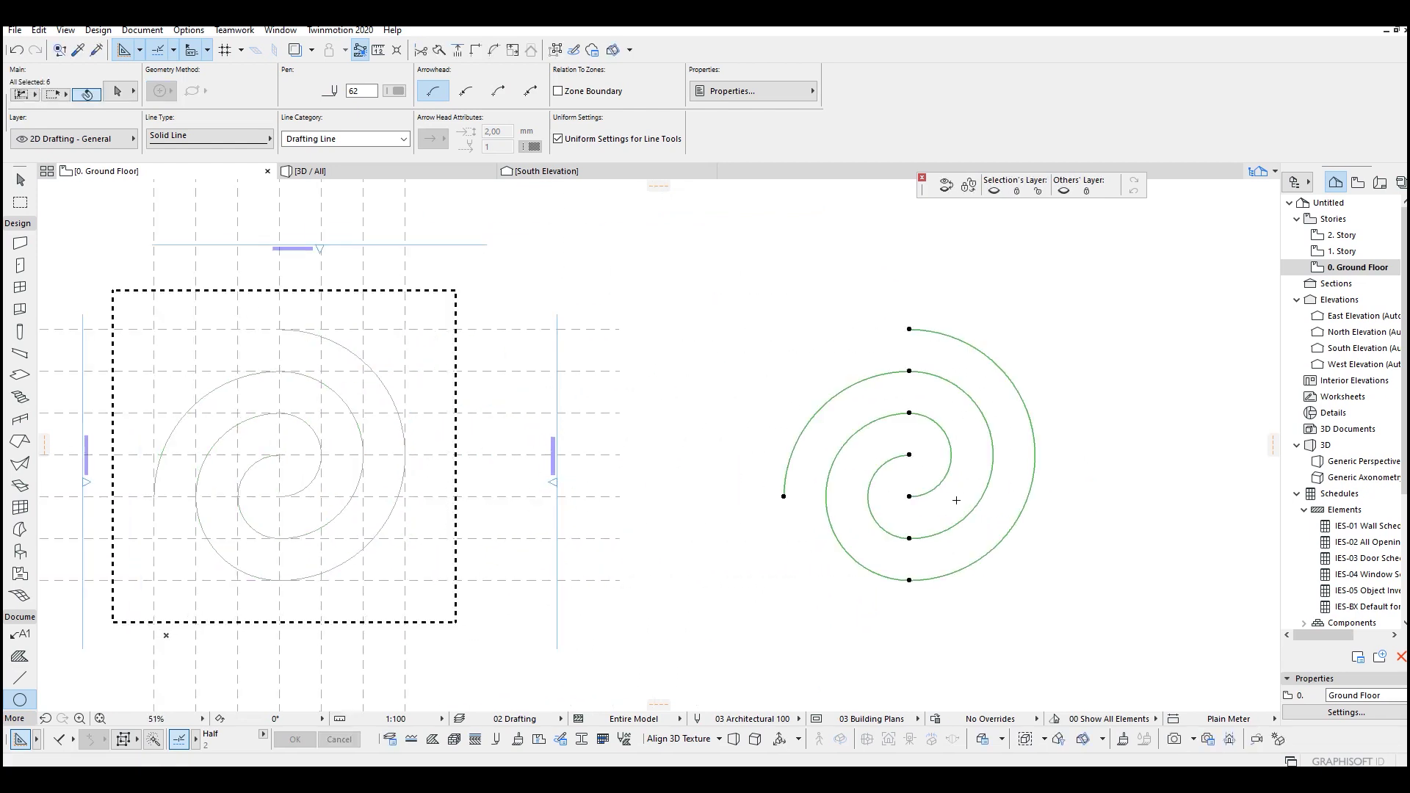
key("Escape")
key("Escape")
Close the copied spiral's outer openings with a horizontal line at its left end and a 300 cm vertical line at its upper end.
key("l")
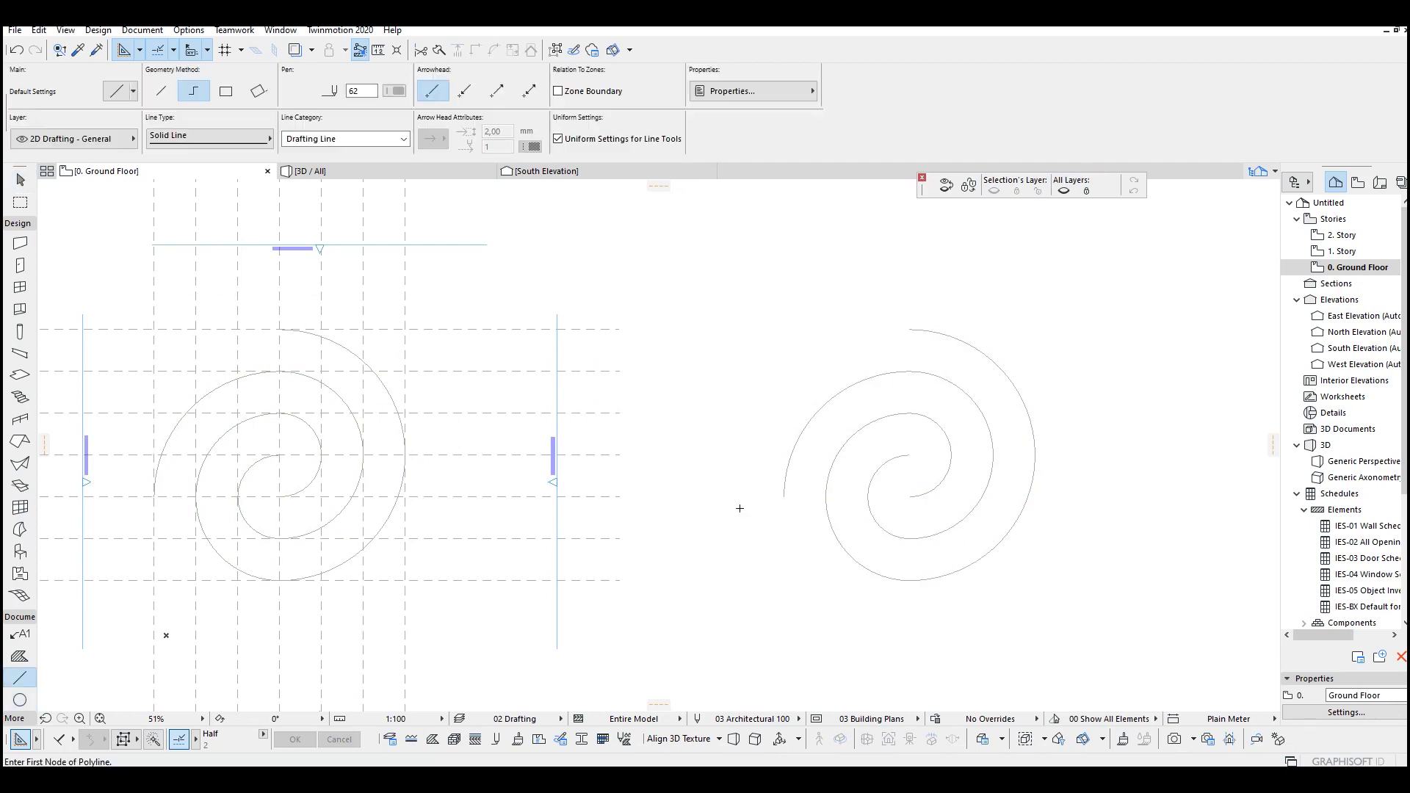
scroll(783, 495, "up", 2)
left_click(784, 492)
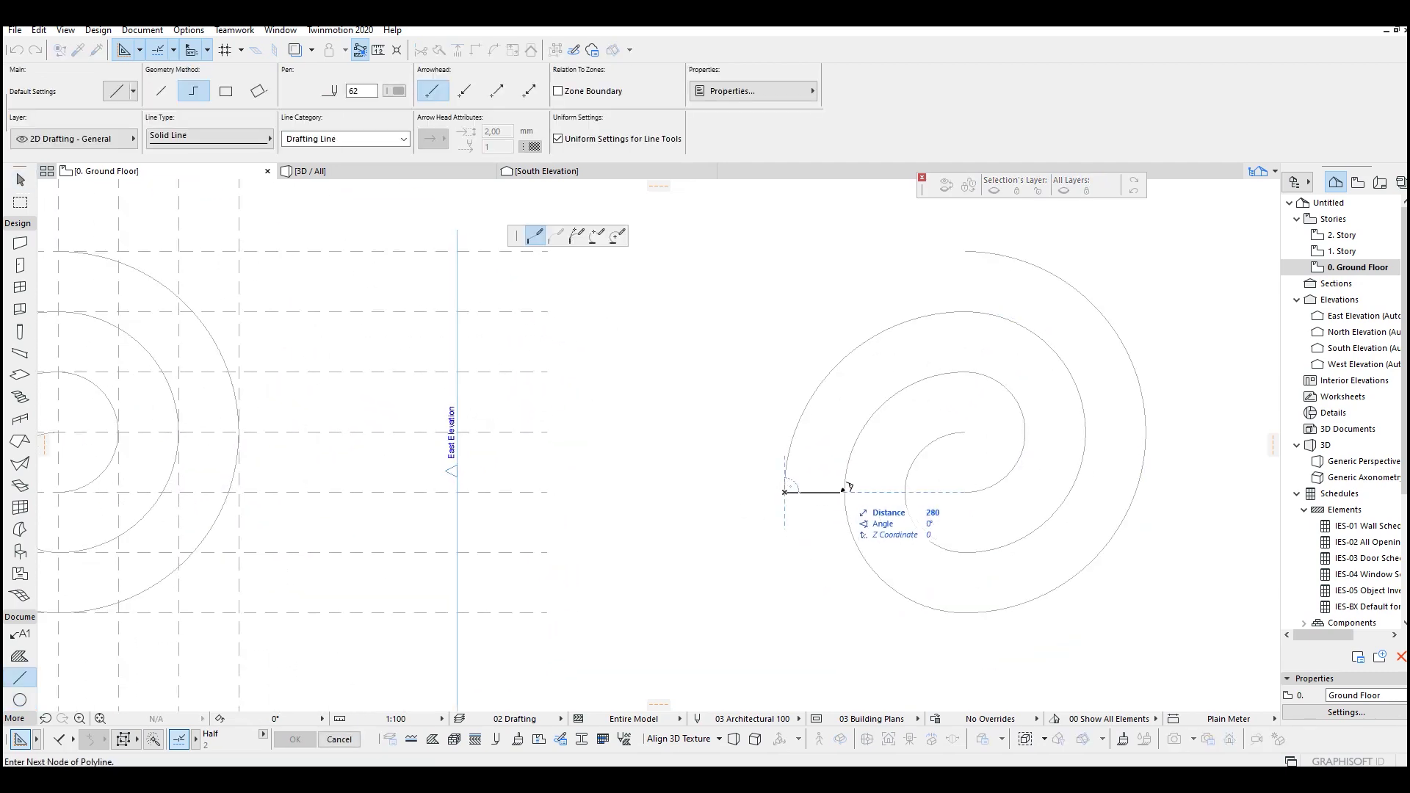
double_click(846, 491)
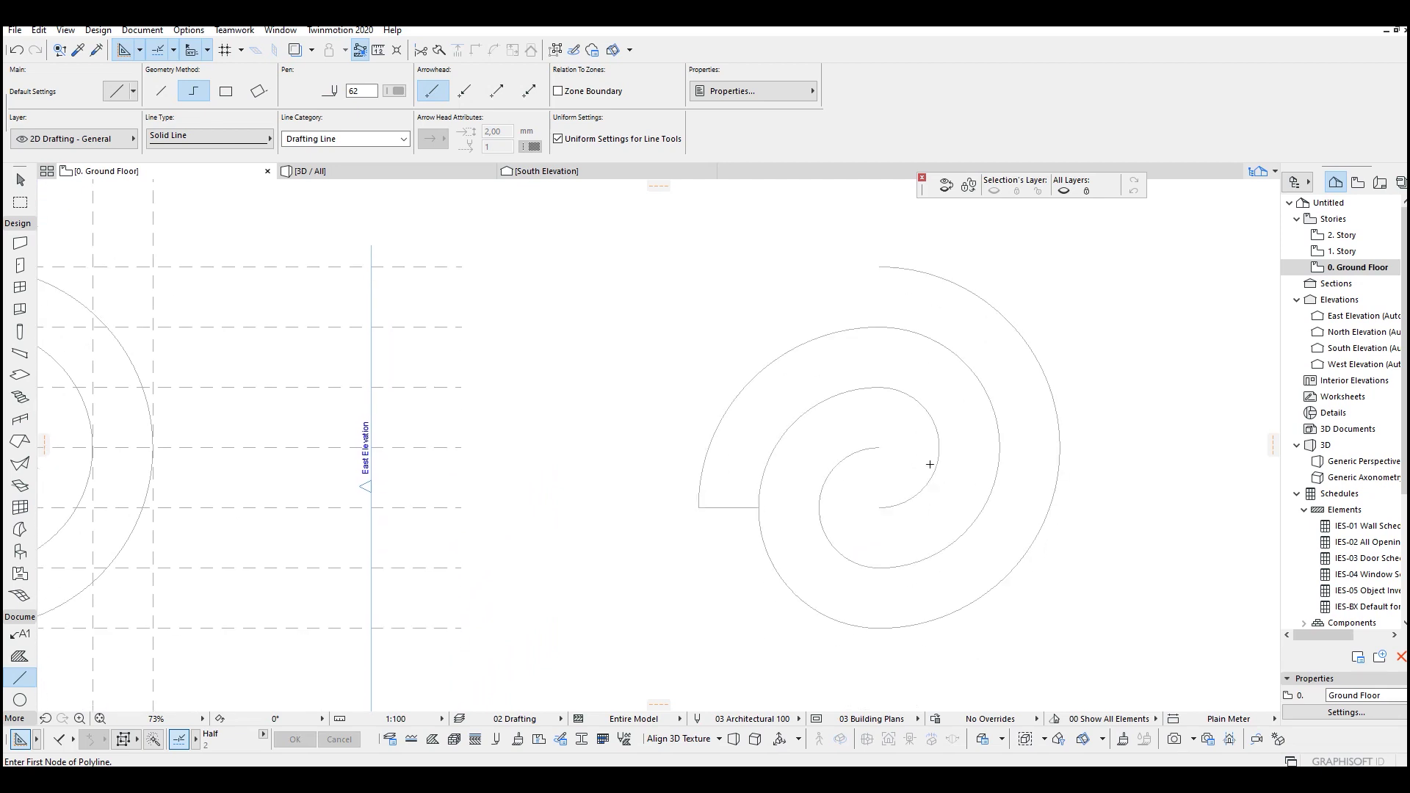
left_click(880, 267)
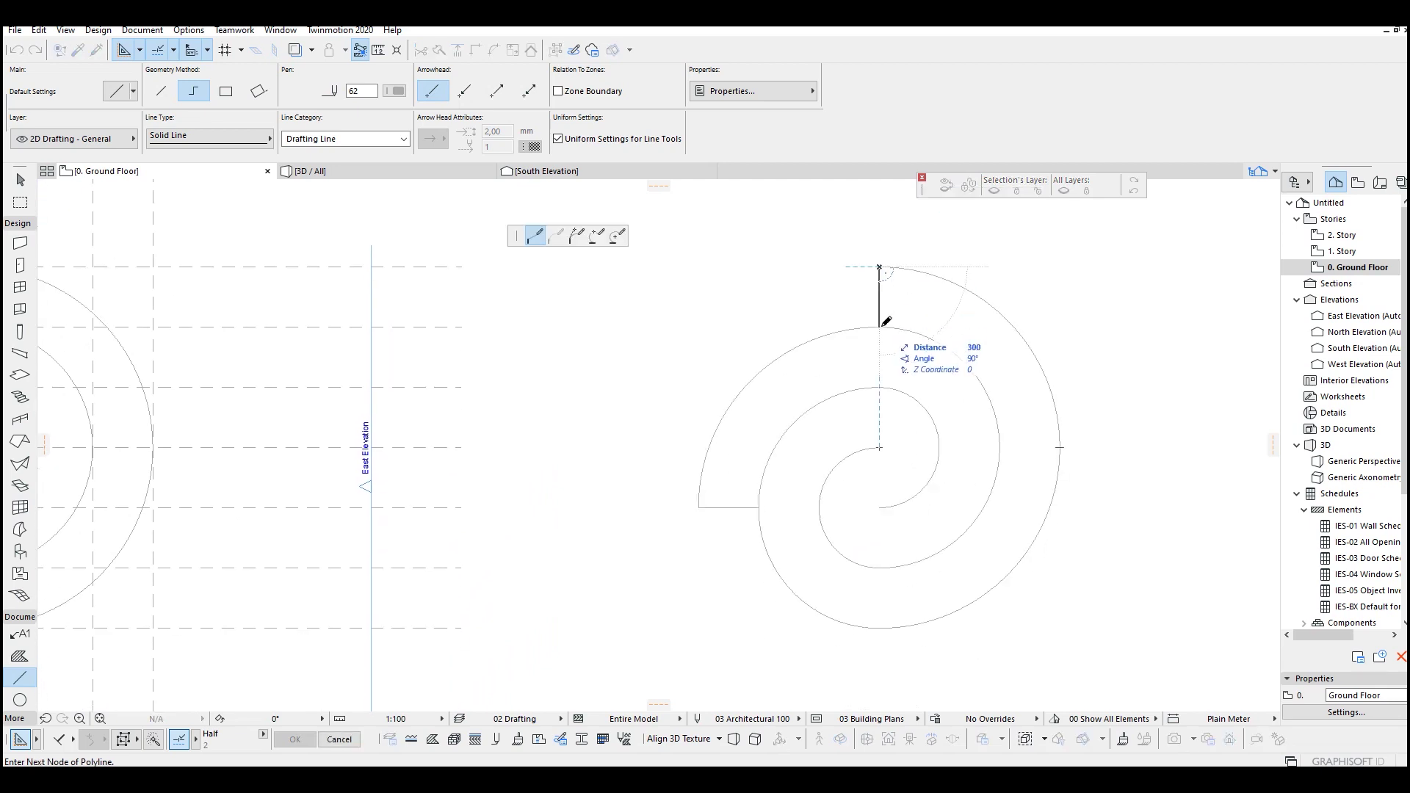
double_click(887, 321)
Join the two inner arc ends at the copied spiral's centre with a vertical line and leave the Line tool.
scroll(783, 465, "right", 3)
left_click(770, 444)
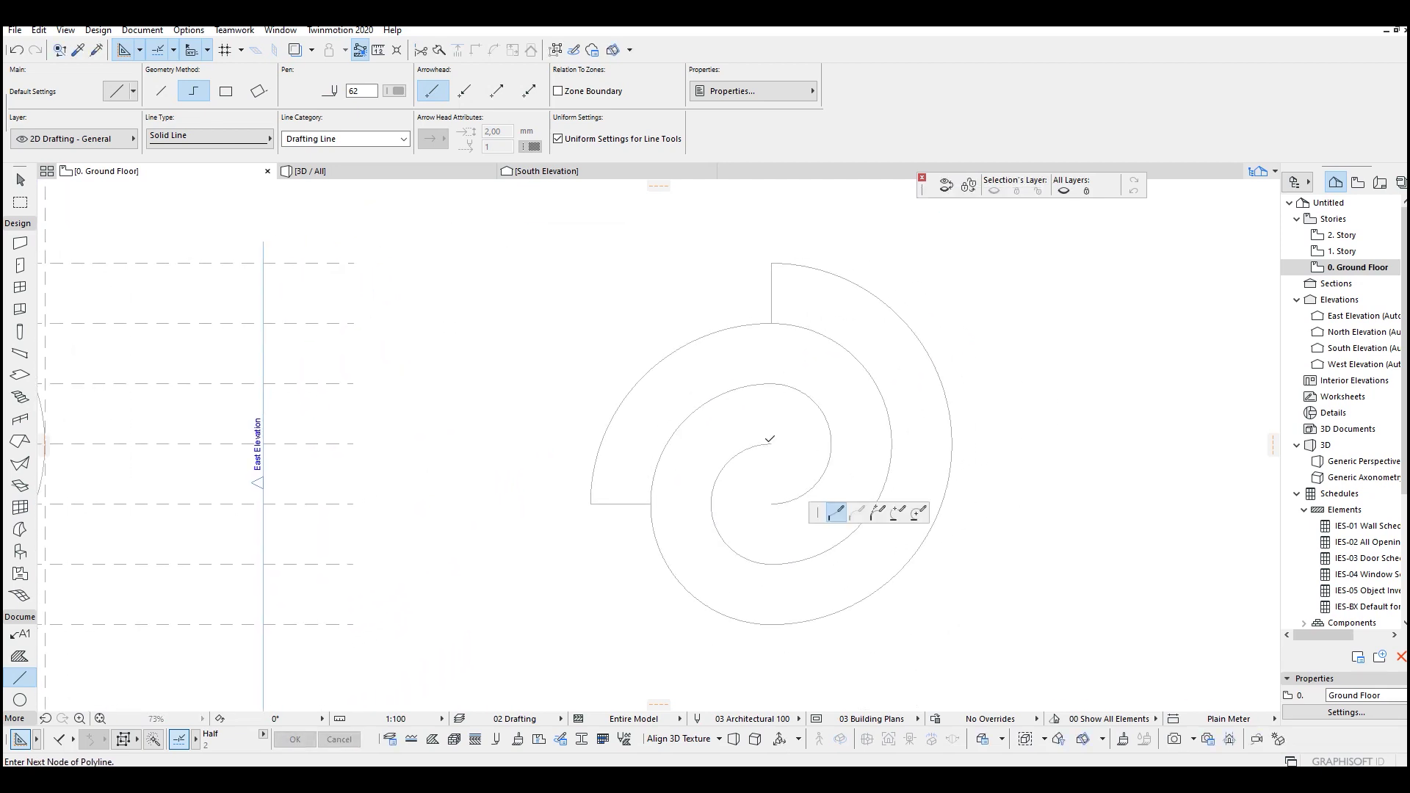
double_click(773, 500)
scroll(693, 482, "left", 5)
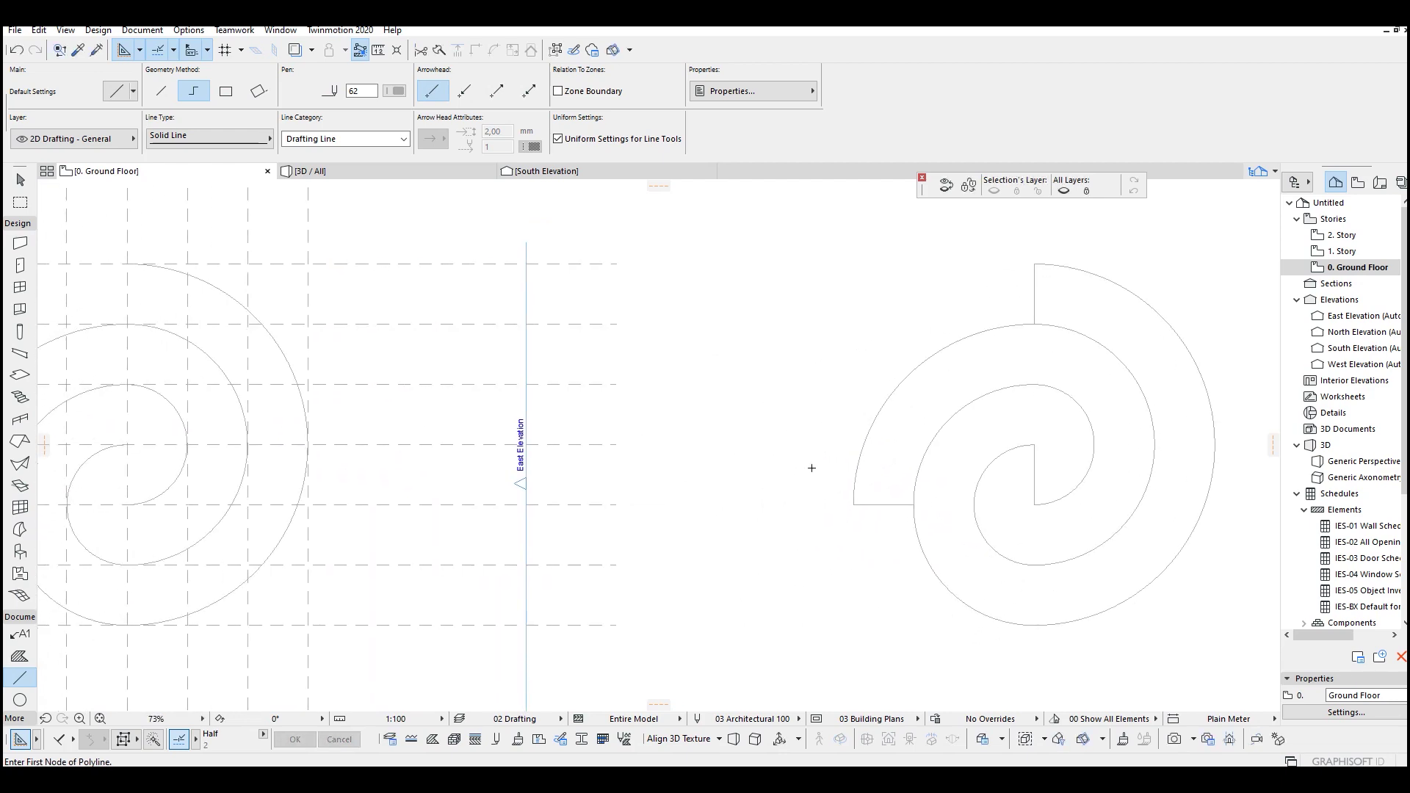
key("Escape")
scroll(800, 465, "down", 2)
middle_click_drag(799, 464, 843, 469)
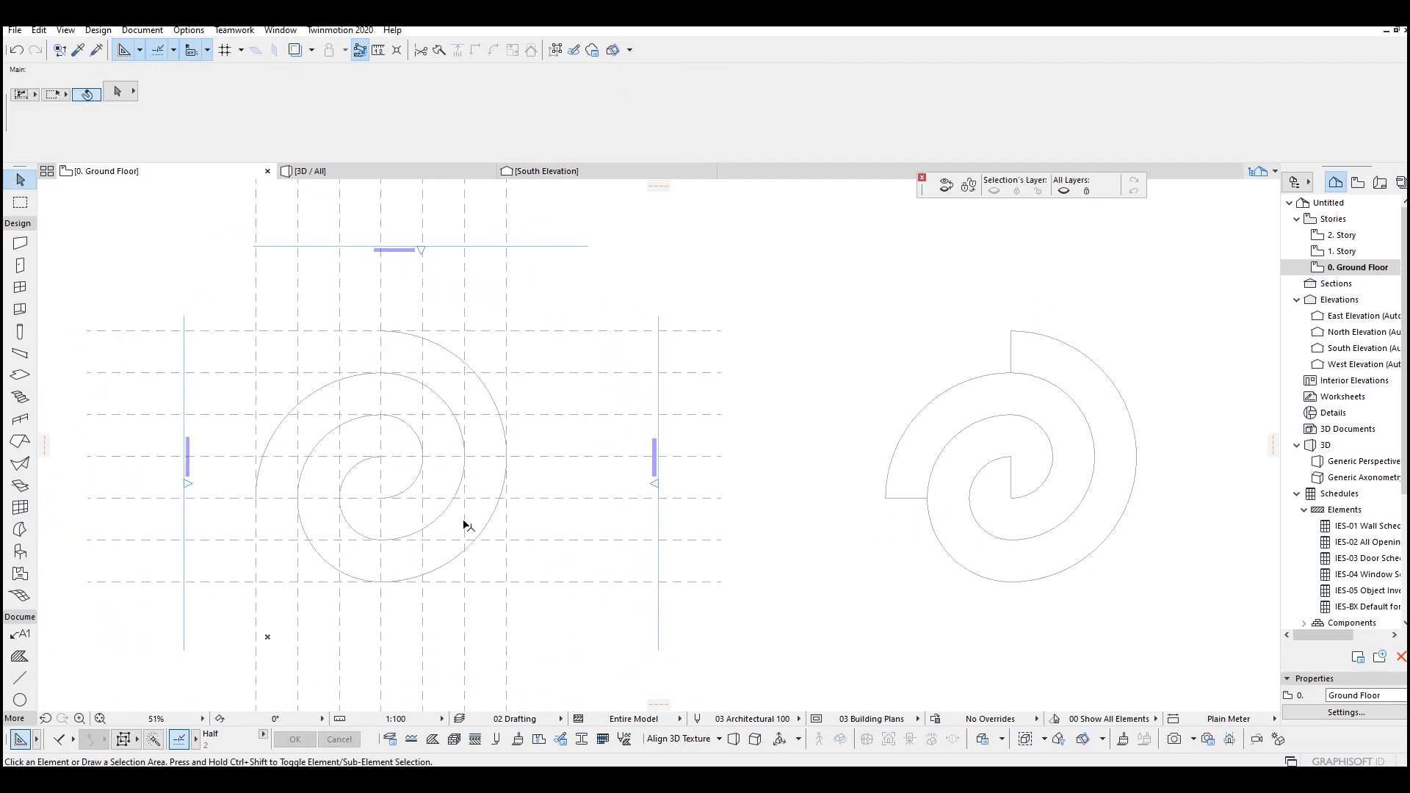
scroll(383, 495, "up", 2)
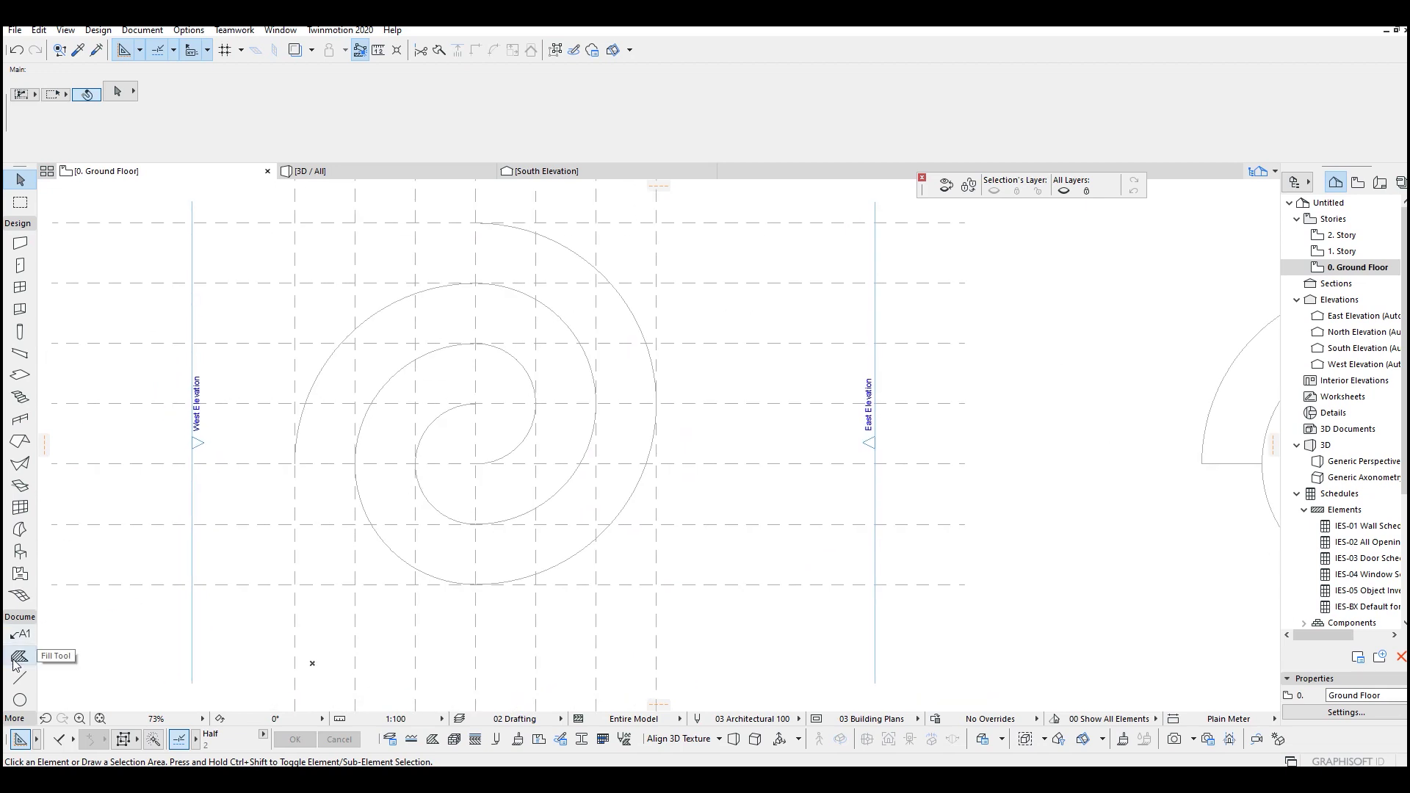
scroll(16, 674, "down", 4)
scroll(19, 694, "up", 3)
scroll(19, 683, "down", 4)
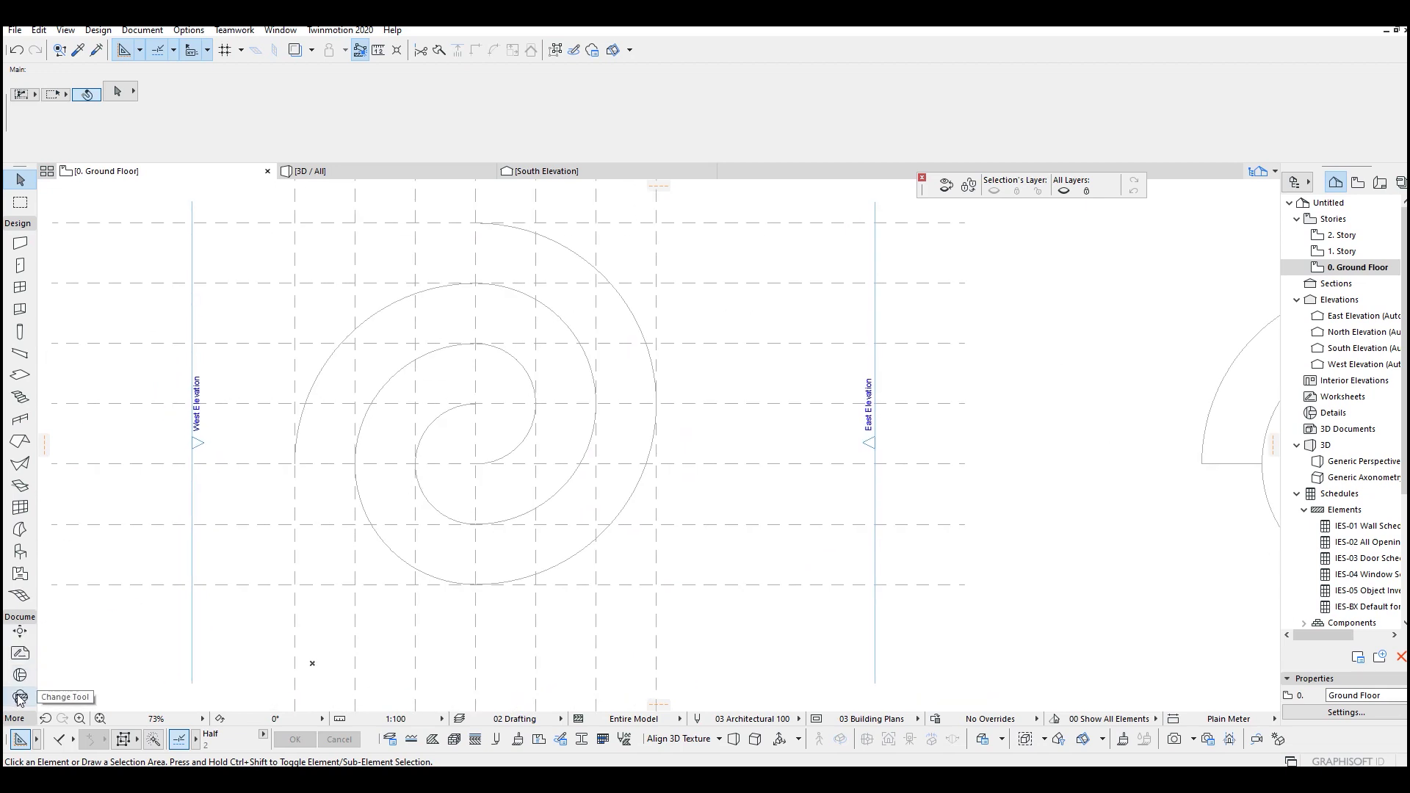
scroll(19, 690, "up", 3)
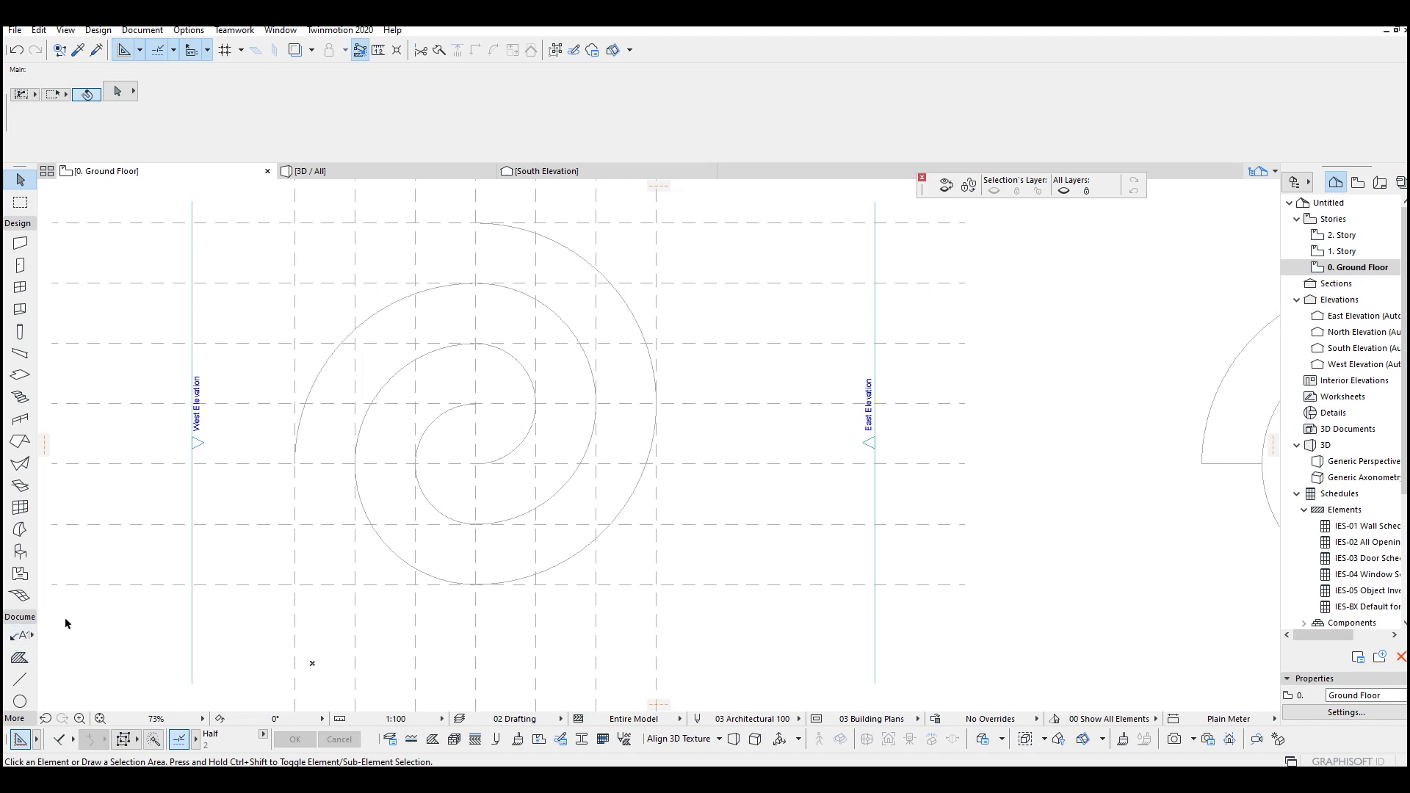
middle_click_drag(1066, 418, 596, 429)
scroll(718, 426, "down", 2)
middle_click_drag(906, 465, 850, 507)
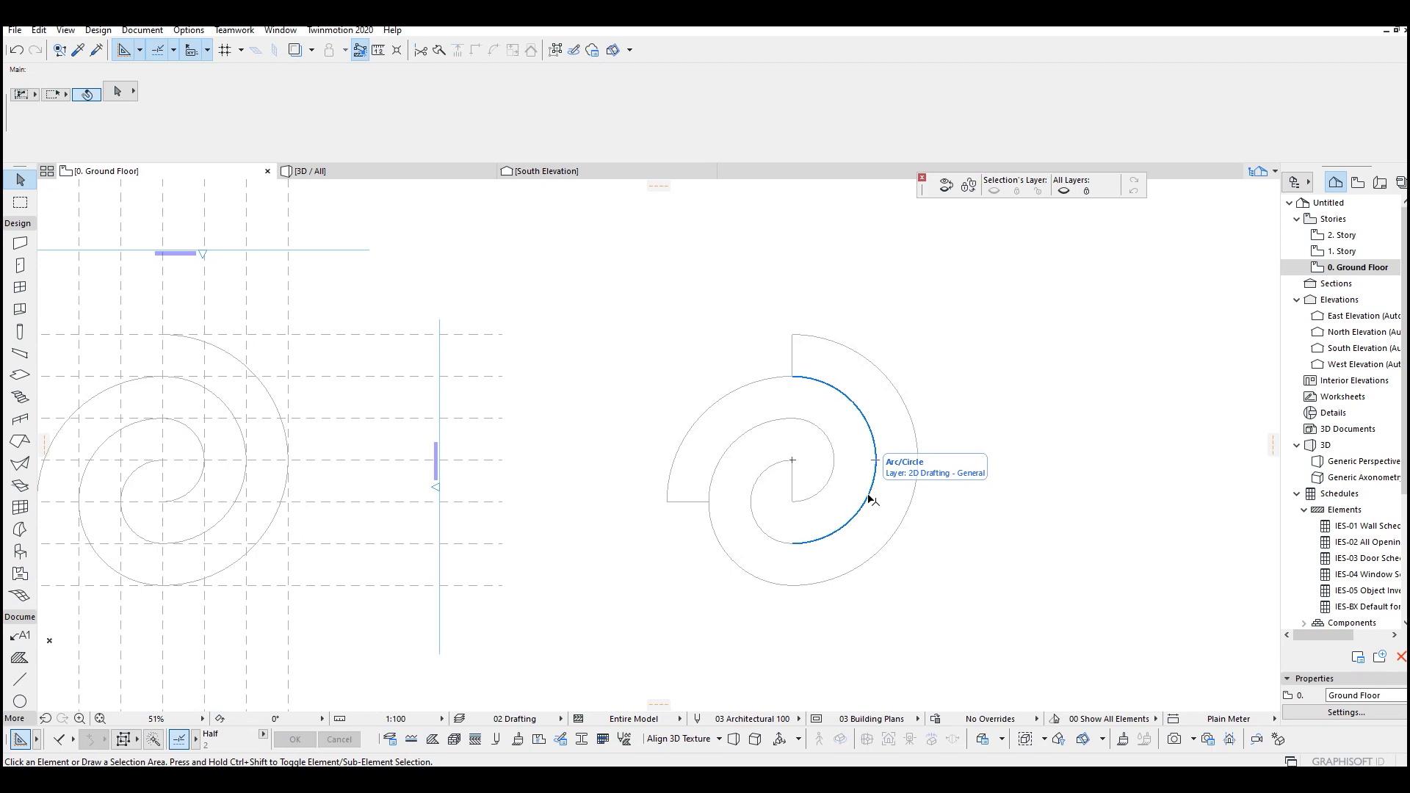
middle_click_drag(823, 492, 980, 463)
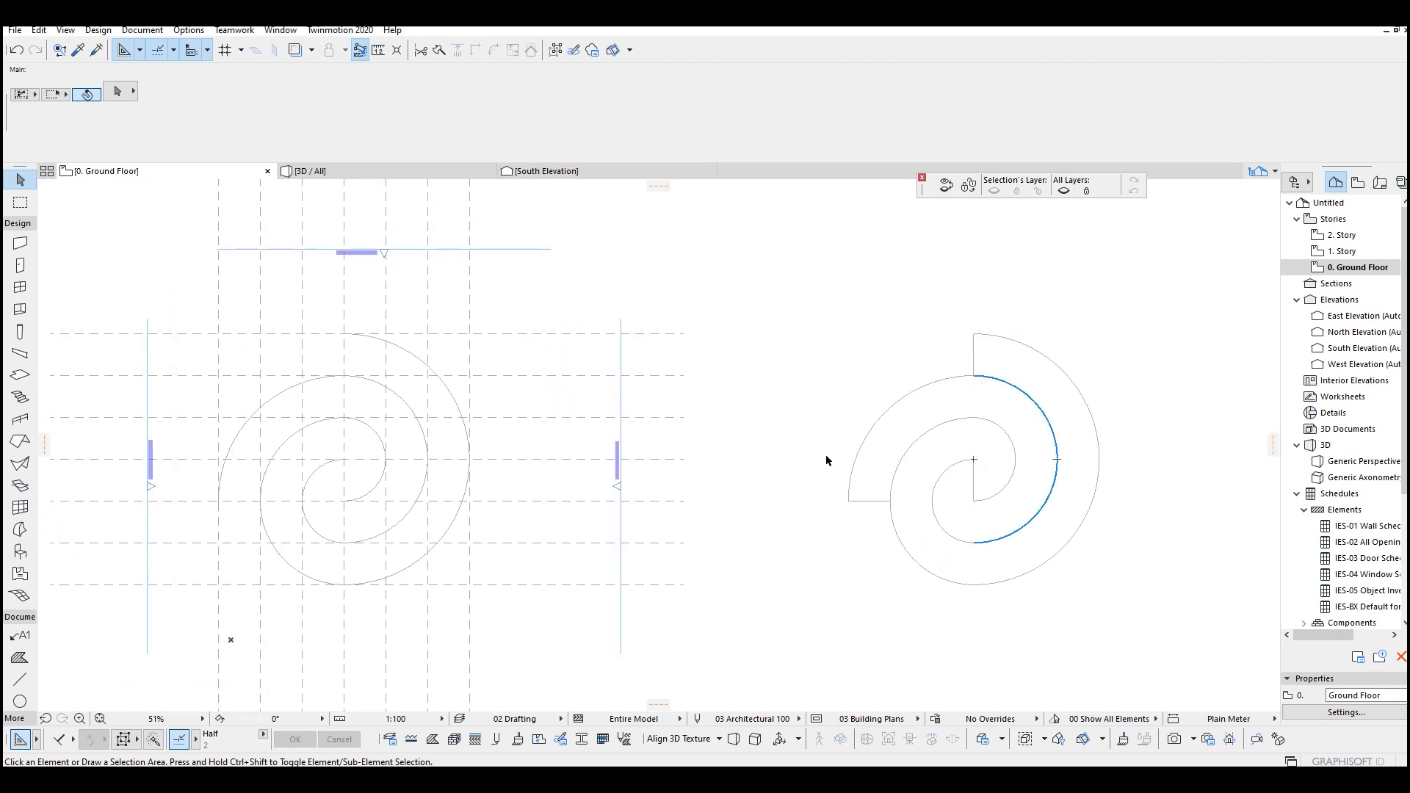
Create a mesh from each of the two closed bands of the copied spiral using the Mesh tool and Magic Wand.
left_click(25, 600)
middle_click_drag(808, 464, 686, 443)
scroll(697, 461, "up", 2)
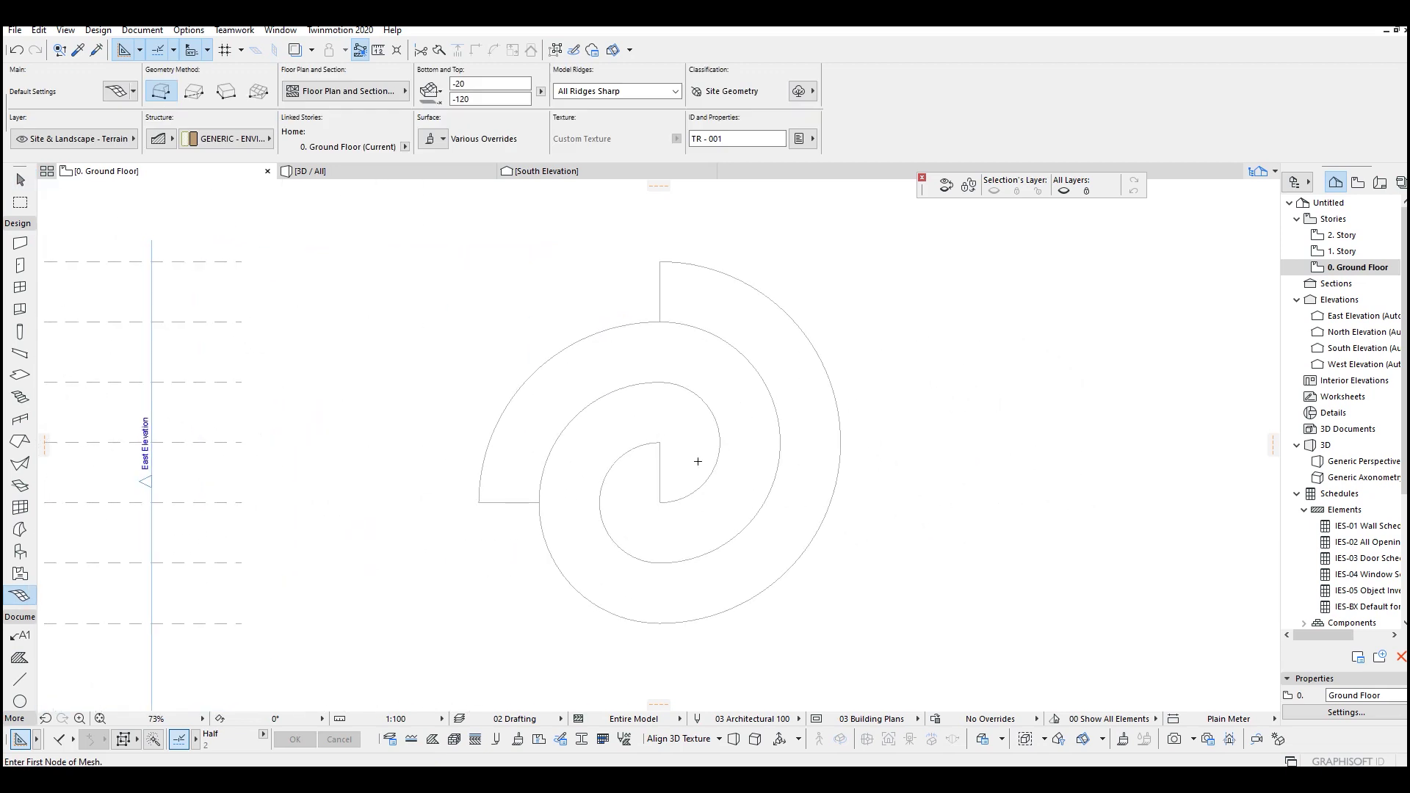
key("space")
left_click(699, 294)
left_click(633, 365)
Select both spiral meshes, turn off their cover fills in the floor plan display settings, and deselect them.
left_click(727, 337, "shift")
left_click(701, 377, "shift")
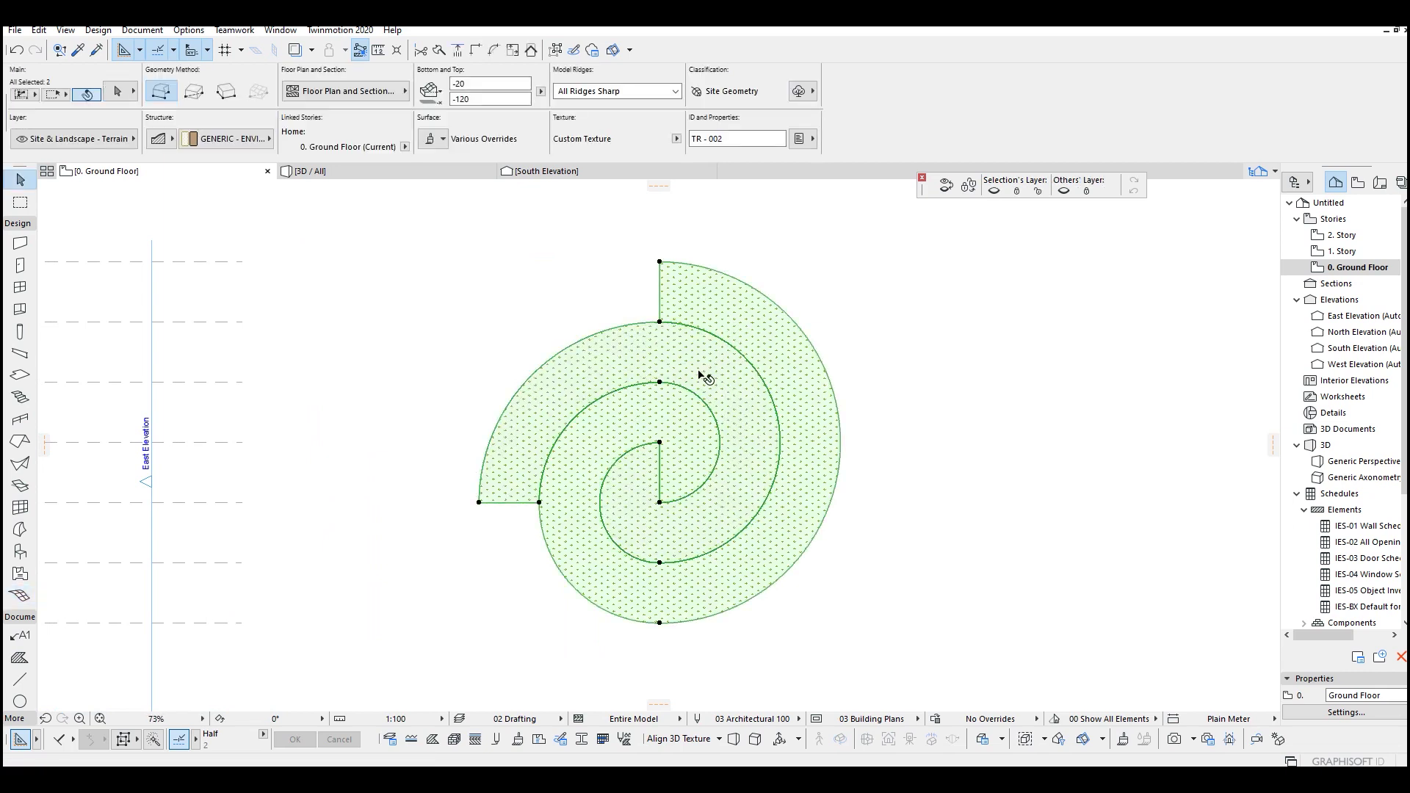
left_click(330, 92)
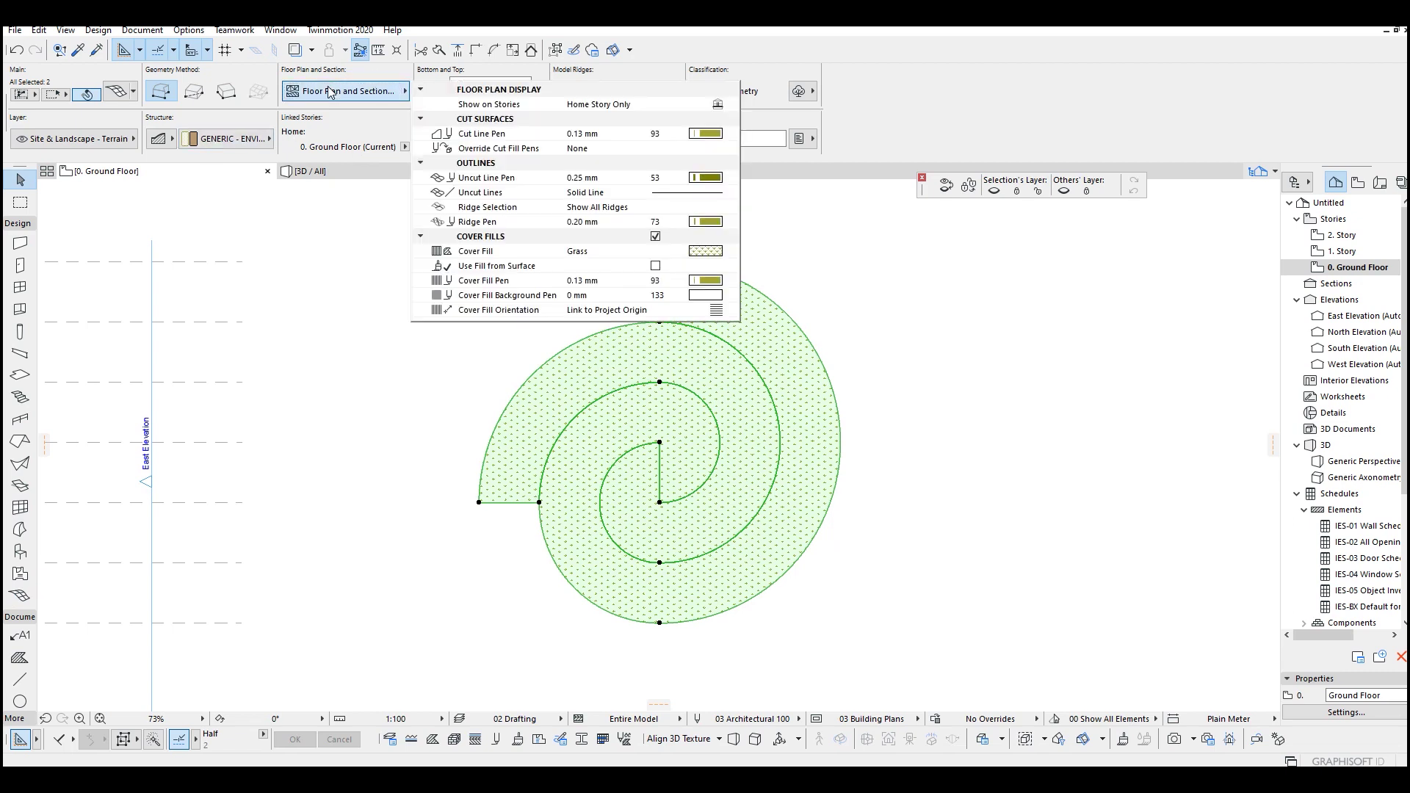
left_click(655, 236)
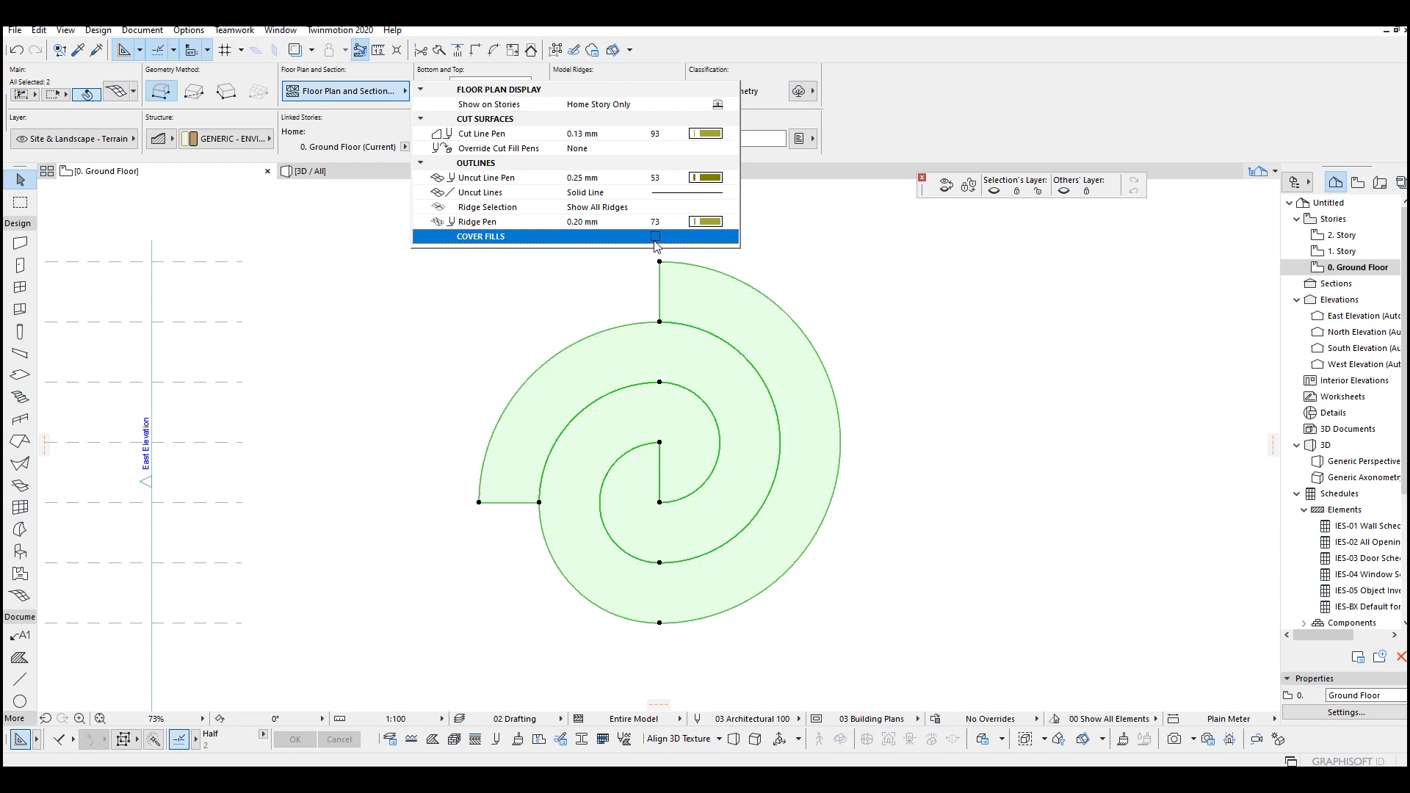
left_click(886, 332)
Open the 3D view and check the two interlocking spiral meshes from an angle.
scroll(763, 411, "down", 5)
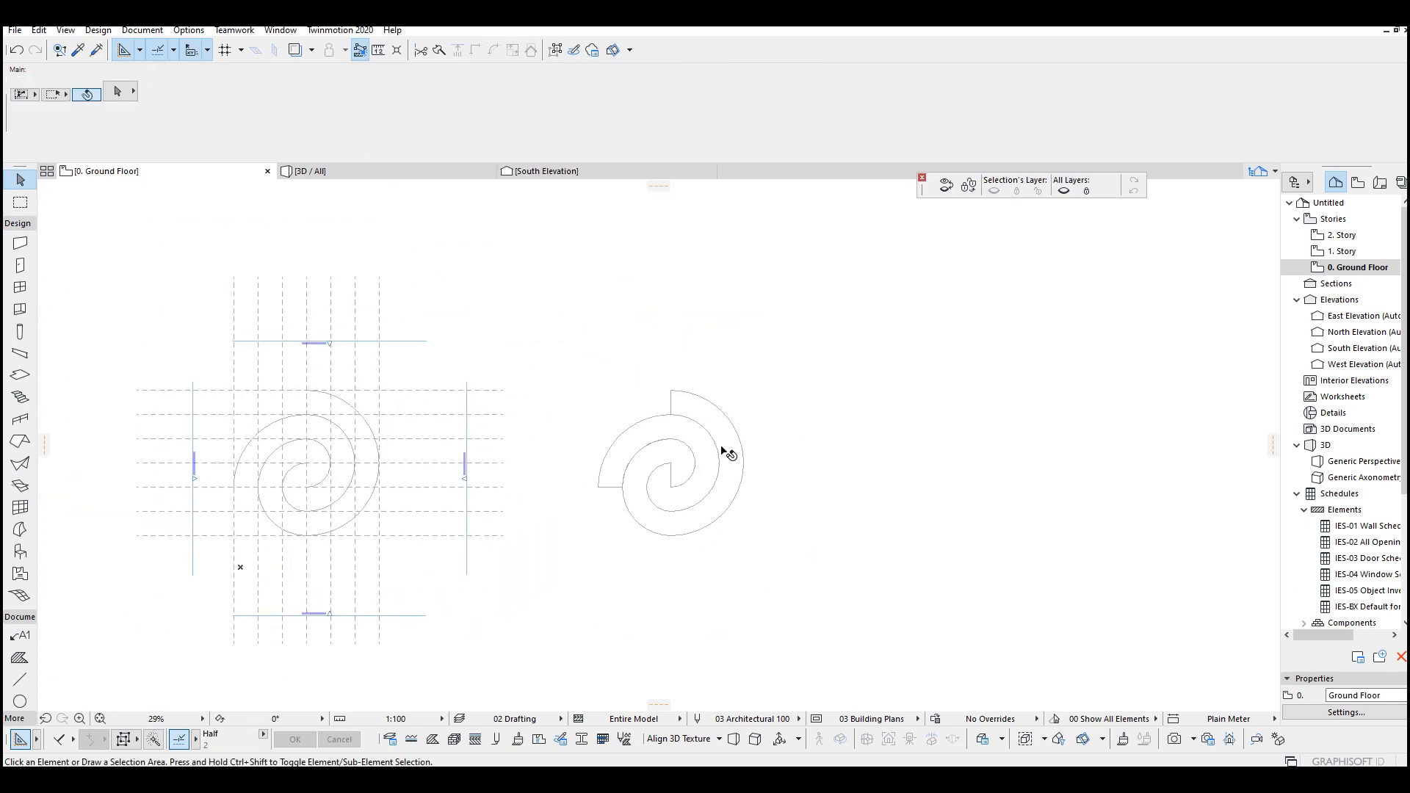
key("F3")
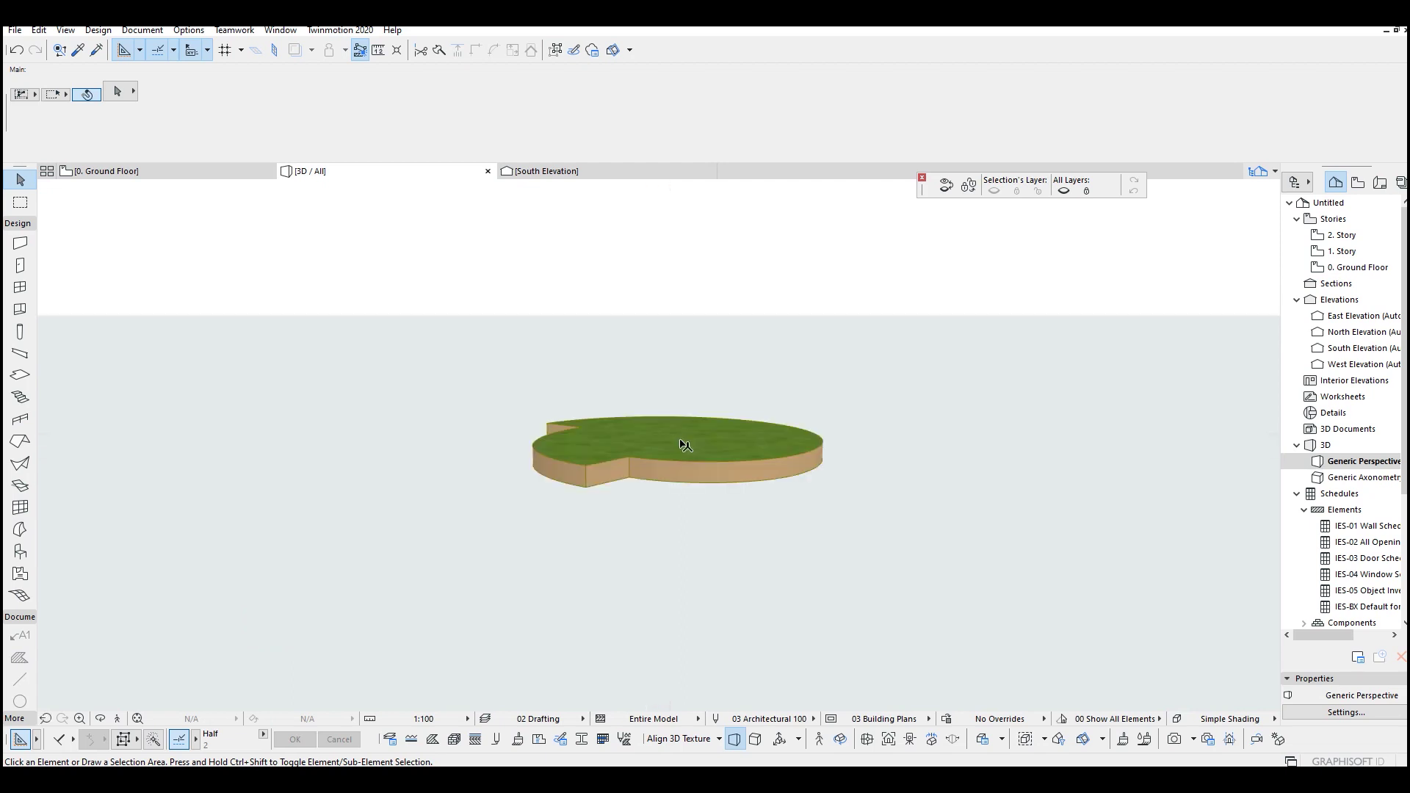
scroll(691, 452, "up", 5)
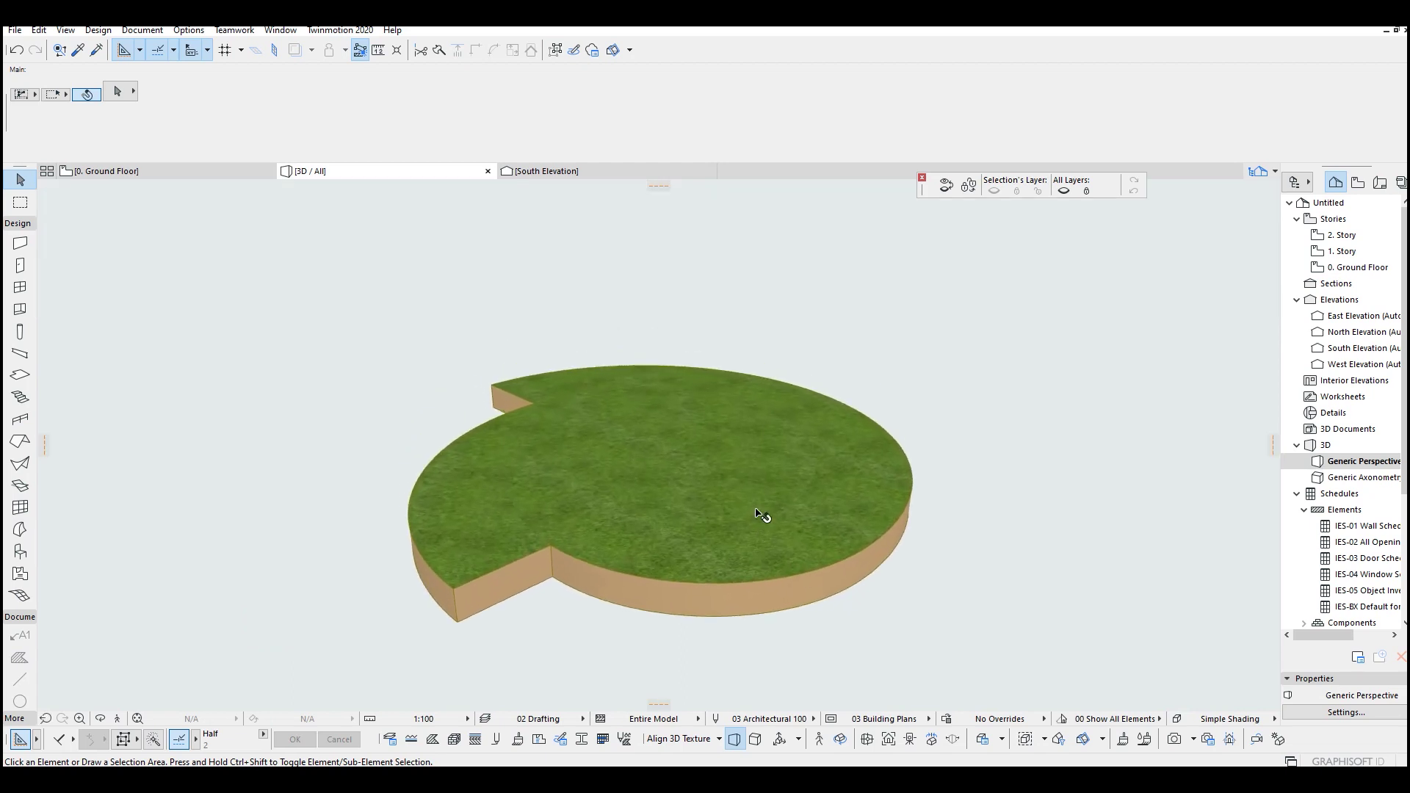
left_click(867, 504)
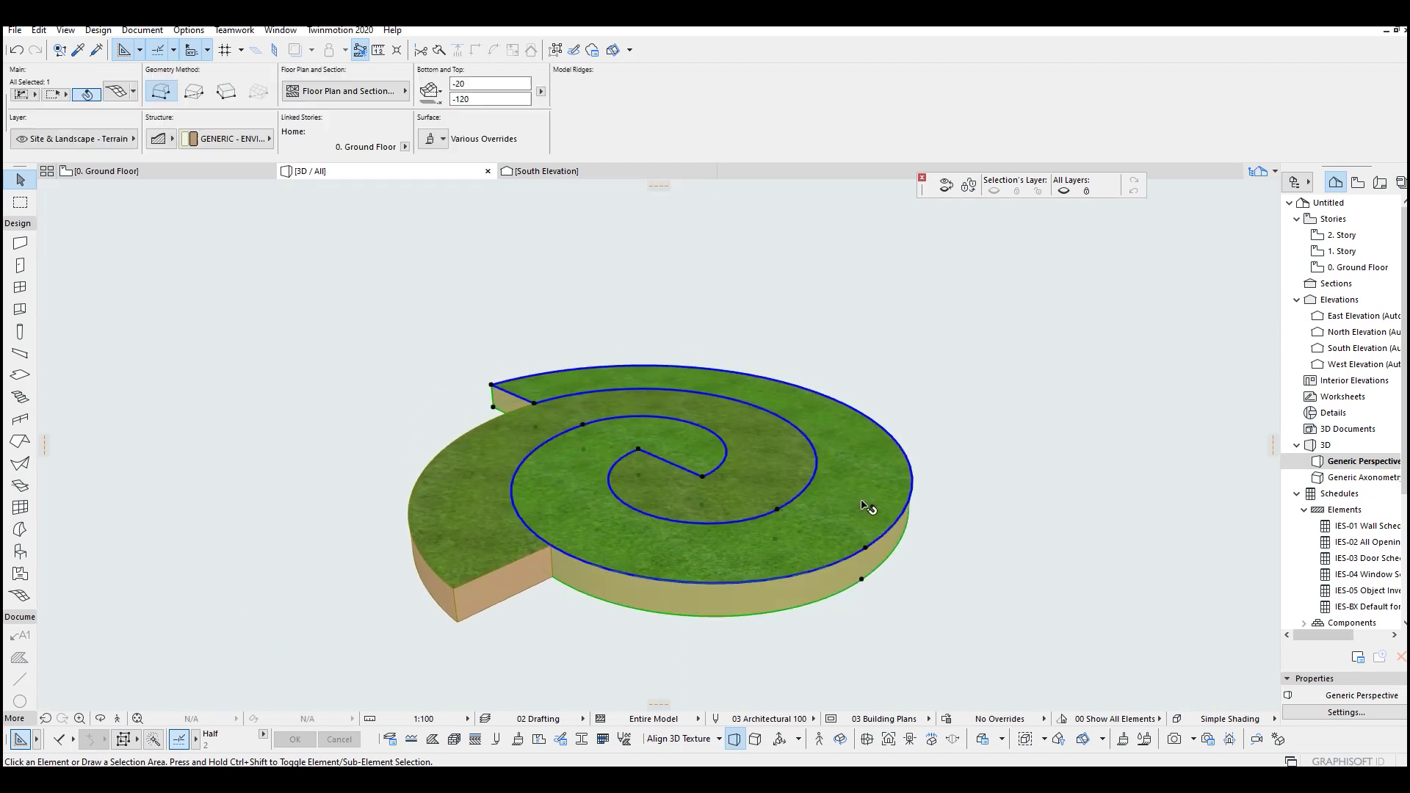
left_click(946, 525)
middle_click_drag(783, 538, 708, 472, "shift")
Select both spiral meshes, change their structure from solid body to surface only, and deselect them.
left_click(667, 449)
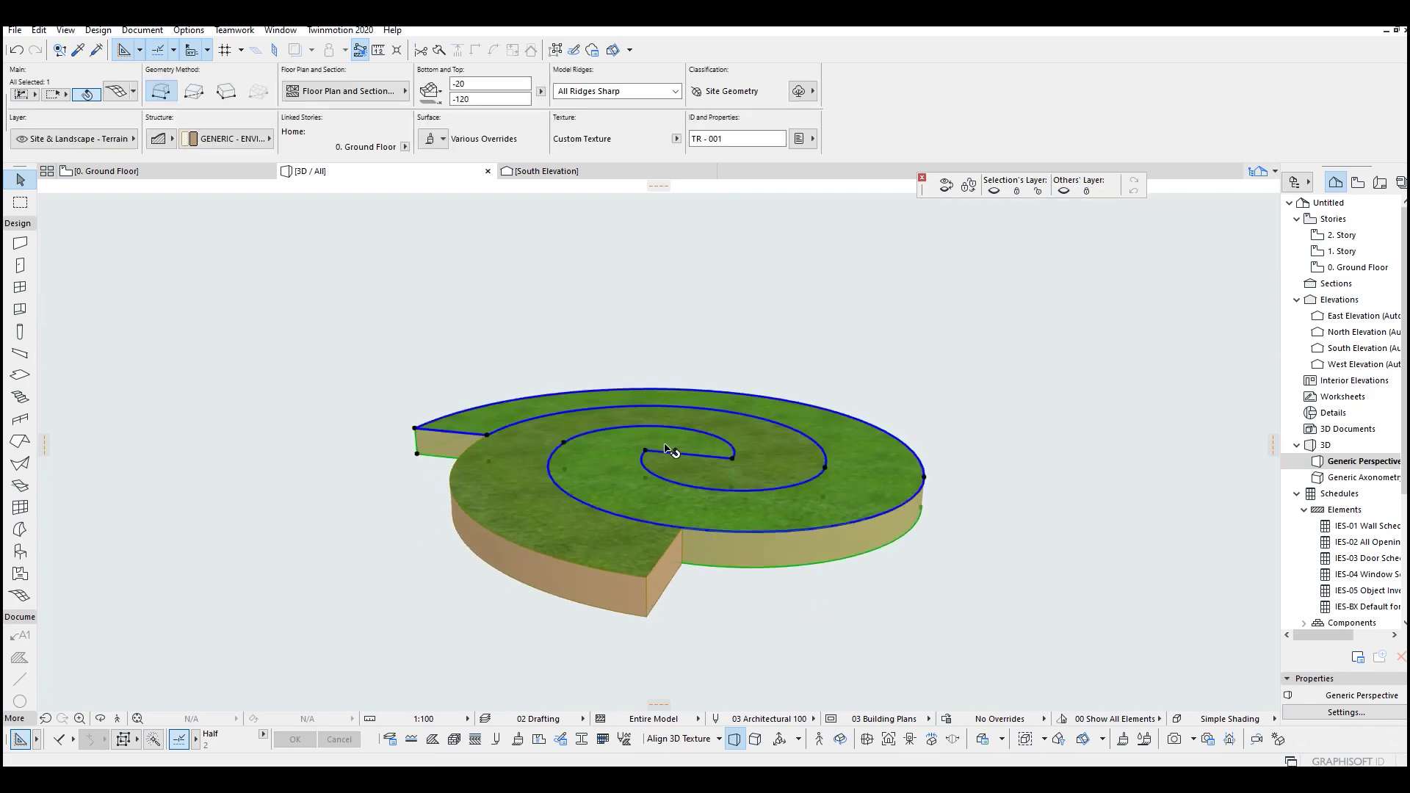
left_click(793, 472, "shift")
key("ctrl+t")
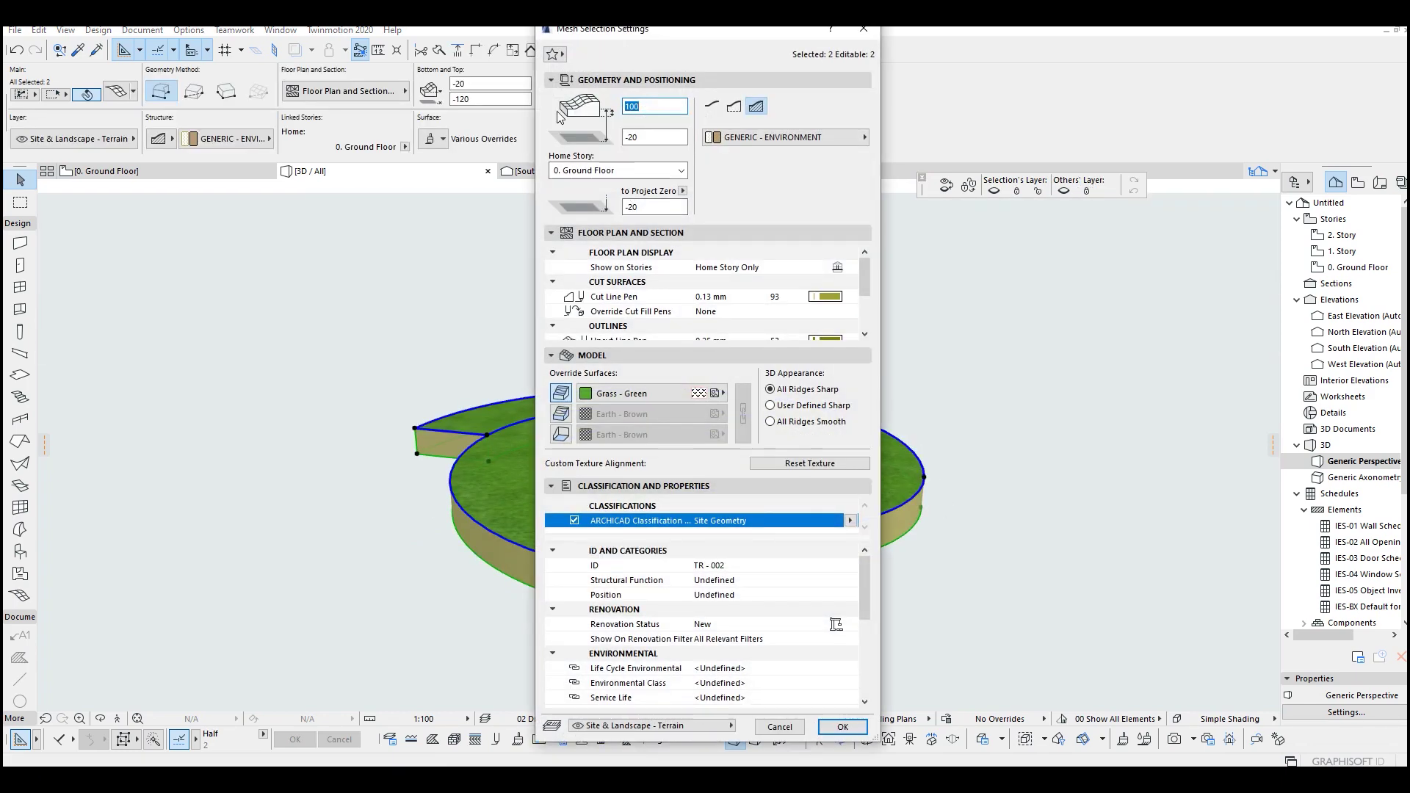
key("Return")
left_click(157, 138)
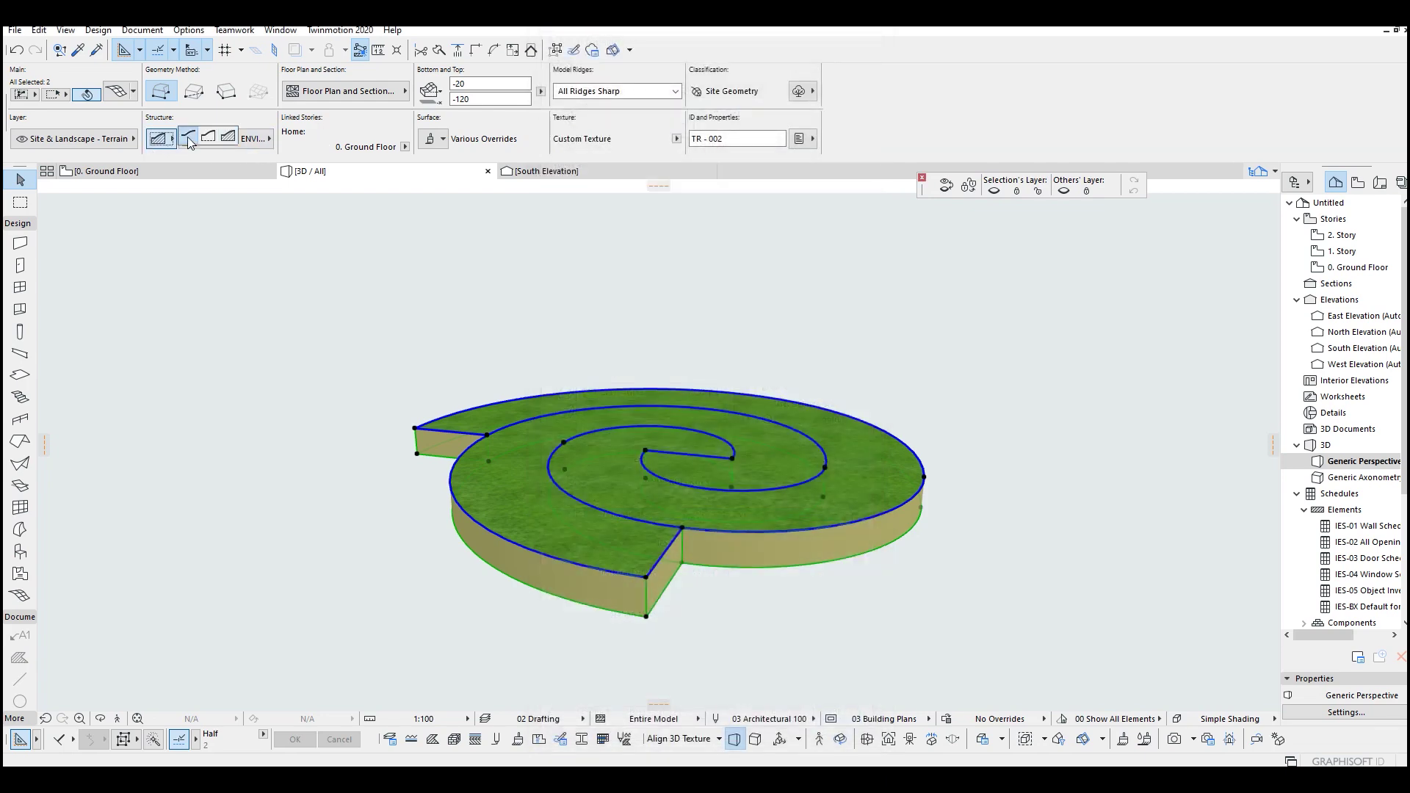
left_click(189, 140)
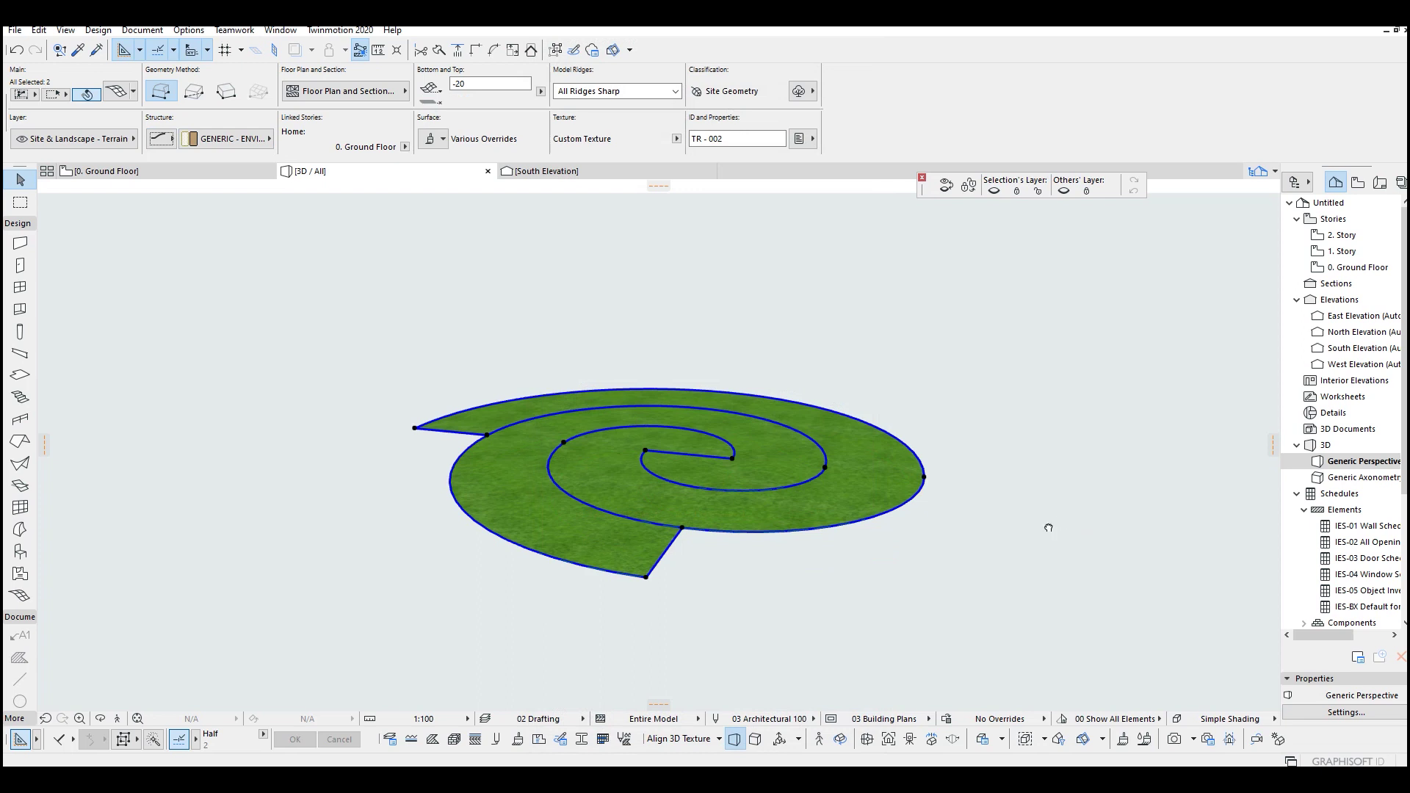
middle_click_drag(1049, 528, 822, 566, "shift")
left_click(987, 594)
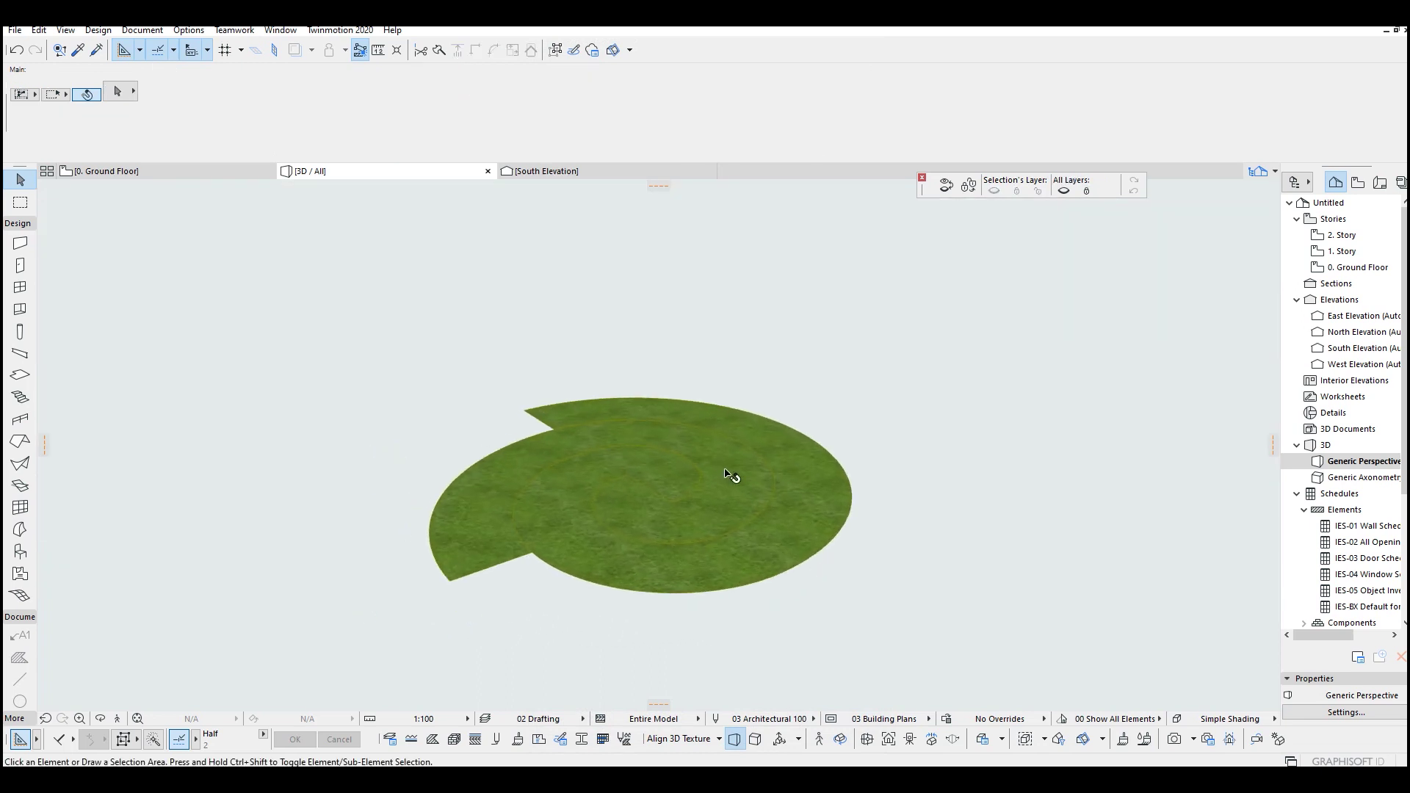
Select spiral mesh TR-001 and raise both corner nodes of its inner end to an elevation of 300 cm.
left_click(654, 494)
scroll(654, 494, "up", 3)
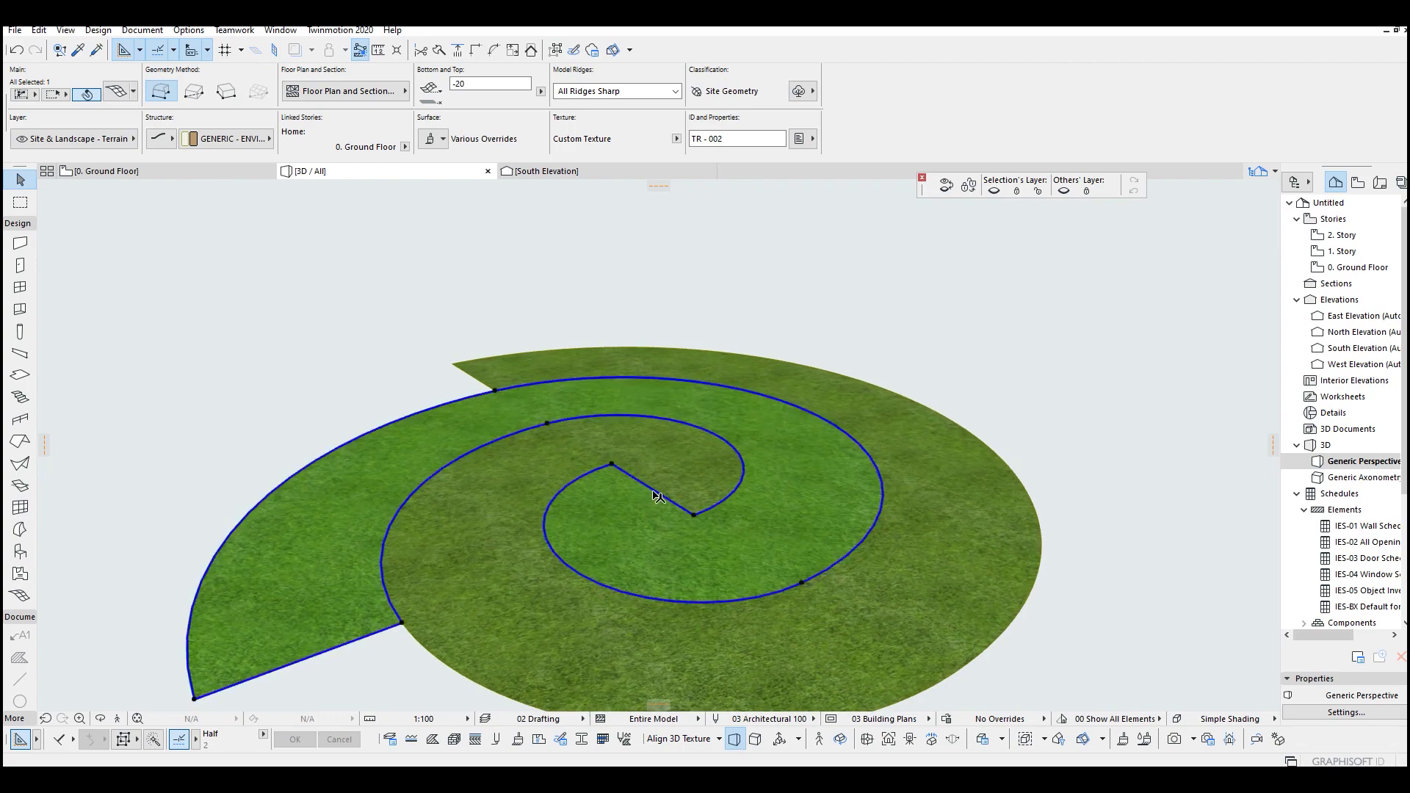
scroll(653, 488, "up", 2)
left_click(658, 457)
middle_click_drag(654, 472, 643, 506)
scroll(643, 506, "up", 2)
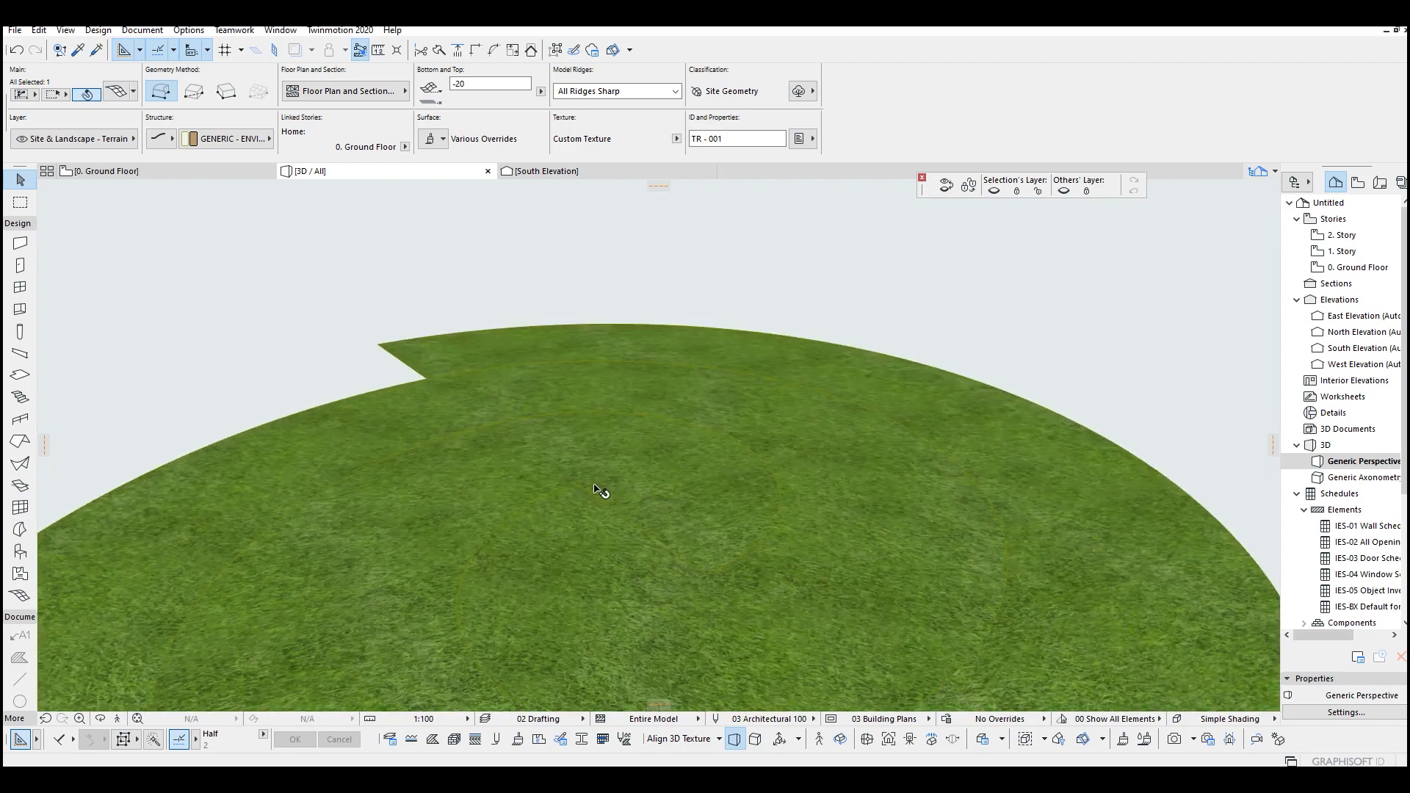
left_click(580, 487)
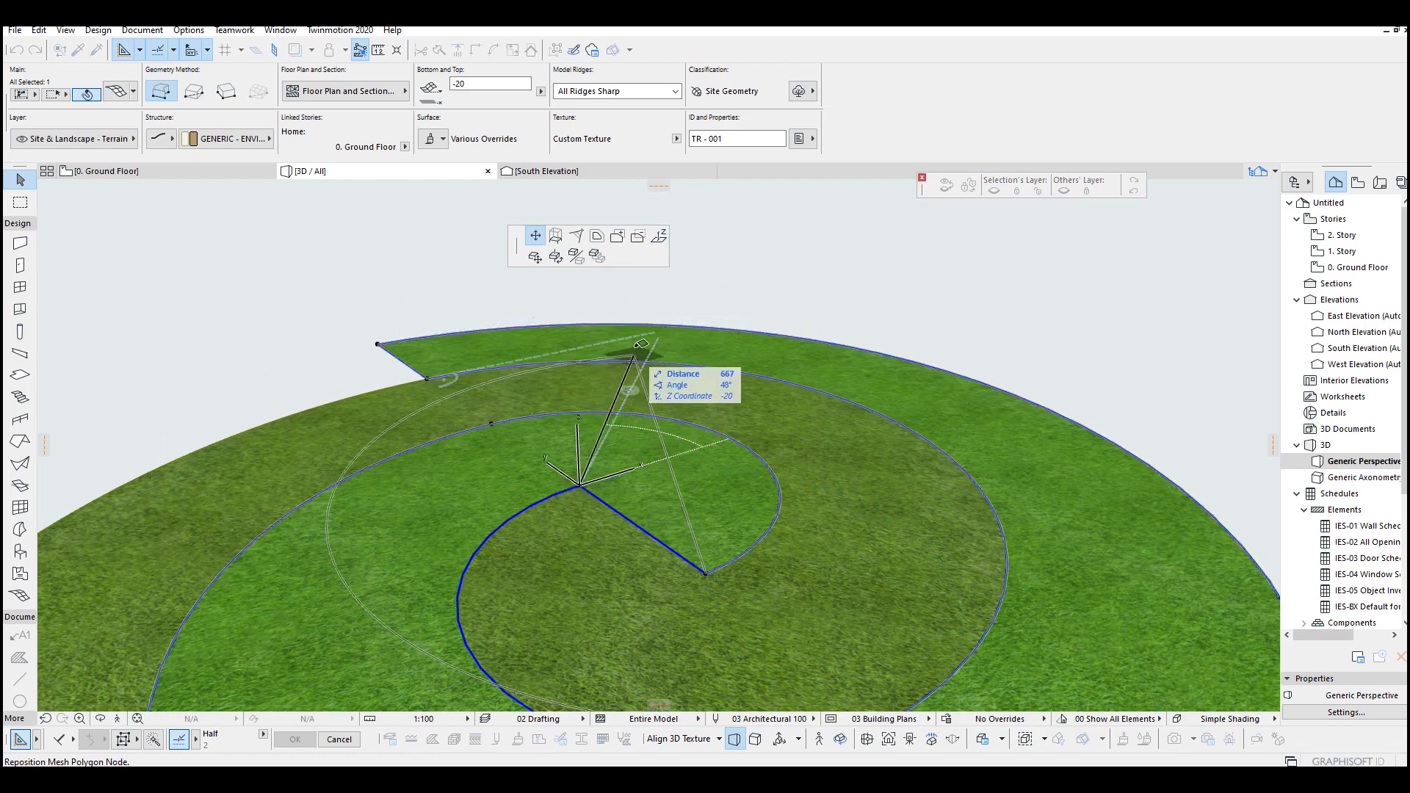
left_click(660, 242)
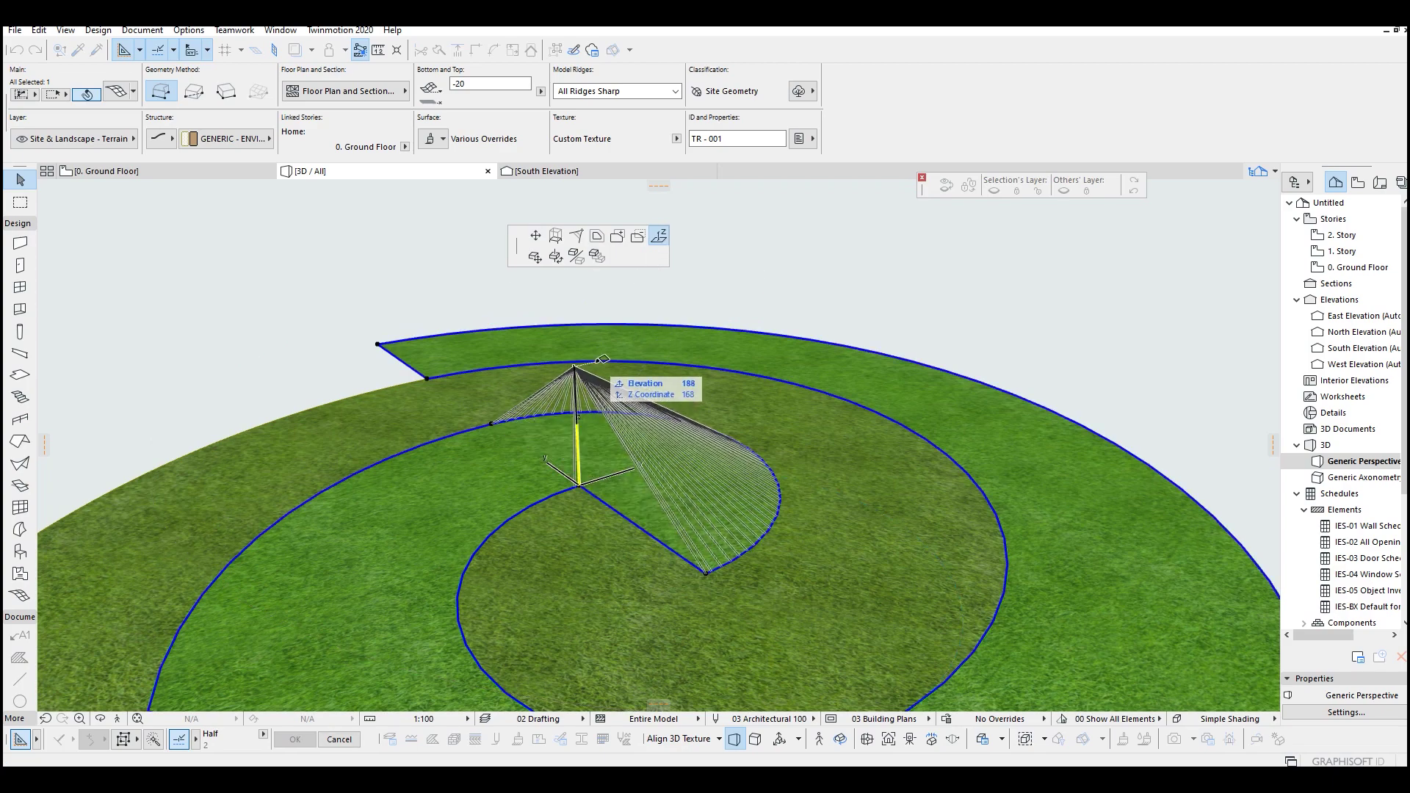
key("Return")
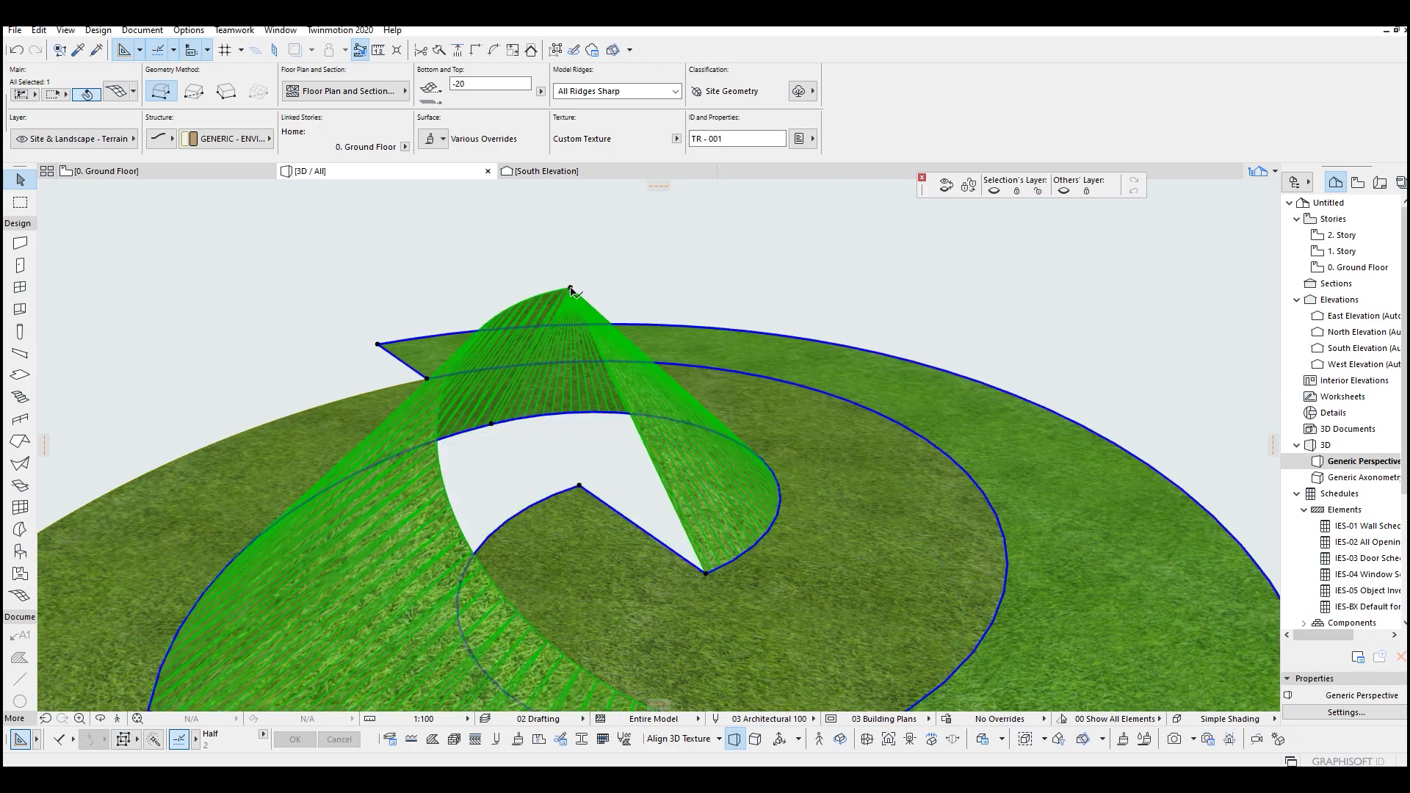
left_click(707, 573)
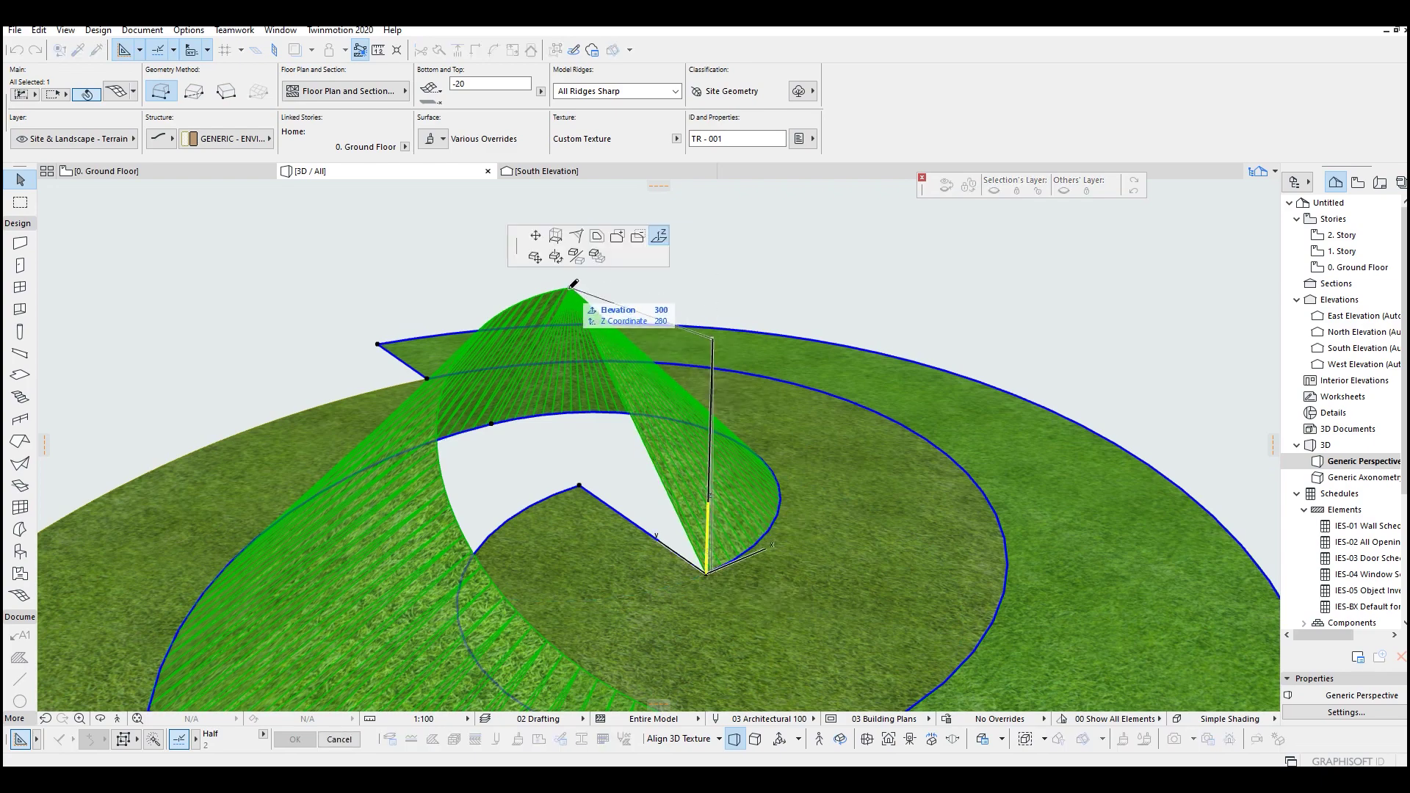
left_click(570, 288)
Raise the first edge node past the inner end of mesh TR-001 to the same 300 cm elevation.
middle_click_drag(947, 456, 249, 507, "shift")
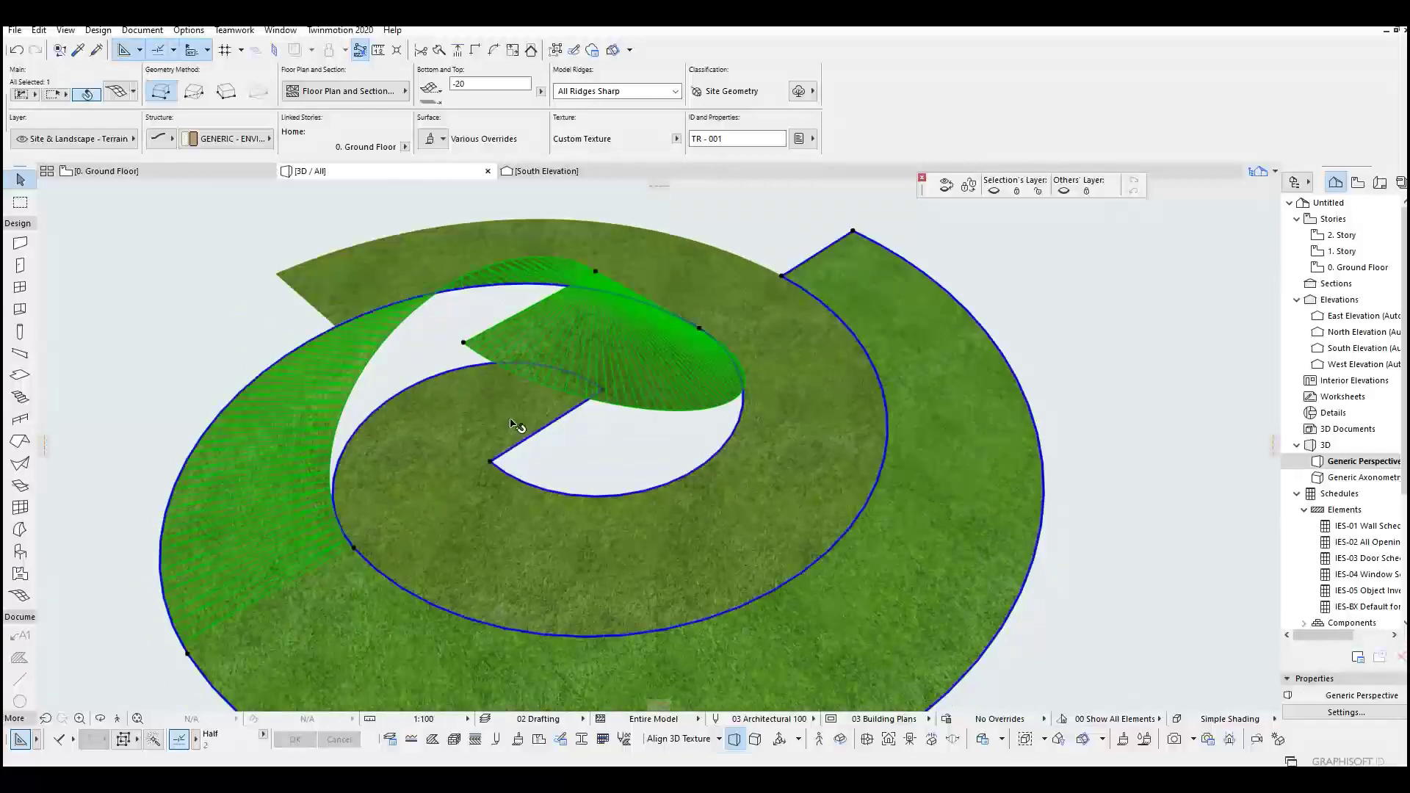
middle_click_drag(519, 425, 167, 481, "shift")
left_click(727, 461)
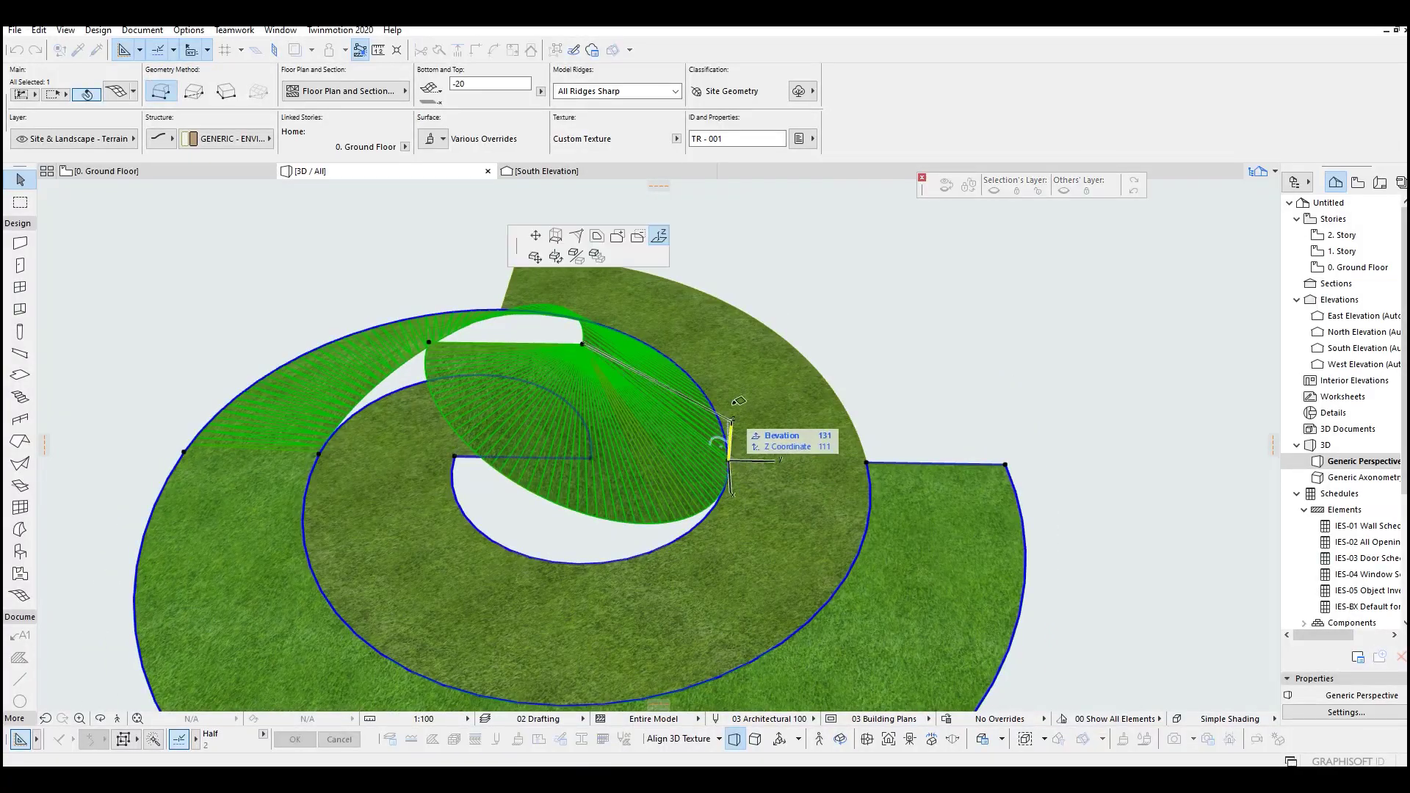
type("30")
key("Return")
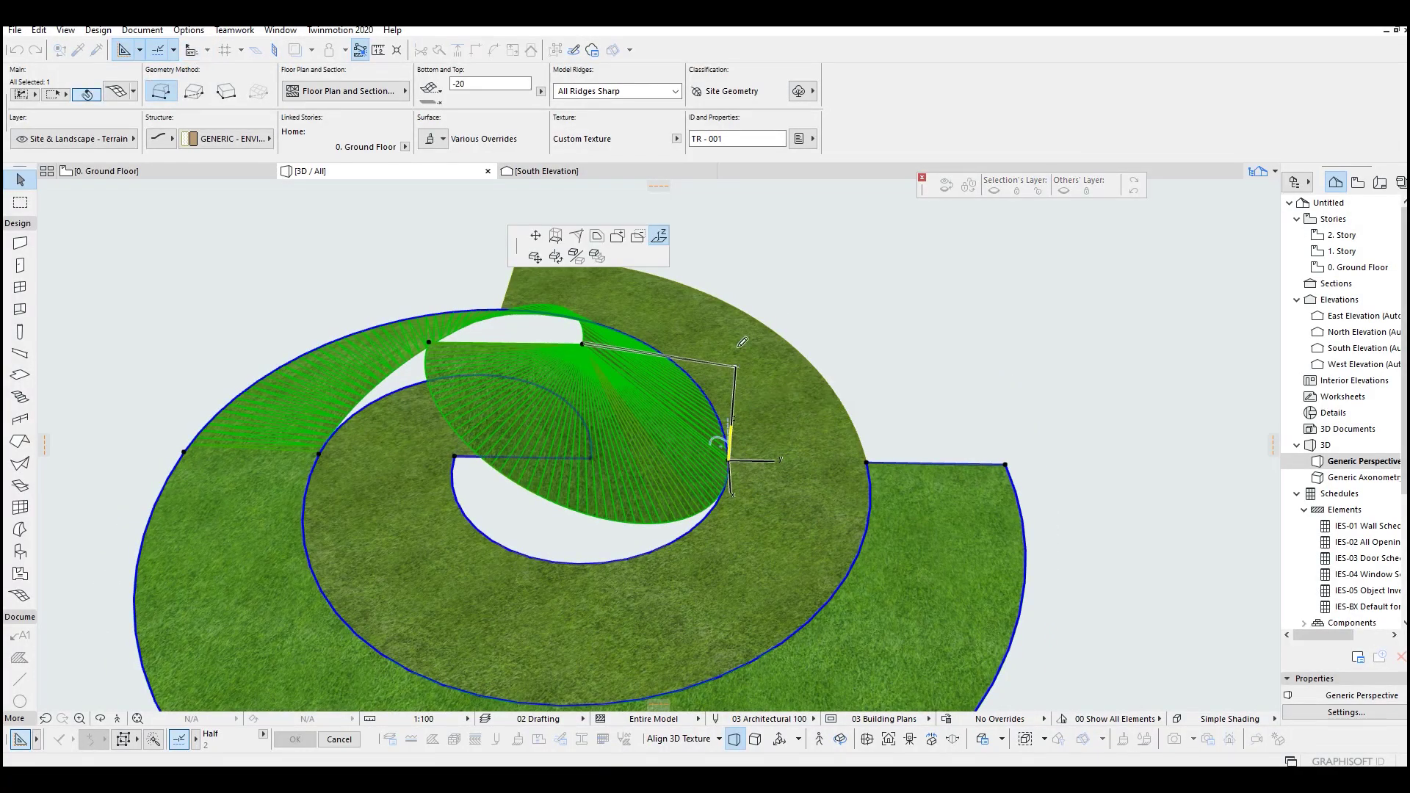
Raise the paired mid-ramp nodes on the inner and outer edges of mesh TR-001 by about 150 cm, then deselect it.
middle_click_drag(741, 351, 629, 464, "shift")
left_click(637, 457)
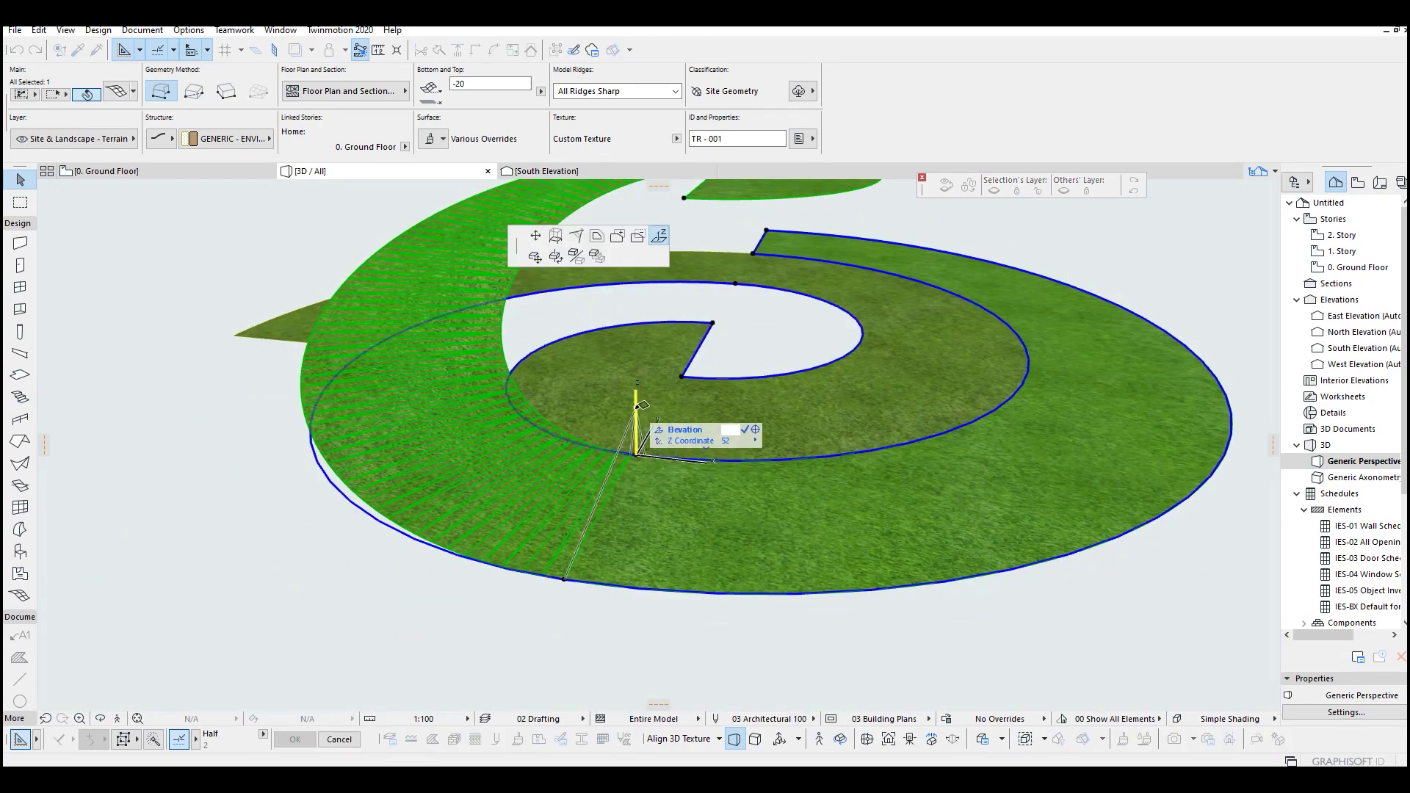
left_click(637, 354)
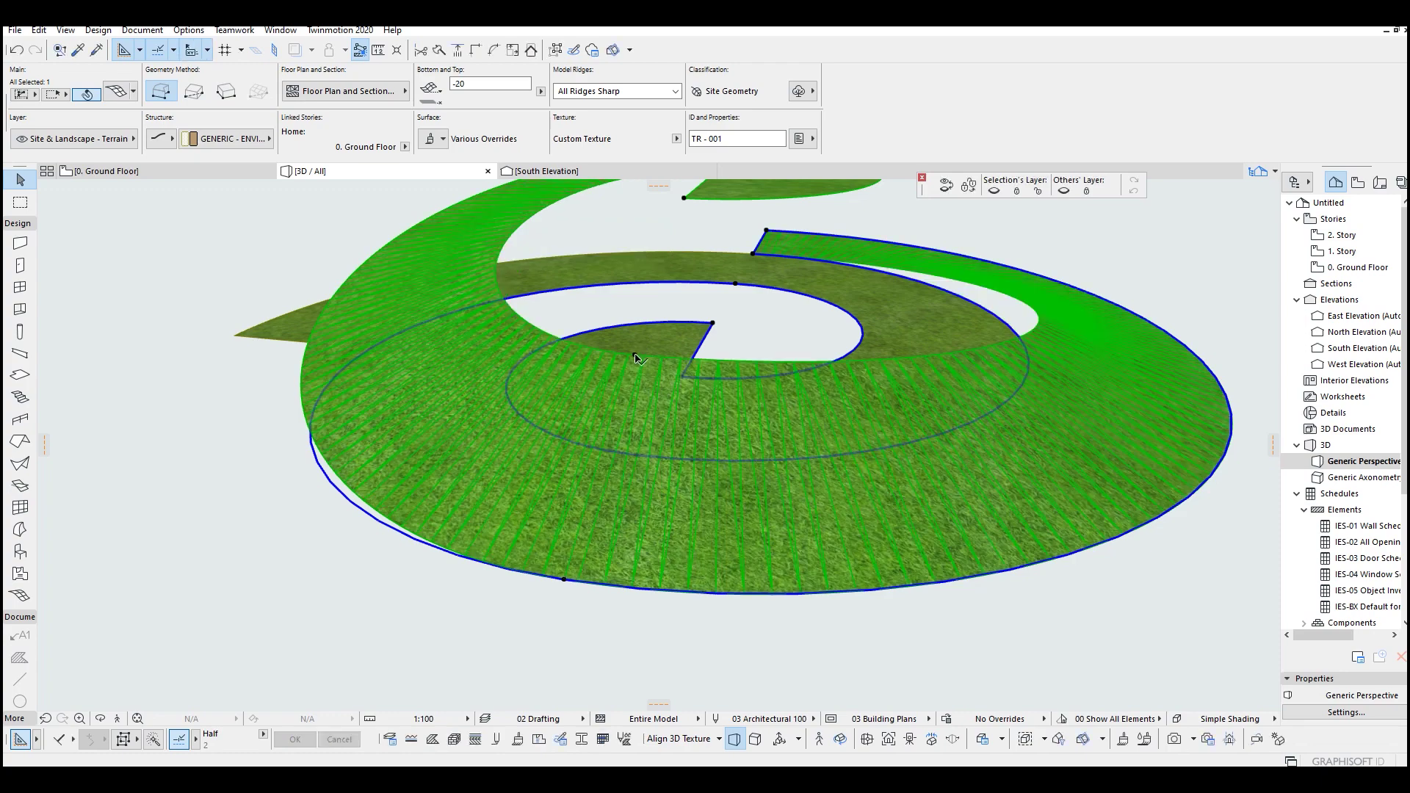
middle_click_drag(656, 354, 602, 500, "shift")
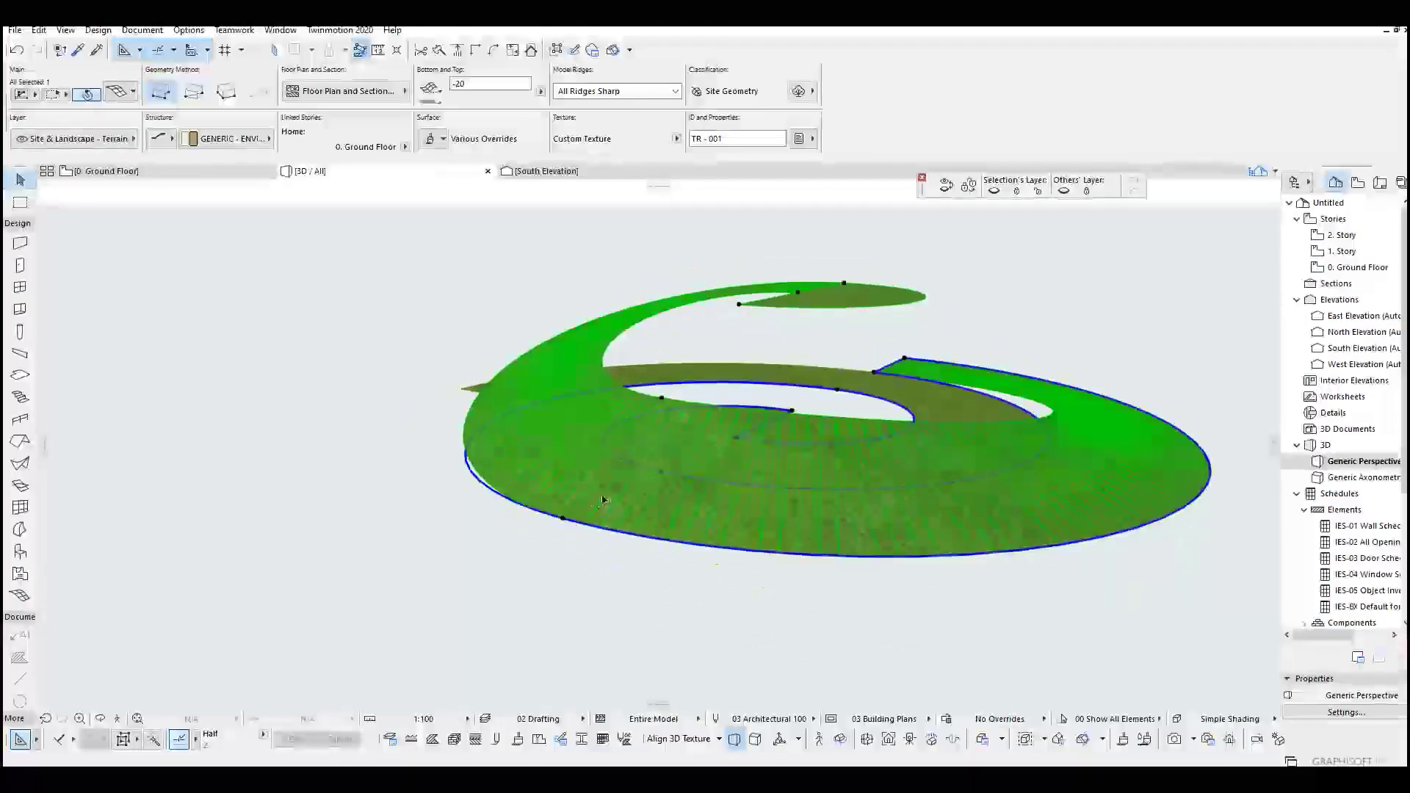
left_click(564, 519)
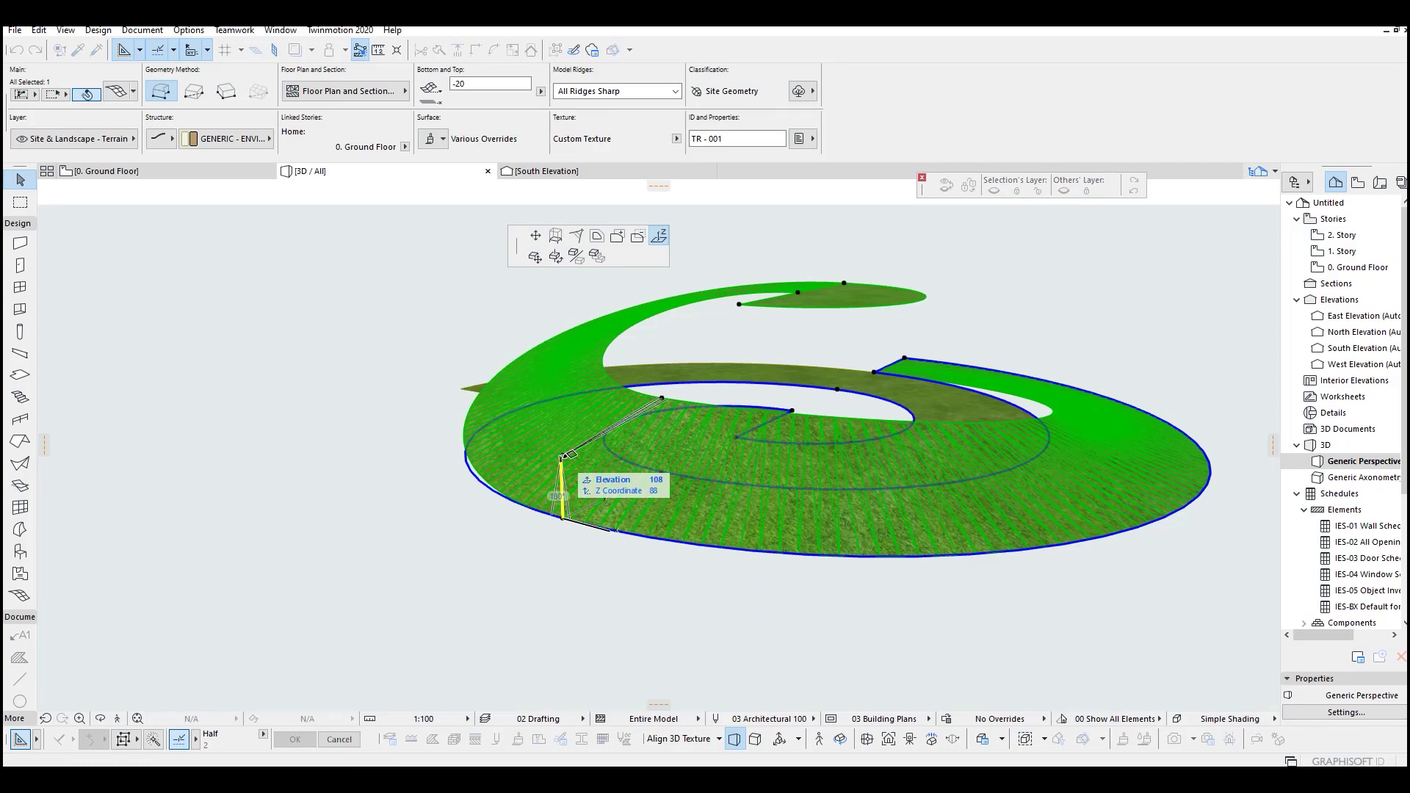
type("15")
key("Return")
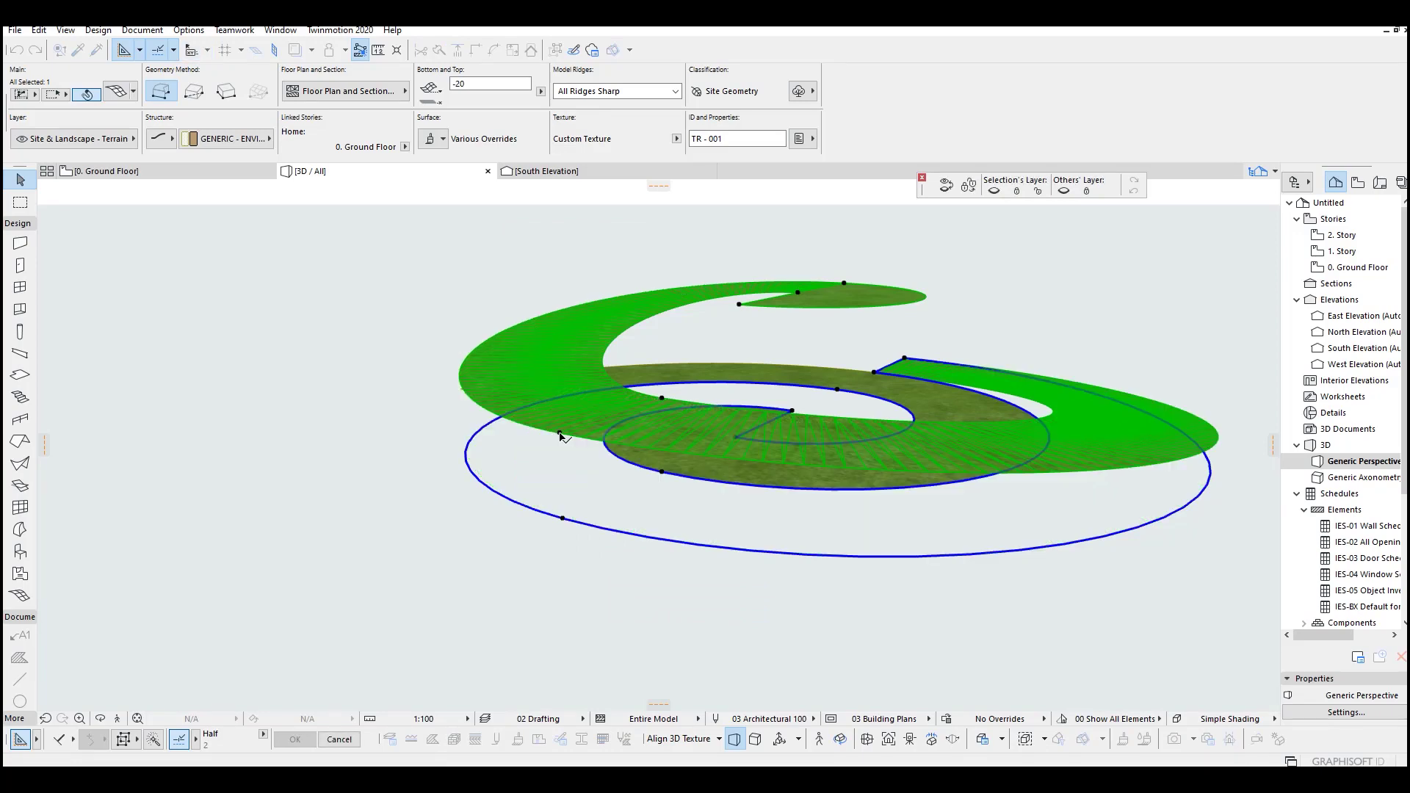
middle_click_drag(844, 416, 345, 447, "shift")
mouse_move(1135, 481)
middle_mouse_down()
mouse_move(426, 447)
mouse_move(638, 464)
mouse_move(441, 494)
mouse_move(651, 406)
middle_mouse_up()
left_click(988, 405)
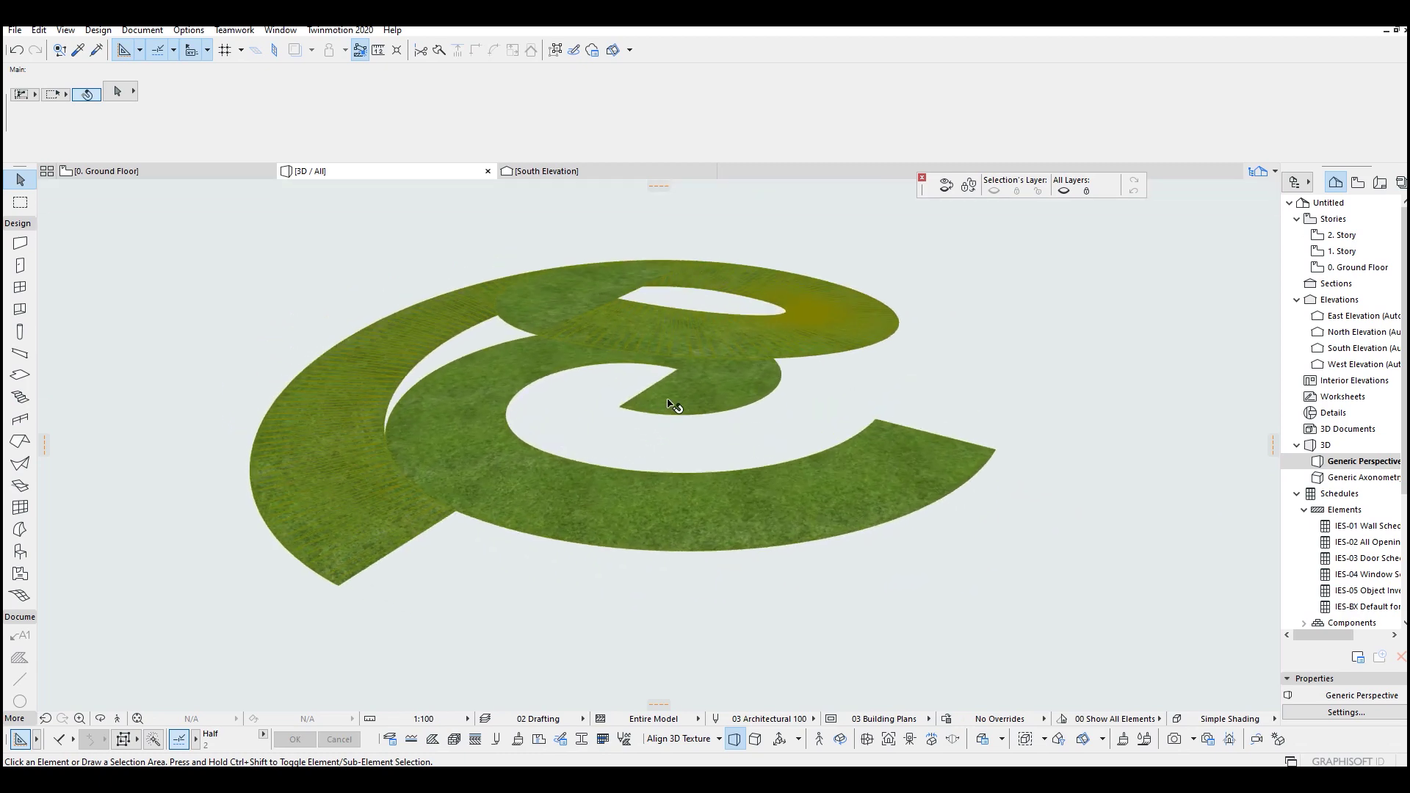
Select spiral mesh TR-002 and raise both corner nodes of its inner end to the 300 cm height of the other mesh.
left_click(670, 414)
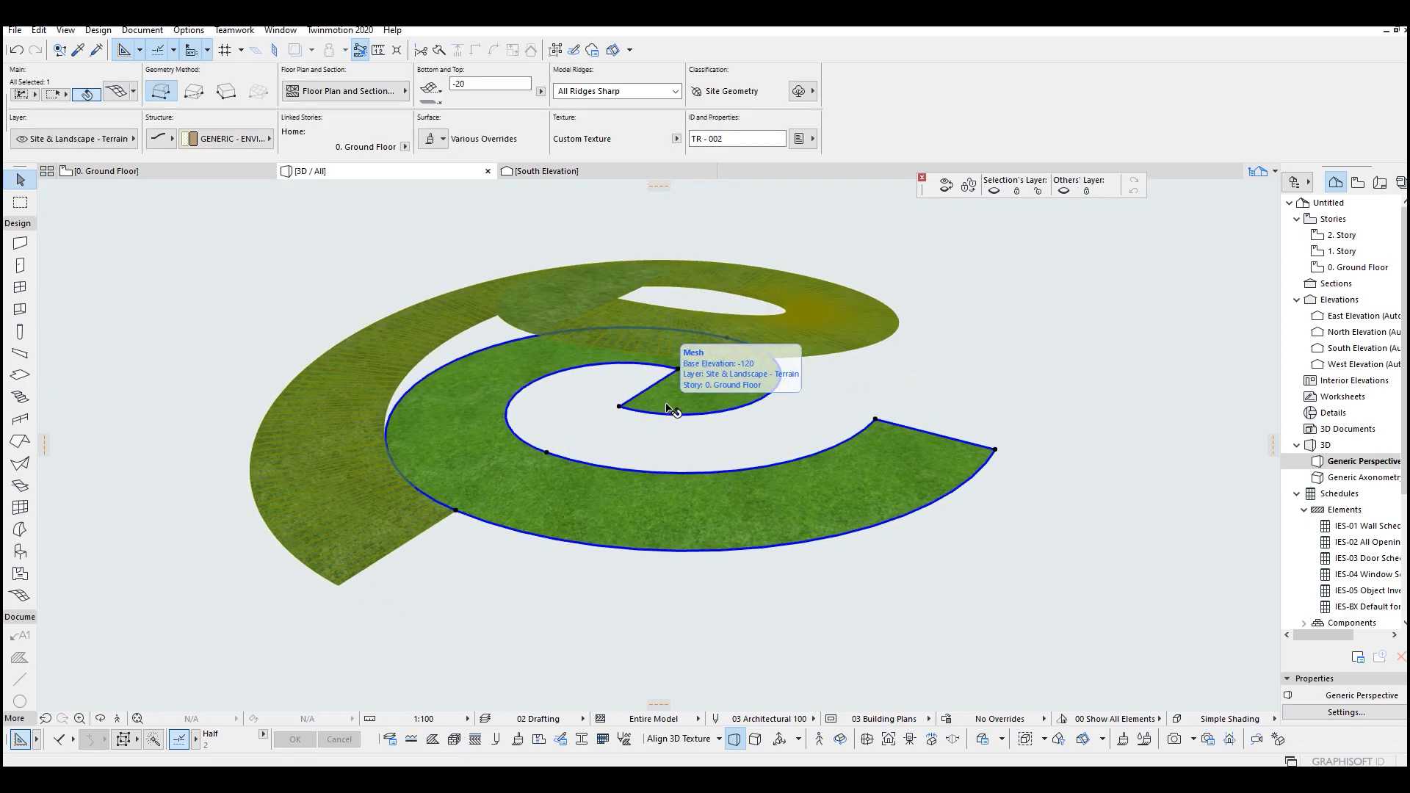
middle_click_drag(670, 413, 641, 452, "shift")
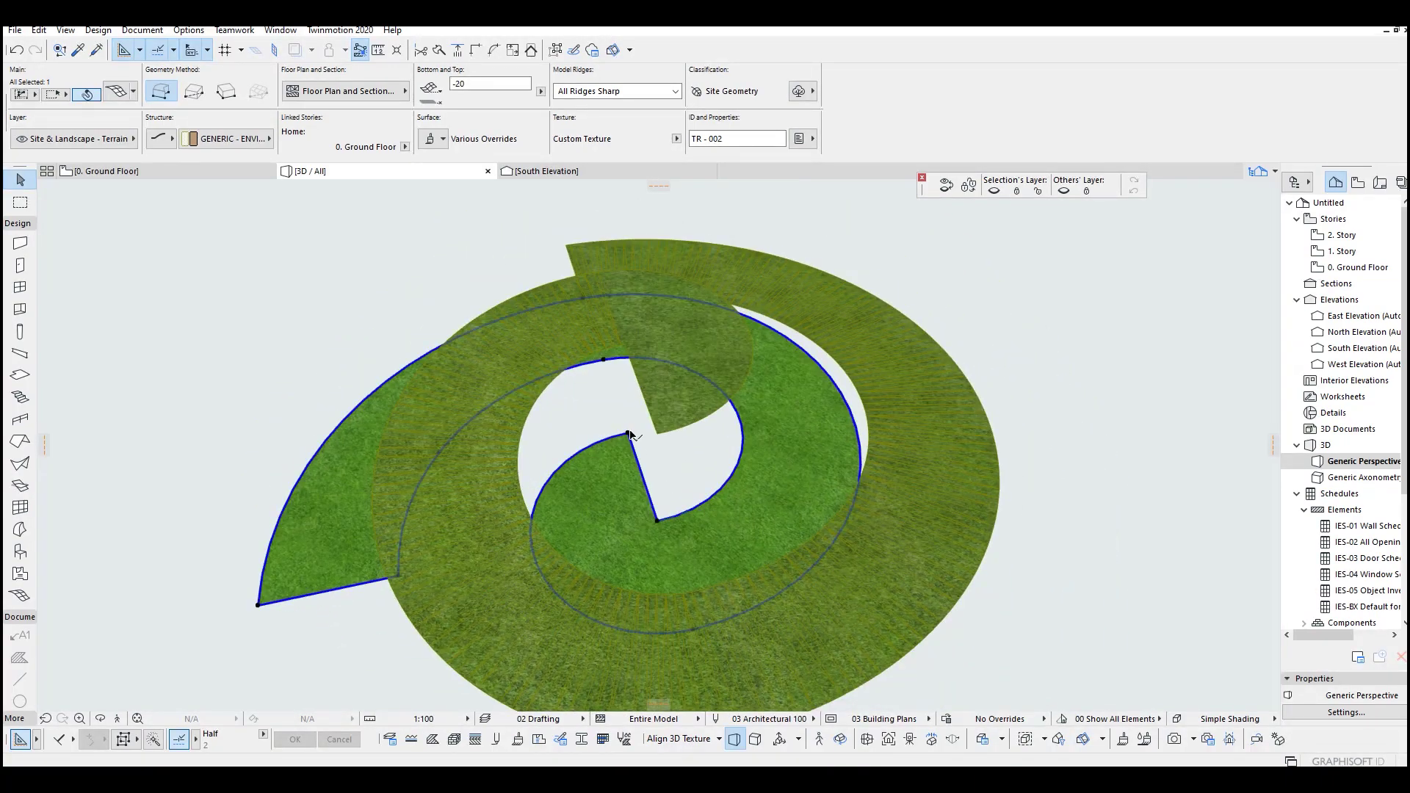
left_click(629, 434)
middle_click_drag(641, 354, 853, 372, "shift")
scroll(656, 419, "up", 2)
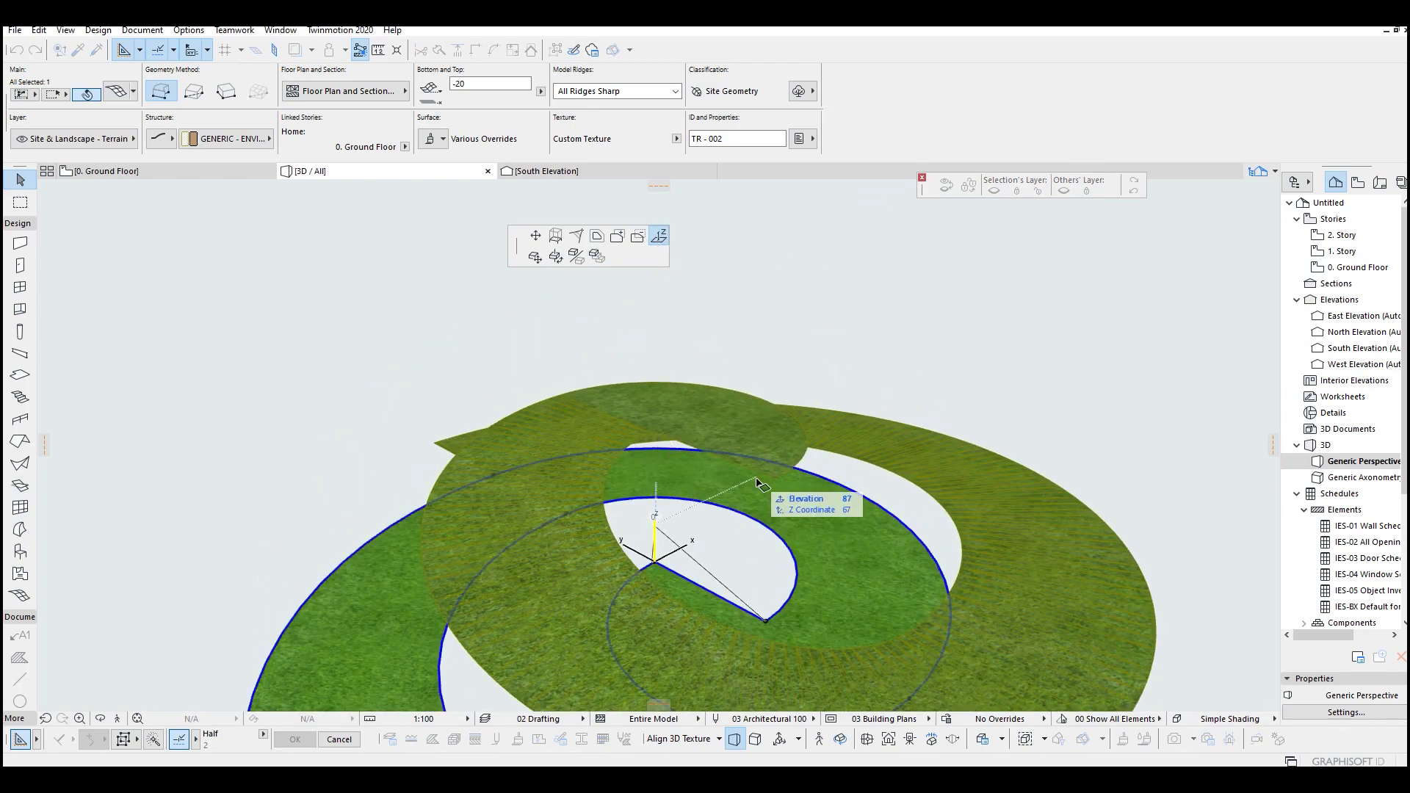
middle_click_drag(756, 482, 711, 551, "shift")
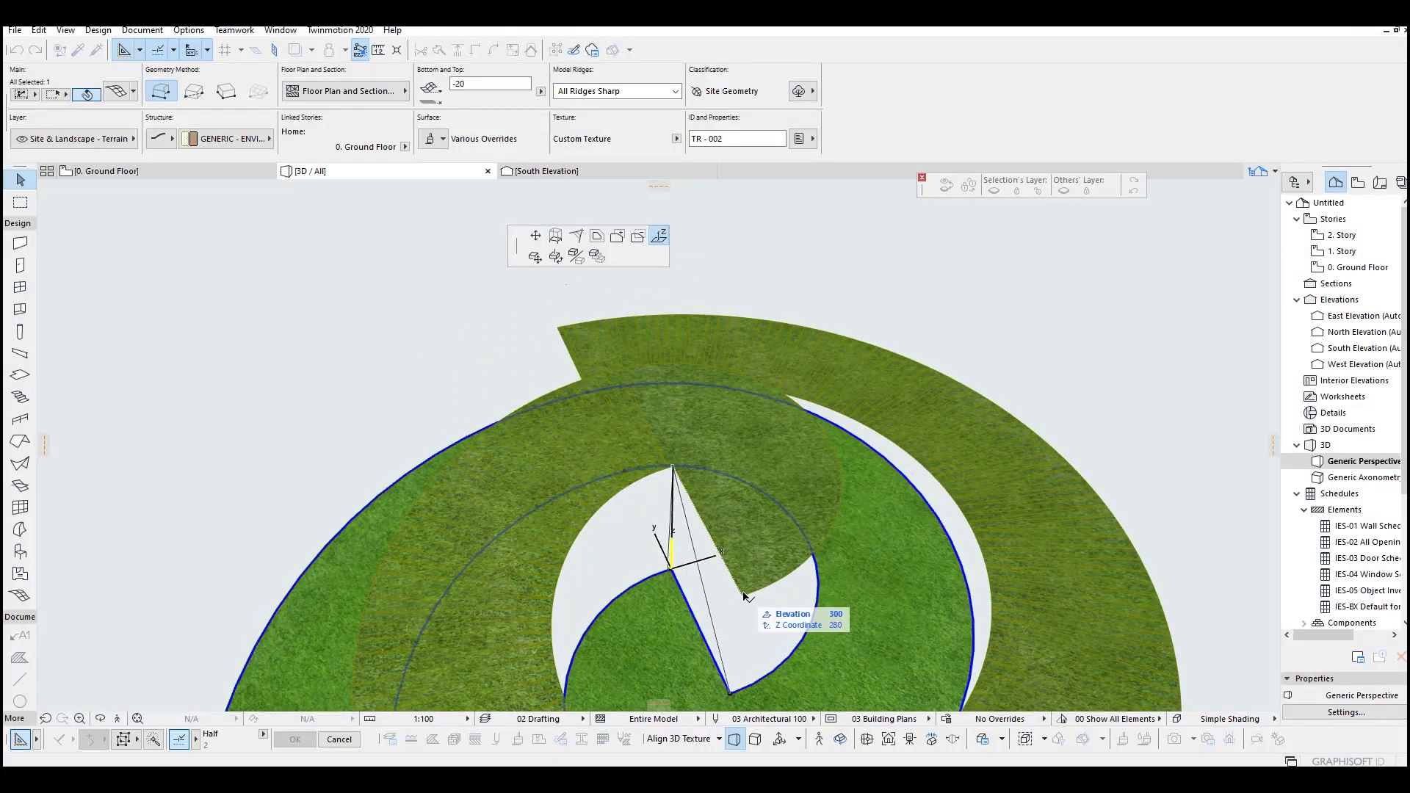
left_click(745, 597)
middle_click_drag(745, 596, 649, 541, "shift")
left_click(648, 533)
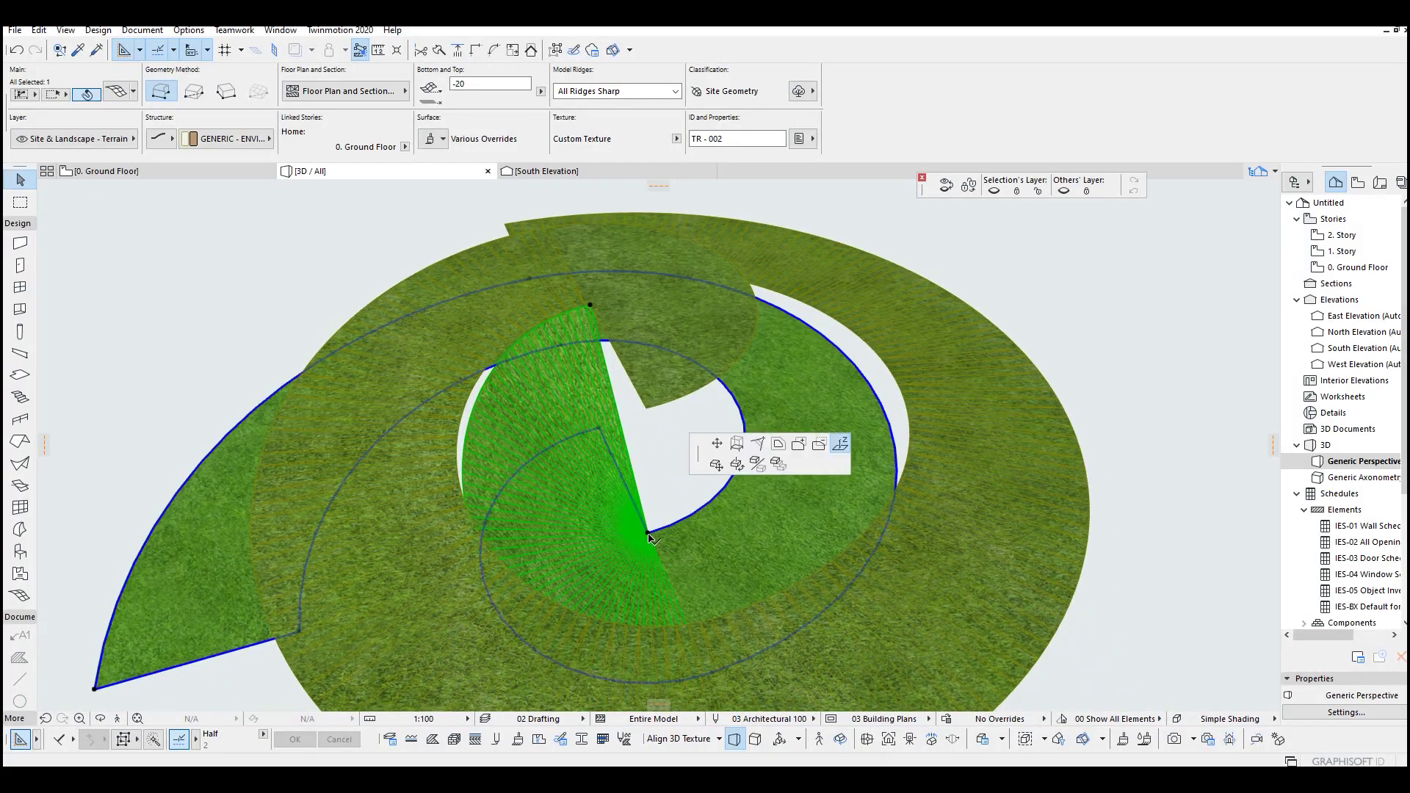
left_click(647, 408)
Raise the first edge node past the inner end of mesh TR-002 by 300 cm, level with its raised corners.
middle_click_drag(784, 461, 577, 420, "shift")
middle_click_drag(845, 455, 580, 461, "shift")
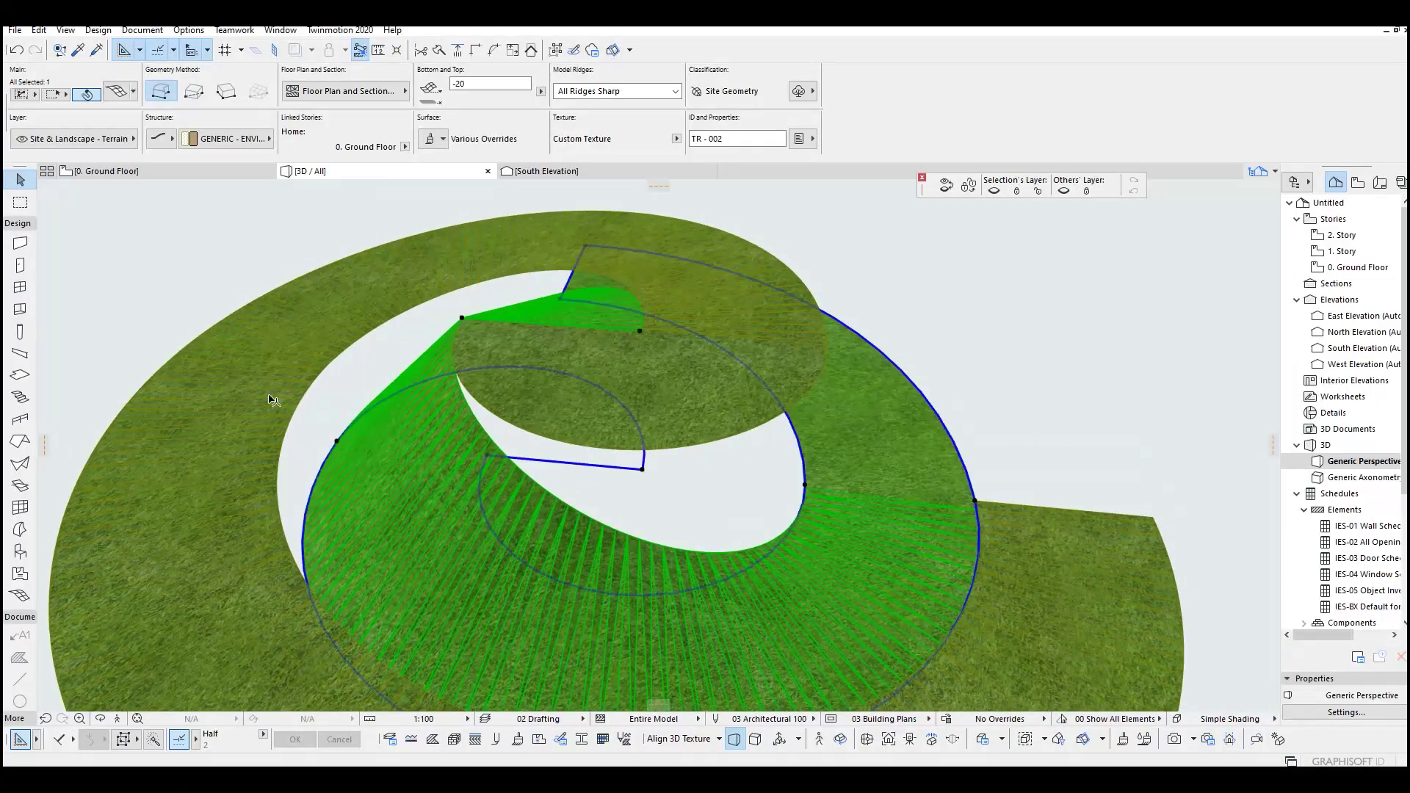
left_click(337, 442)
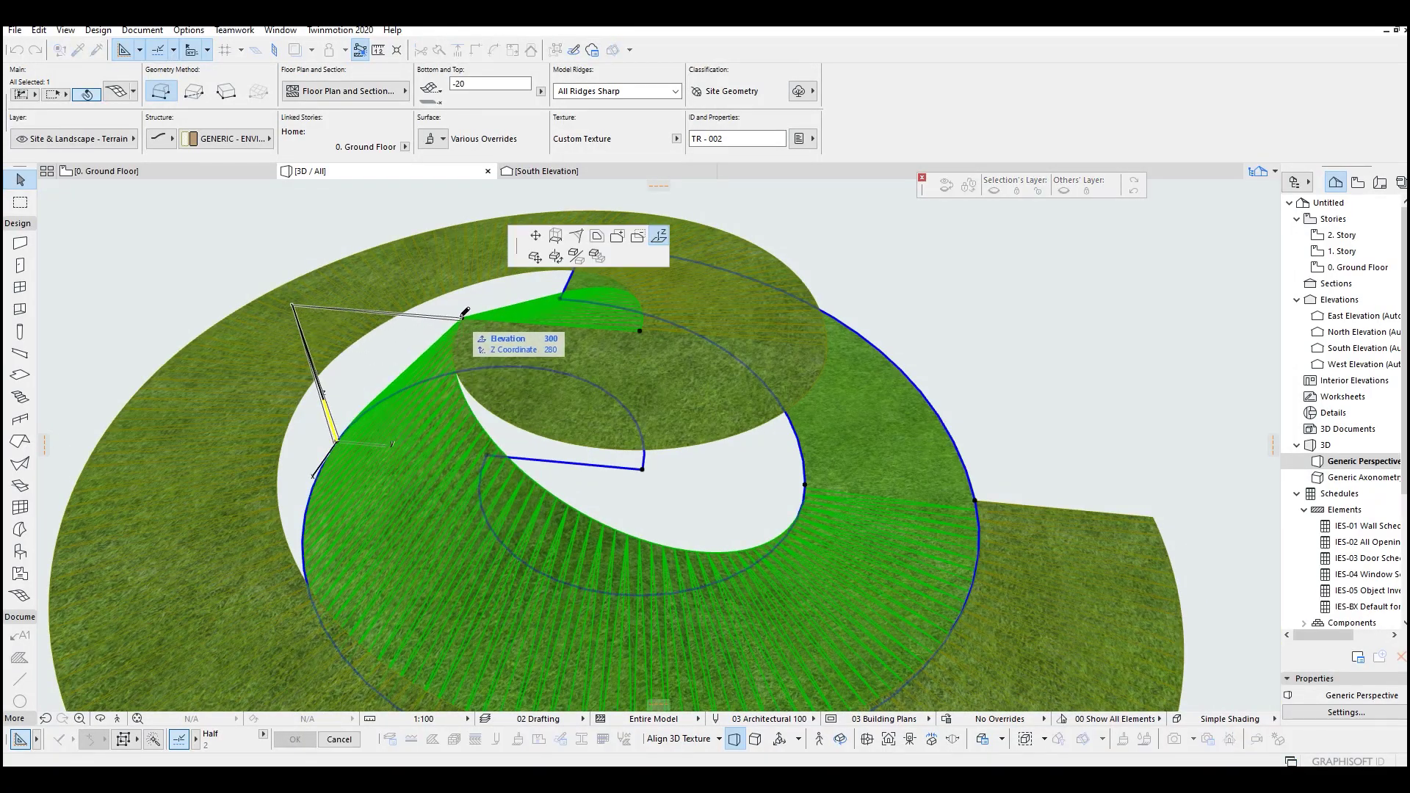
left_click(463, 316)
Raise the paired mid-ramp nodes on the inner and outer edges of mesh TR-002 by about 150 cm, then deselect it.
scroll(508, 355, "down", 3)
middle_click_drag(591, 418, 737, 525, "shift")
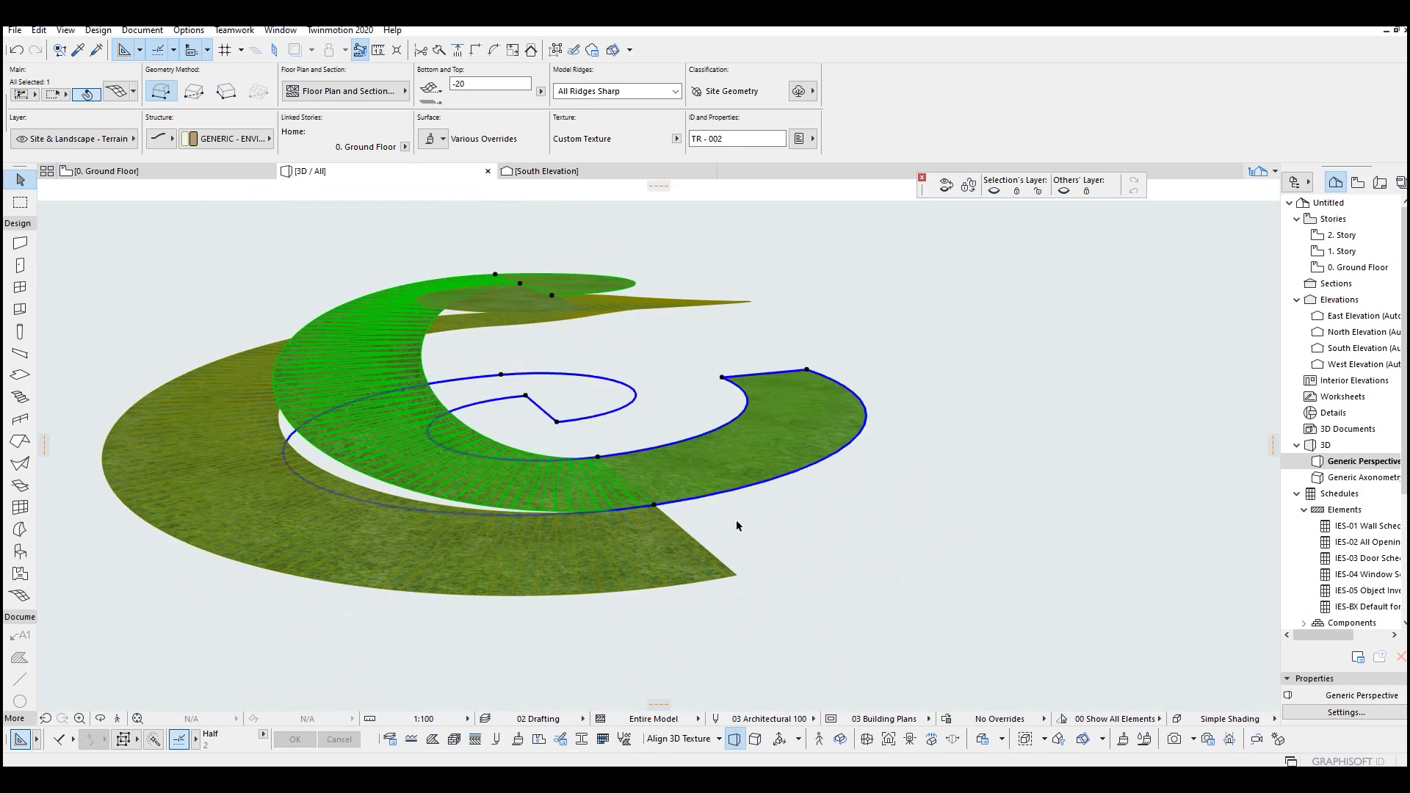
left_click(598, 459)
left_click(791, 525)
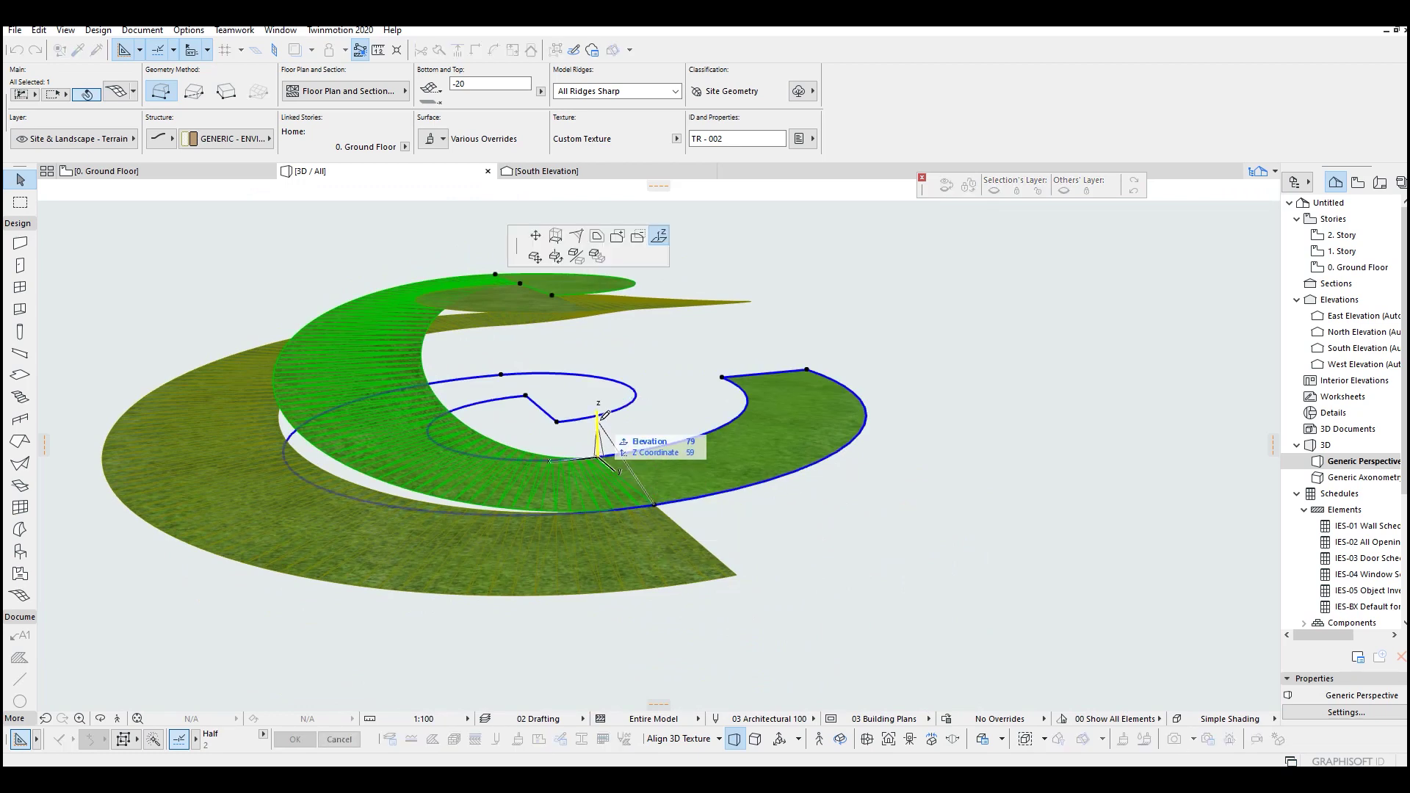
left_click(597, 383)
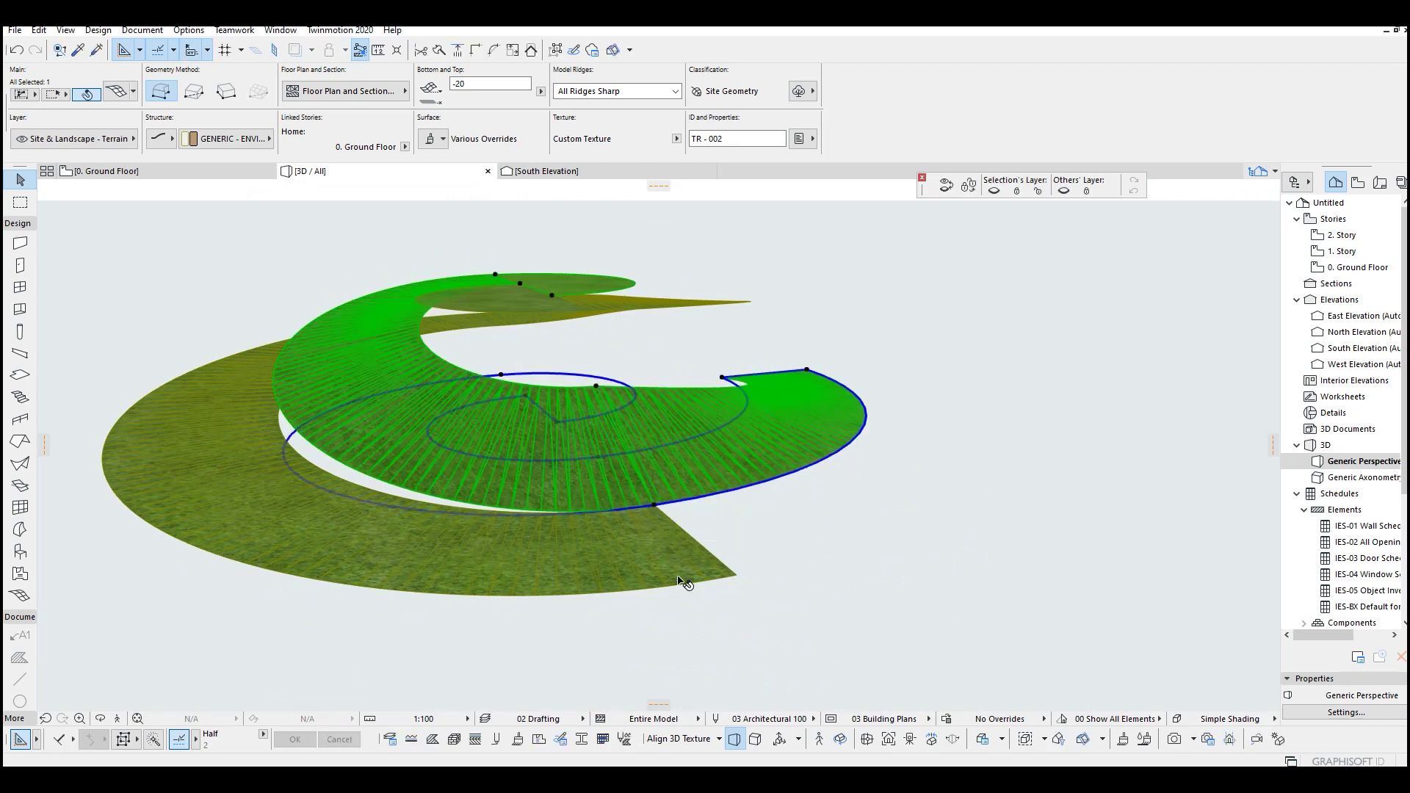
left_click(654, 505)
left_click(843, 571)
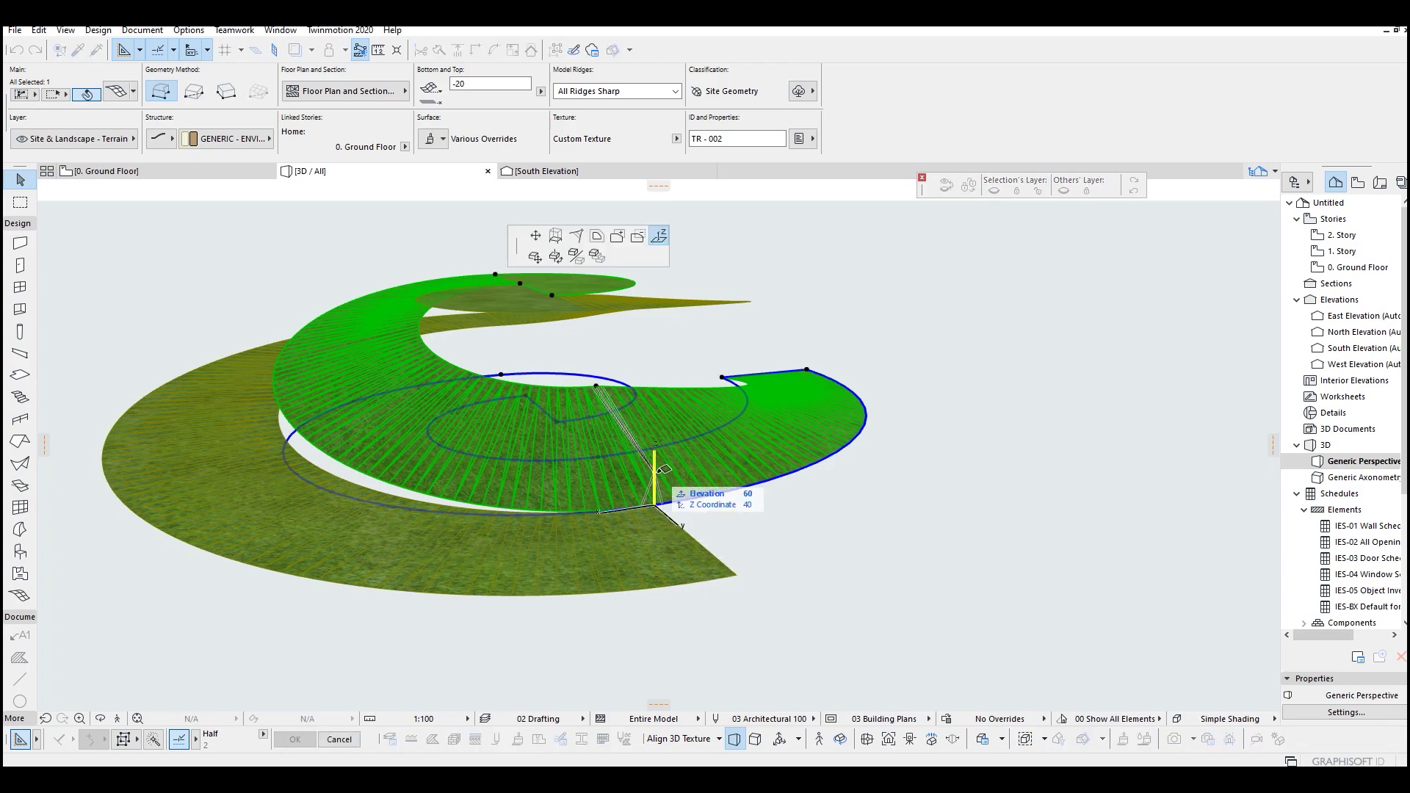
type("10")
key("Return")
middle_click_drag(719, 425, 34, 449, "shift")
middle_click_drag(952, 540, 936, 510, "shift")
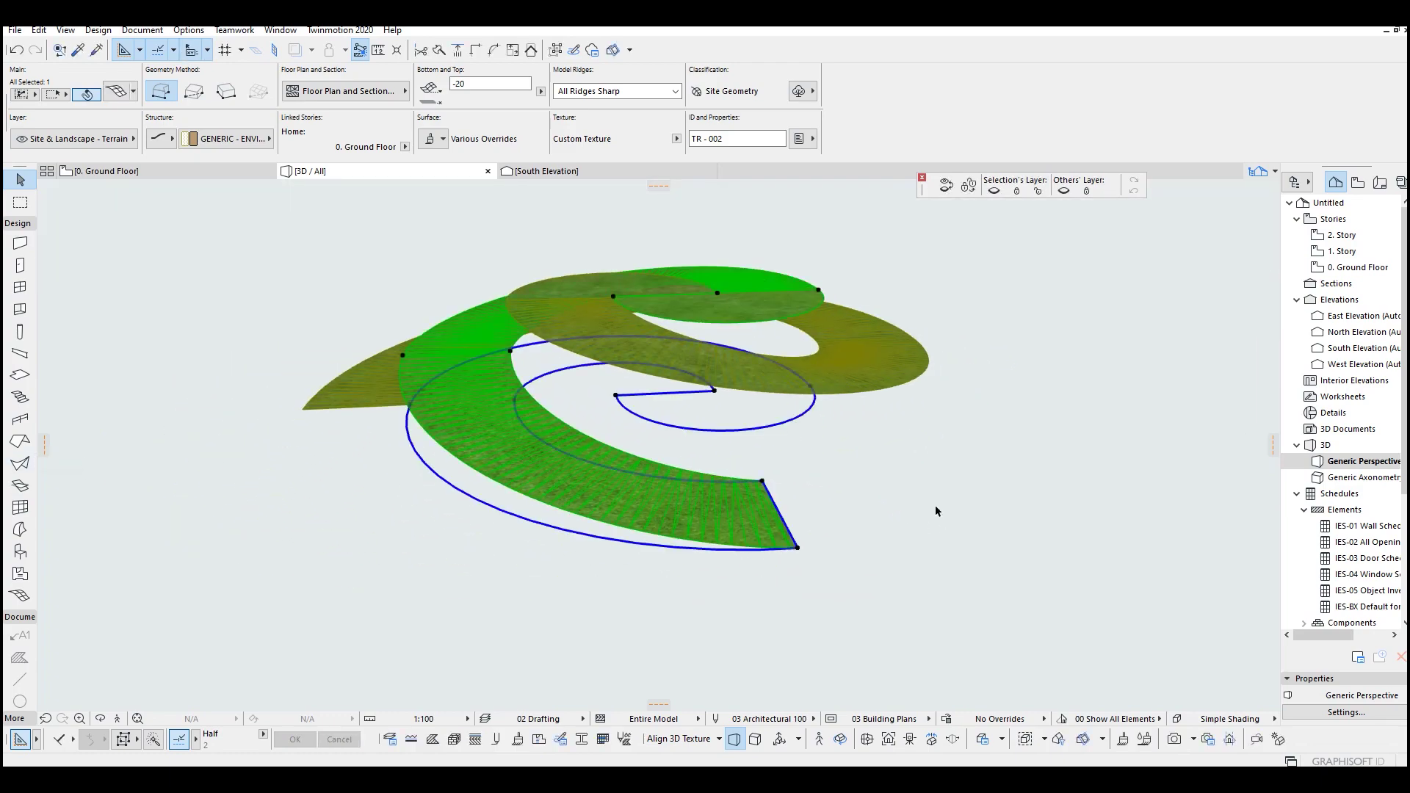
left_click(833, 478)
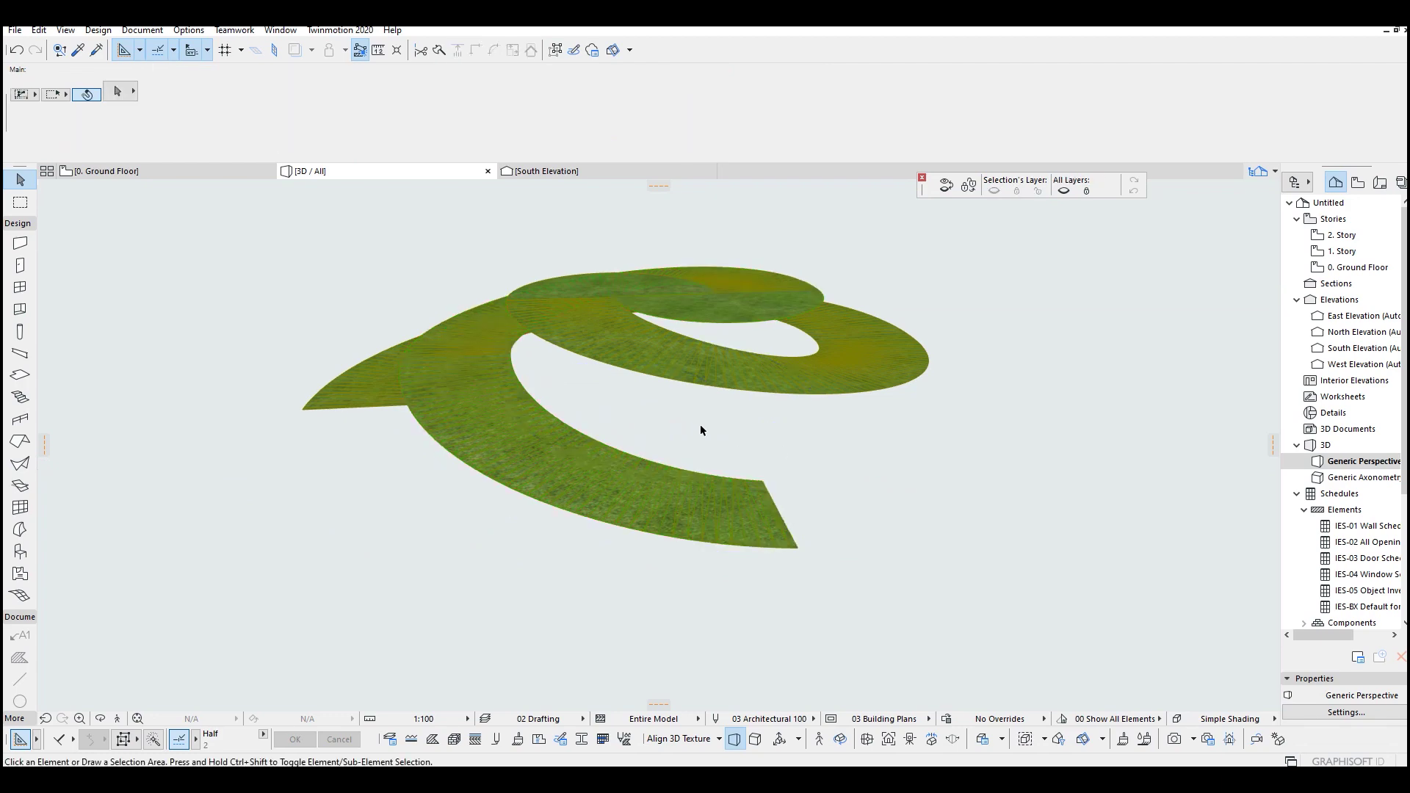
Select both raised spiral meshes and change their structure from surface only to solid body.
middle_click_drag(702, 431, 956, 409, "shift")
mouse_move(766, 458)
middle_mouse_down("shift")
mouse_move(718, 450)
mouse_move(742, 446)
middle_mouse_up("shift")
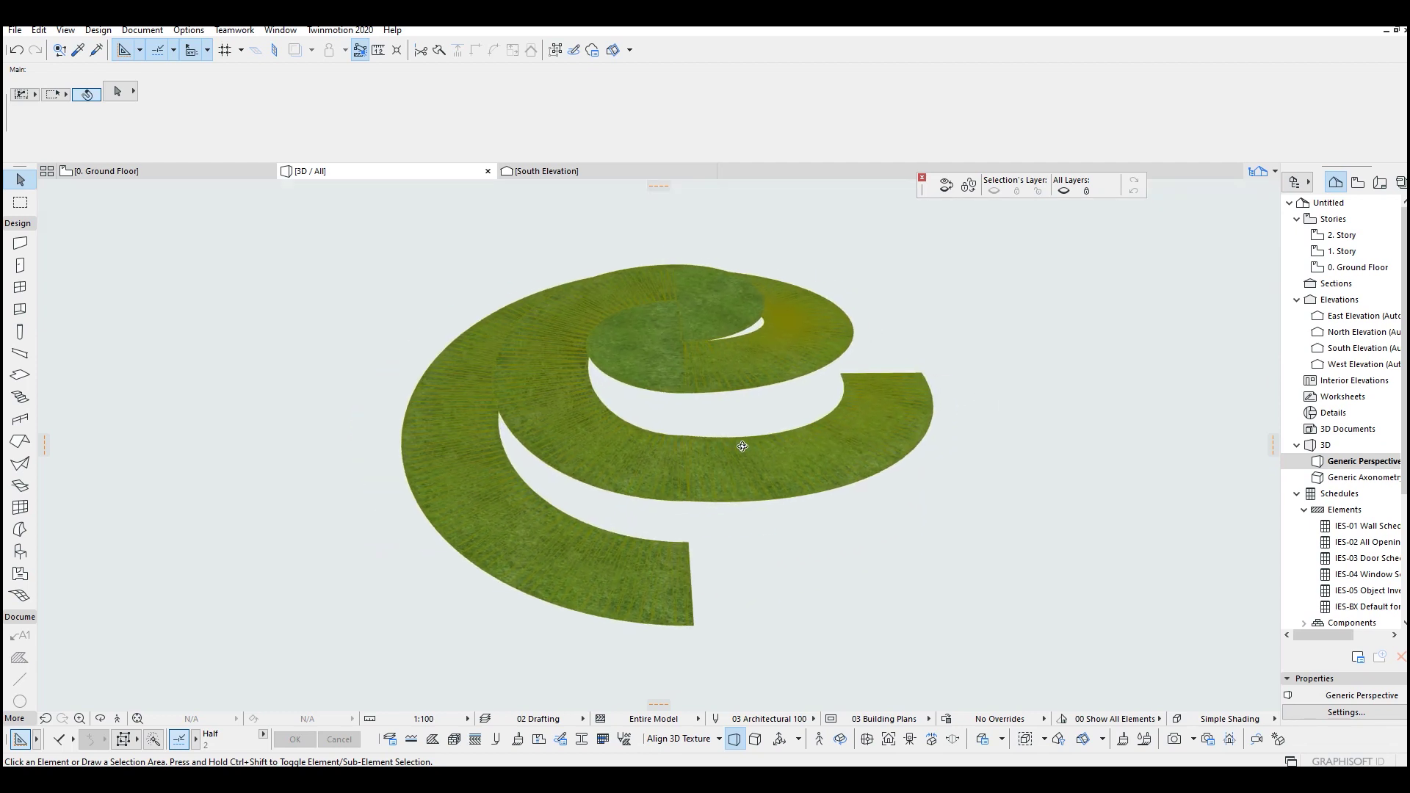
middle_click_drag(840, 436, 813, 486, "shift")
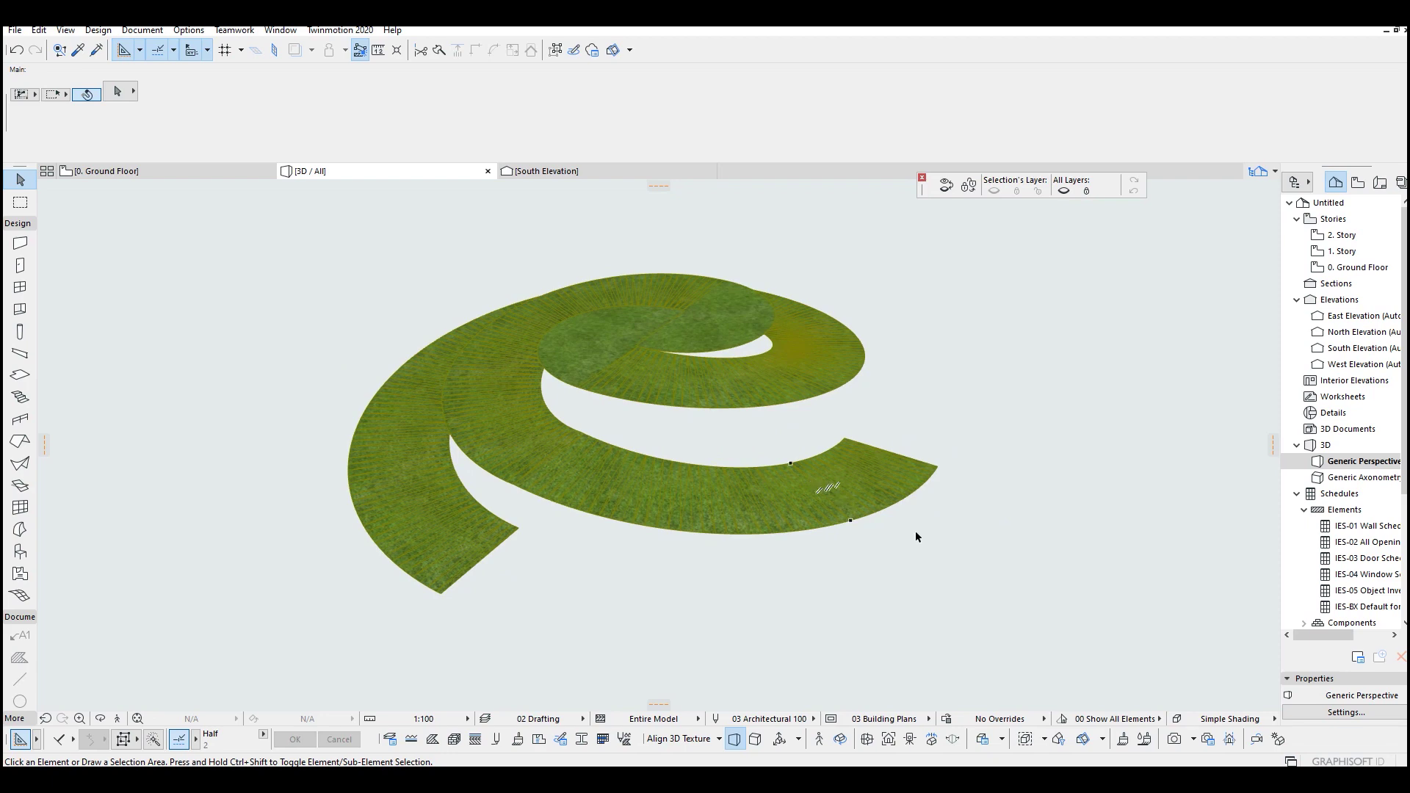
left_click_drag(965, 570, 300, 233)
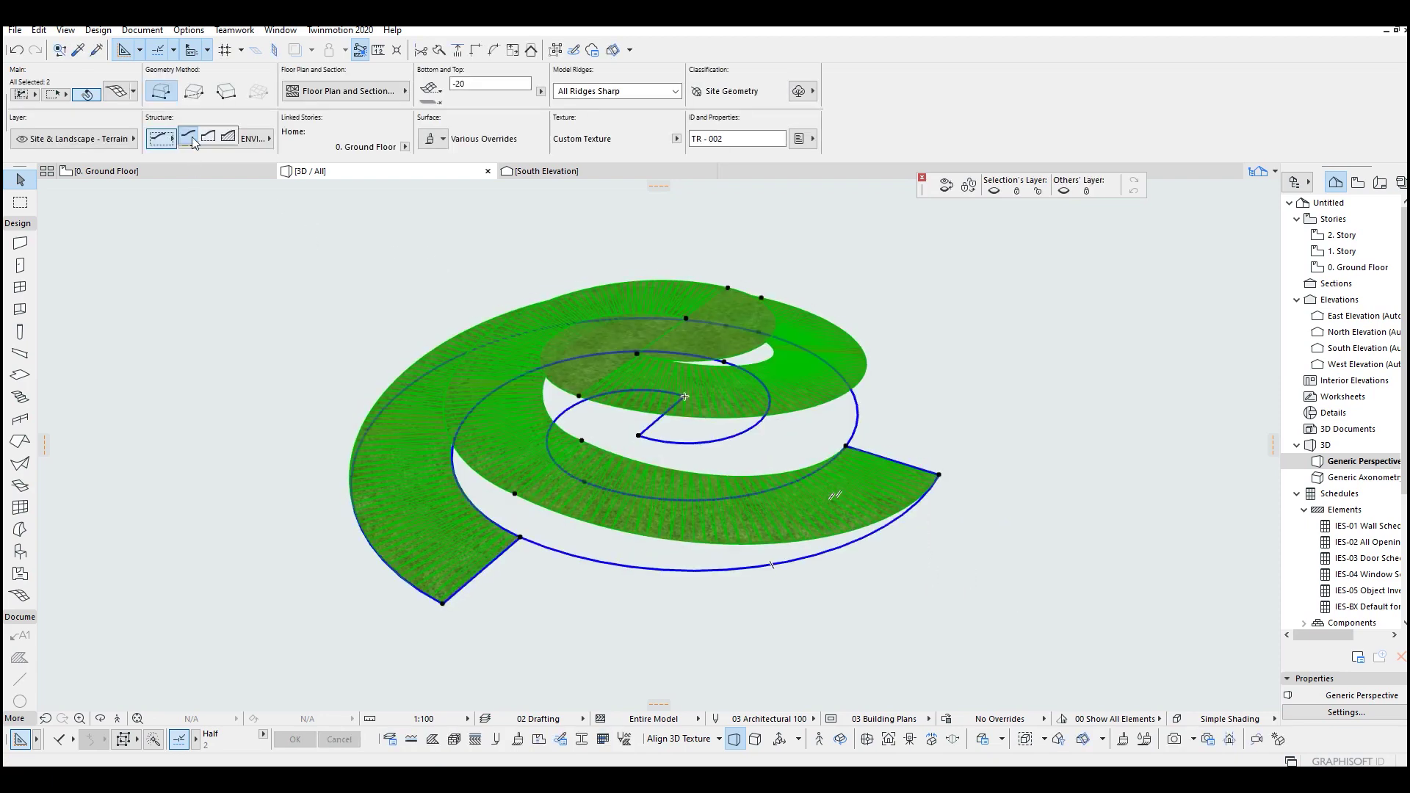
left_click(232, 139)
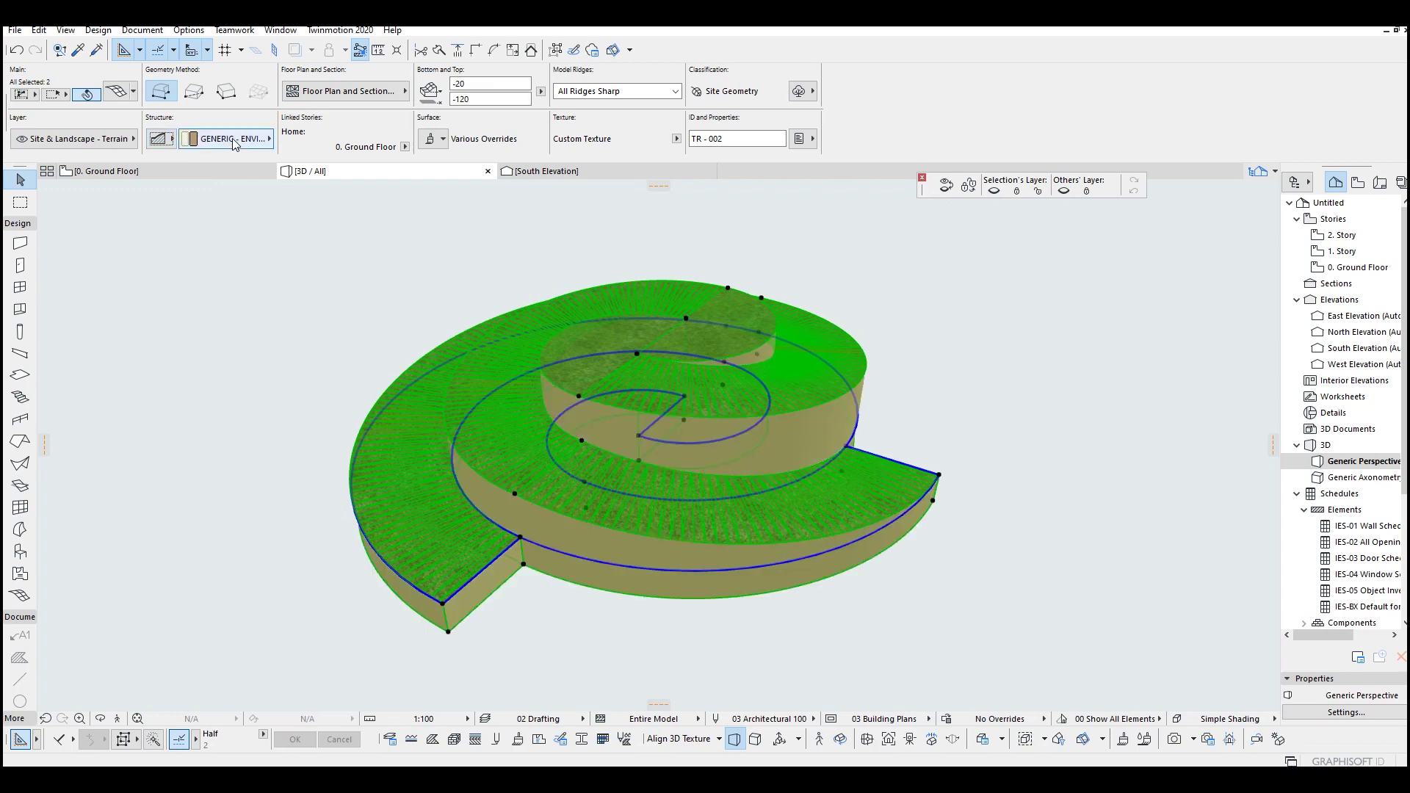
Place a copy of both solid spiral meshes 20 cm straight below the originals.
middle_click_drag(820, 446, 691, 386, "shift")
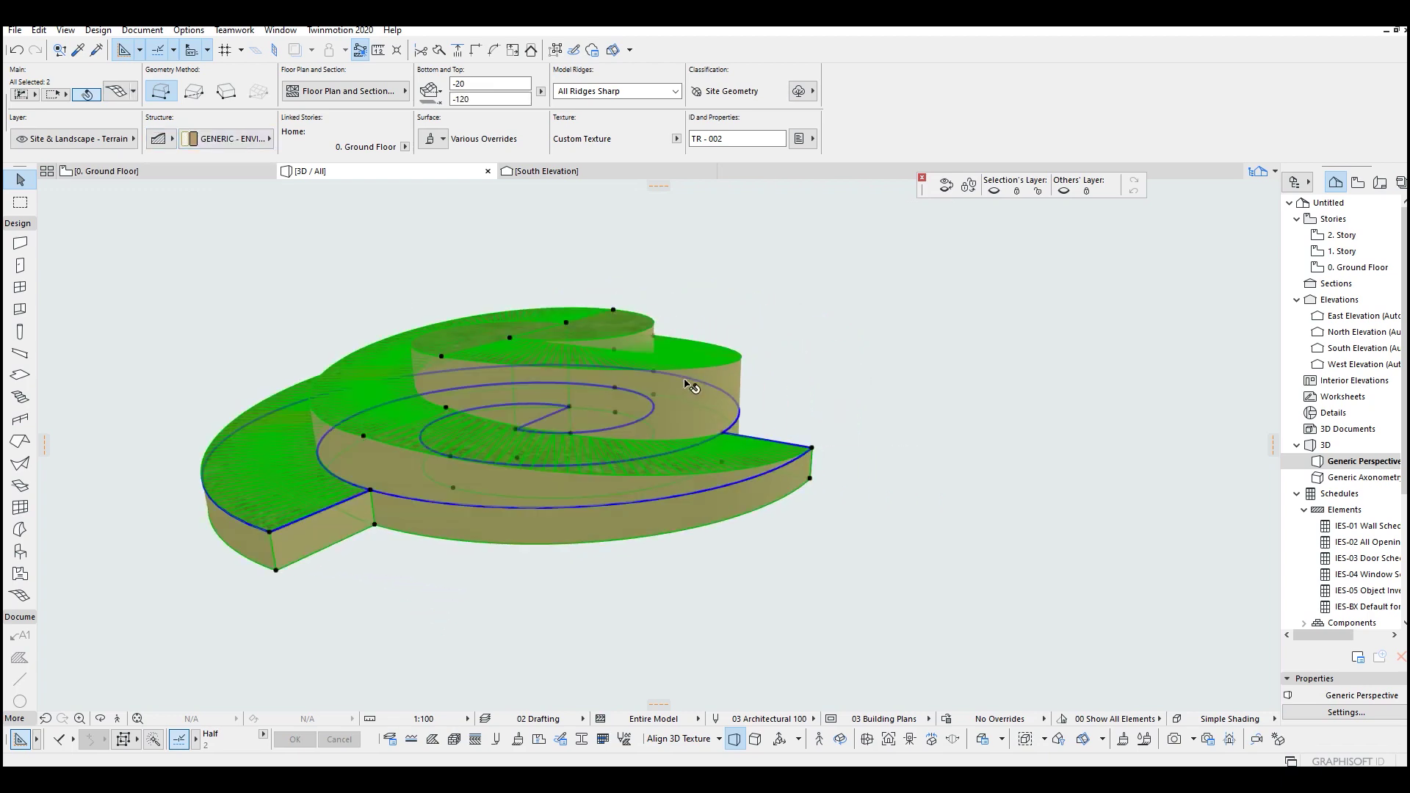
key("ctrl+shift+d")
left_click(700, 385)
key("Tab")
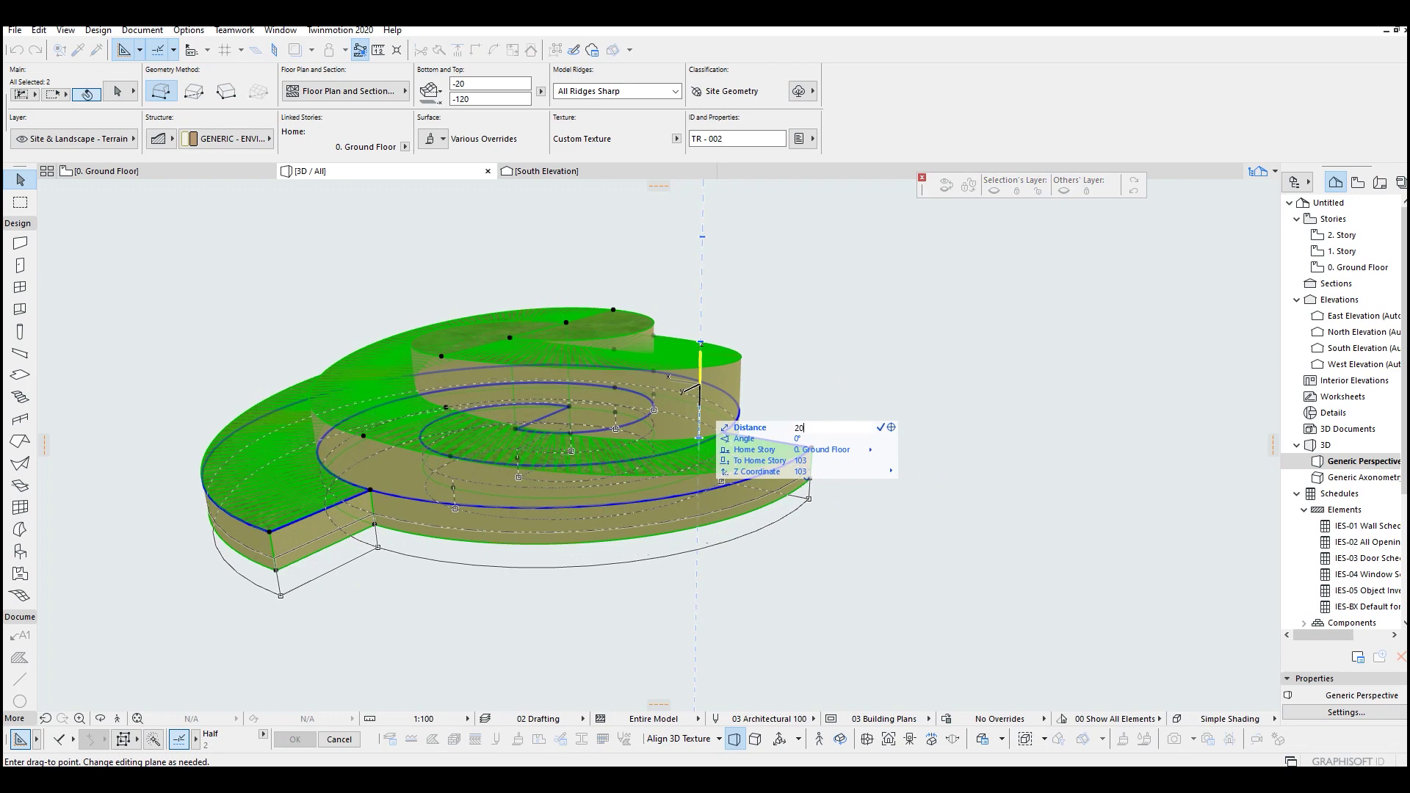
key("Return")
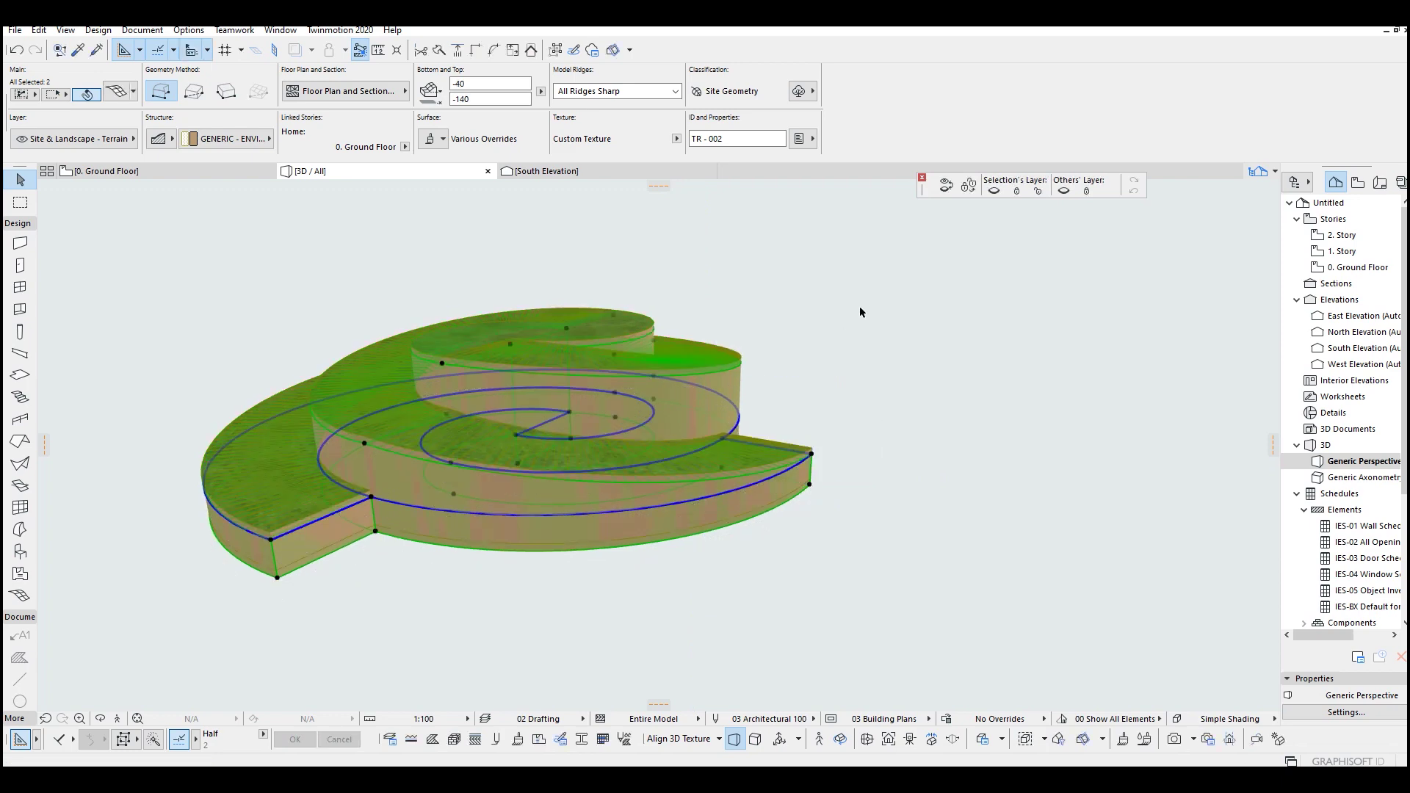
Set the two lower mesh copies as operators in Solid Element Operations and move them to the Hidden layer.
right_click(861, 312)
mouse_move(1024, 463)
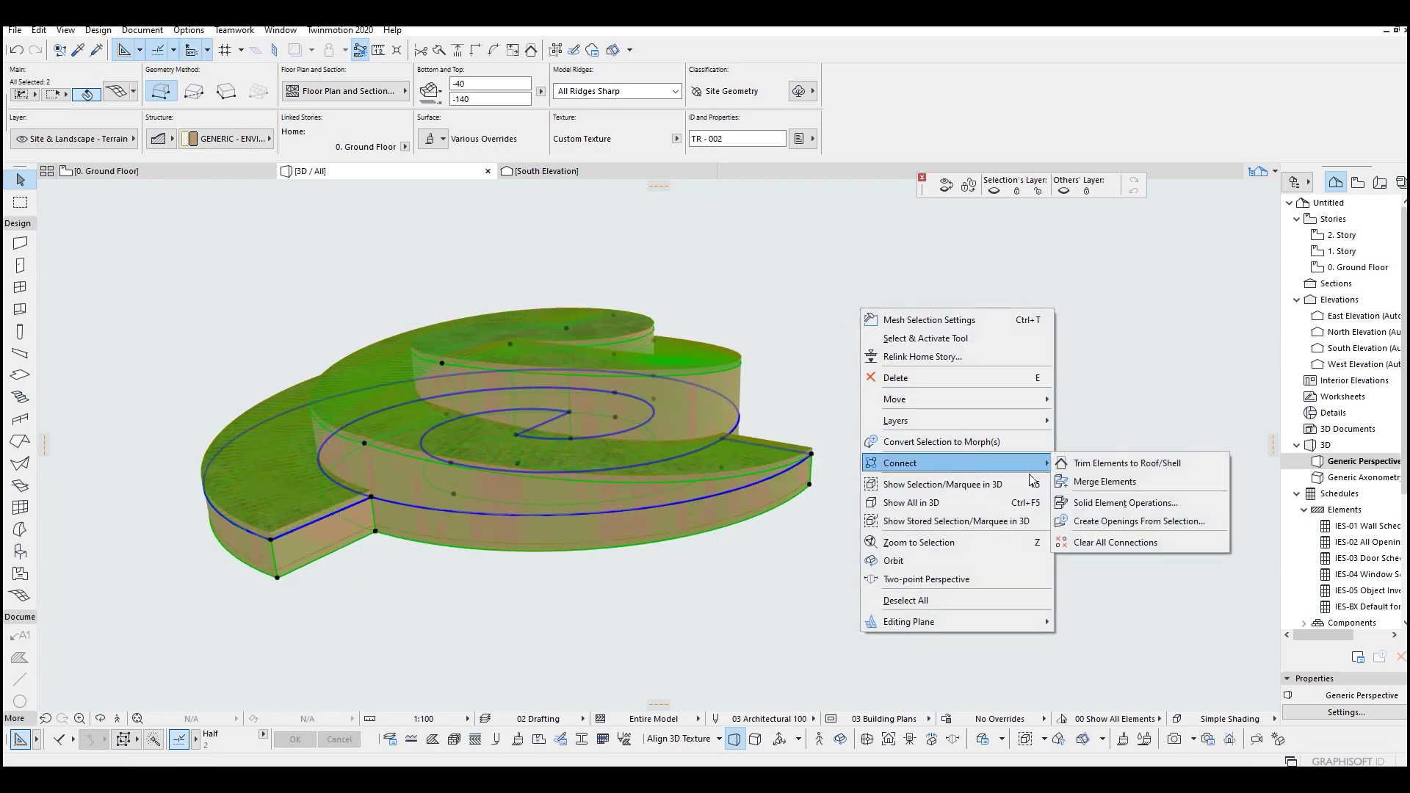
left_click(1115, 505)
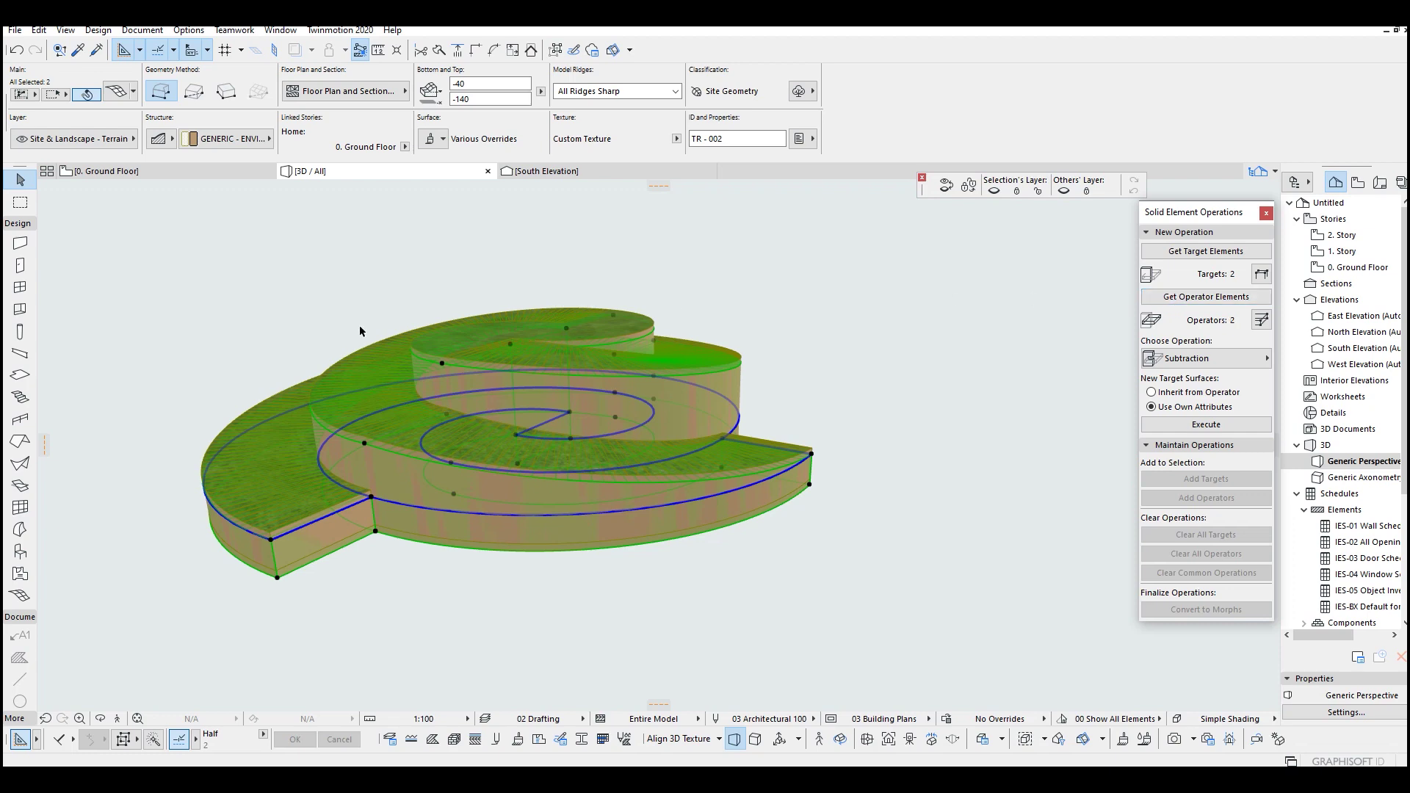
middle_click_drag(359, 332, 512, 324)
left_click(35, 143)
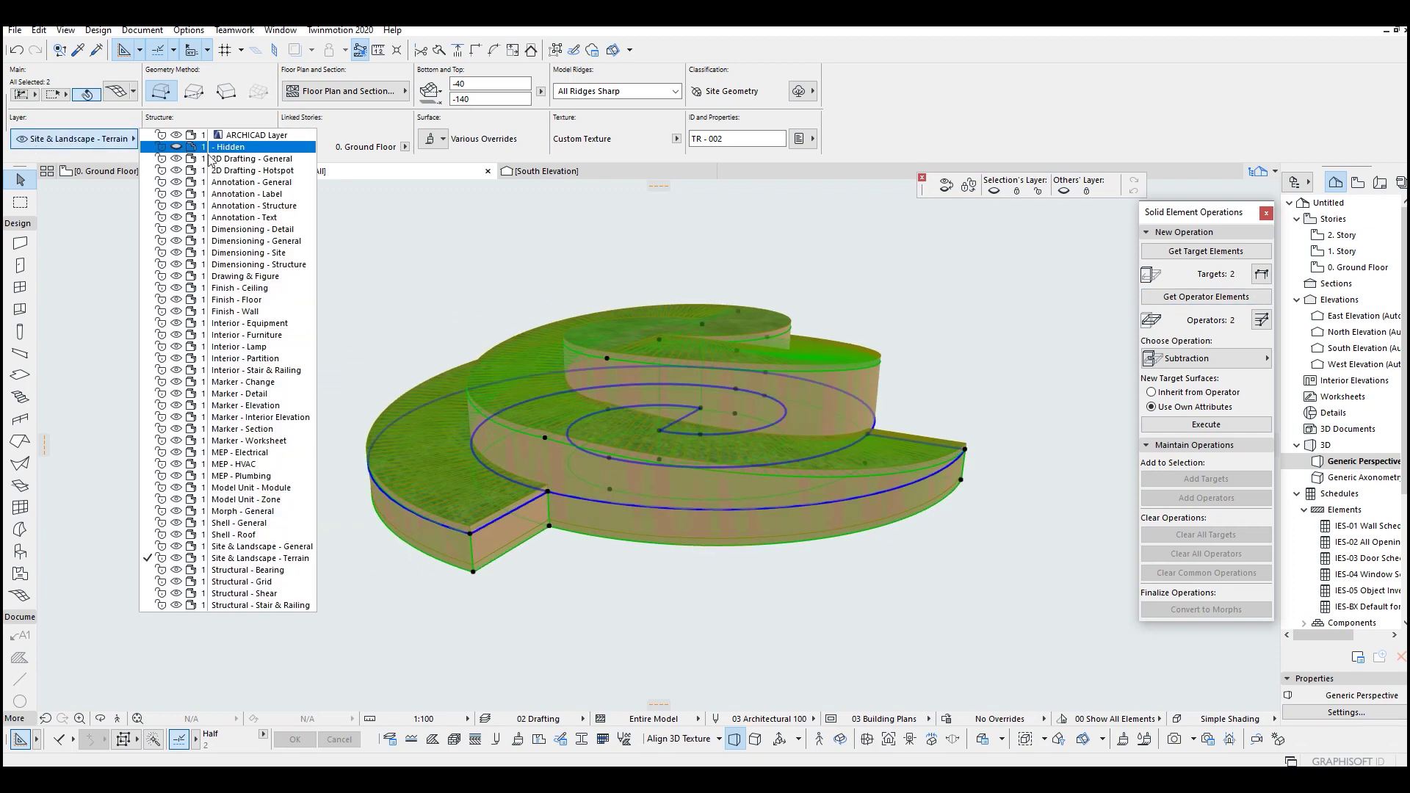
left_click(237, 147)
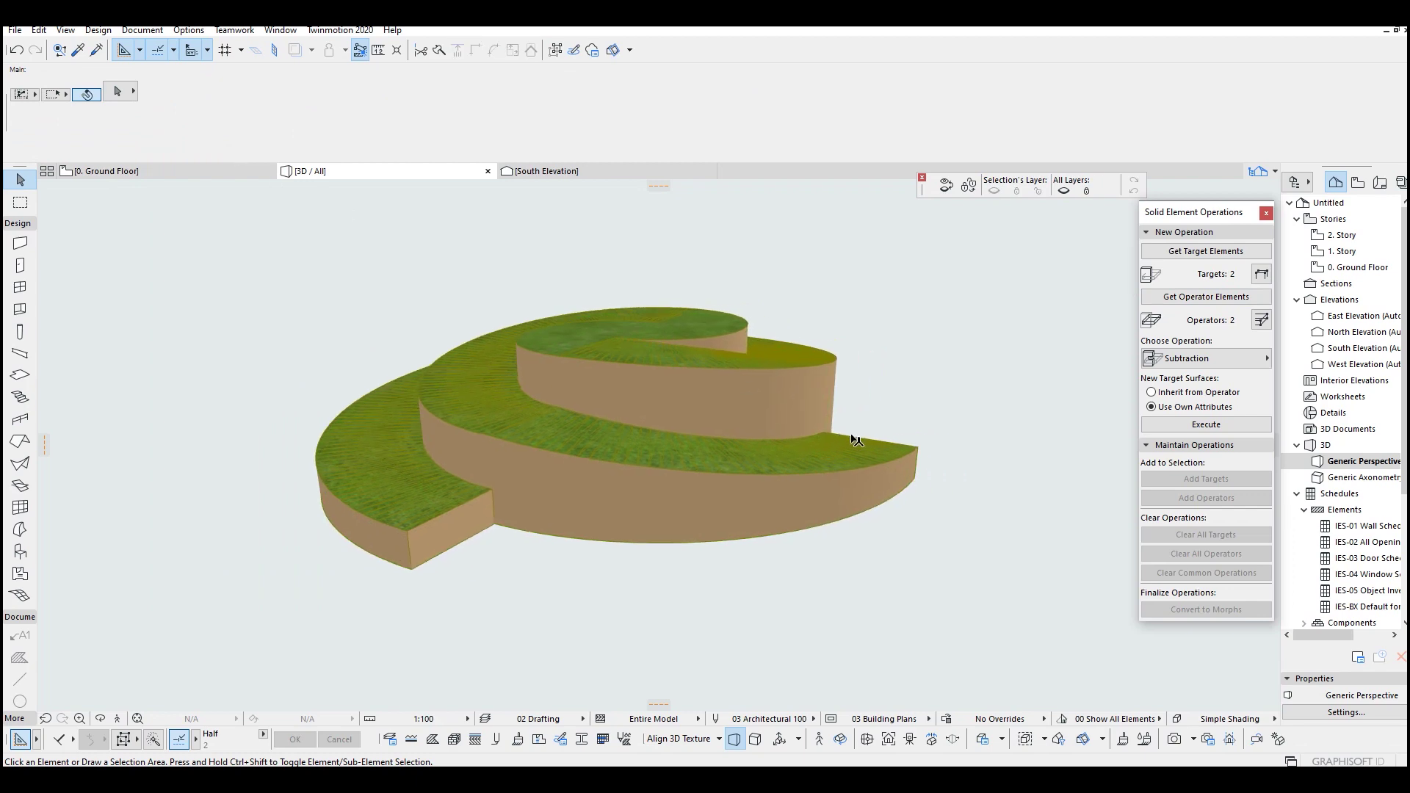
Set the two remaining spiral meshes as targets, execute a subtraction with downward extrusion, and deselect them.
left_click(805, 385, "alt")
key("ctrl+a")
middle_click_drag(738, 381, 504, 415, "shift")
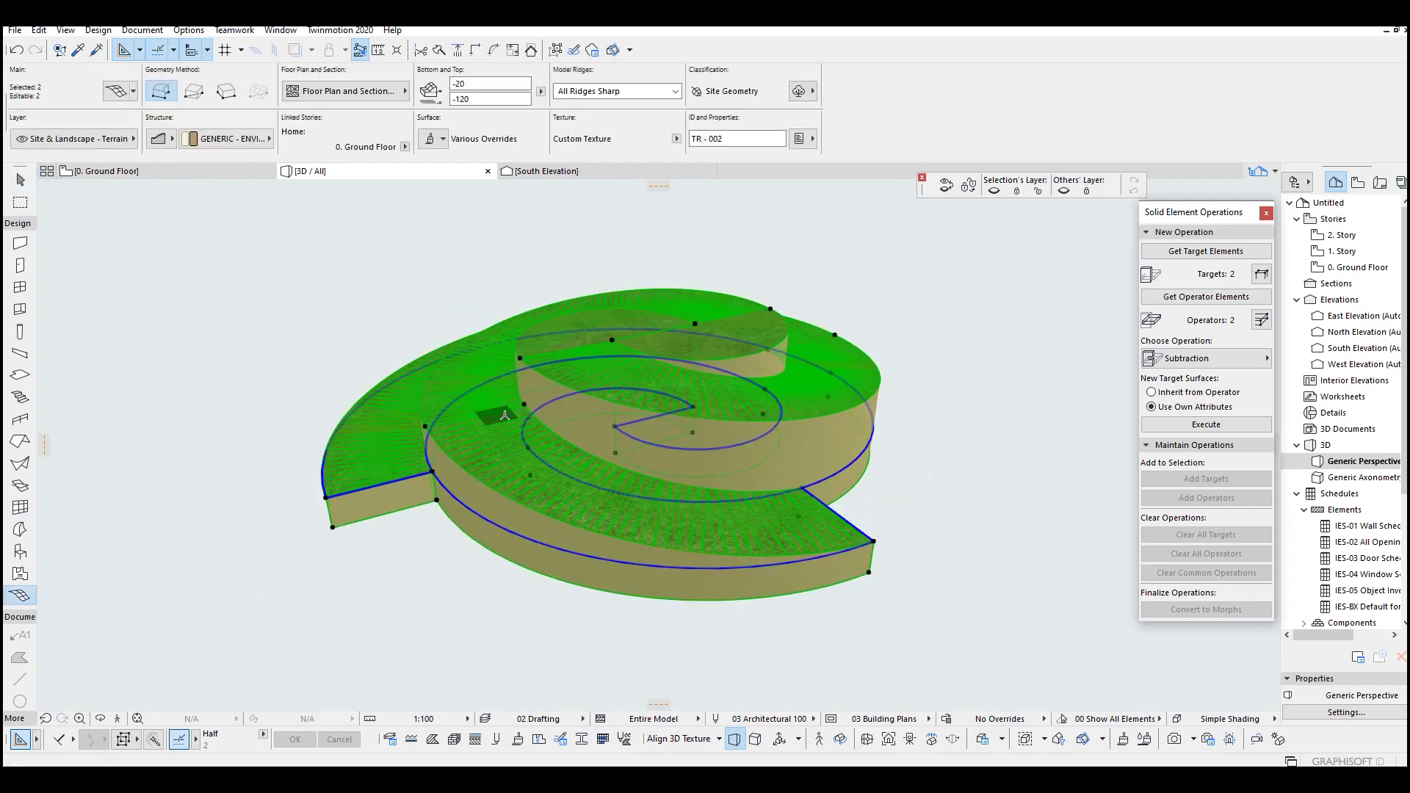
left_click(1178, 252)
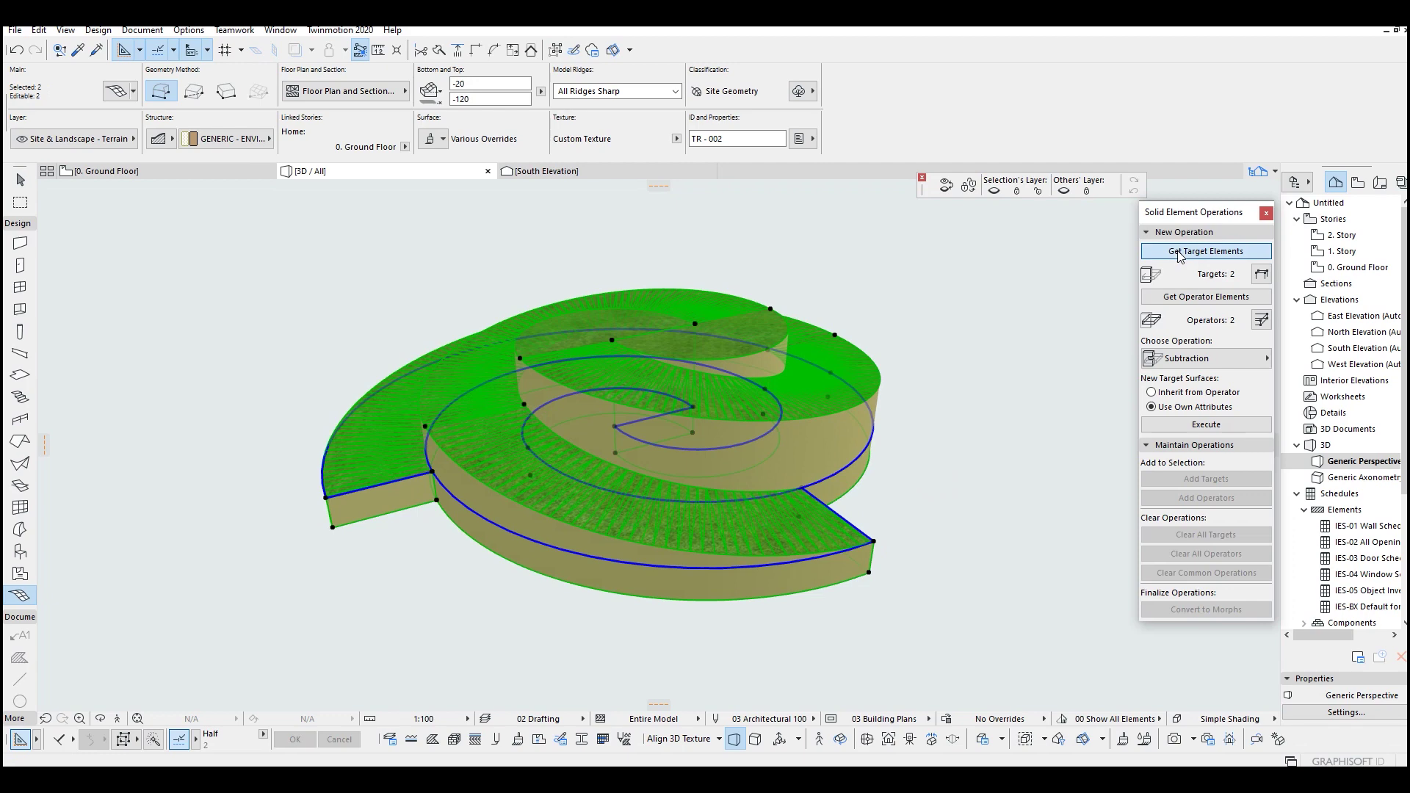
left_click(1184, 364)
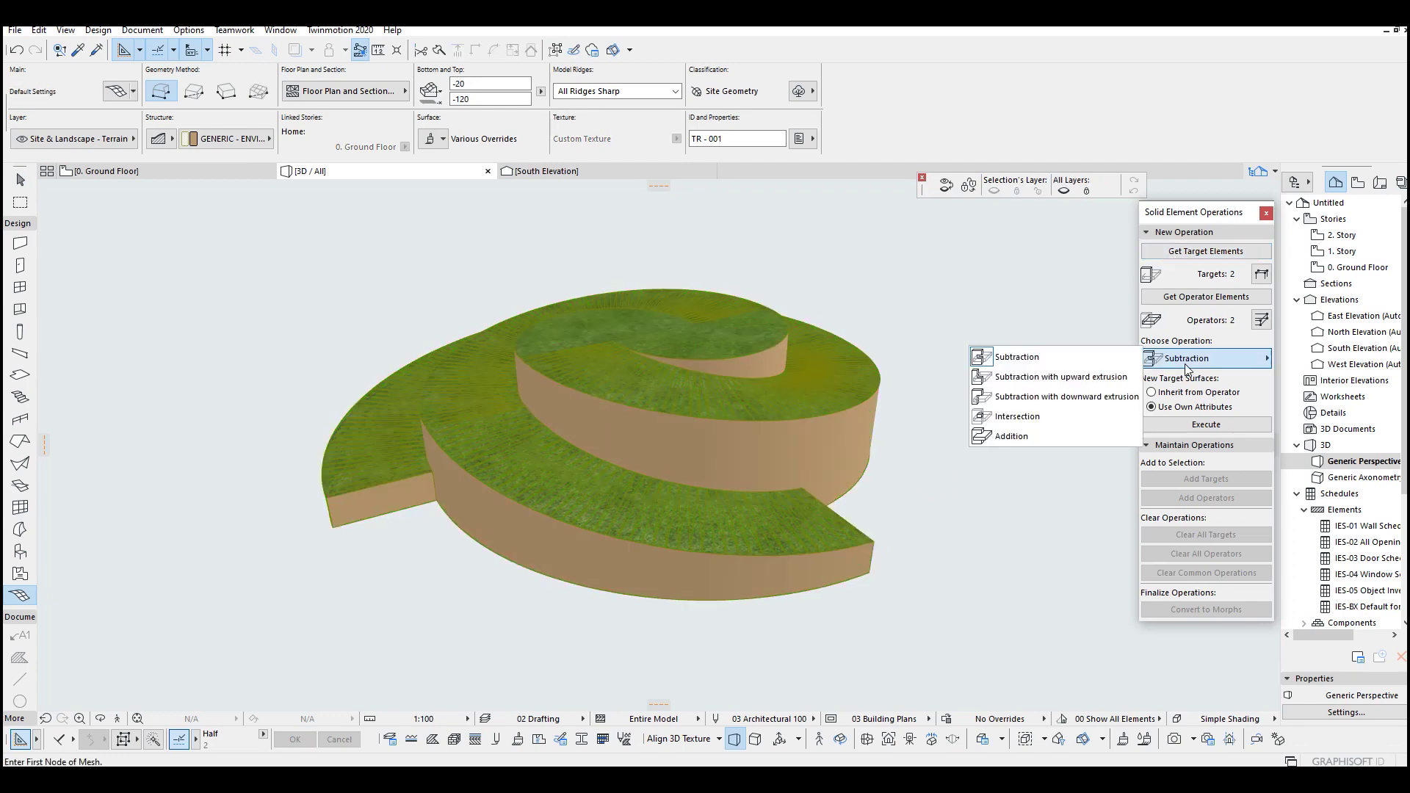
left_click(1026, 399)
left_click(1205, 424)
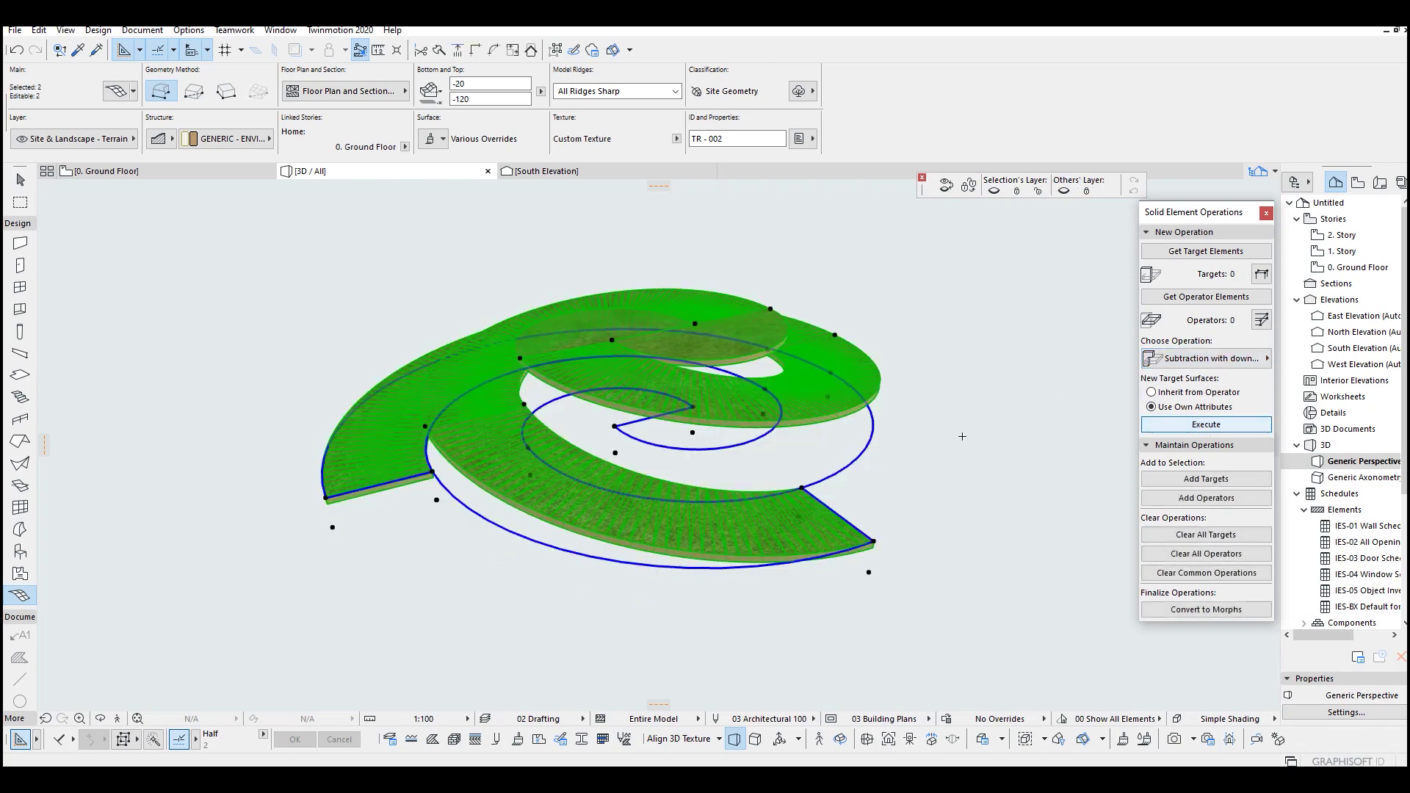
key("Escape")
Override all linked surfaces of both spiral ramp meshes with Concrete - 02.
middle_click_drag(886, 410, 733, 441, "shift")
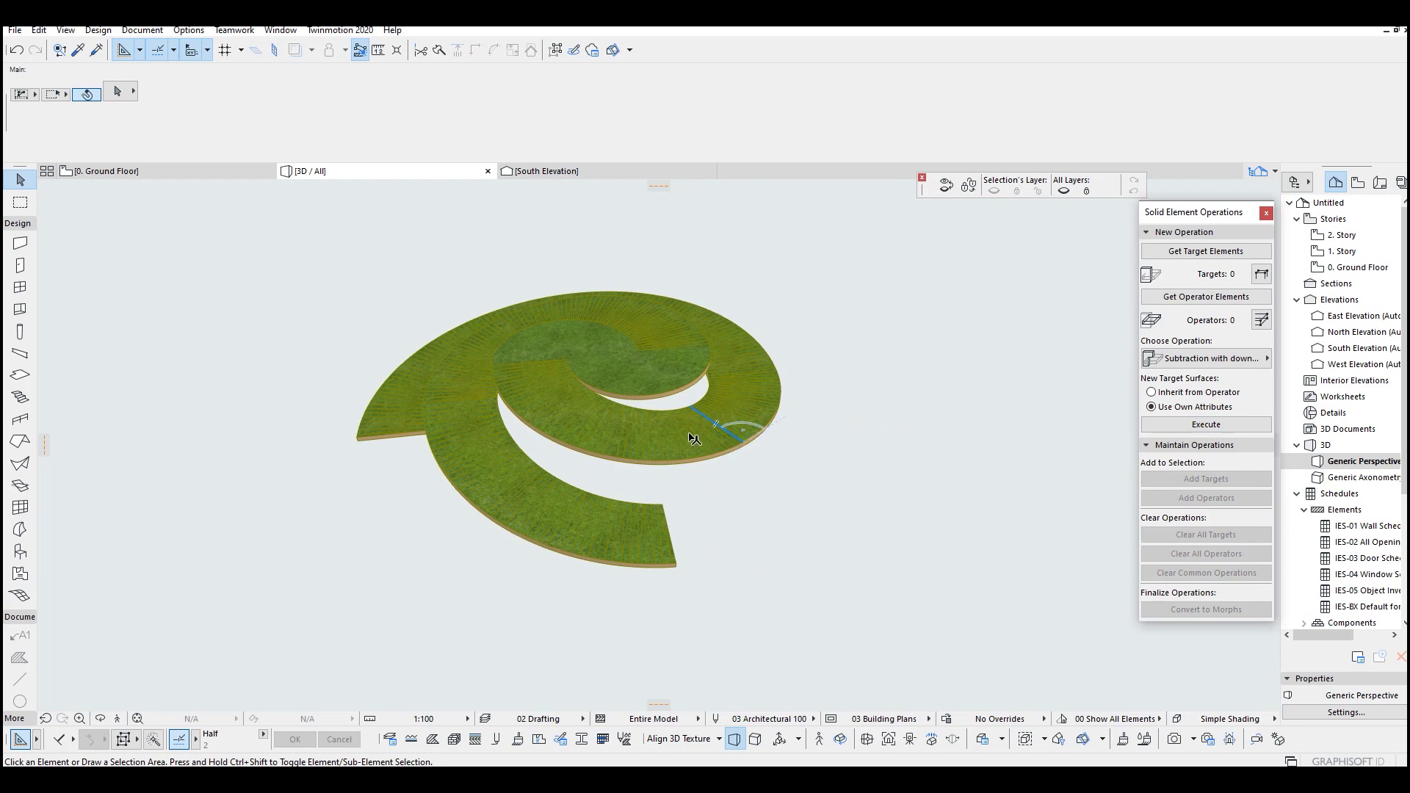
left_click(662, 435, "alt")
key("ctrl+a")
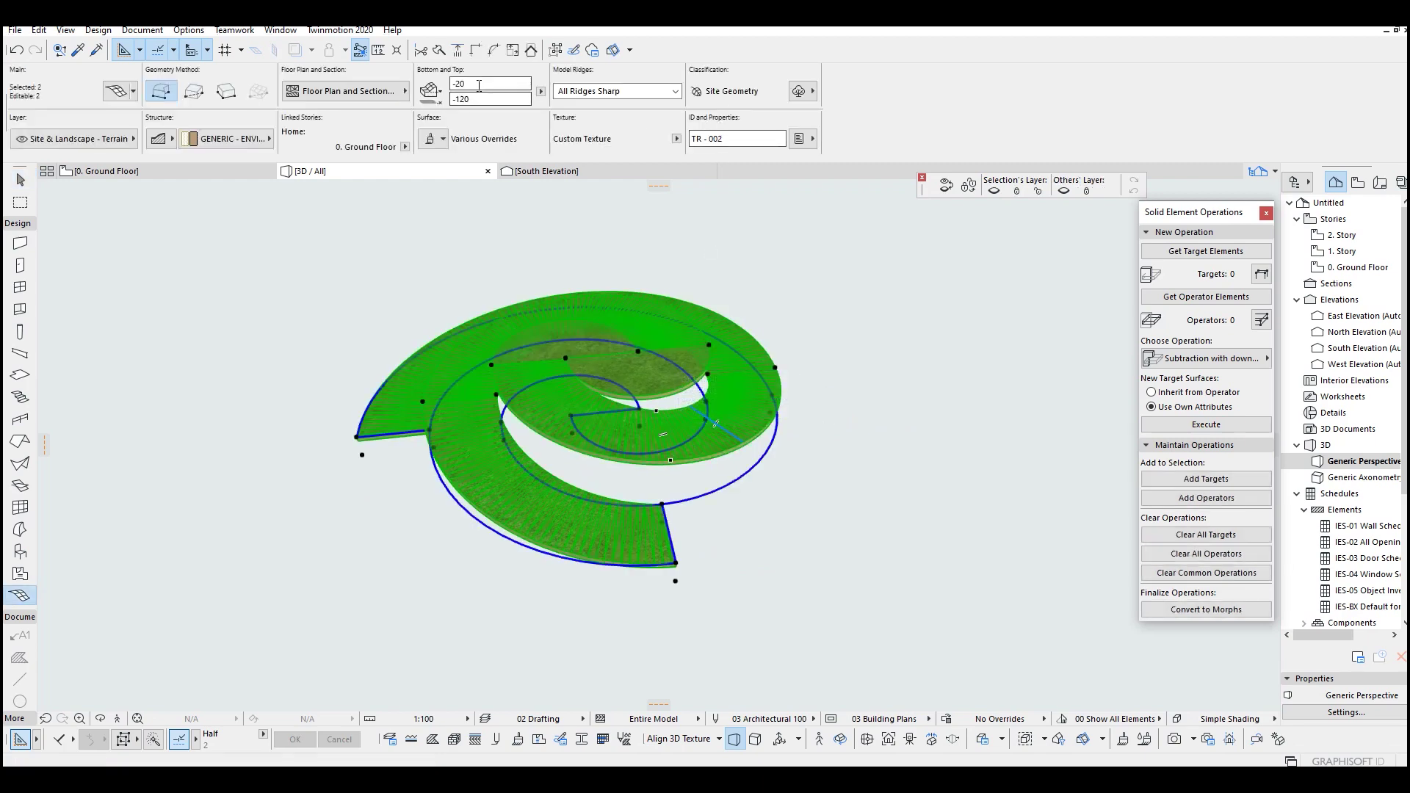
key("ctrl+t")
left_click(562, 414)
left_click(562, 434)
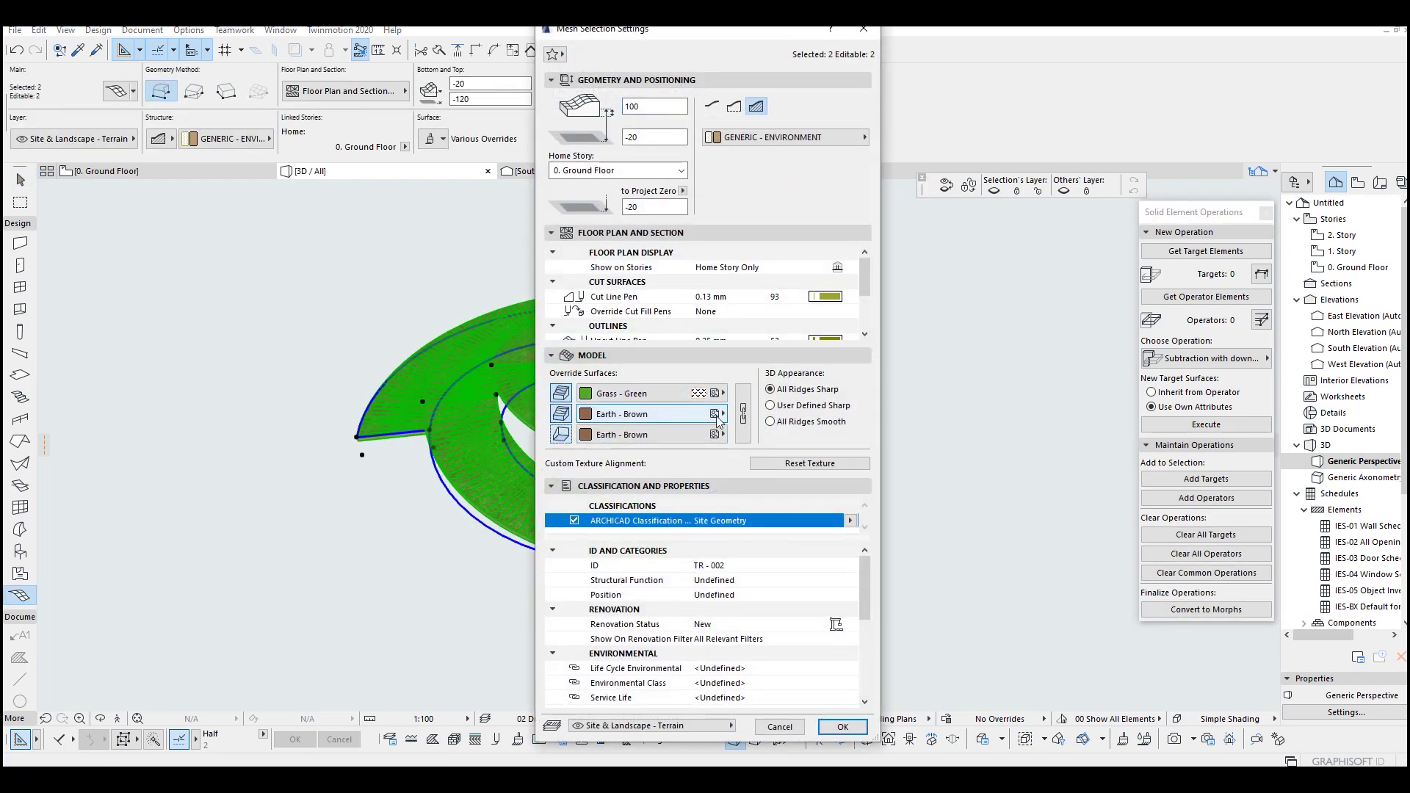
left_click(742, 414)
left_click(703, 415)
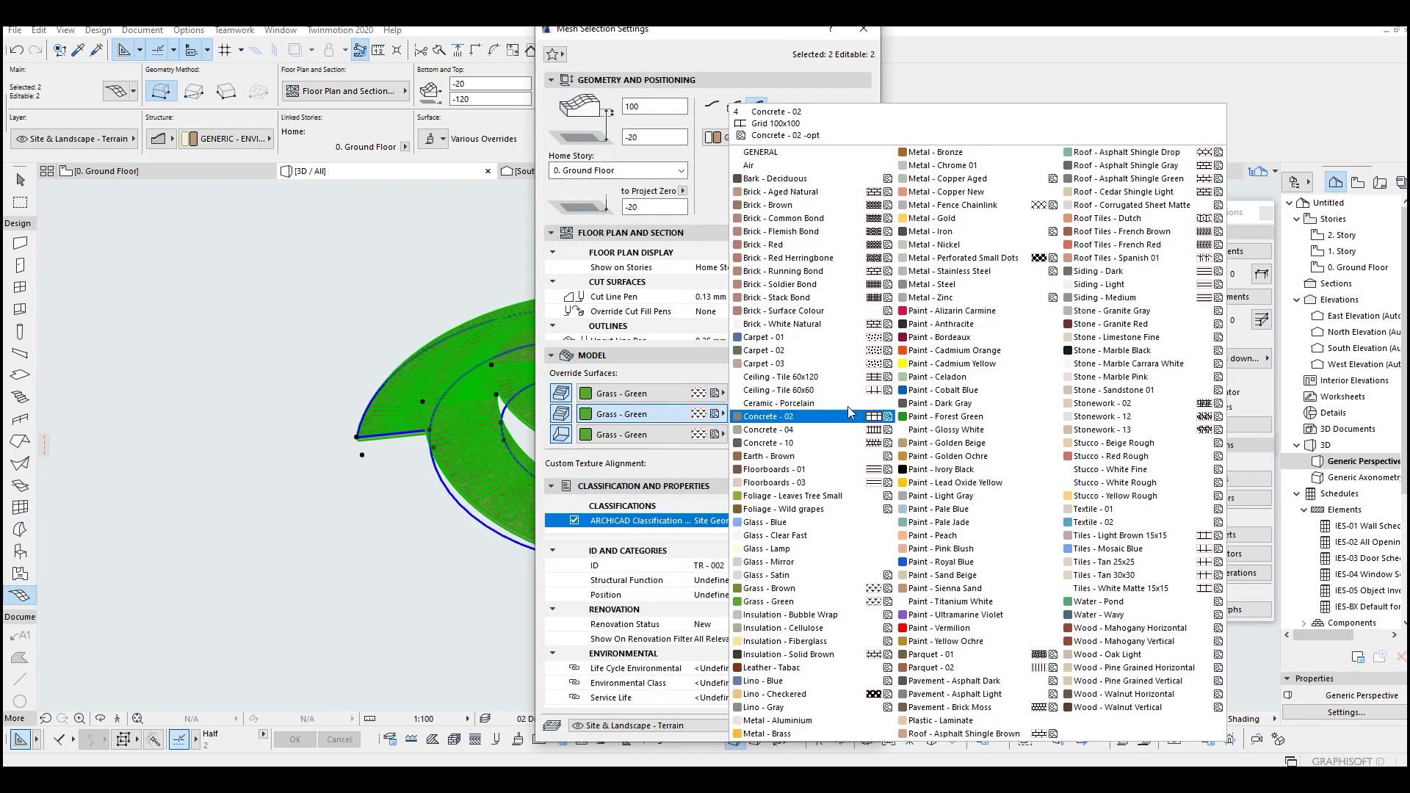
left_click(806, 424)
left_click(844, 729)
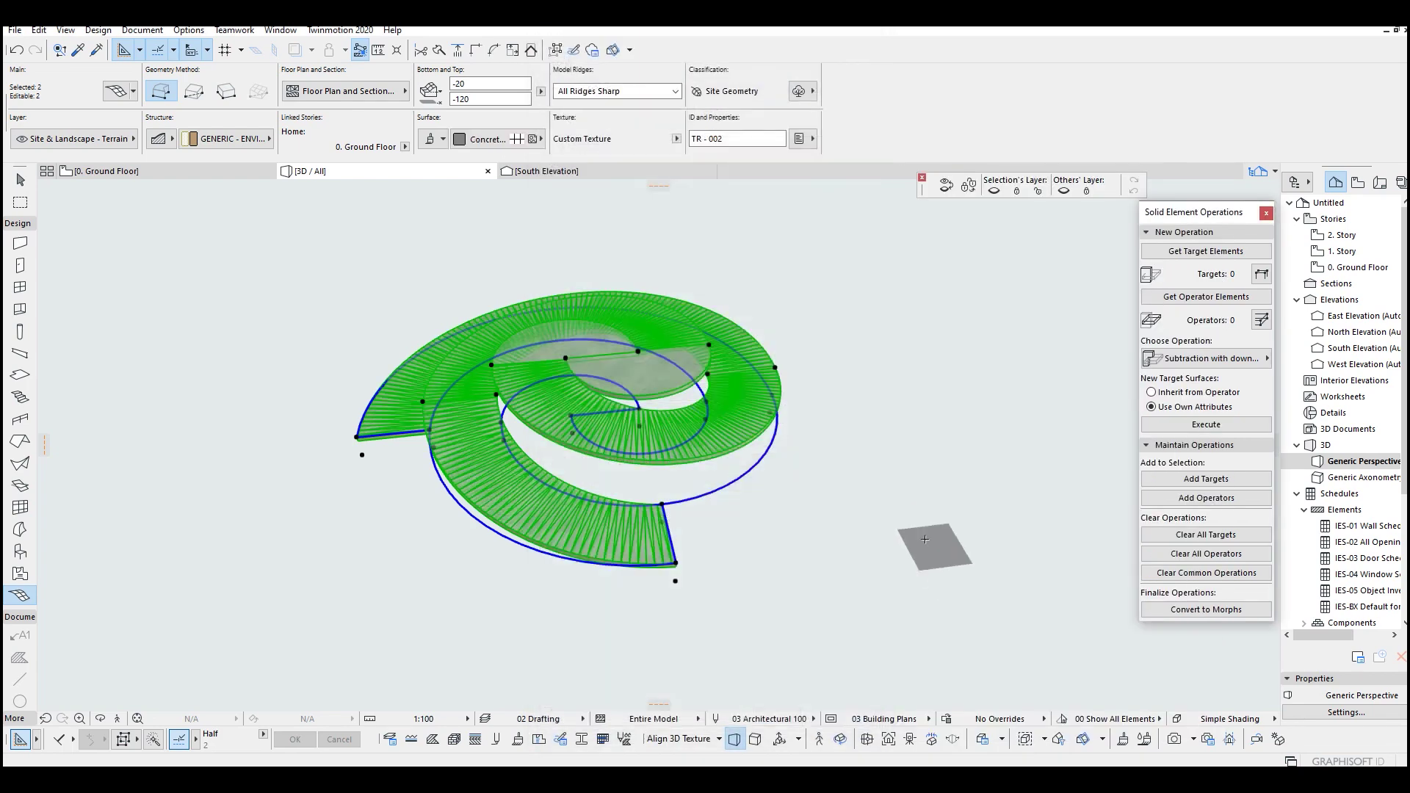
key("Escape")
key("Escape")
Turn off contours in the Simple Shading 3D style.
scroll(658, 445, "up", 1)
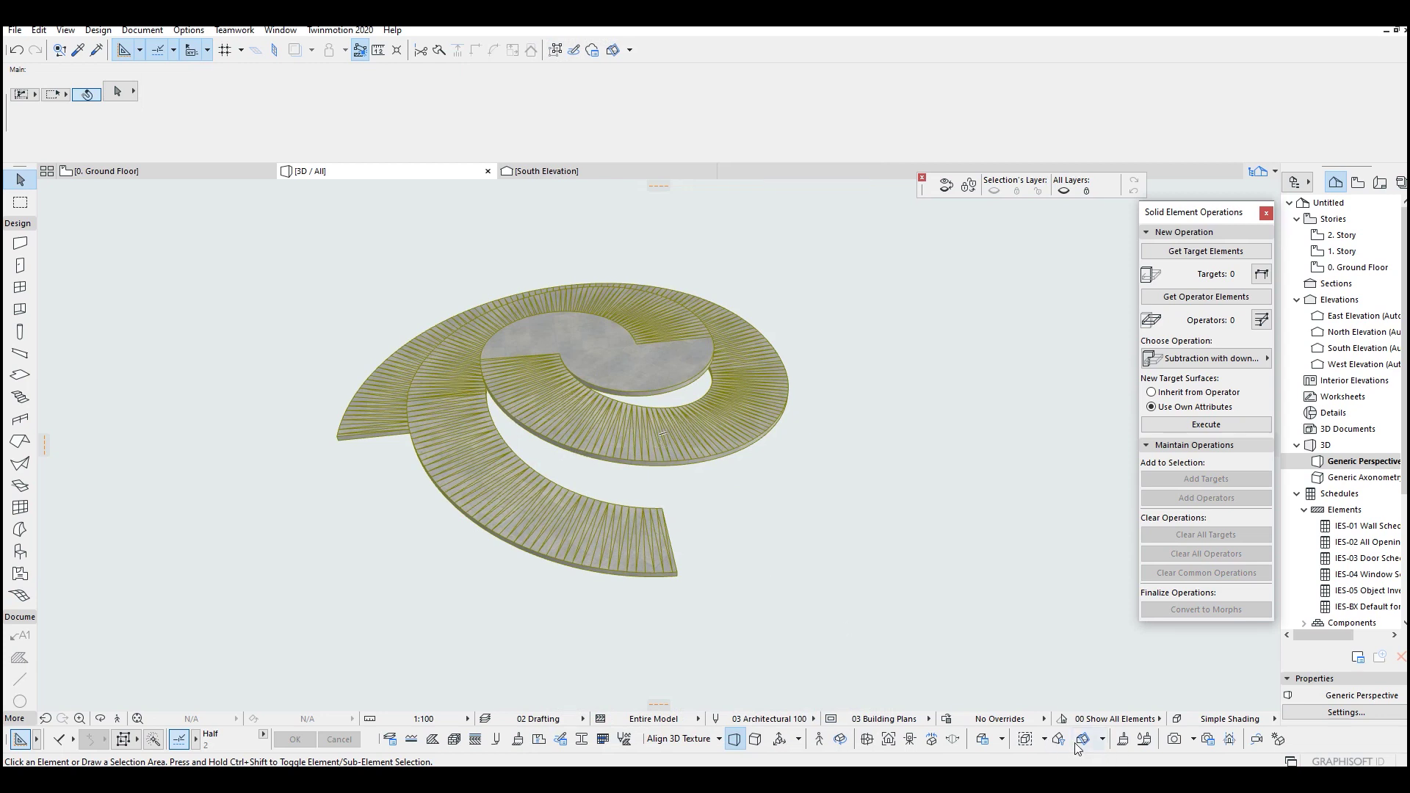
left_click(984, 739)
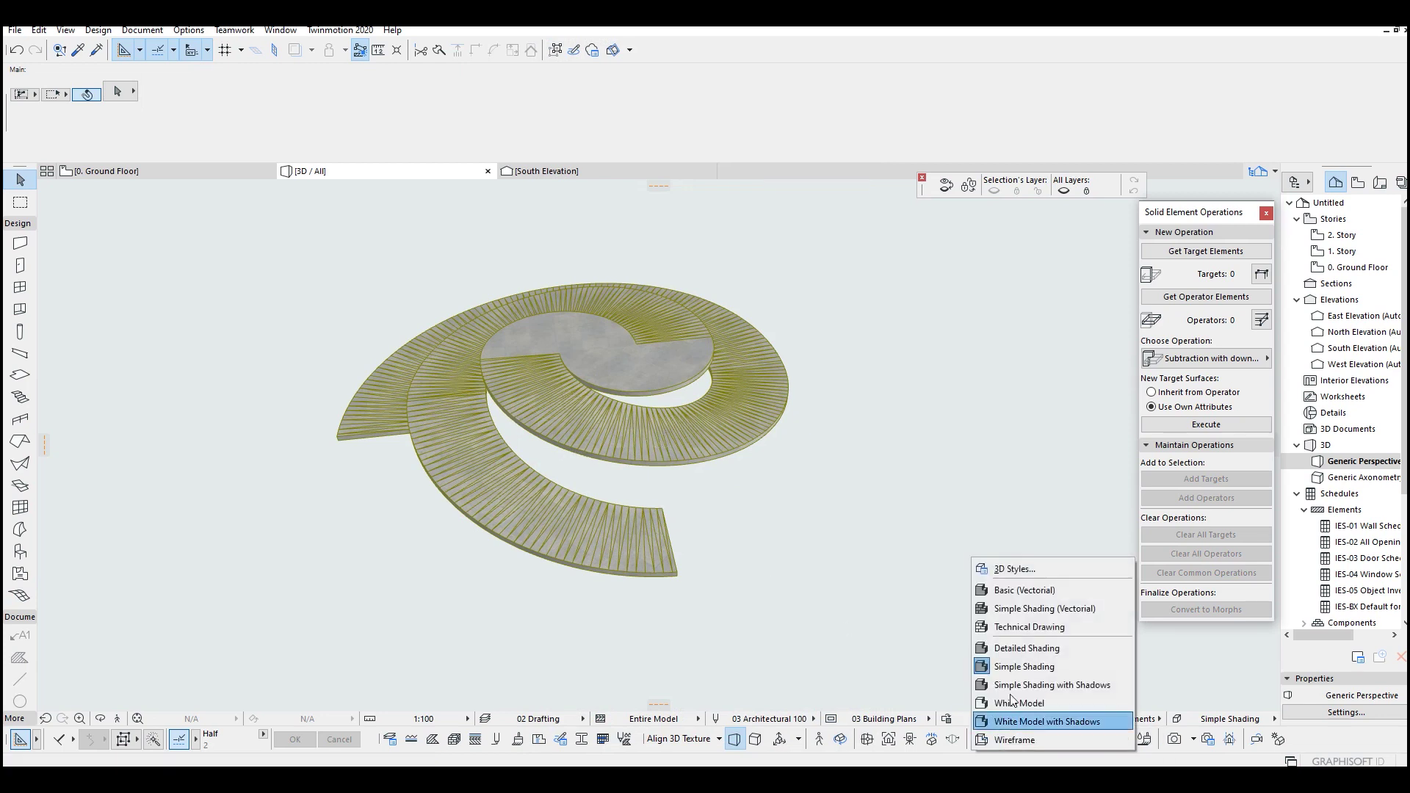
left_click(1014, 569)
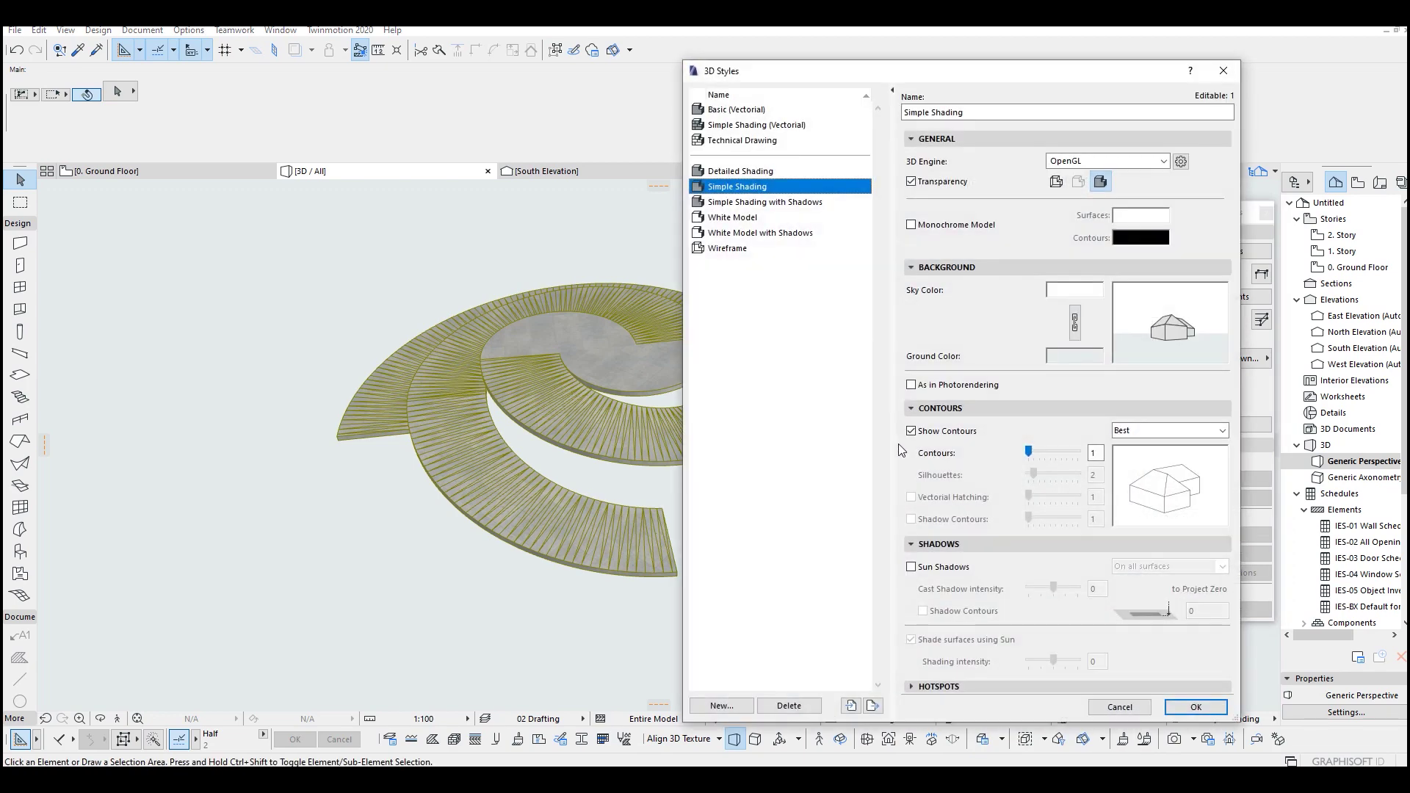
left_click(912, 432)
left_click(1210, 711)
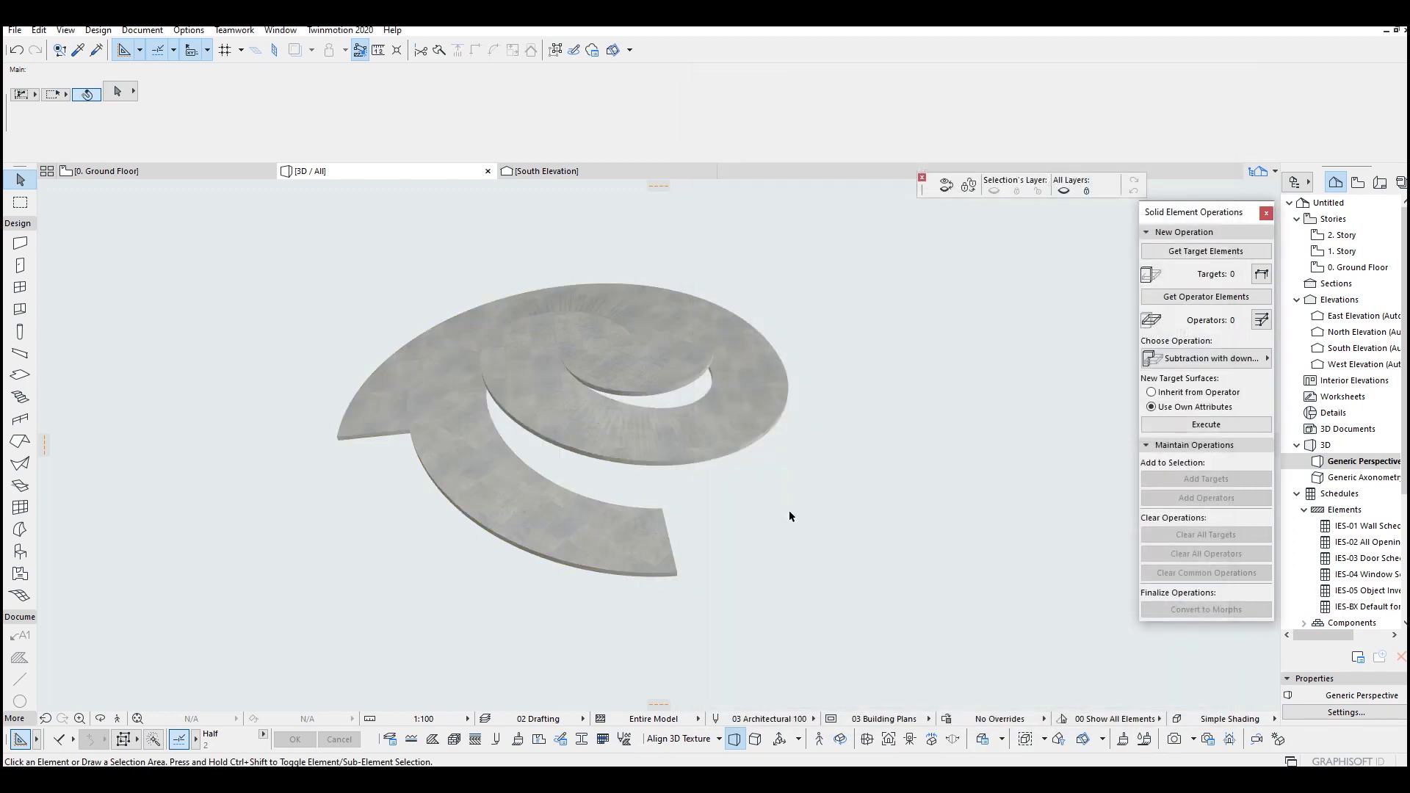
Set the 3D appearance of both spiral ramp meshes to All Ridges Smooth and deselect them.
middle_click_drag(603, 456, 692, 520)
middle_click_drag(691, 520, 916, 489, "shift")
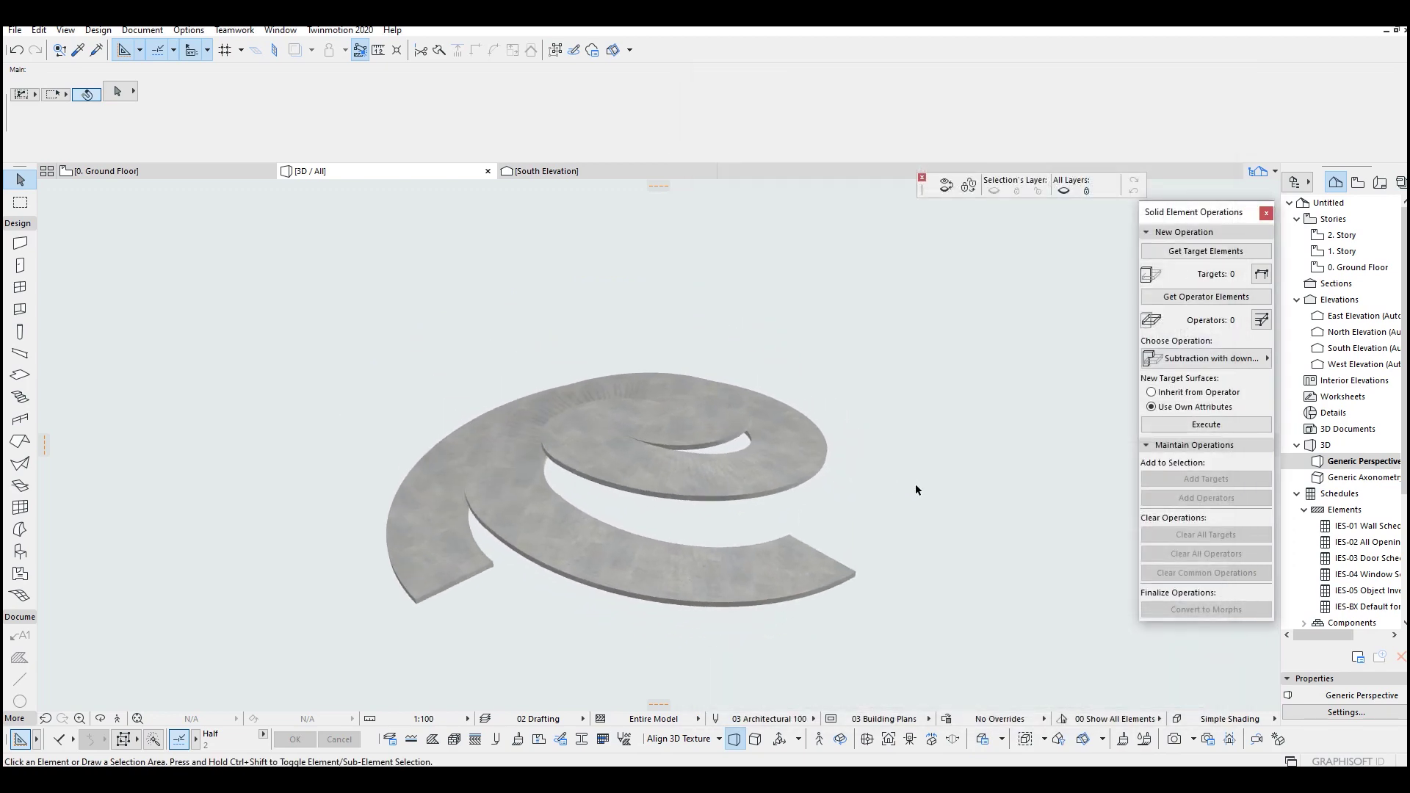
scroll(664, 494, "up", 10)
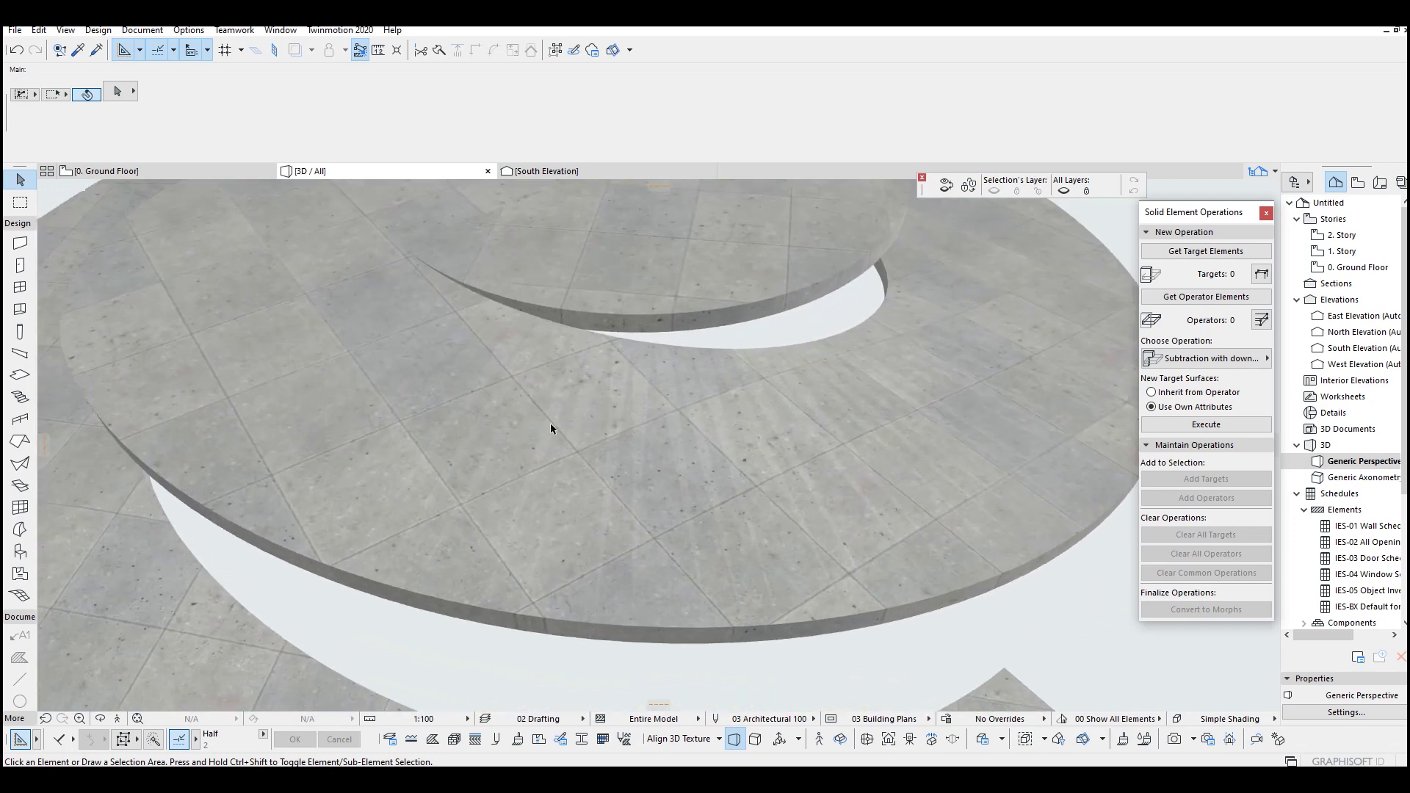
scroll(587, 412, "down", 6)
left_click(602, 585)
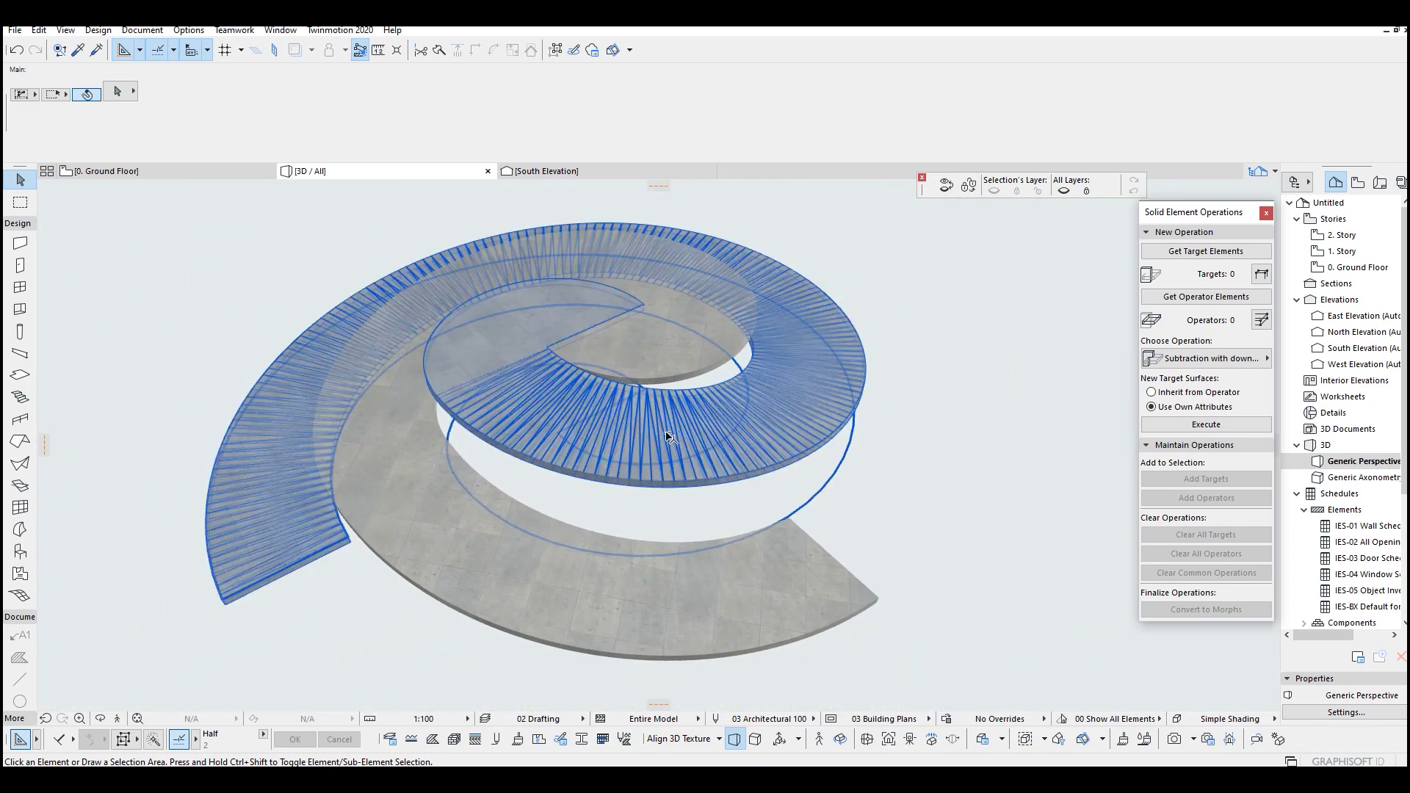
left_click(603, 585, "shift")
key("ctrl+t")
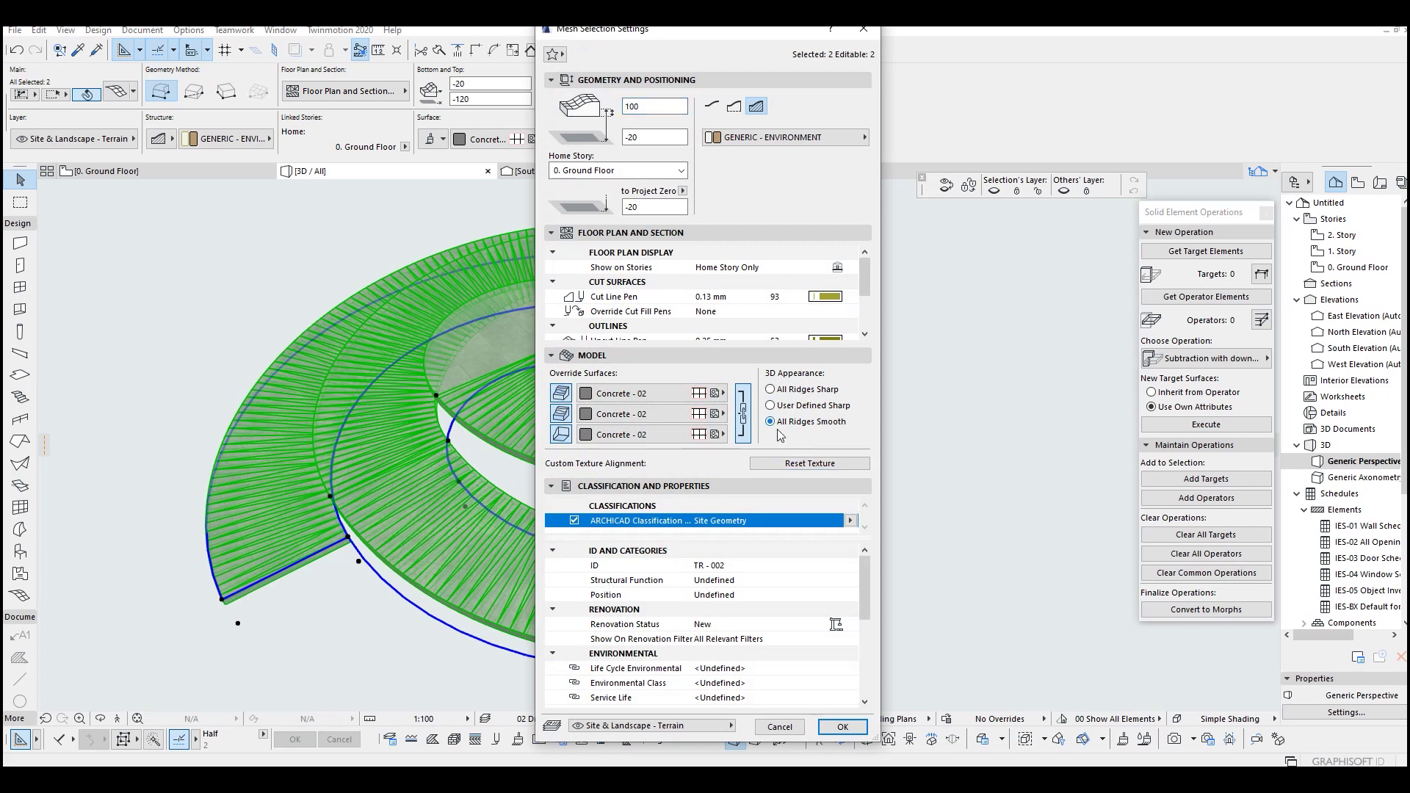
left_click(850, 733)
left_click(956, 536)
Draw a rectangular slab on the Ground Floor plan that surrounds the spiral meshes with a wide margin.
scroll(936, 536, "down", 5)
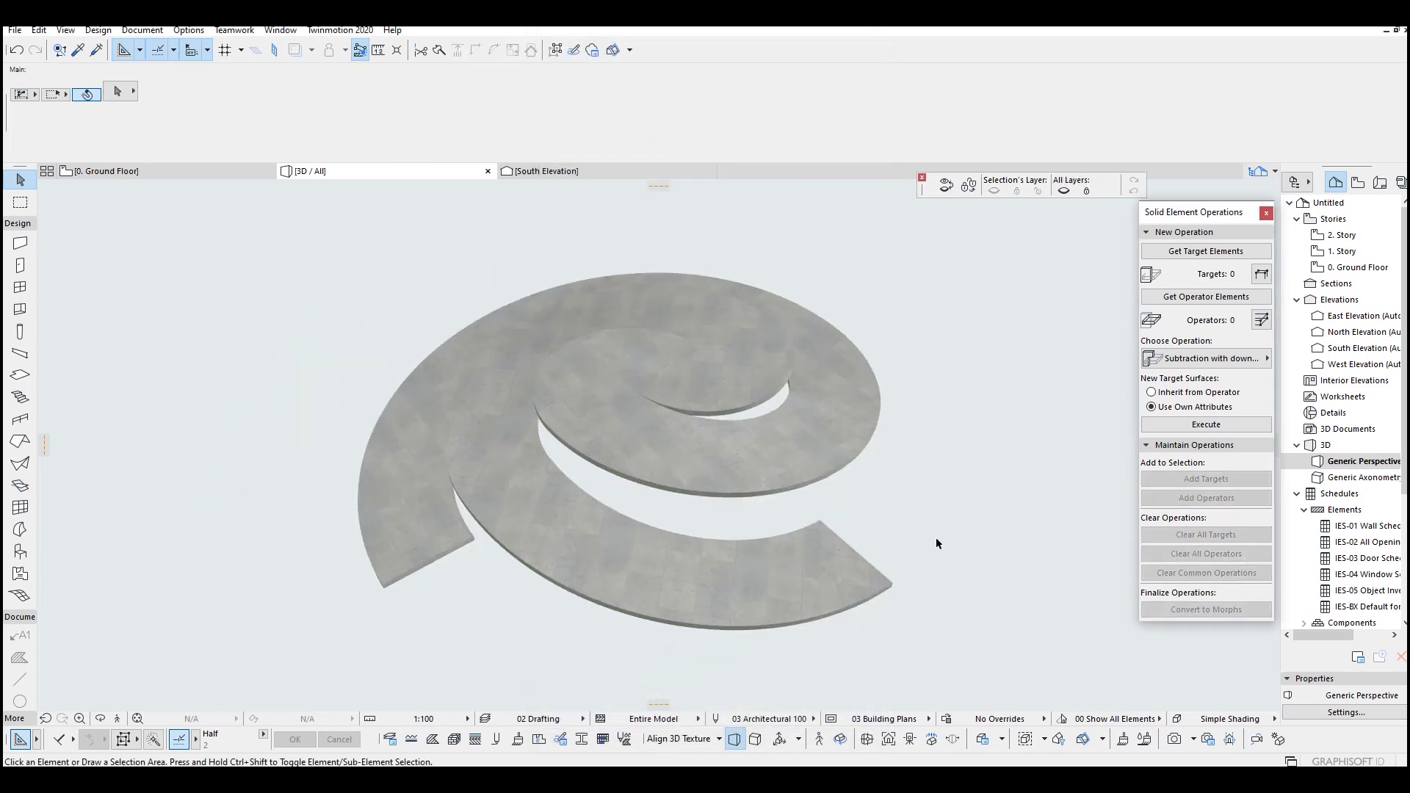
middle_click_drag(847, 535, 777, 441, "shift")
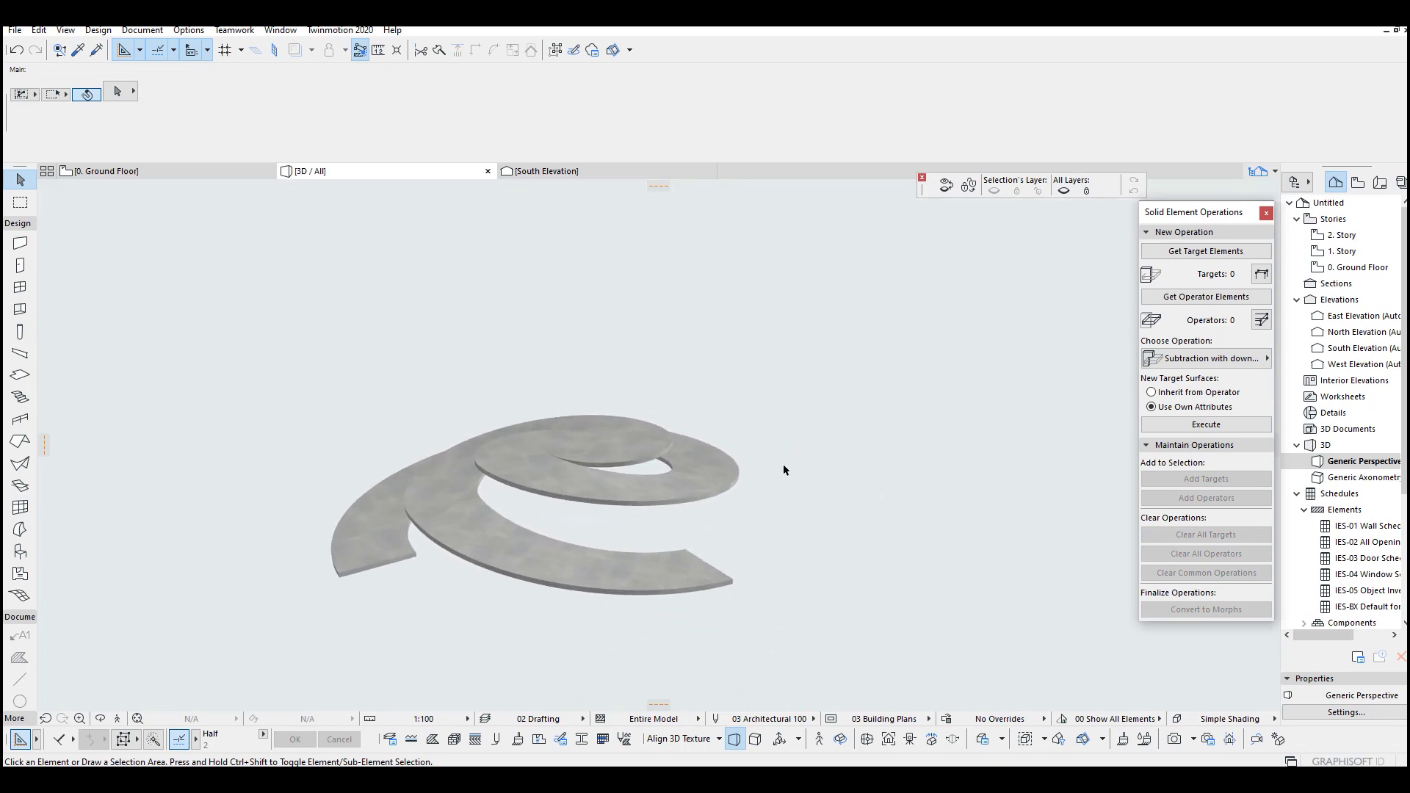
left_click(20, 375)
key("F2")
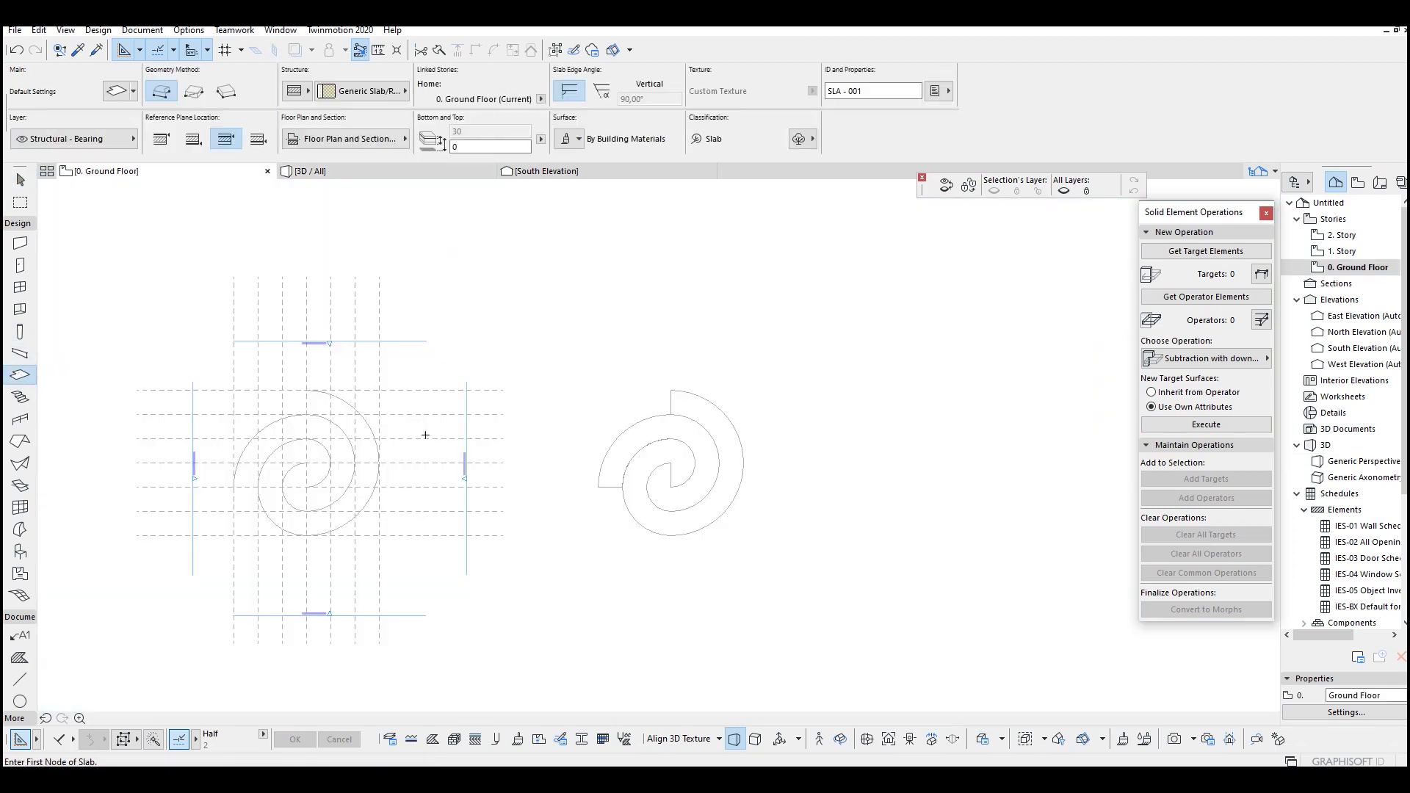
left_click(543, 346)
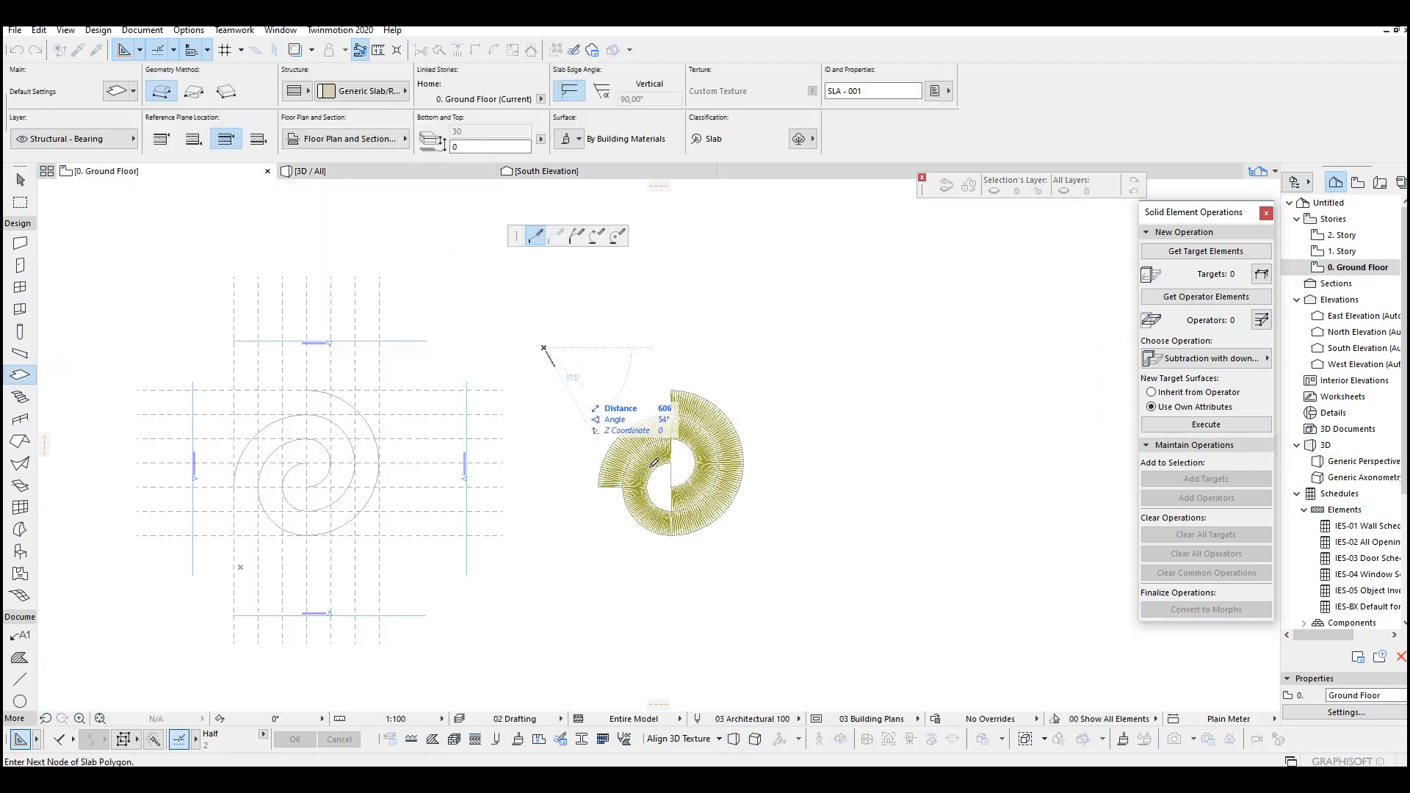
left_click(185, 90)
left_click(806, 592)
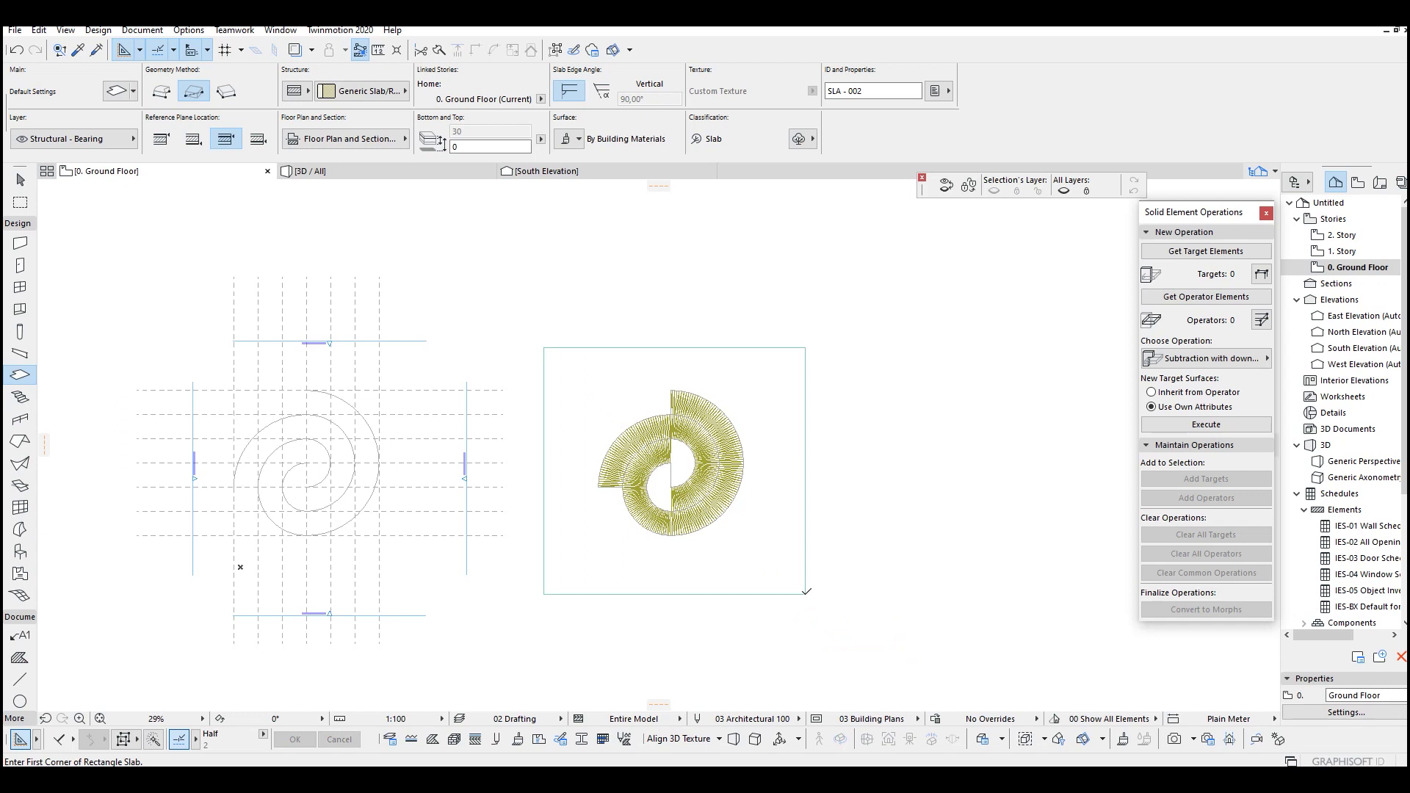
Override the top surface of the ground slab with a dark grey tiled material in the 3D view.
key("F3")
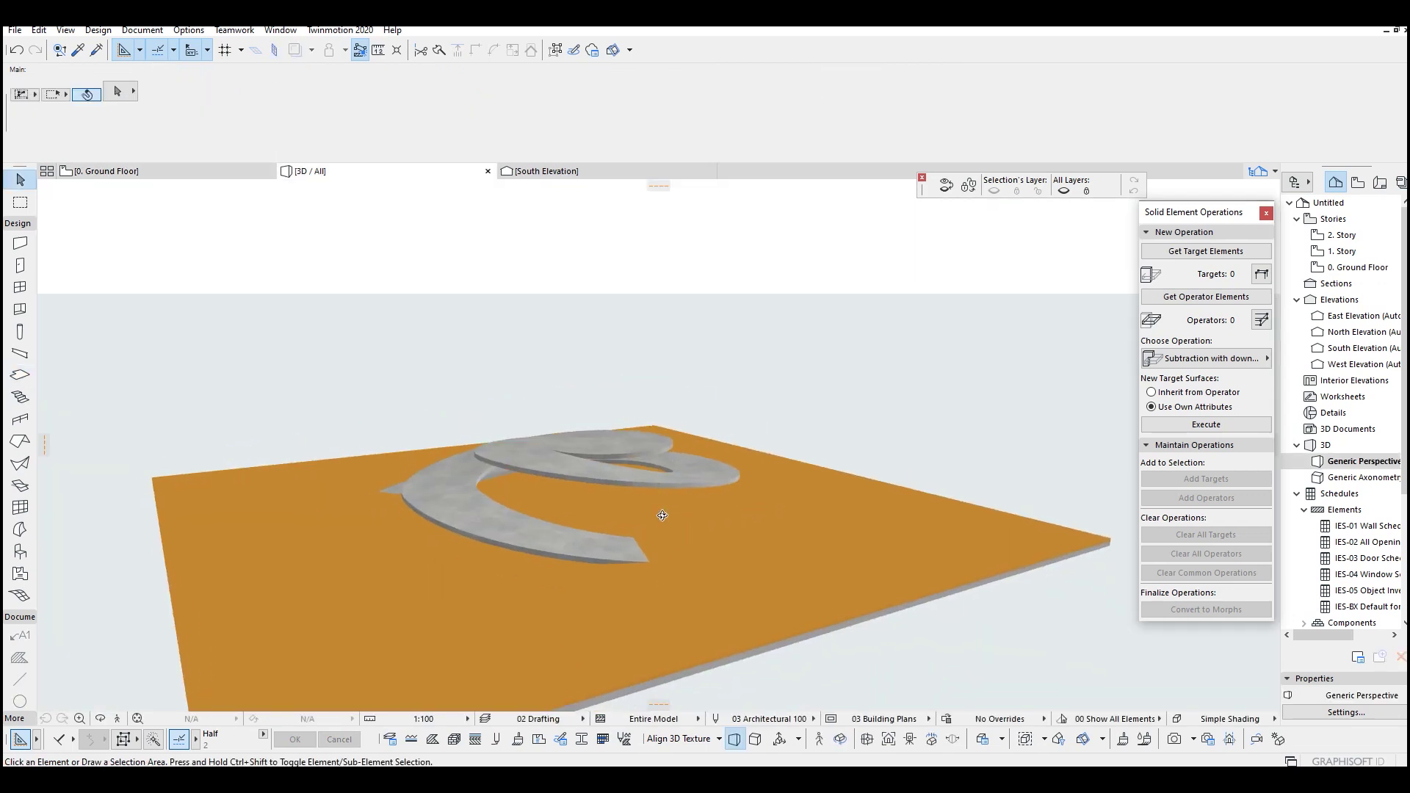
left_click(661, 515)
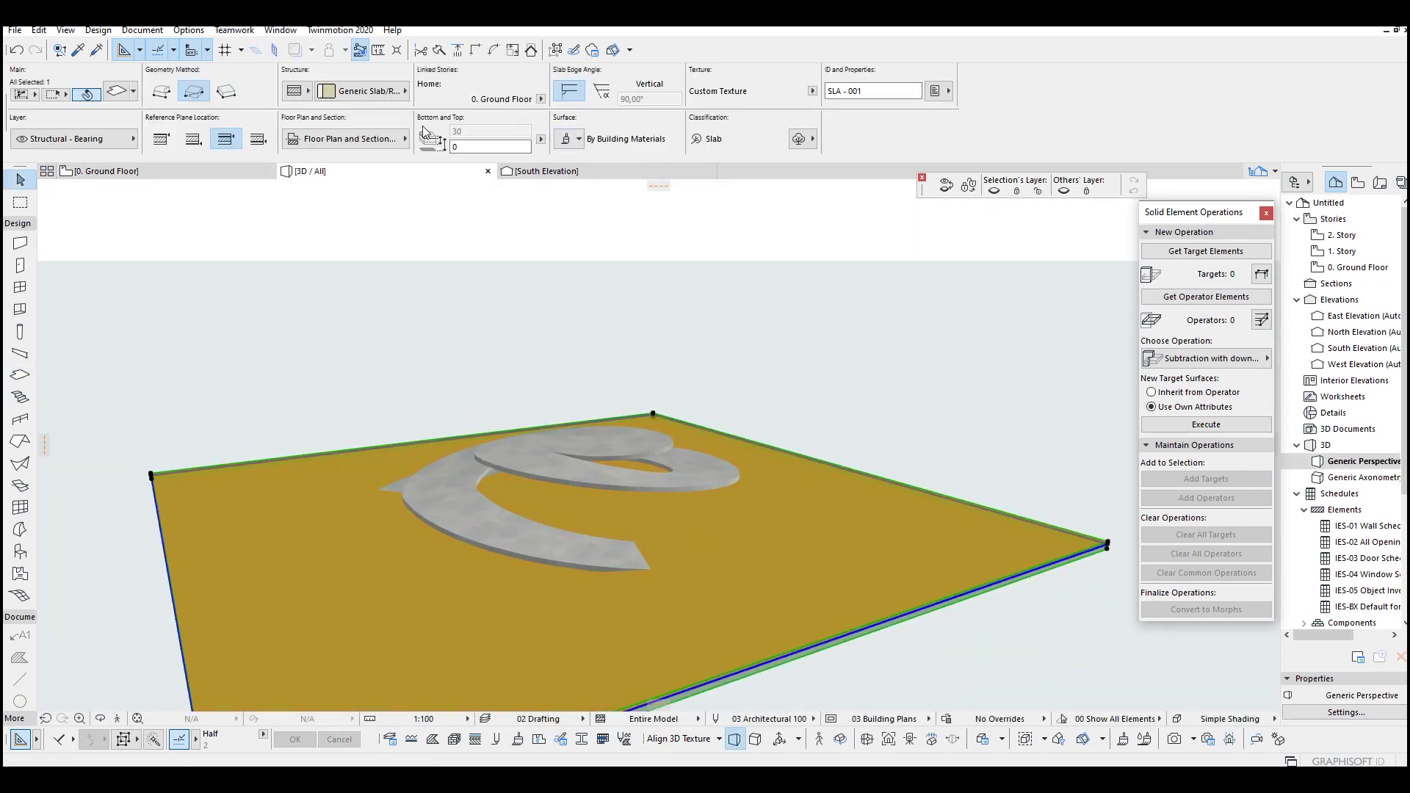
left_click(382, 97)
left_click(367, 100)
key("ctrl+t")
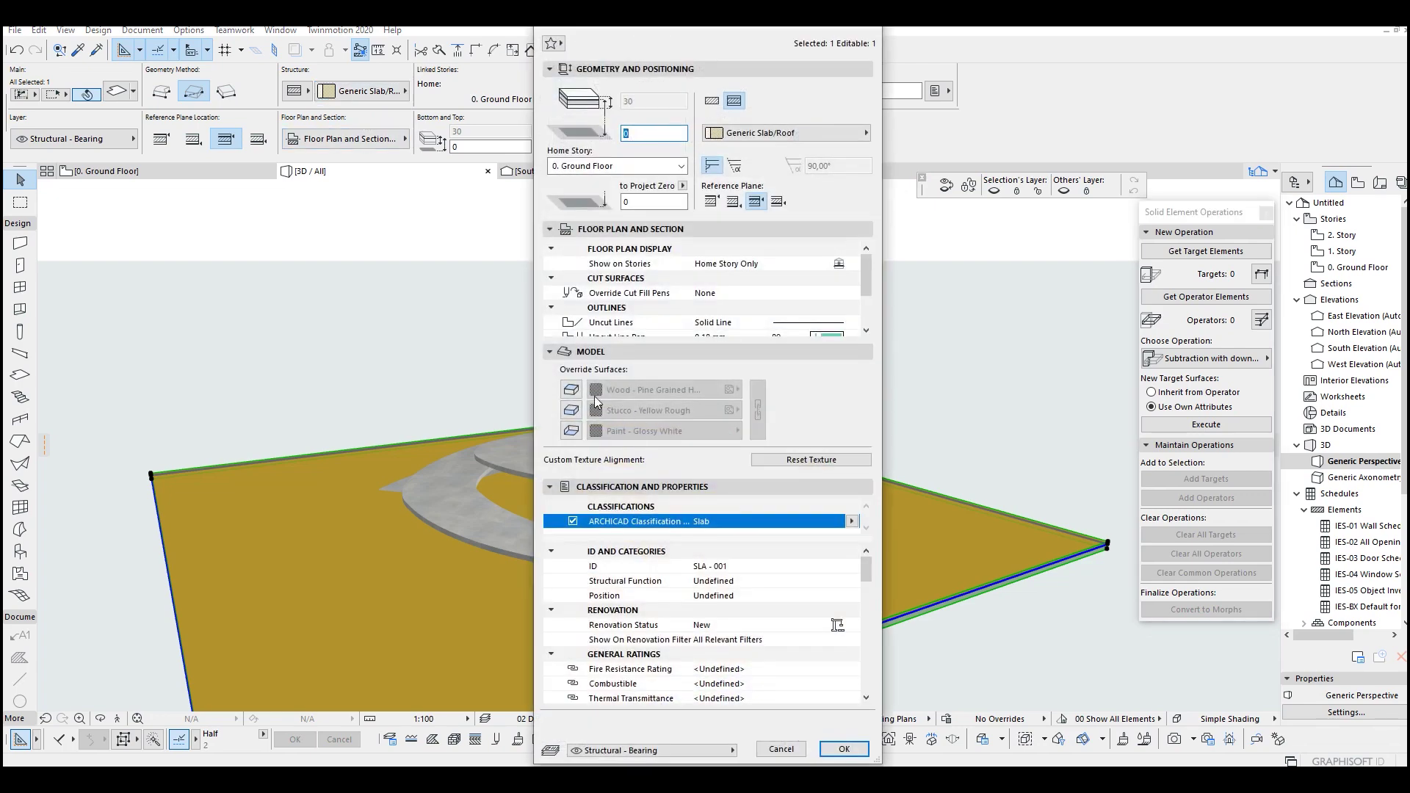
left_click(642, 395)
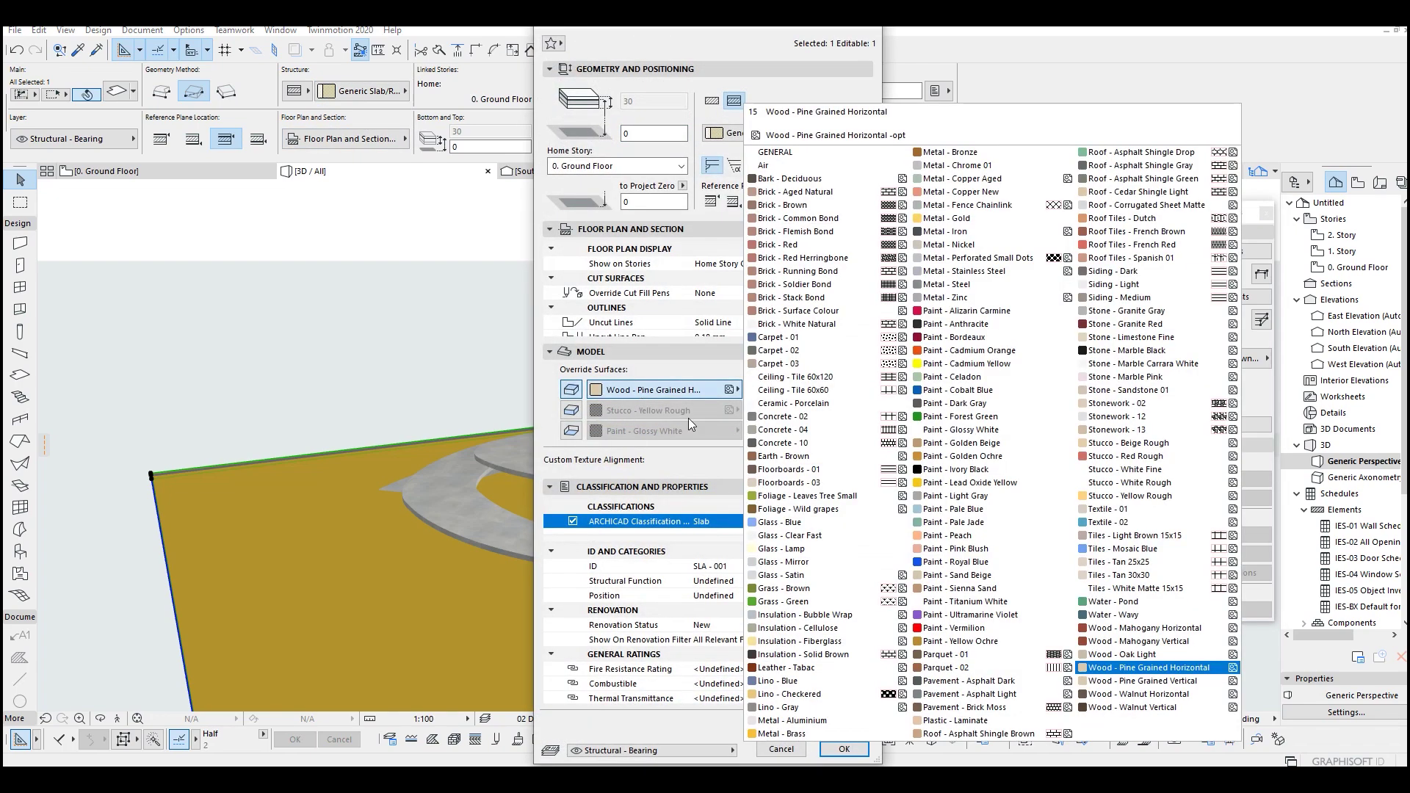
left_click(829, 447)
left_click(843, 749)
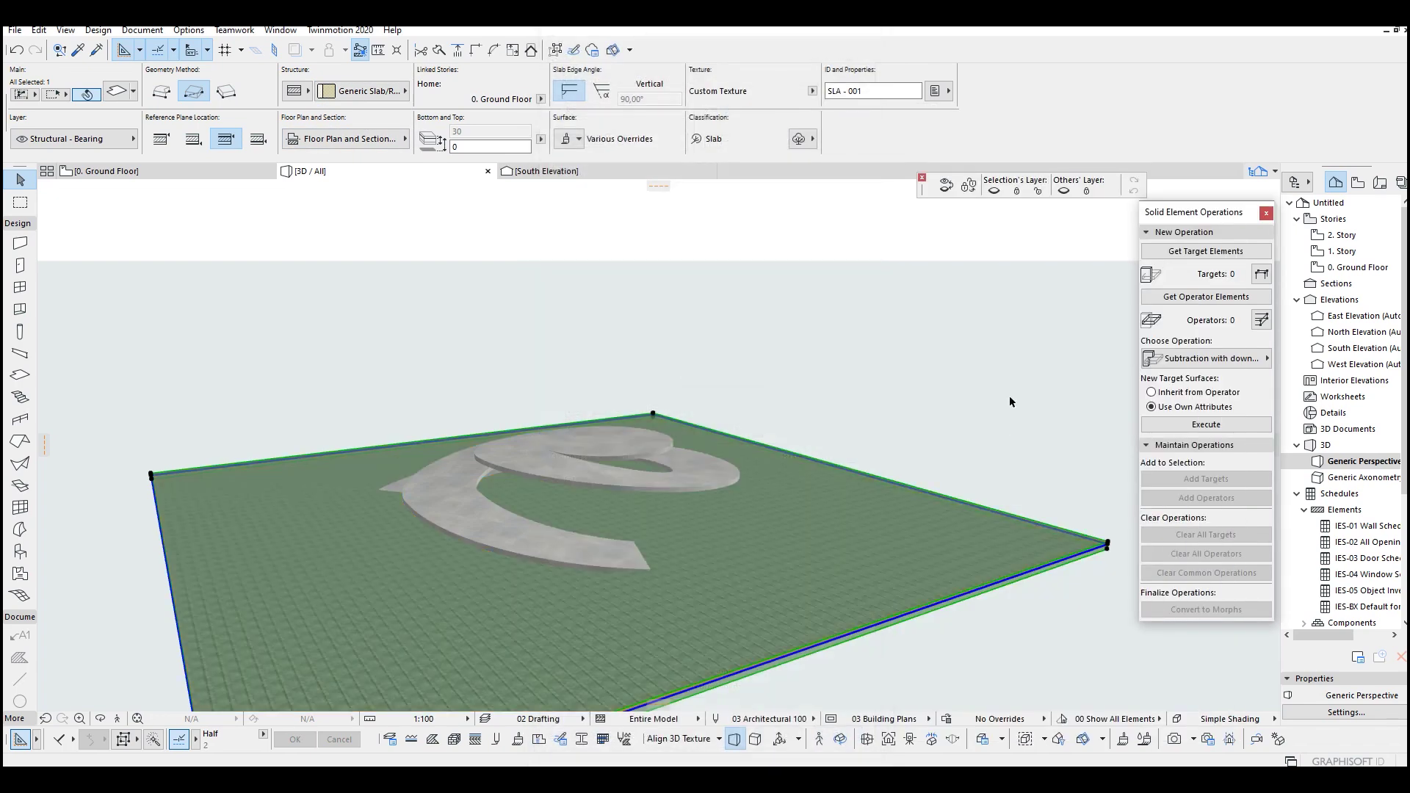
Open the default Curtain Wall settings and remove the 30-wide column B from the scheme grid.
middle_click_drag(830, 440, 626, 520, "shift")
middle_click_drag(417, 486, 220, 489, "shift")
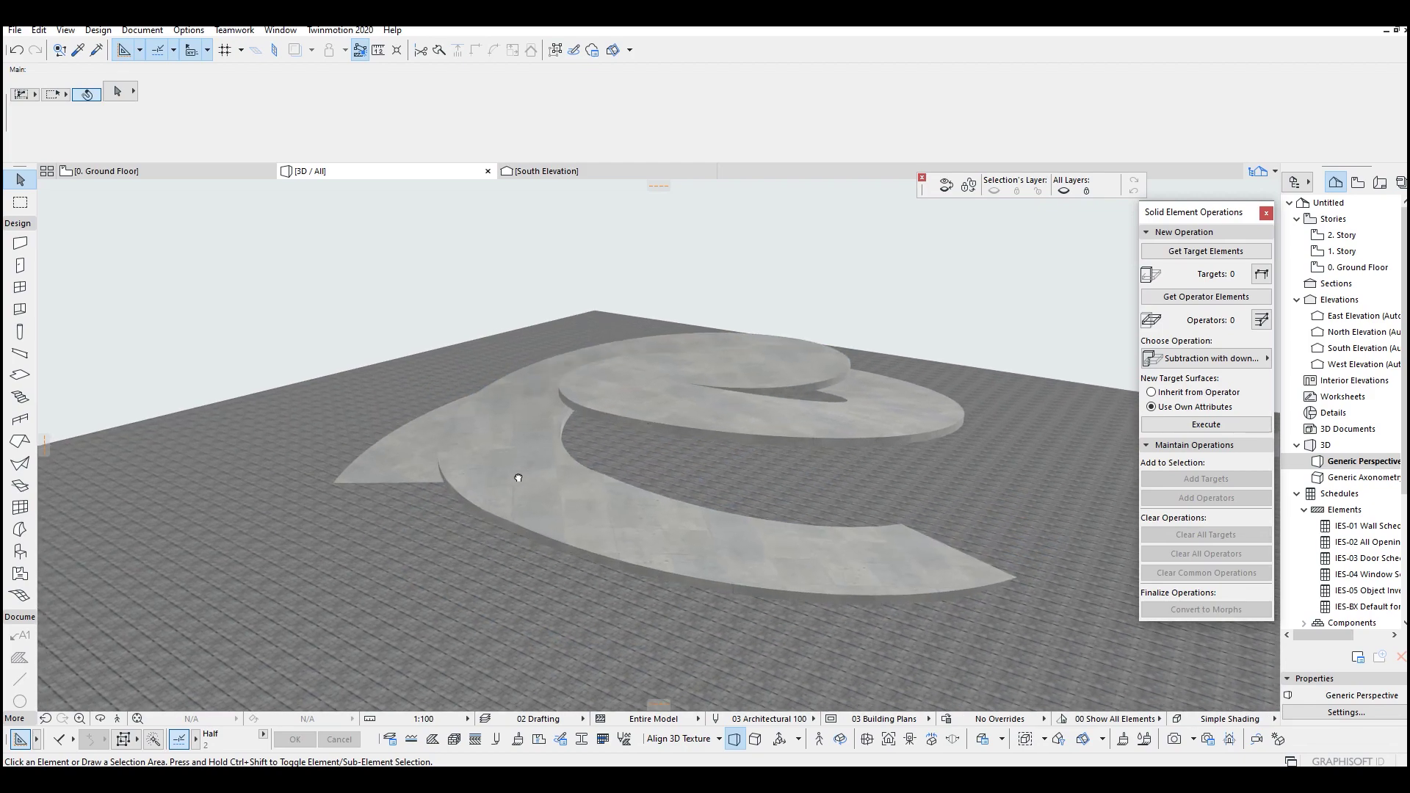
left_click(22, 507)
middle_click_drag(731, 483, 663, 510)
key("ctrl+t")
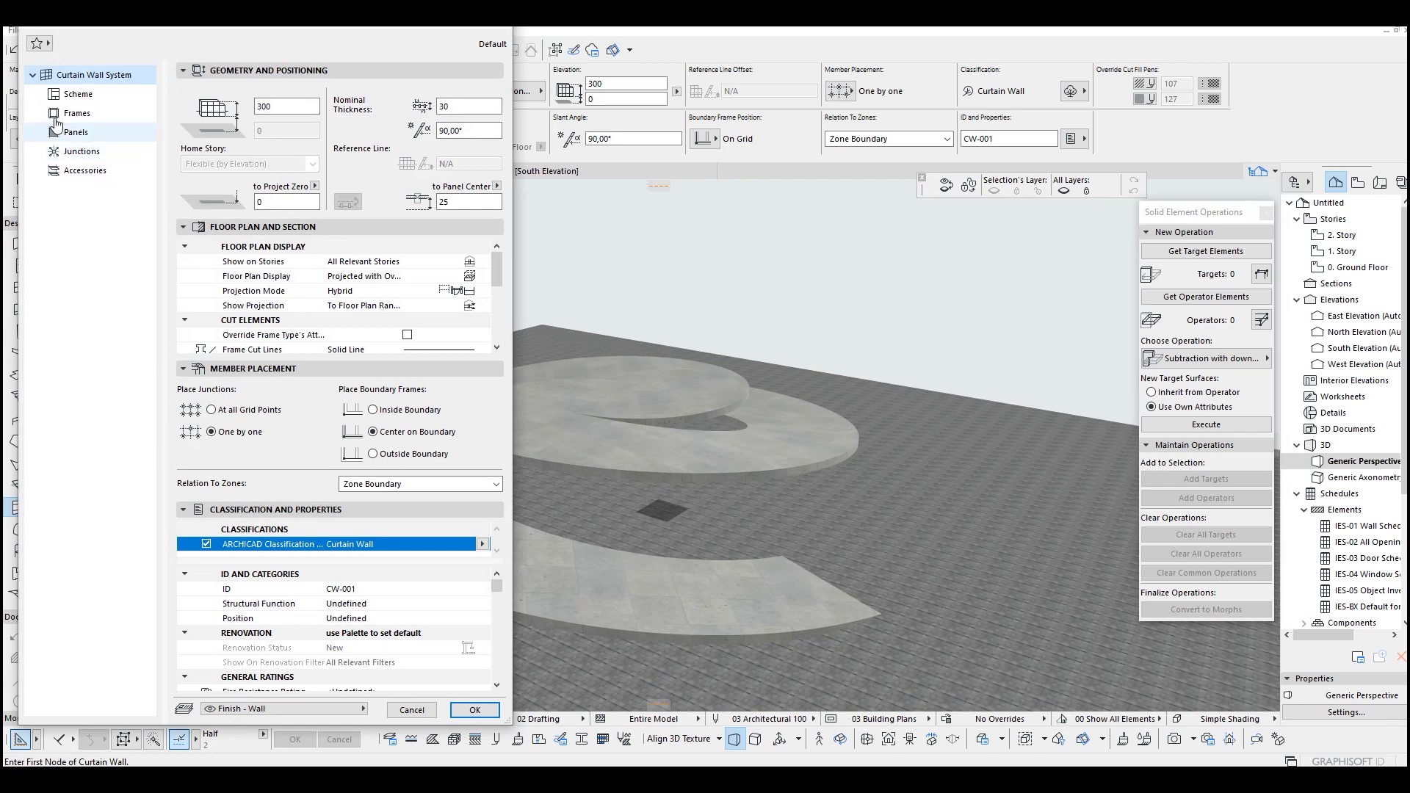
left_click(78, 94)
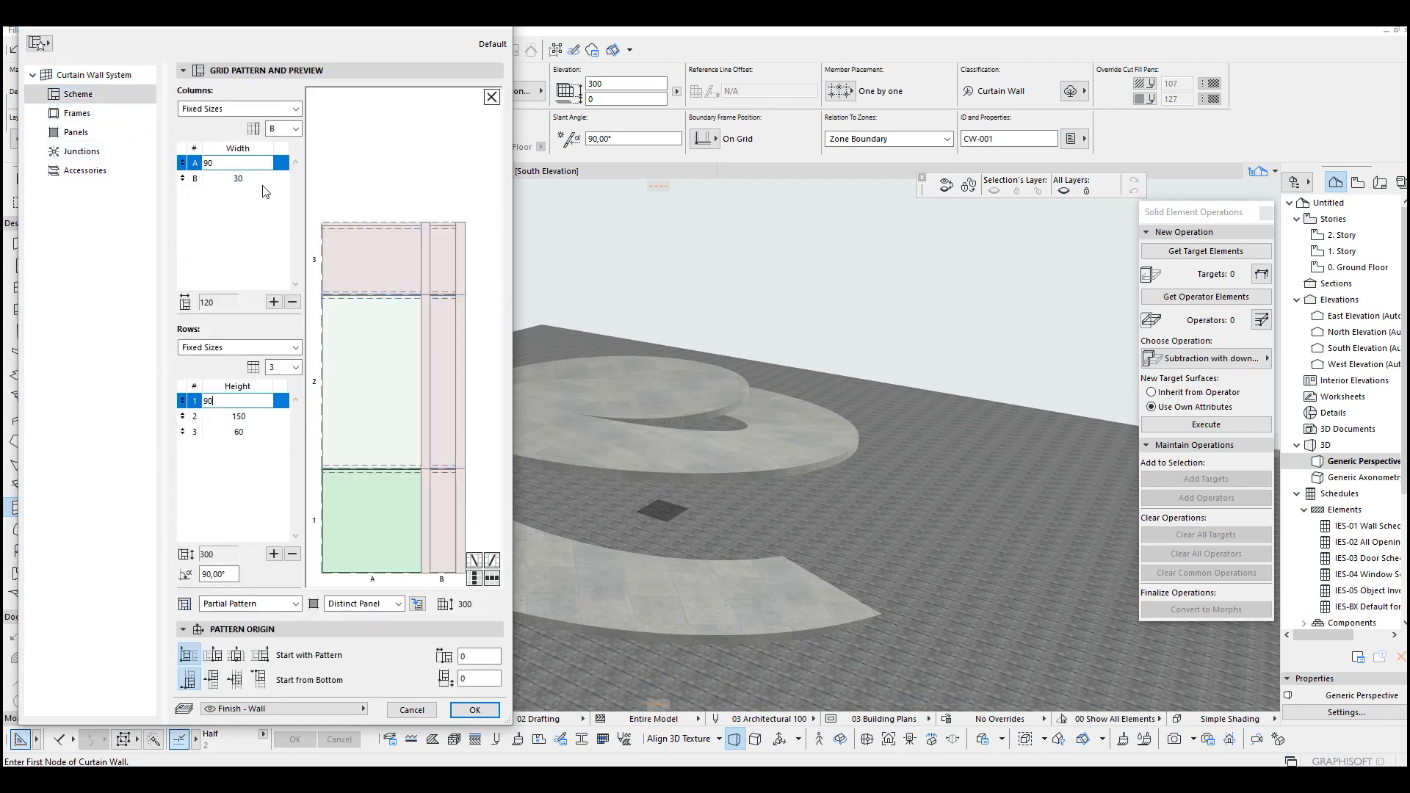
left_click(252, 178)
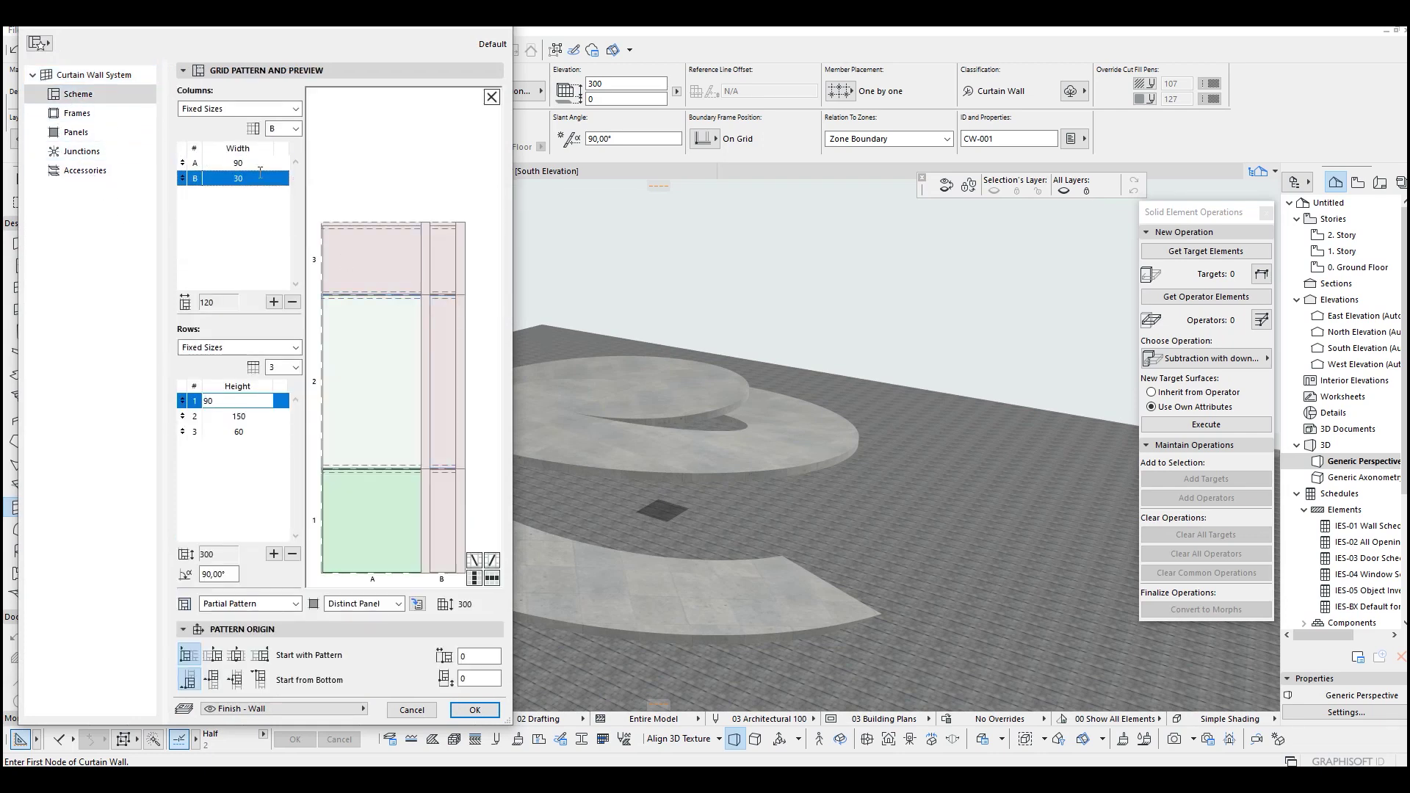
left_click(293, 303)
Reduce the curtain wall scheme to a single row, set its height to 250, and accept the settings.
left_click(263, 437)
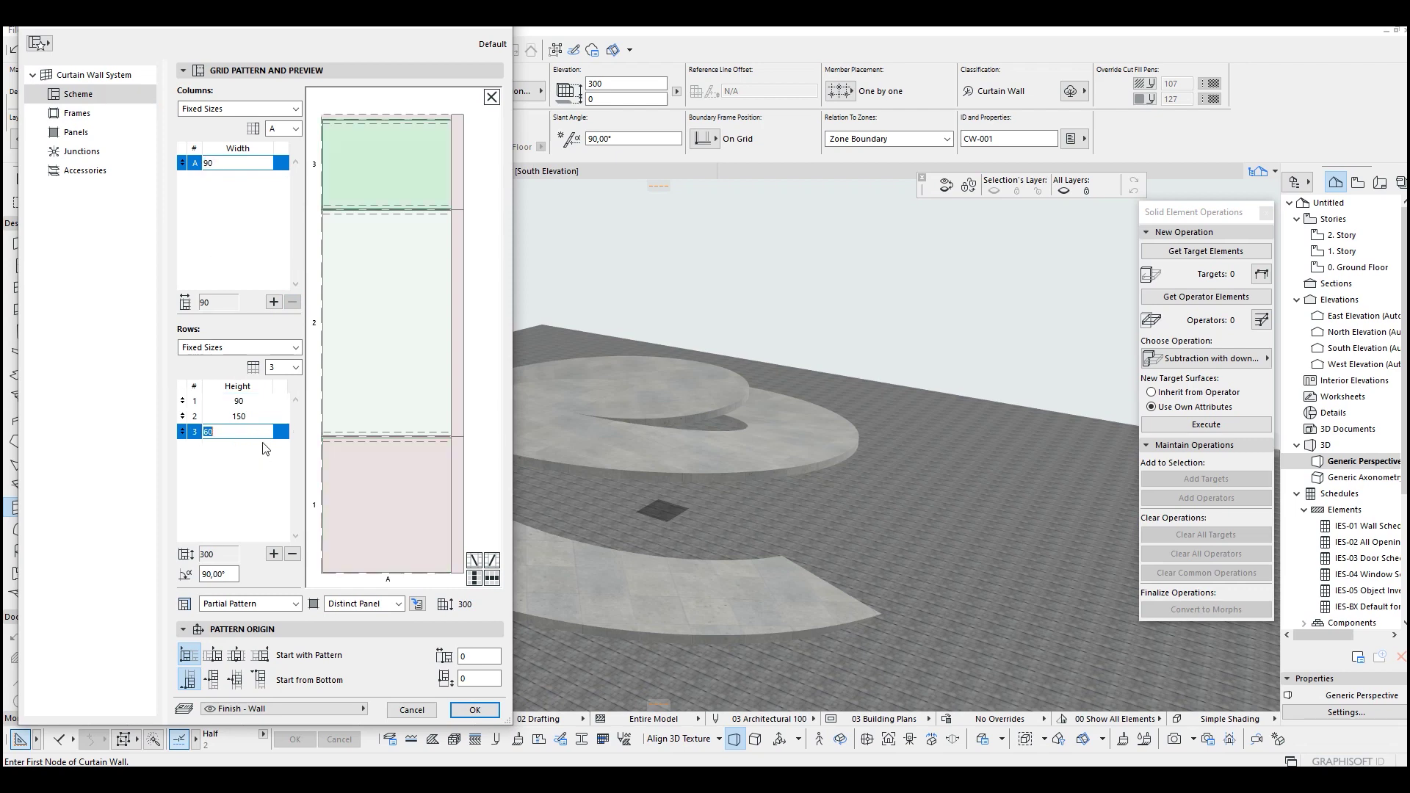
left_click(292, 554)
left_click(293, 554)
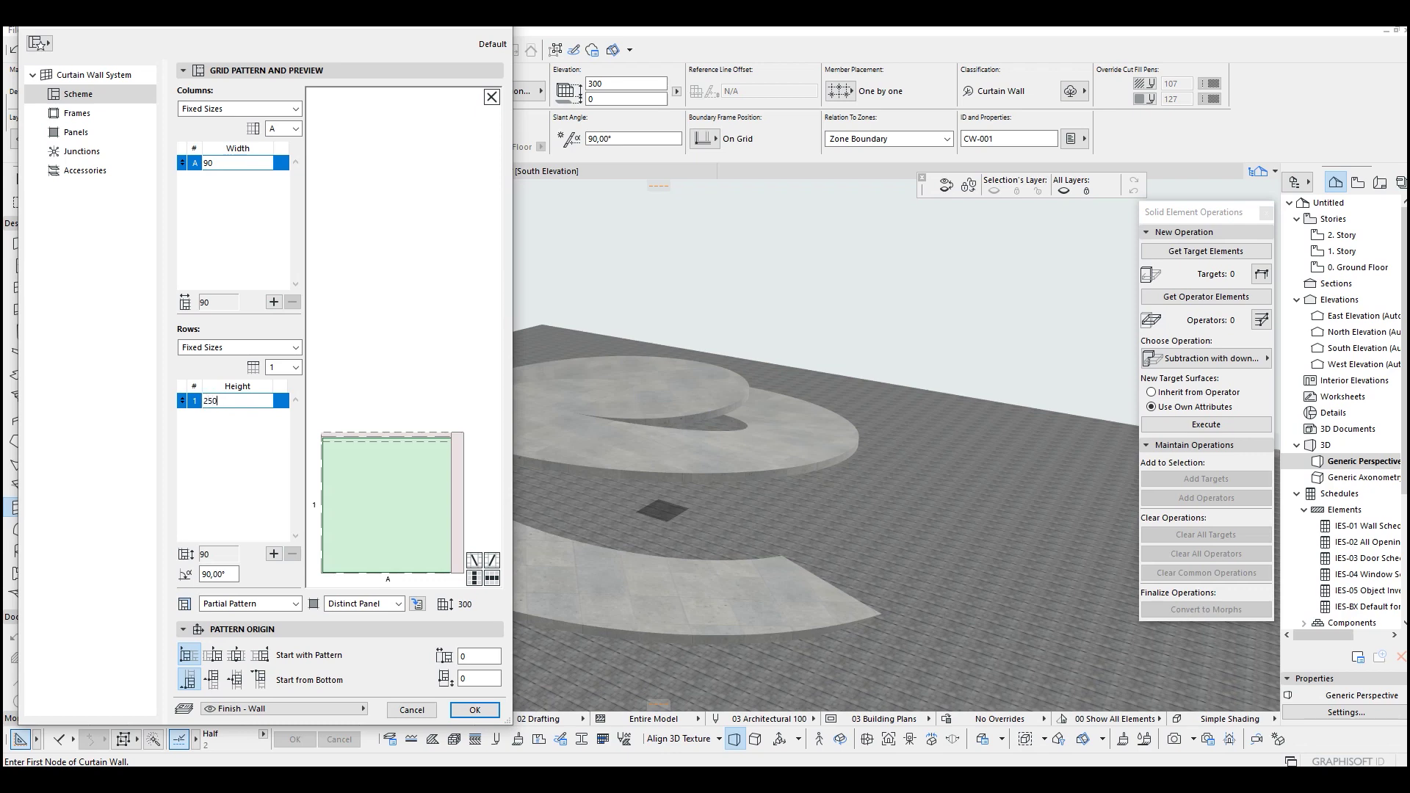
left_click(202, 475)
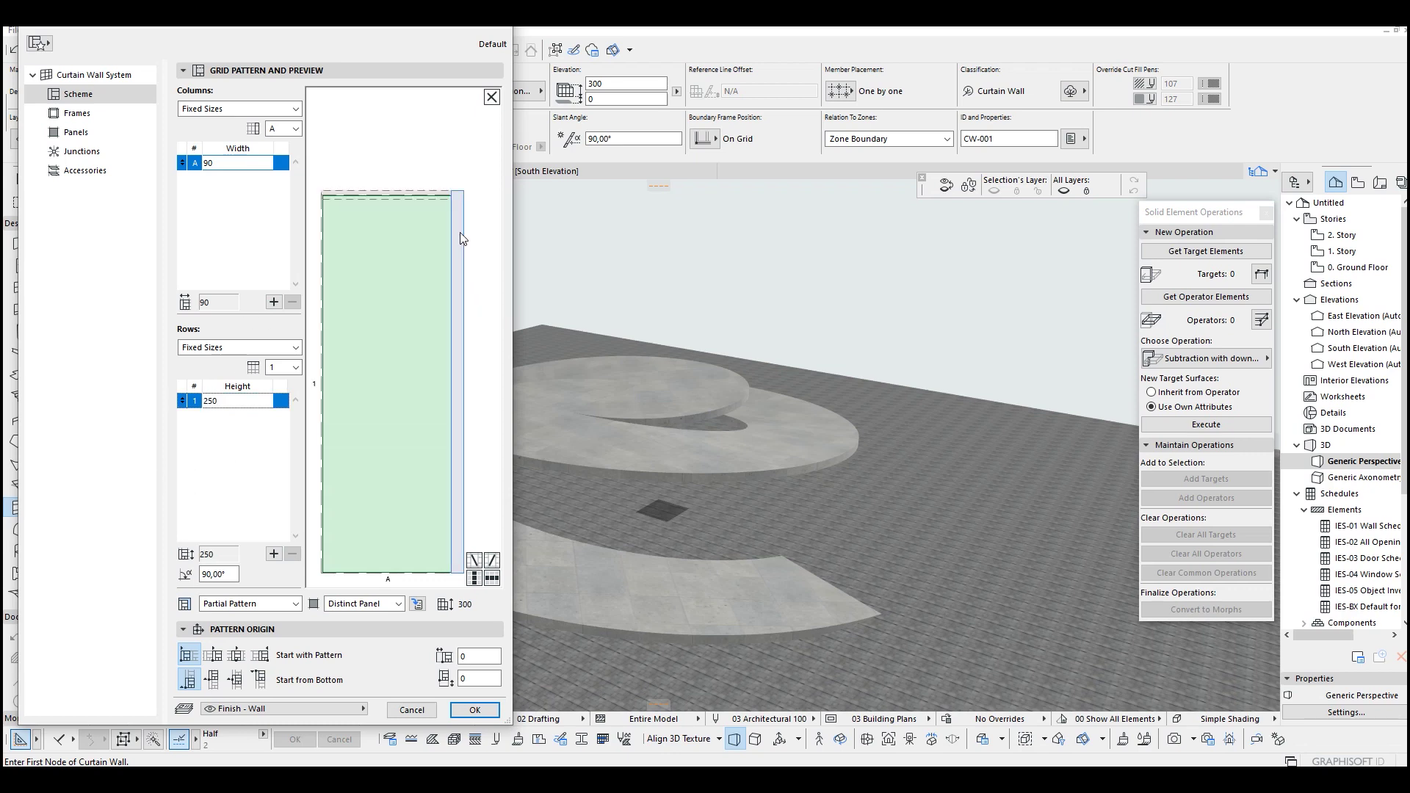
left_click(383, 235)
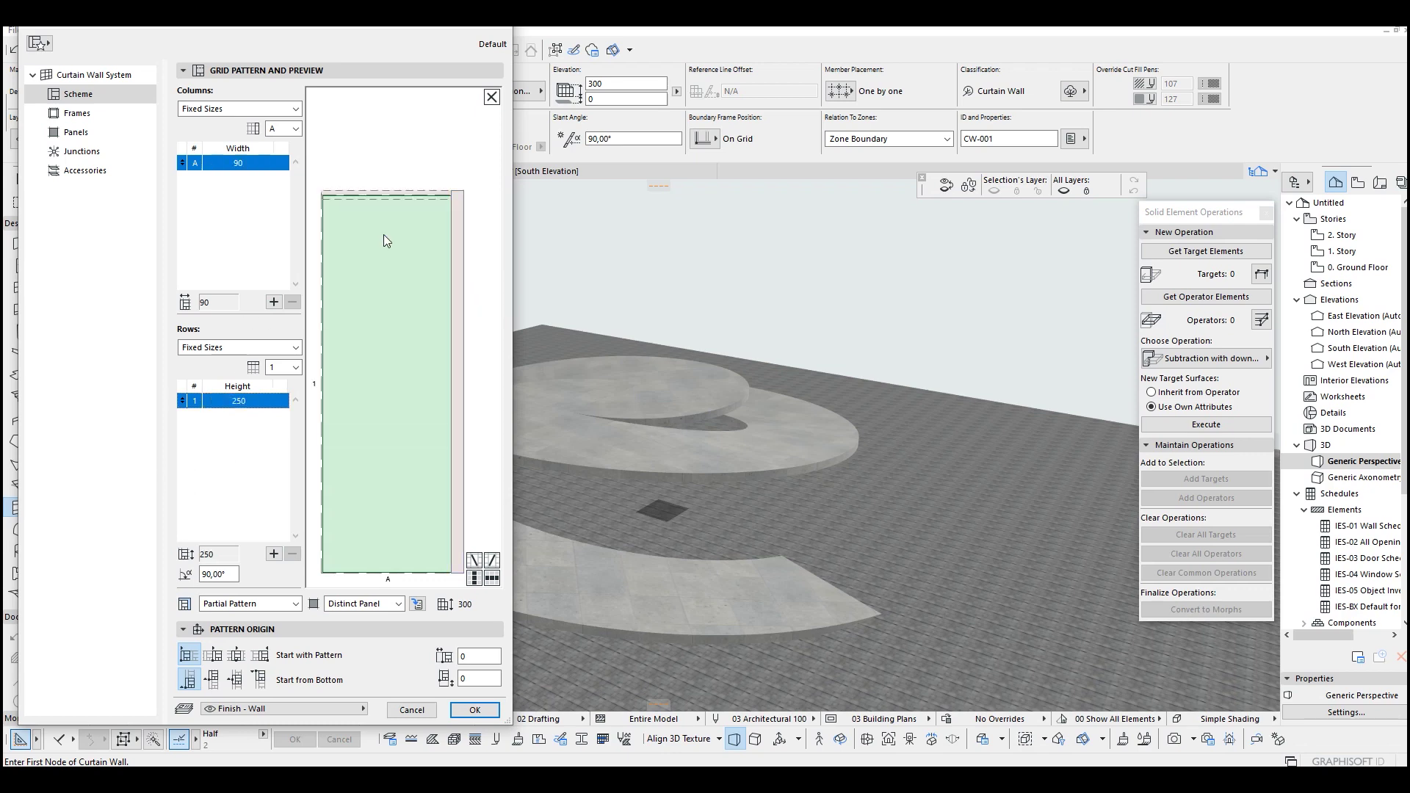
left_click(462, 237)
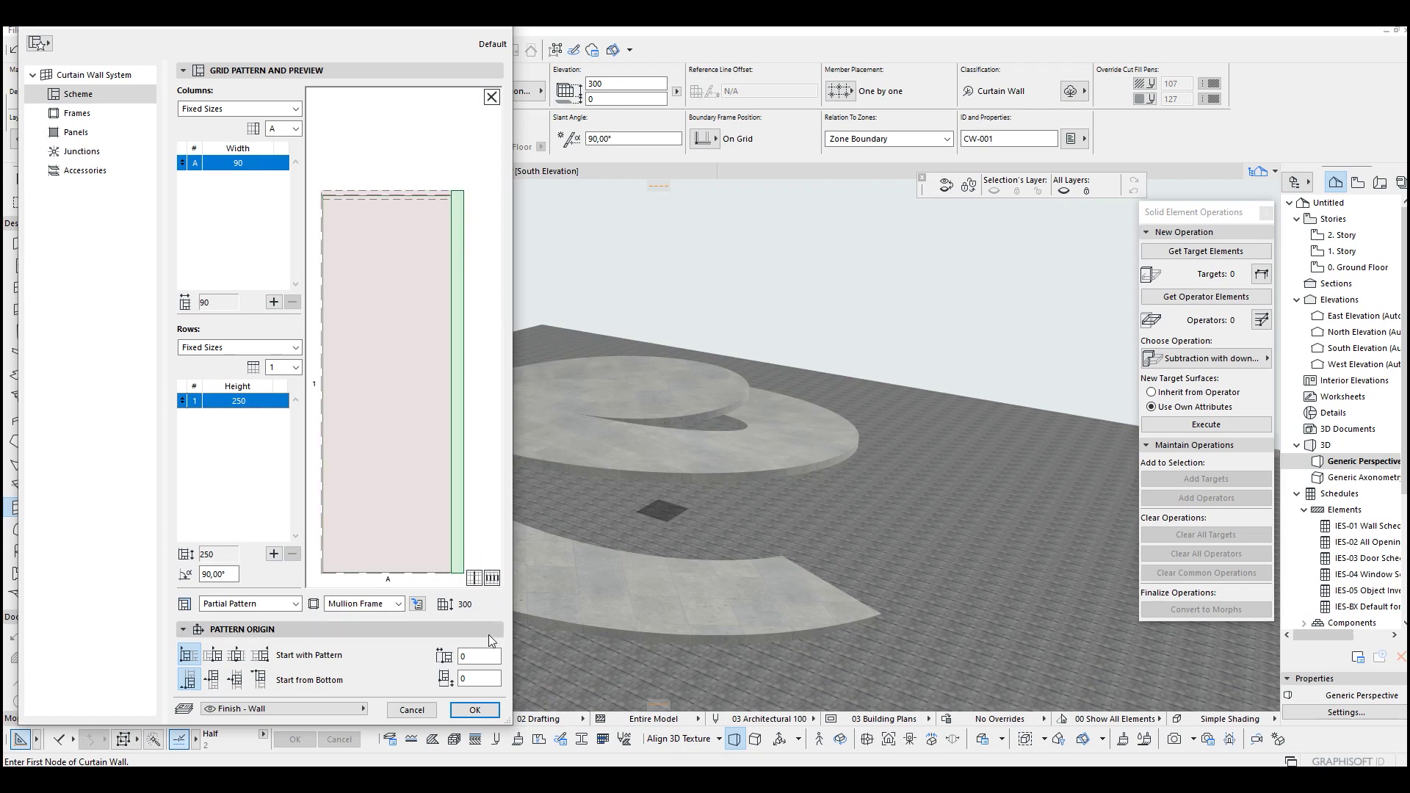
left_click(475, 711)
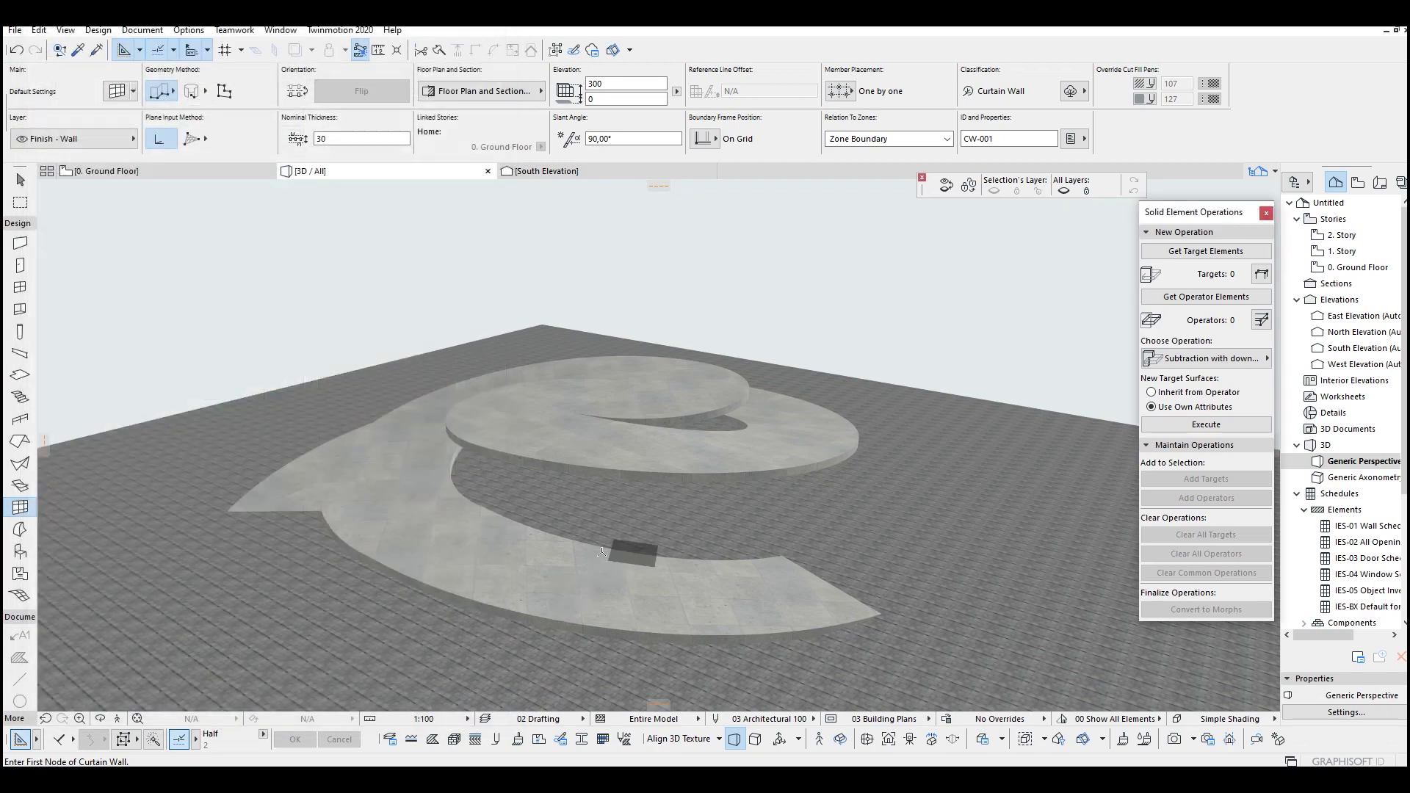
Draw a straight curtain wall segment about 168 long on the Ground Floor plan, starting at the spiral's outer end corner and following its edge.
key("F2")
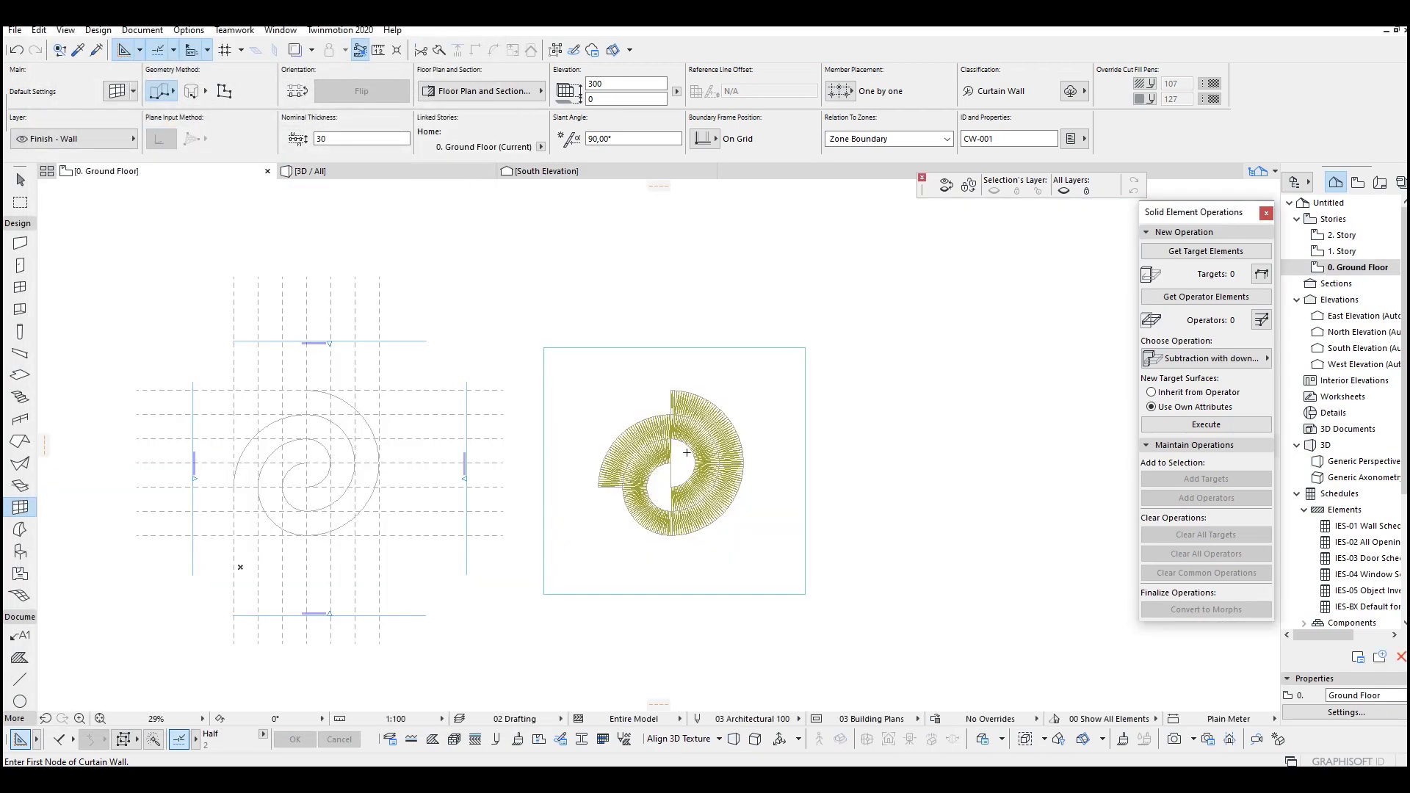
scroll(691, 449, "up", 3)
scroll(642, 452, "up", 4)
middle_click_drag(587, 512, 553, 416)
middle_click_drag(613, 359, 563, 434)
scroll(586, 323, "up", 2)
left_click(547, 237)
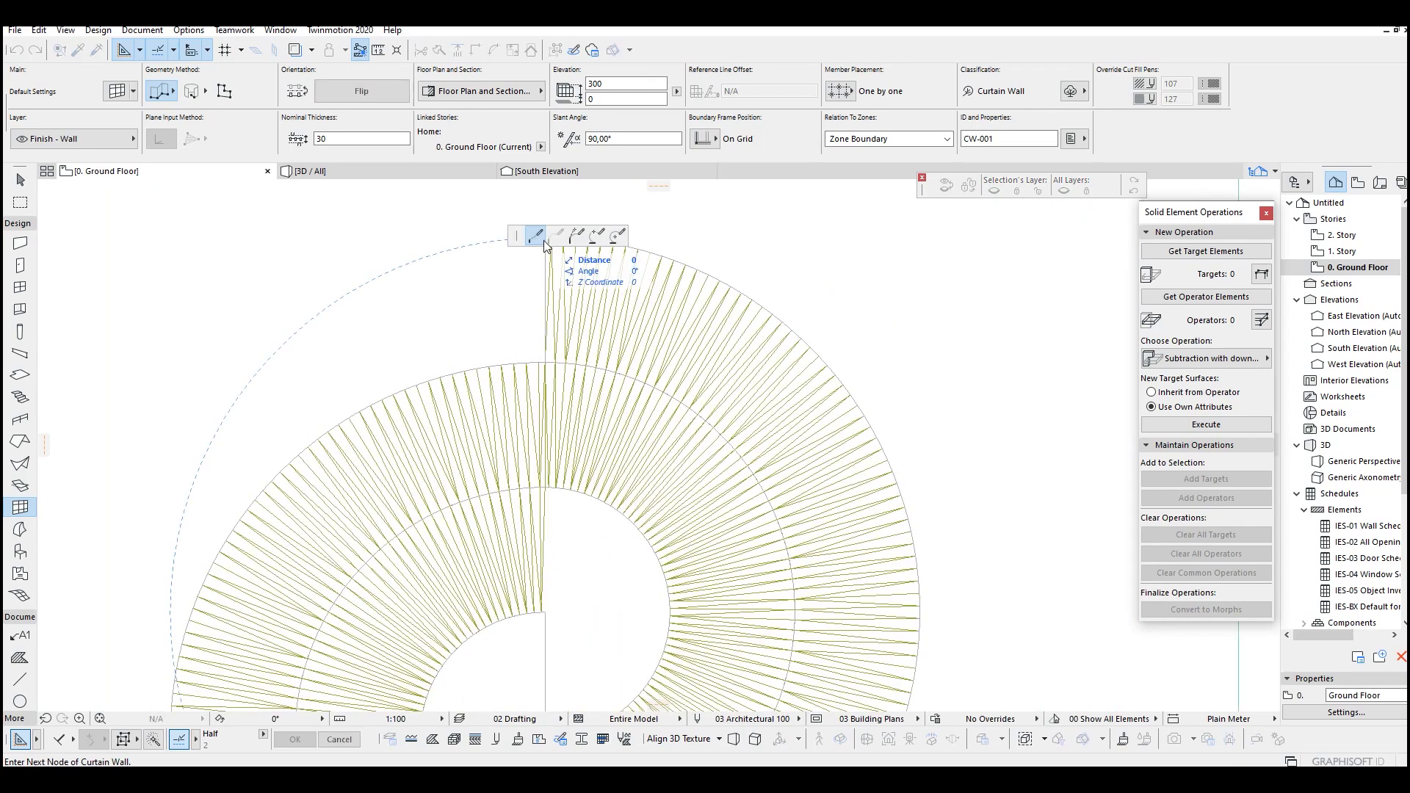
middle_click_drag(548, 236, 587, 338)
scroll(665, 340, "up", 4)
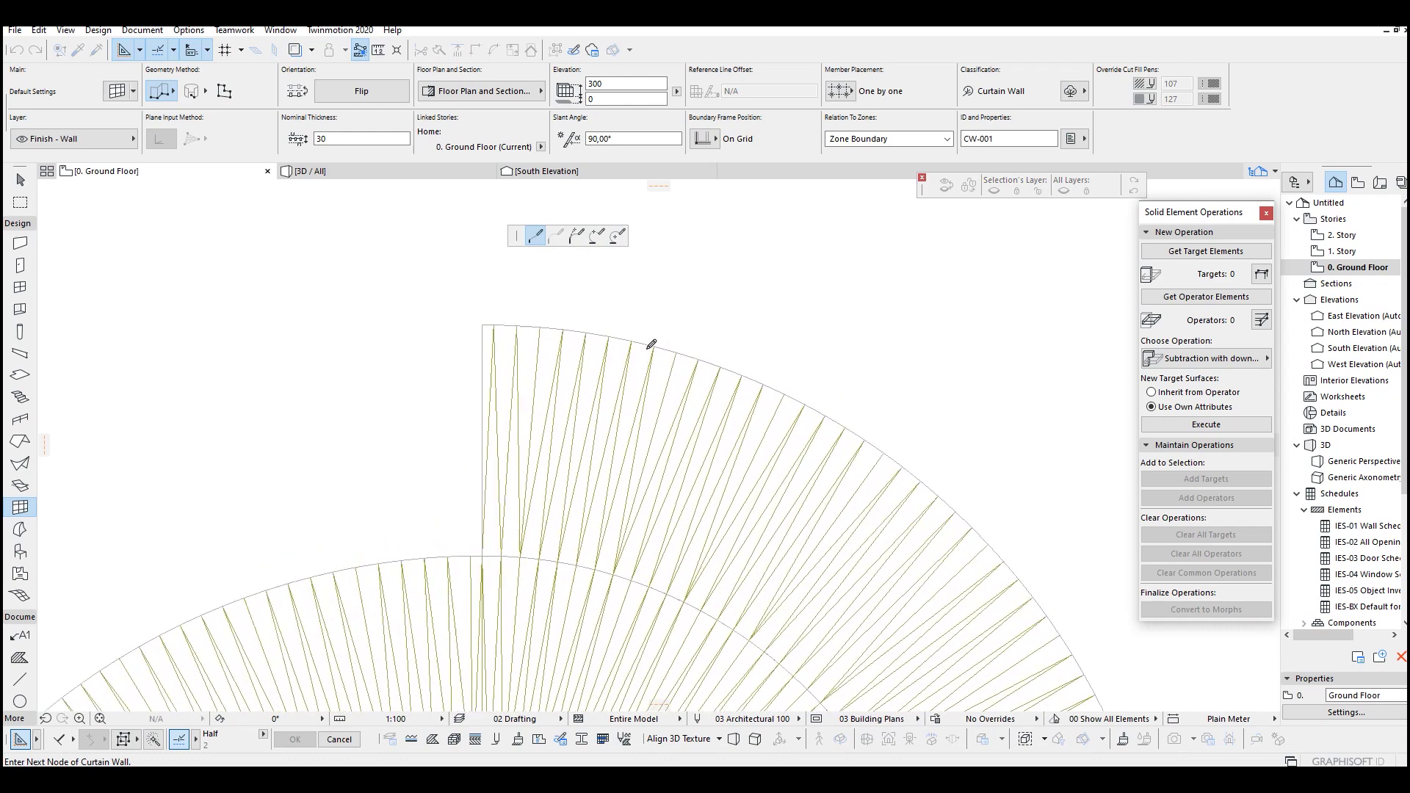
scroll(624, 339, "up", 3)
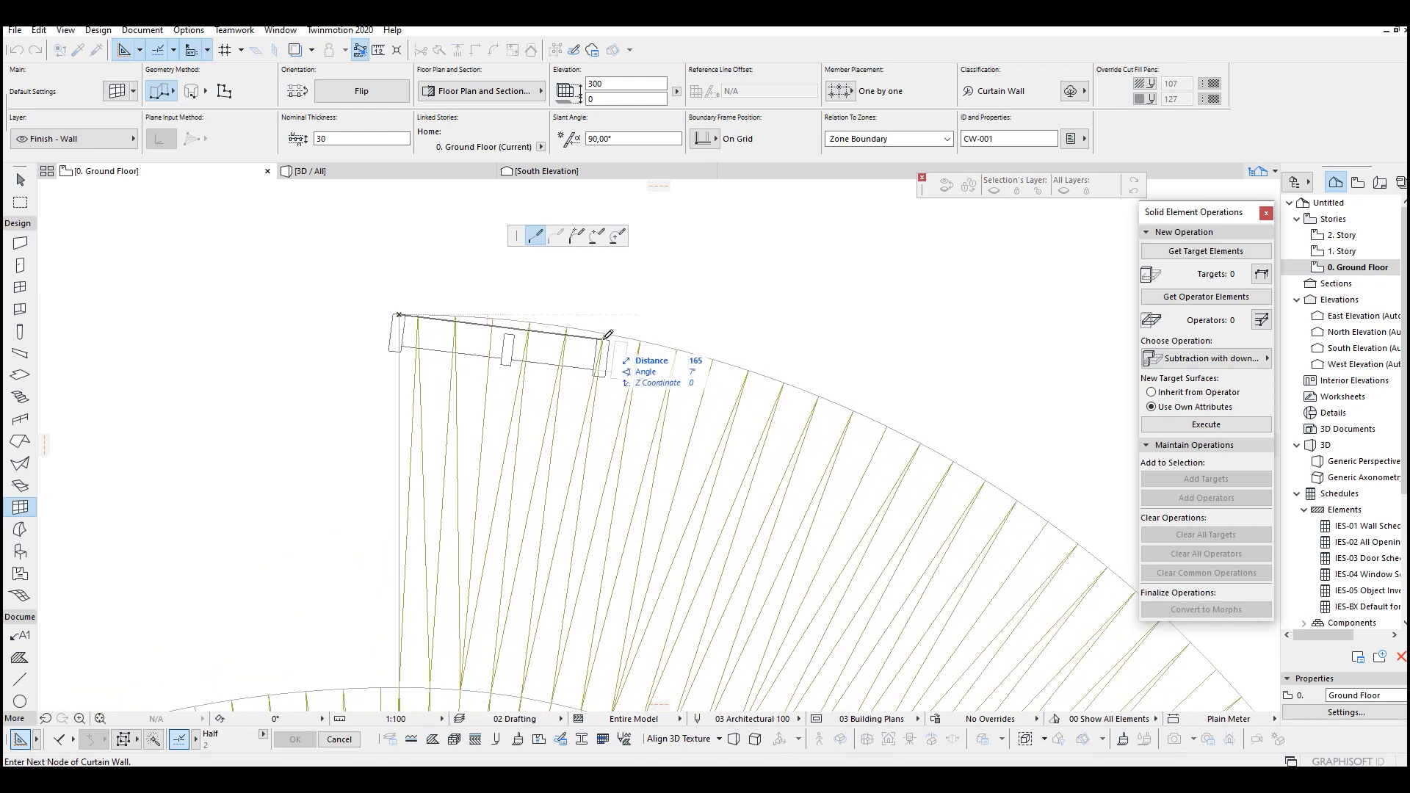
middle_click_drag(608, 335, 828, 405)
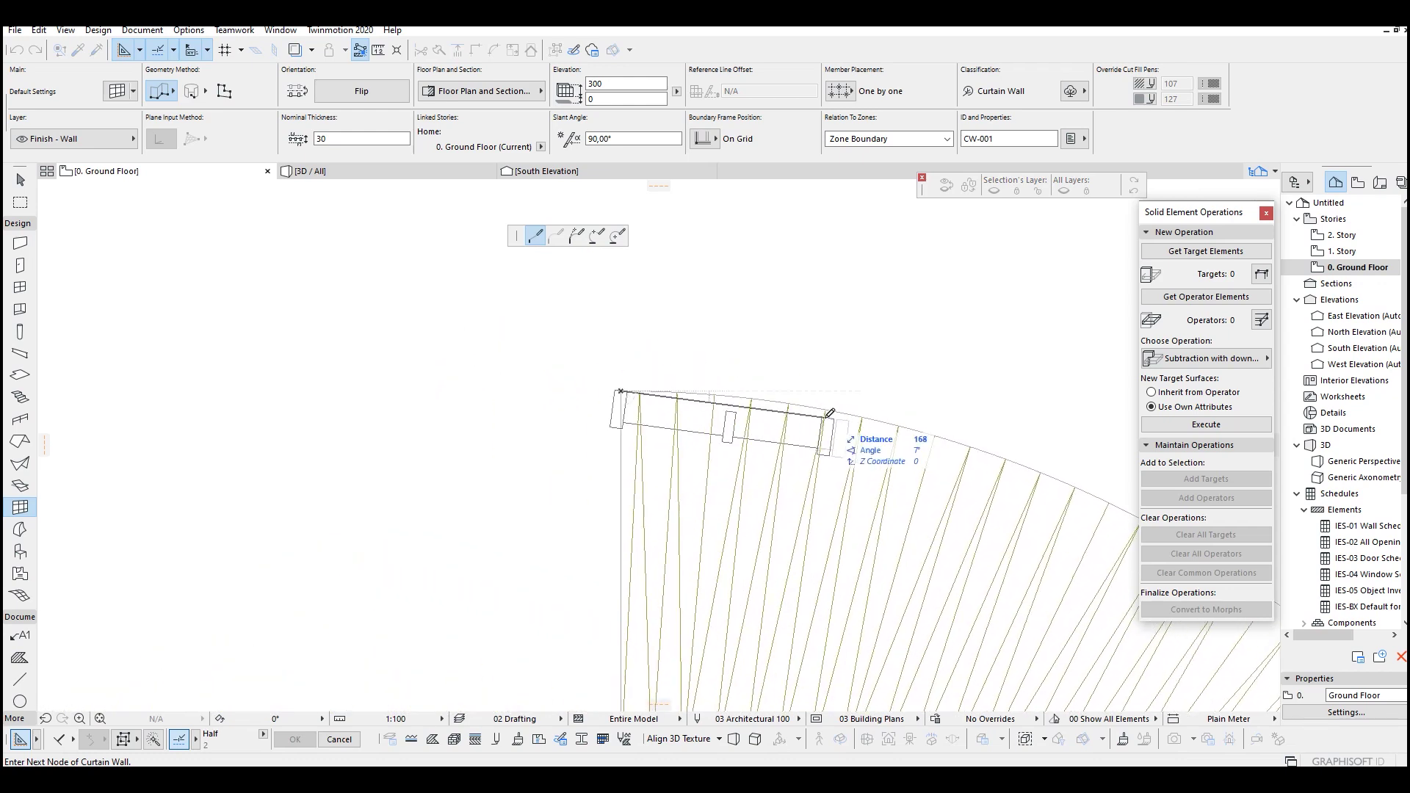
double_click(828, 405)
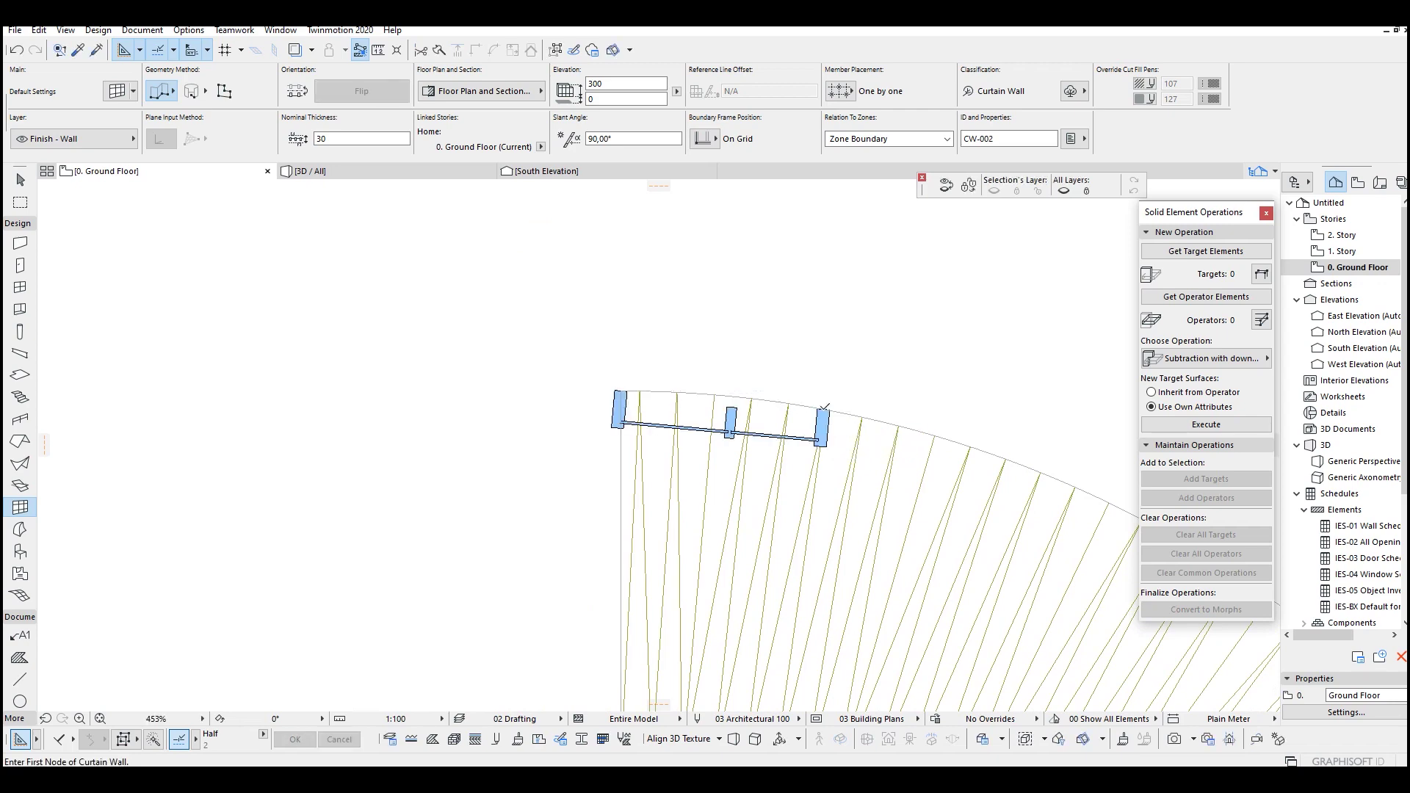
Change the placed curtain wall's pattern panel to Main Panel and inspect the wall in the 3D view.
key("F3")
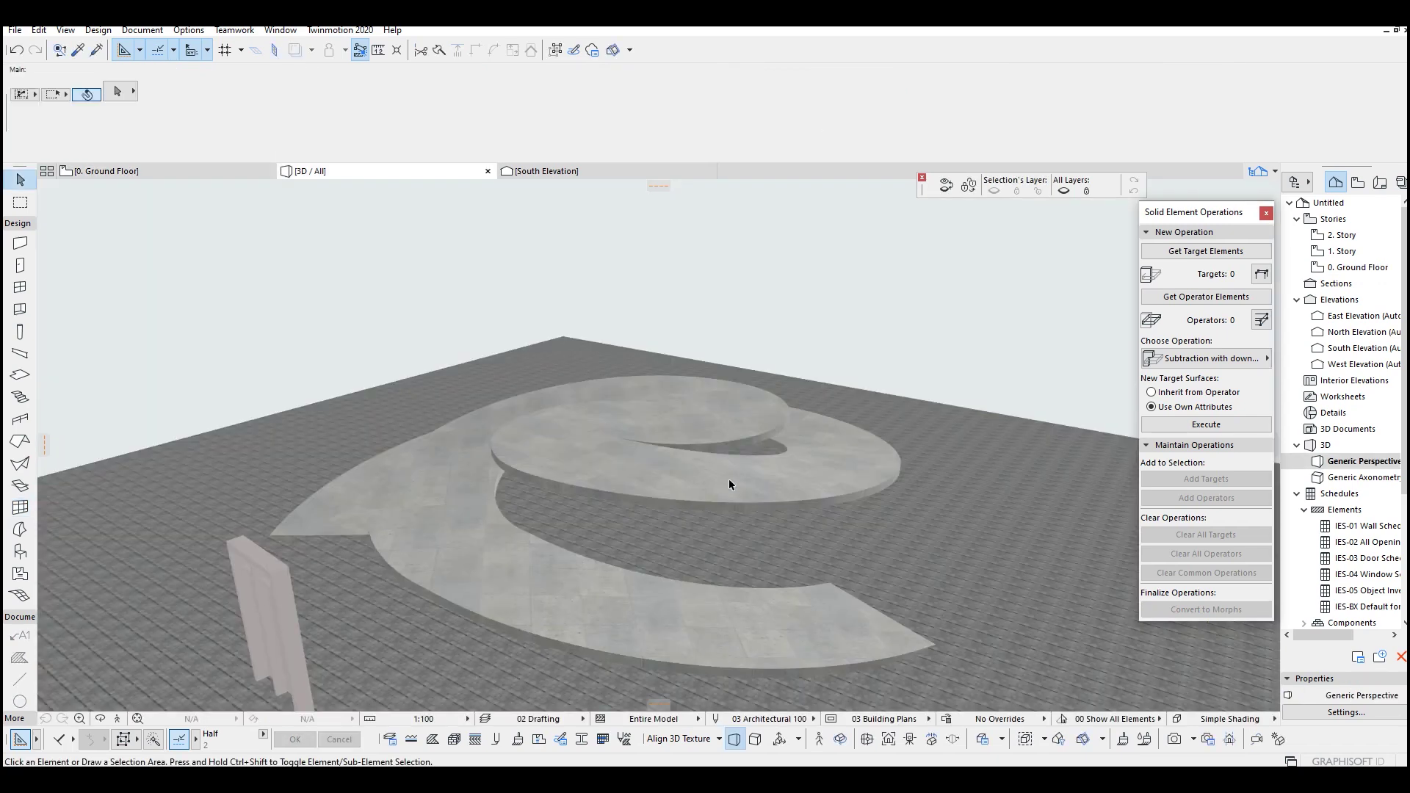
middle_click_drag(729, 478, 1073, 463, "shift")
scroll(833, 397, "up", 3)
middle_click_drag(837, 402, 720, 481, "shift")
double_click(717, 478)
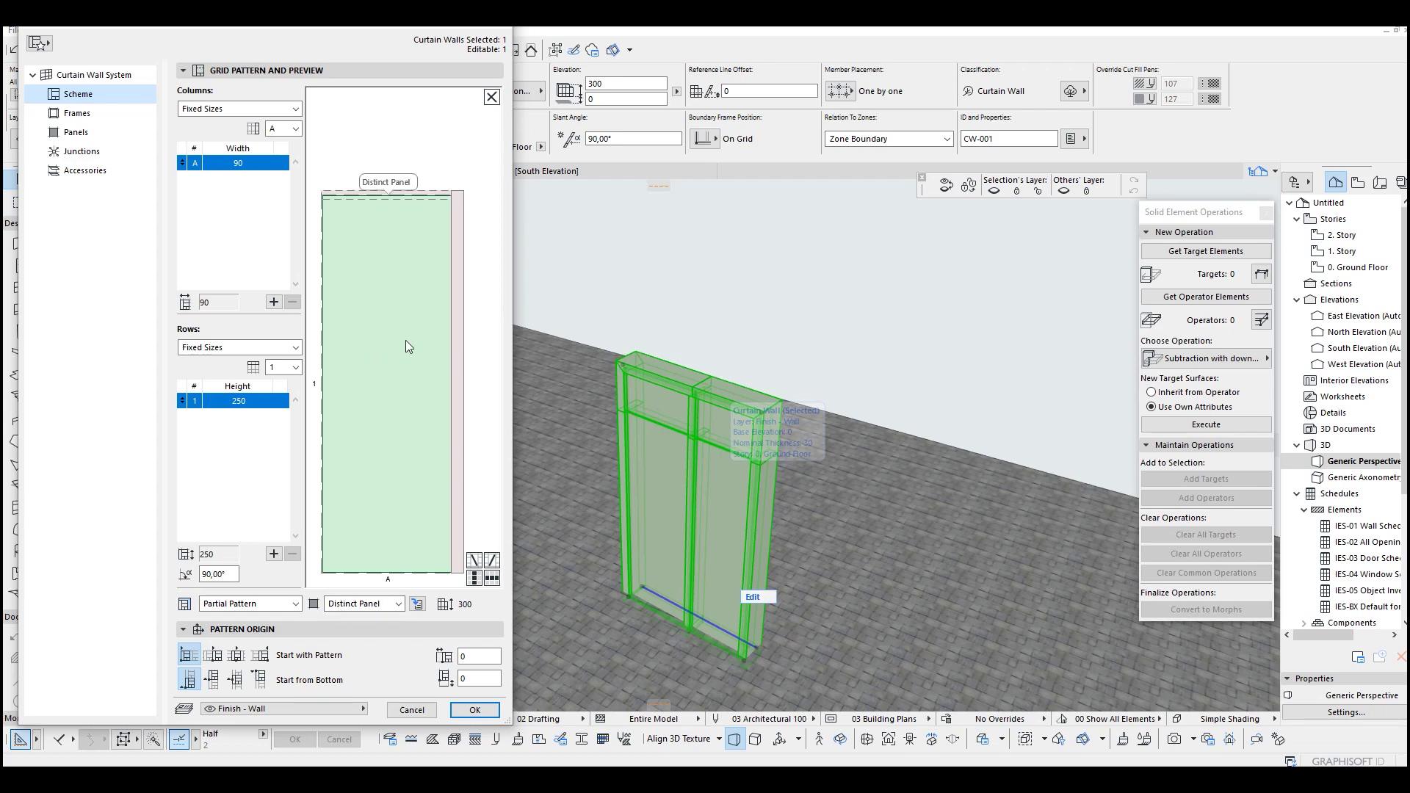
left_click(344, 607)
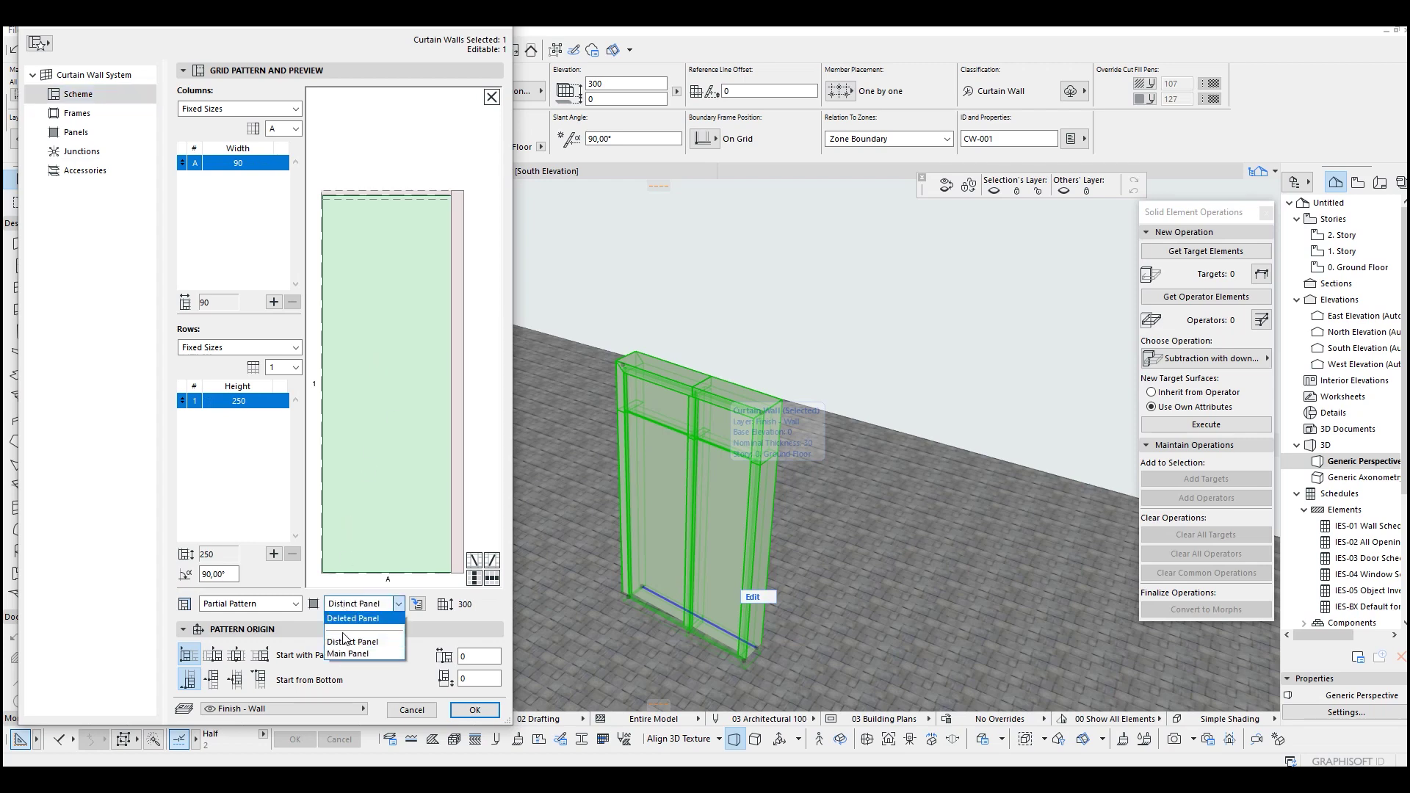
left_click(343, 657)
left_click(466, 714)
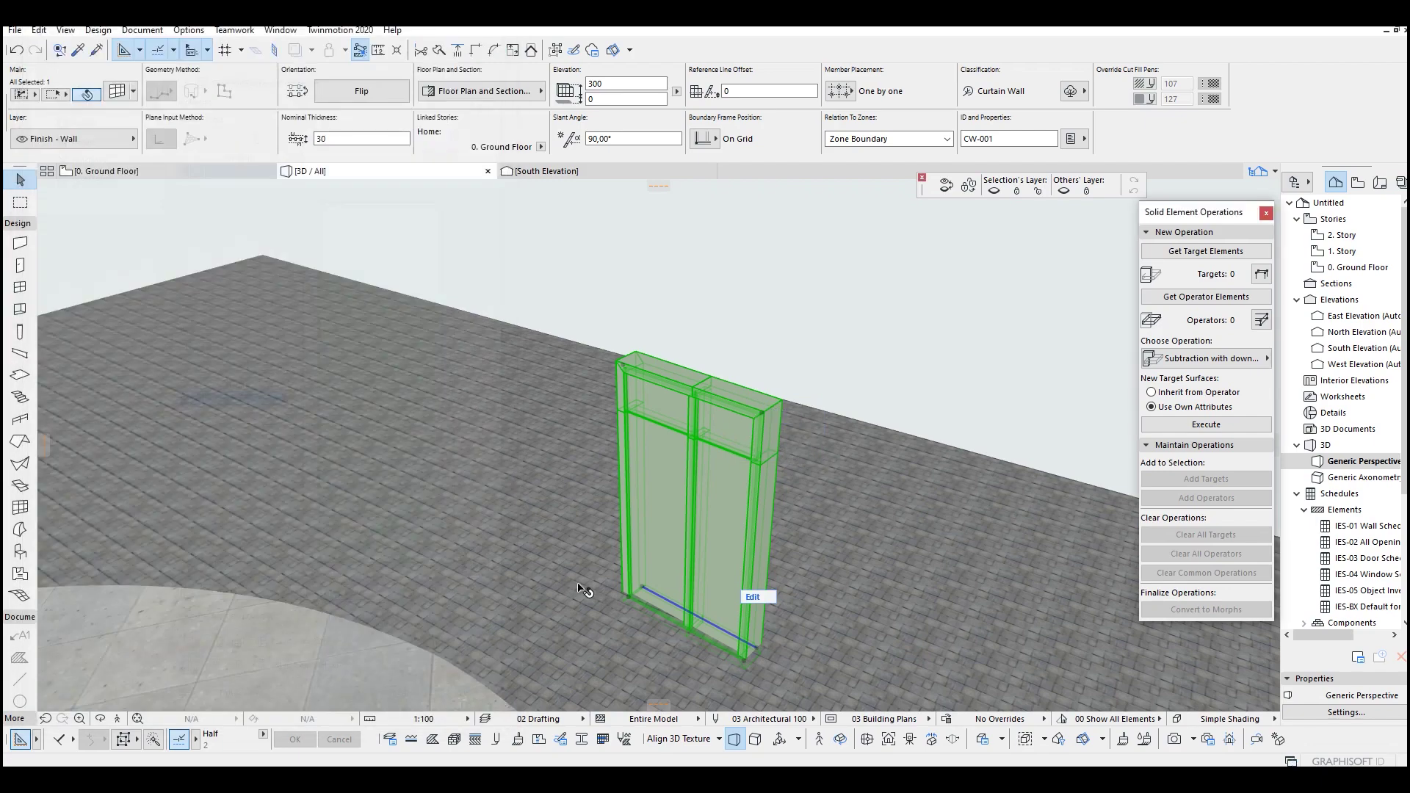
middle_click_drag(671, 519, 442, 438, "shift")
scroll(690, 400, "up", 5)
middle_click_drag(647, 396, 664, 450, "shift")
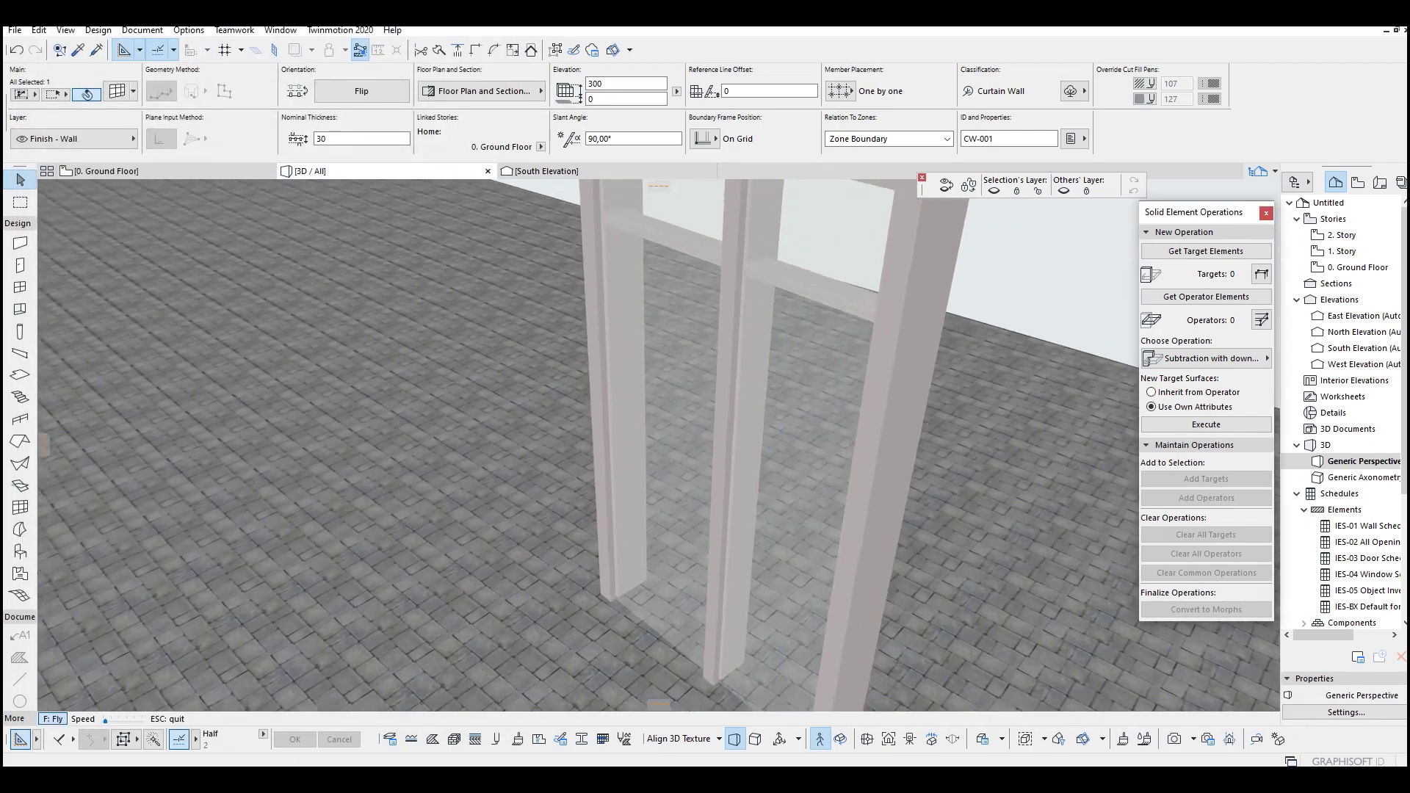
scroll(664, 450, "down", 4)
scroll(664, 450, "up", 2)
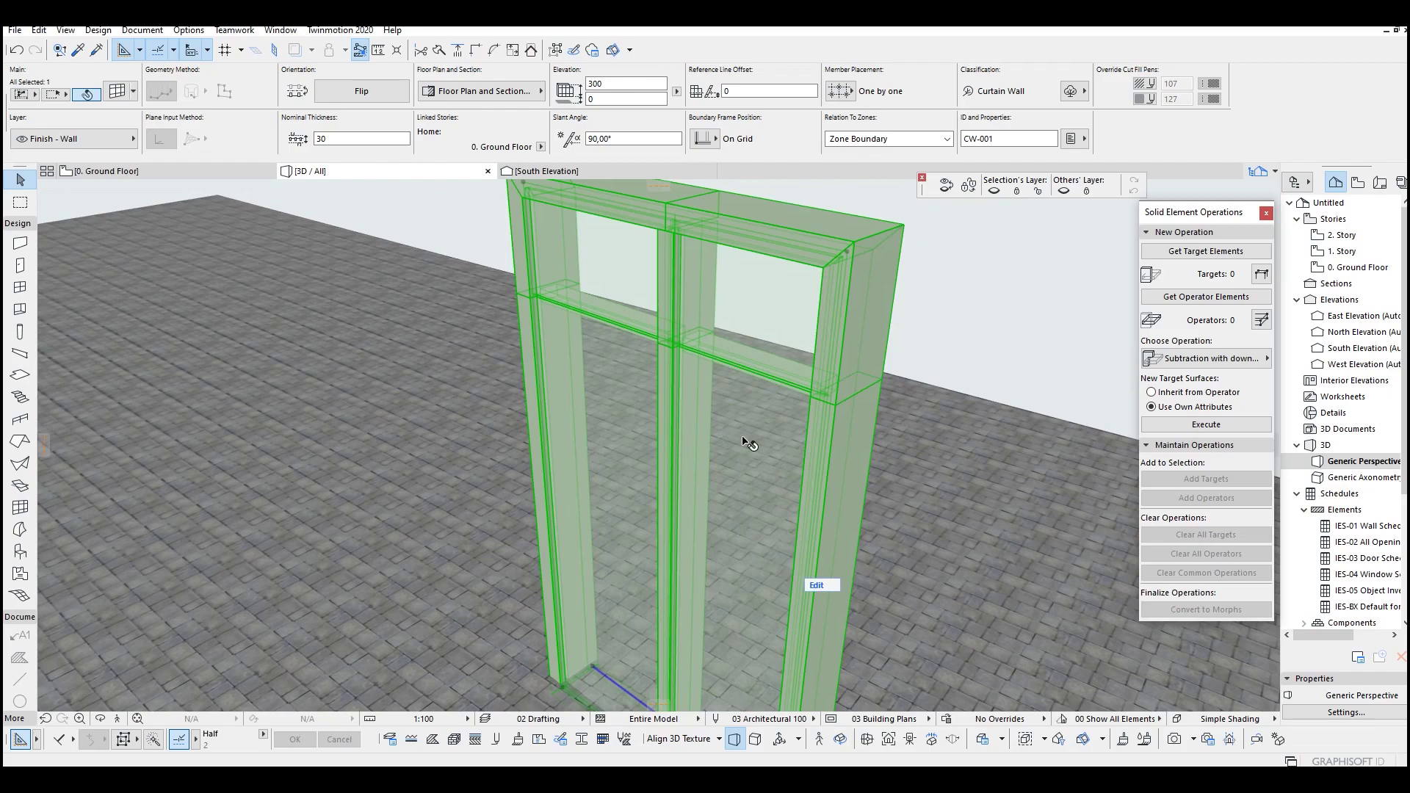
mouse_move(742, 441)
middle_mouse_down("shift")
mouse_move(630, 415)
mouse_move(670, 400)
mouse_move(733, 453)
middle_mouse_up("shift")
Select the ground slab on the Ground Floor plan and switch its structure to basic structural concrete.
key("F2")
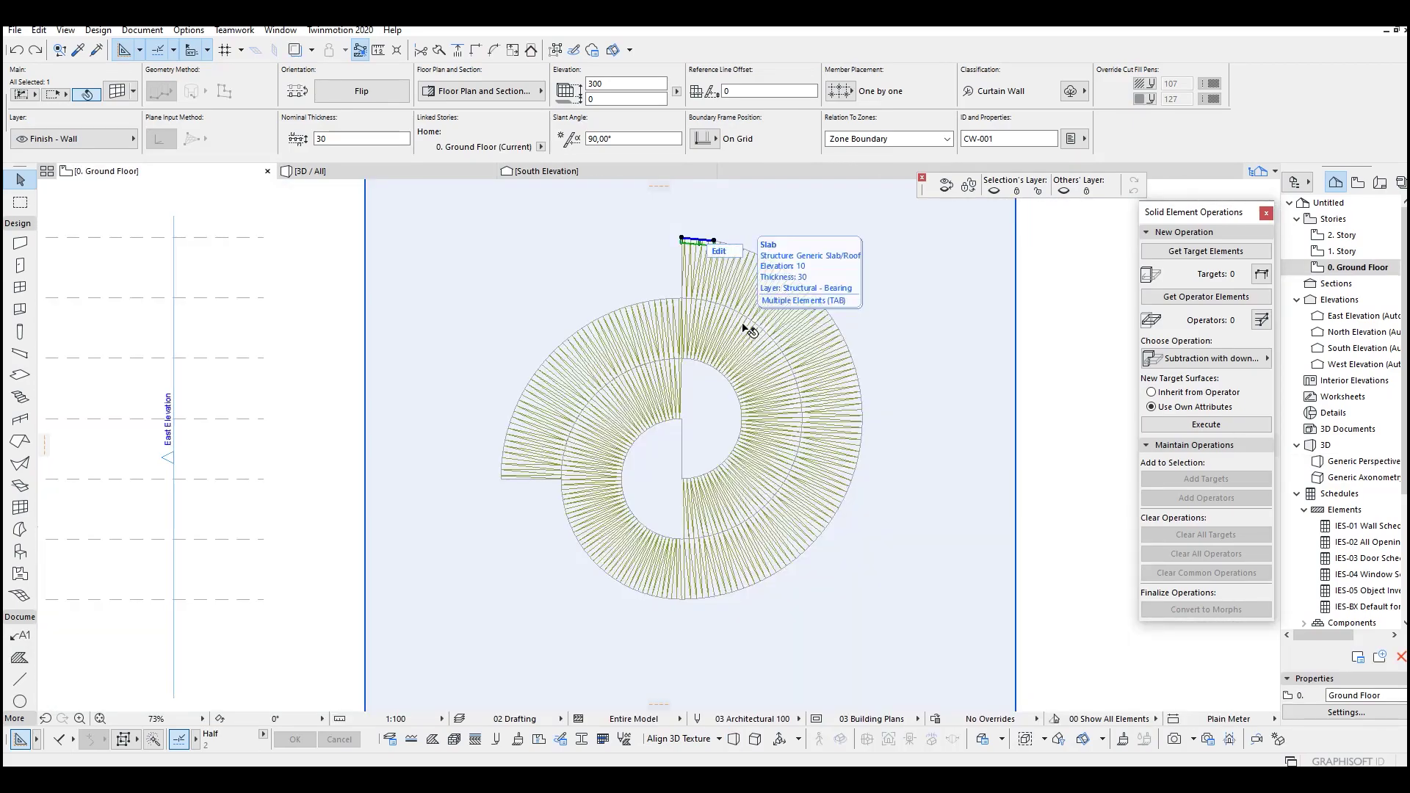
middle_click_drag(746, 317, 732, 392)
scroll(696, 351, "up", 8)
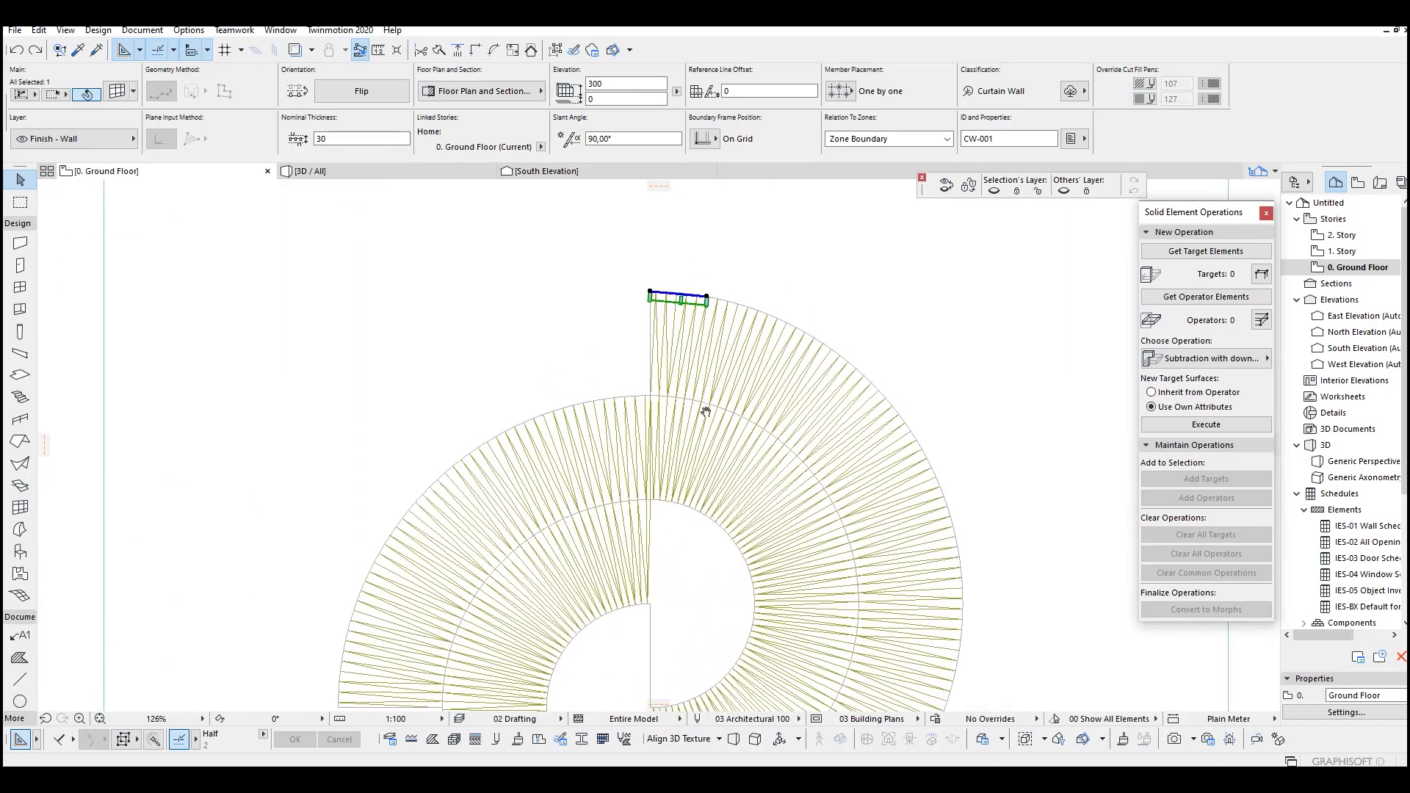
left_click(740, 247)
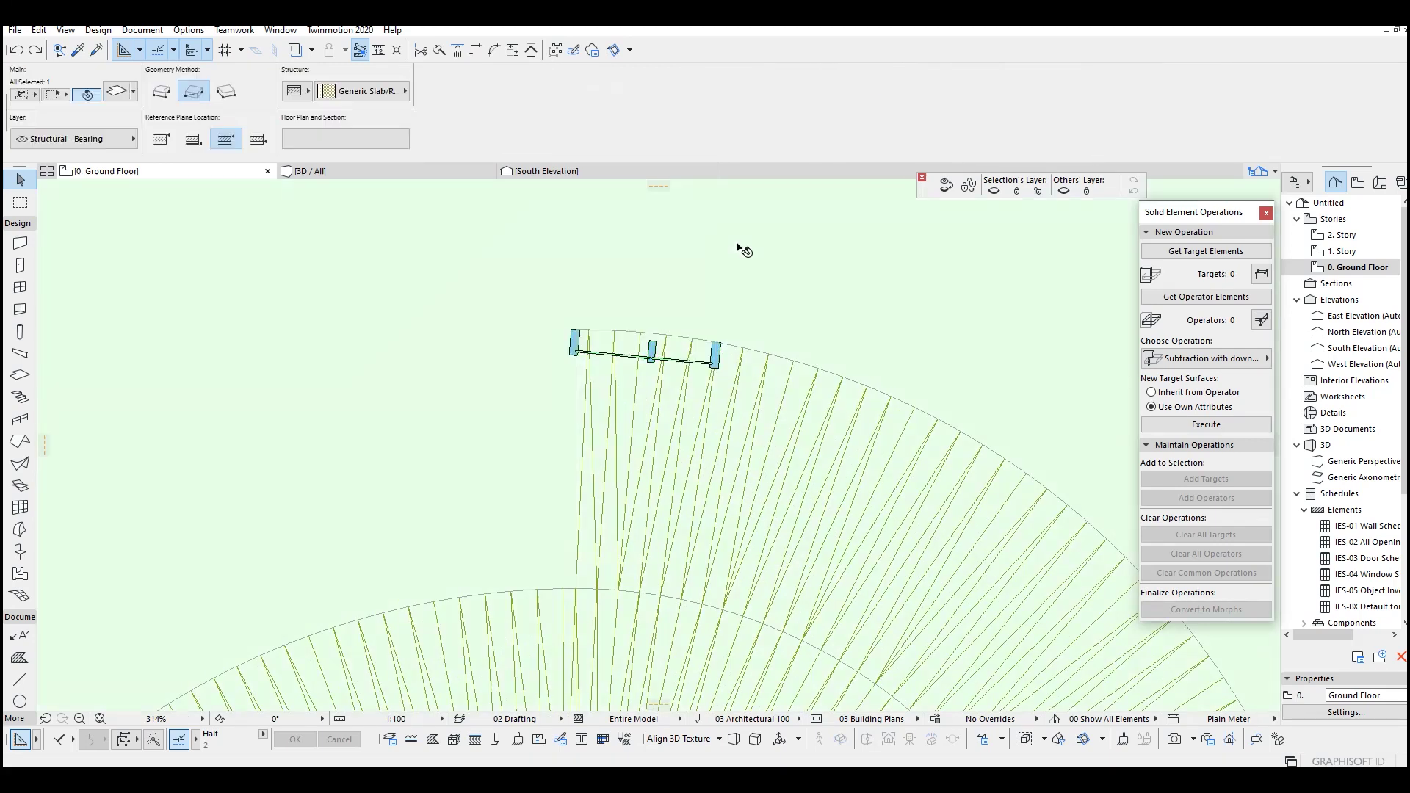
left_click(297, 98)
left_click(329, 98)
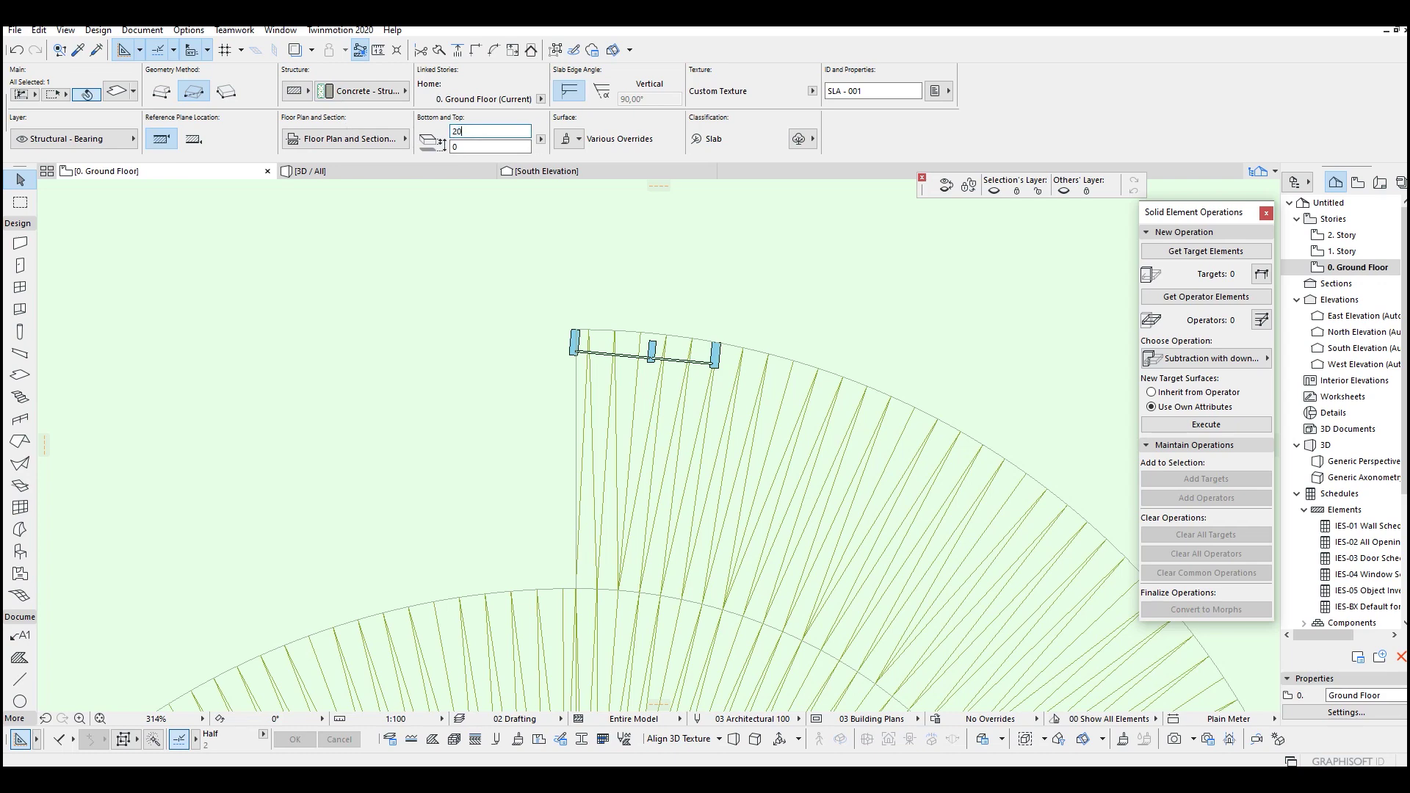
Set the ground slab's thickness to 20 and its elevation to -20.
key("BackSpace")
type("-")
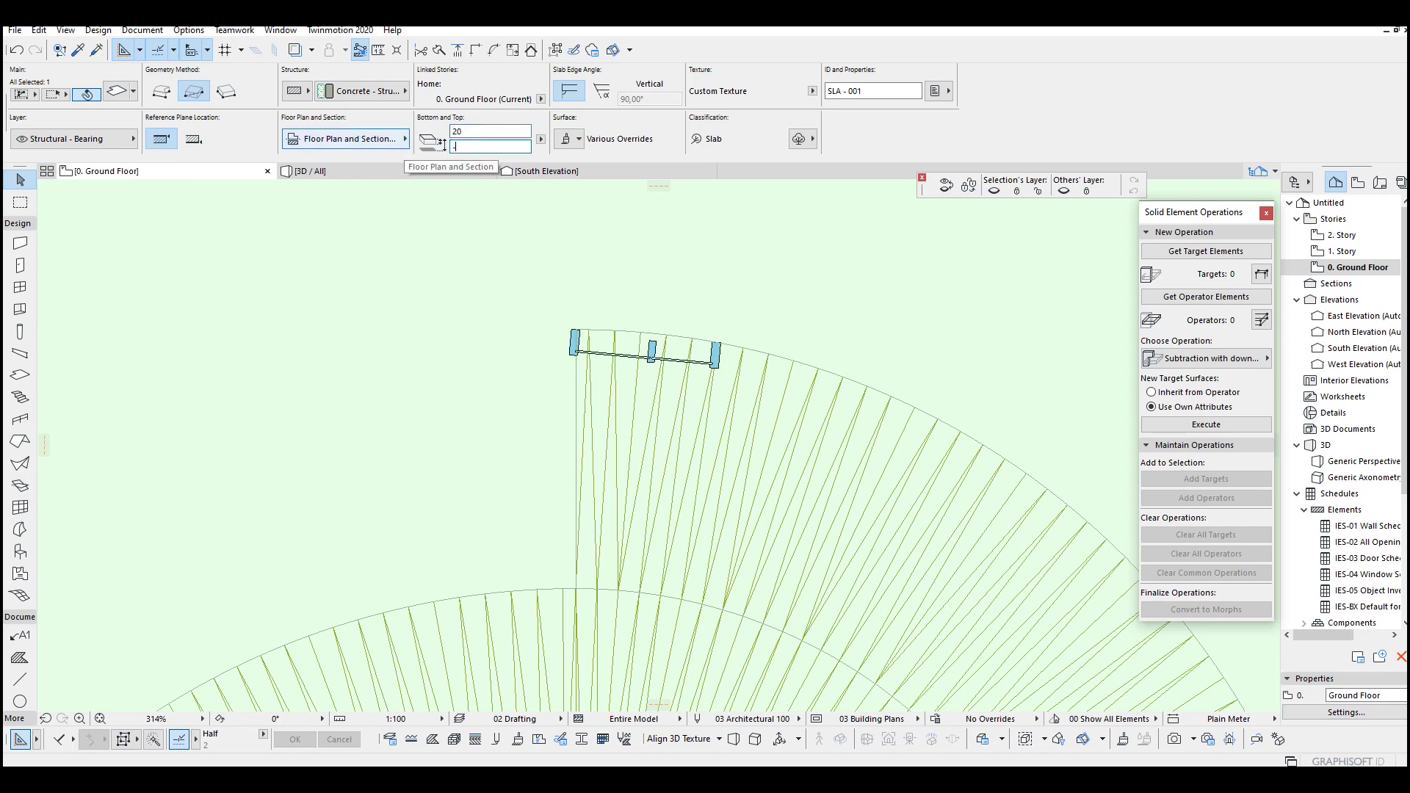
type("20")
key("Return")
Lower the ground slab vertically in the 3D view to an elevation of -40, beneath the spiral ramp's lower end.
key("F3")
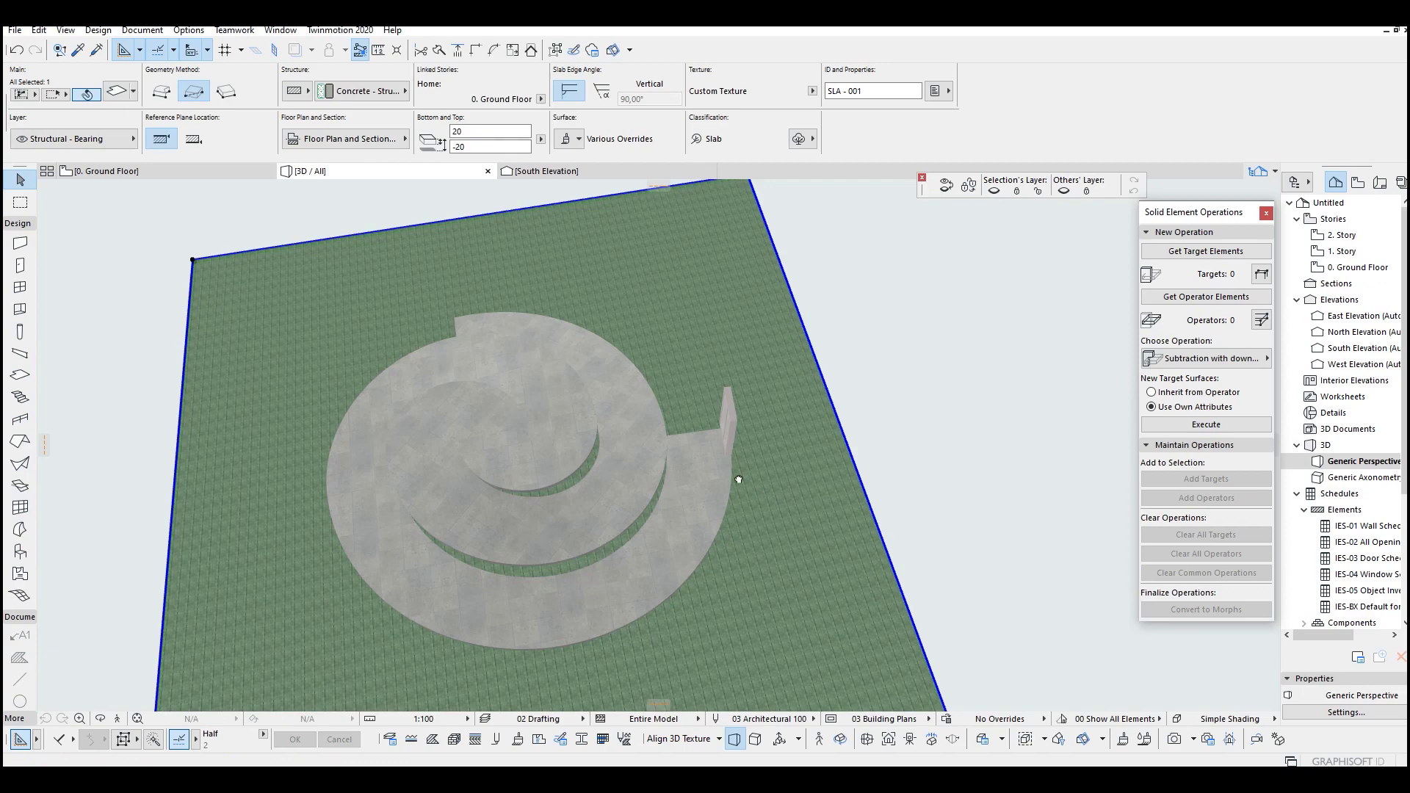
scroll(454, 560, "up", 7)
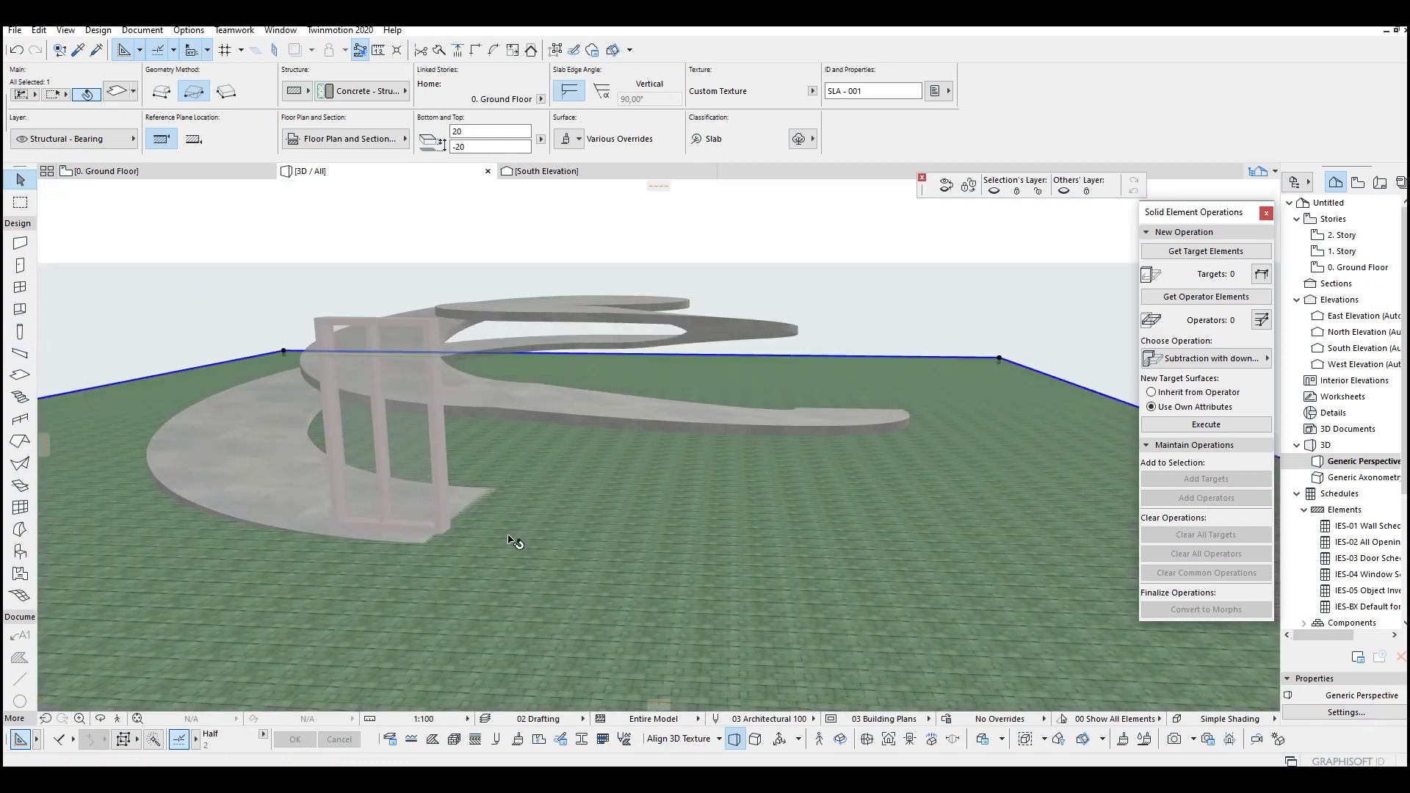
key("ctrl+d")
left_click(509, 536)
key("Escape")
key("ctrl+d")
left_click(1000, 358)
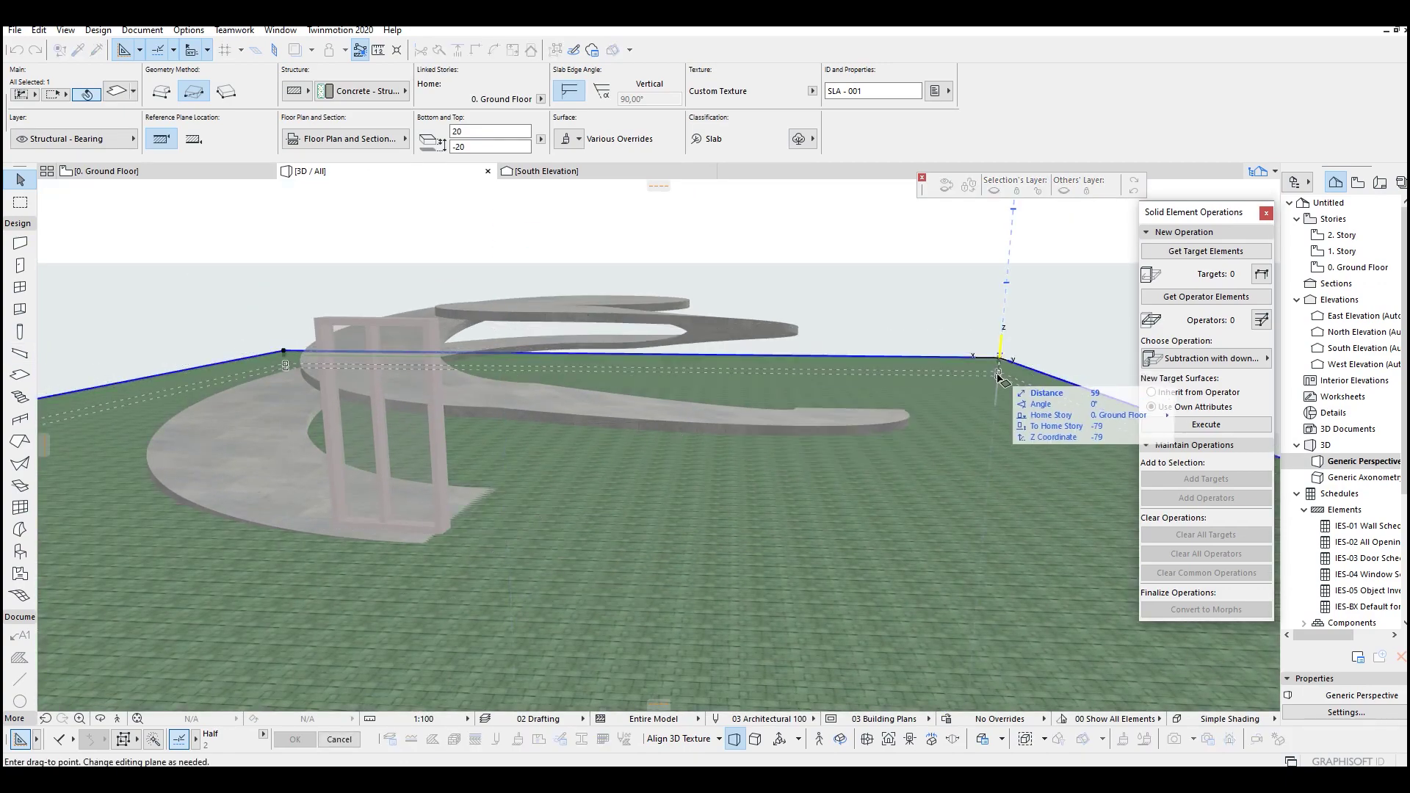
left_click(997, 377)
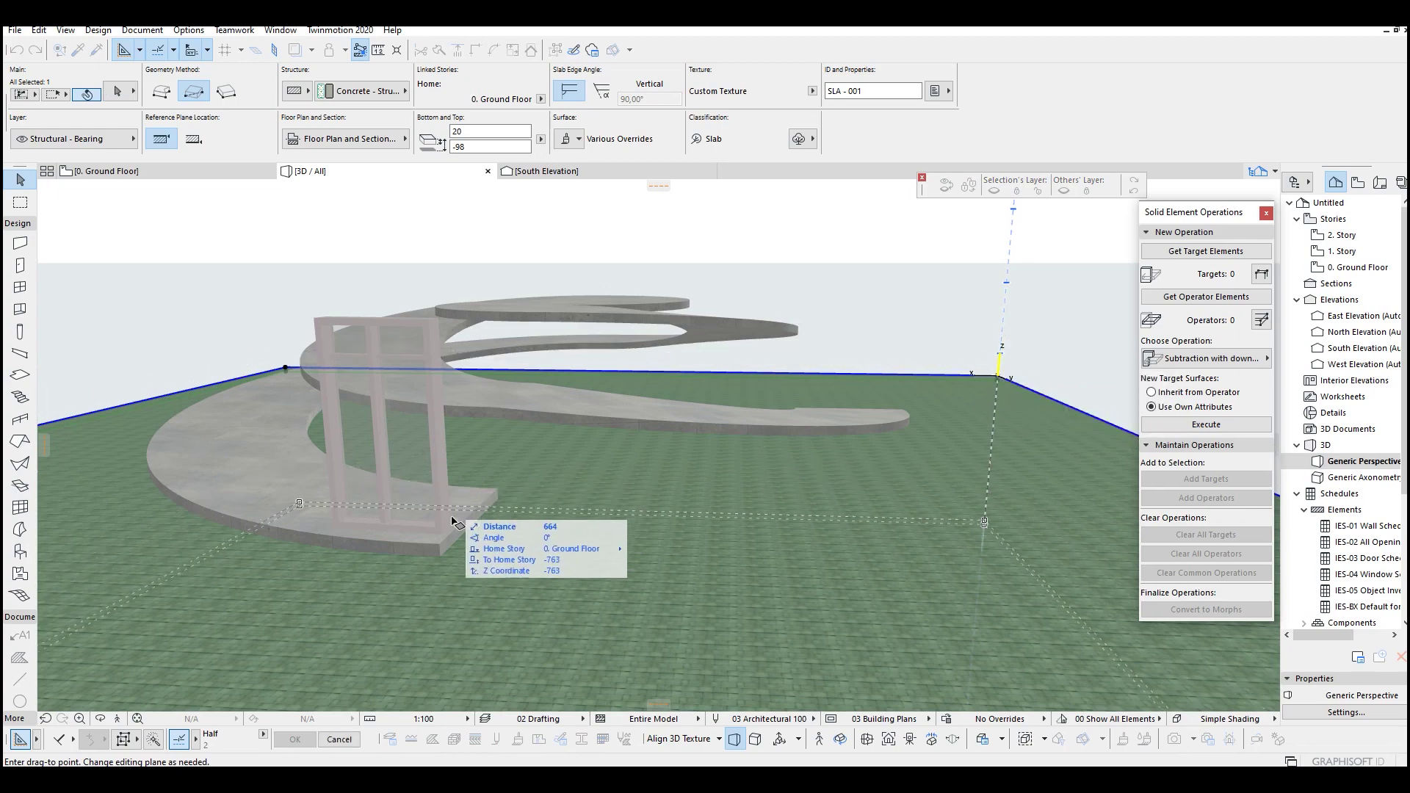
left_click(439, 555)
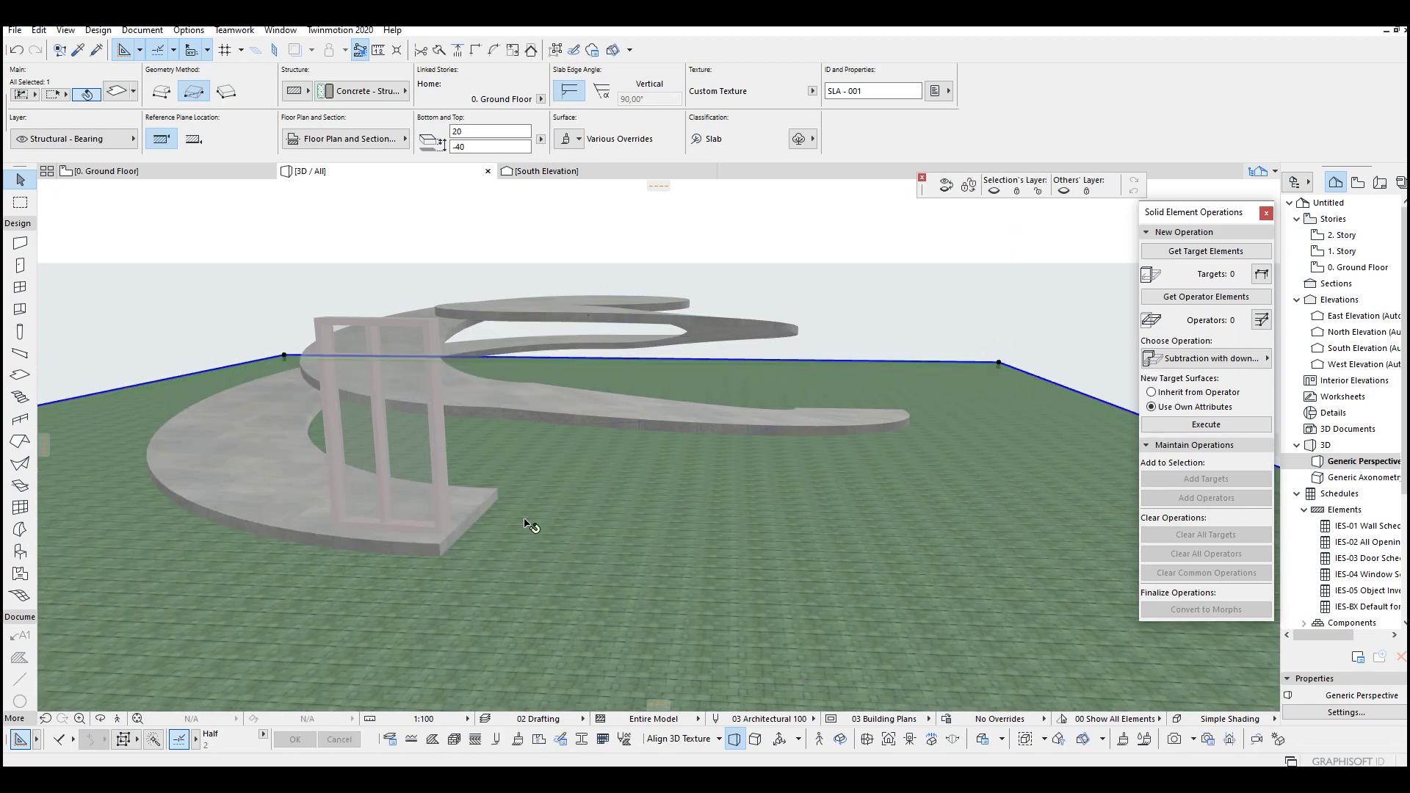
middle_click_drag(531, 527, 778, 518, "shift")
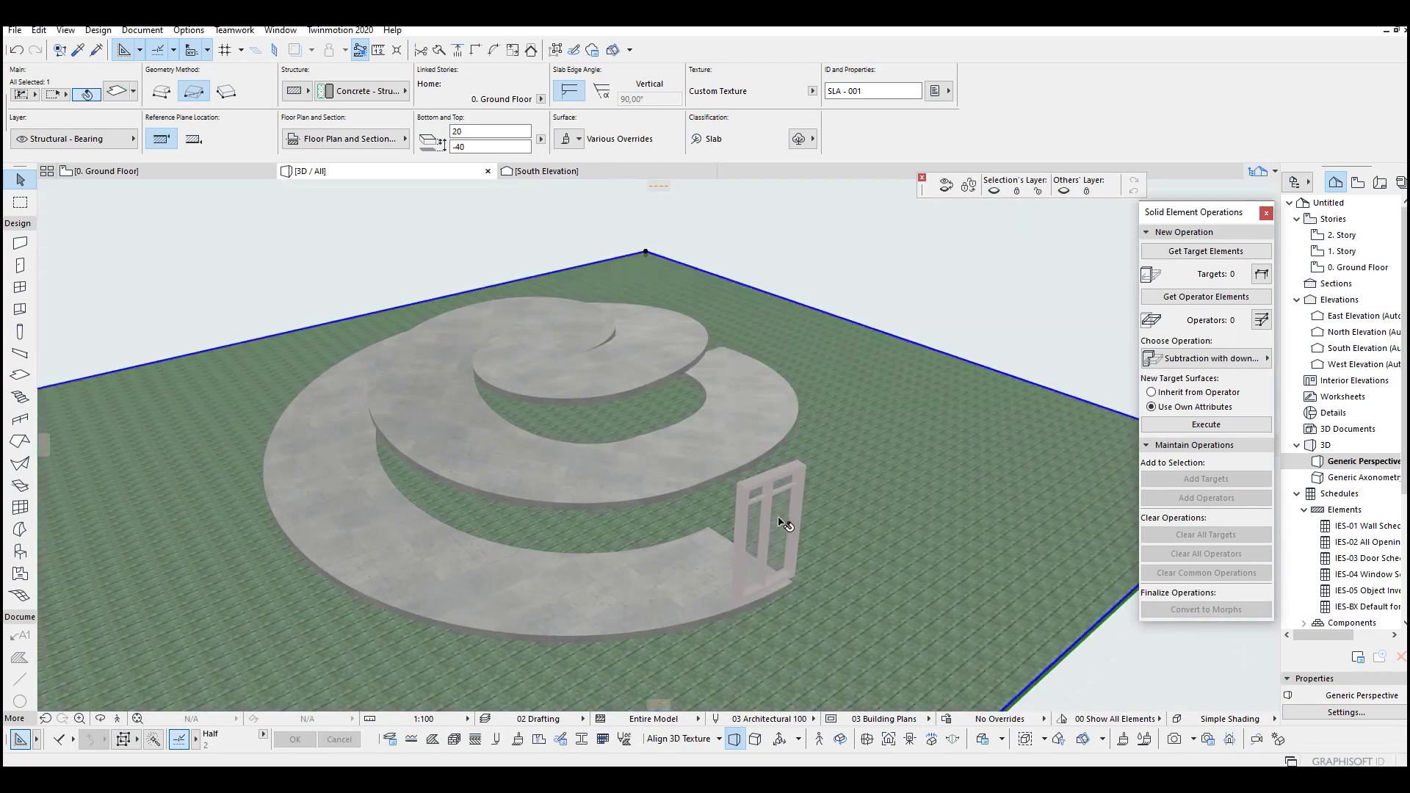
Move the curtain wall segment on the Ground Floor plan off the spiral's edge to the free area outside it.
key("Escape")
left_click(776, 515)
key("F2")
key("Escape")
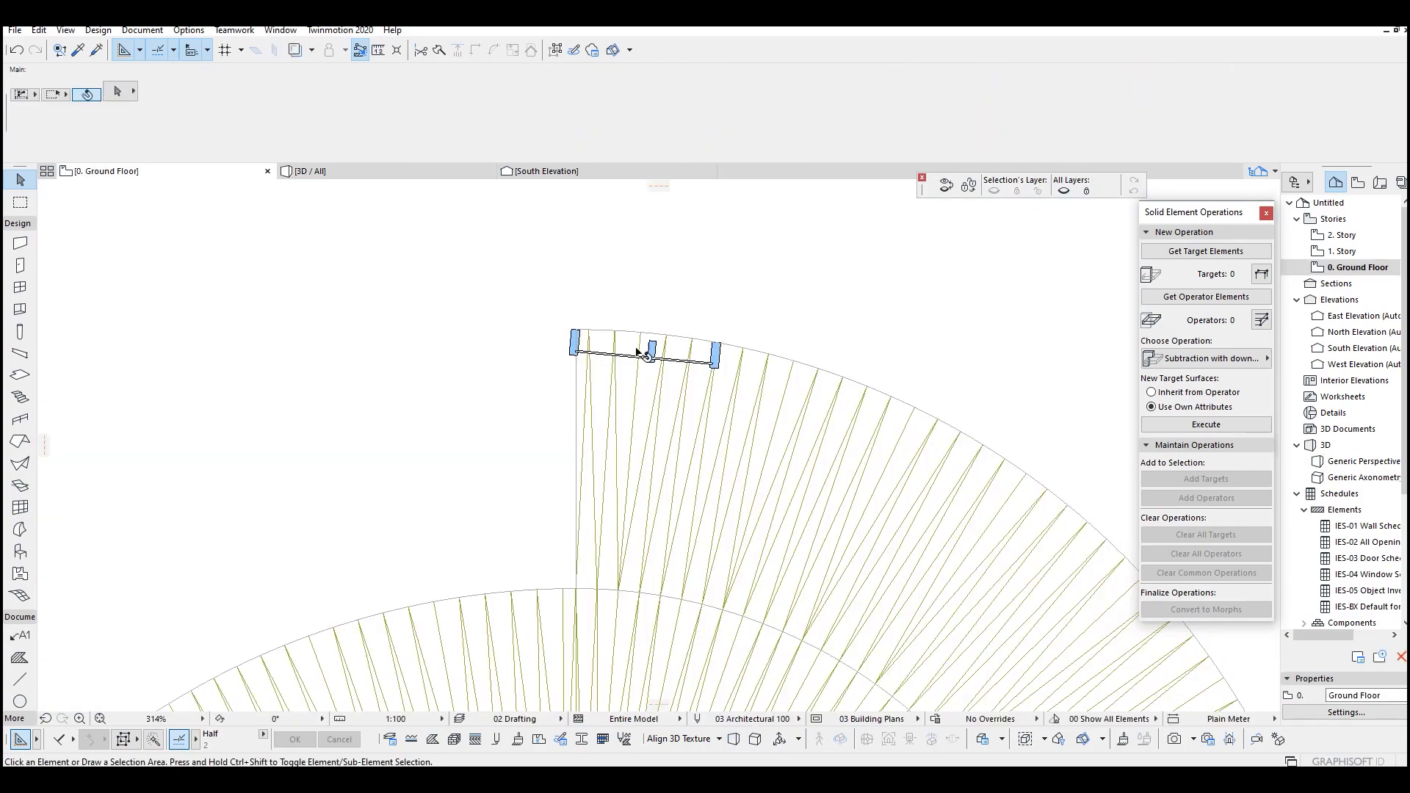
left_click(572, 353)
key("ctrl+d")
left_click(633, 359)
left_click(340, 232)
key("Escape")
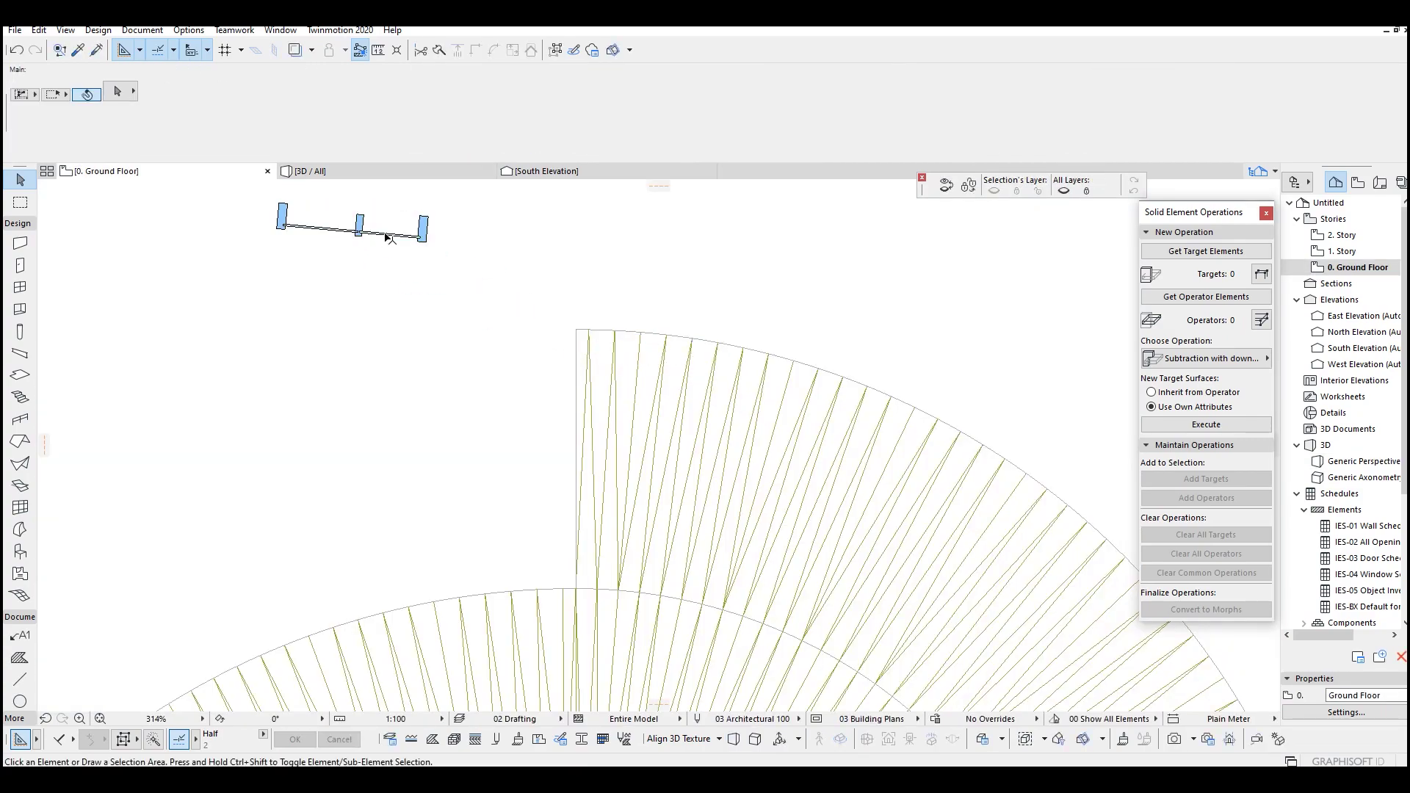
Pick up the curtain wall segment's settings and try to trace the ramp's complete outline with a curtain wall.
left_click(428, 234, "alt")
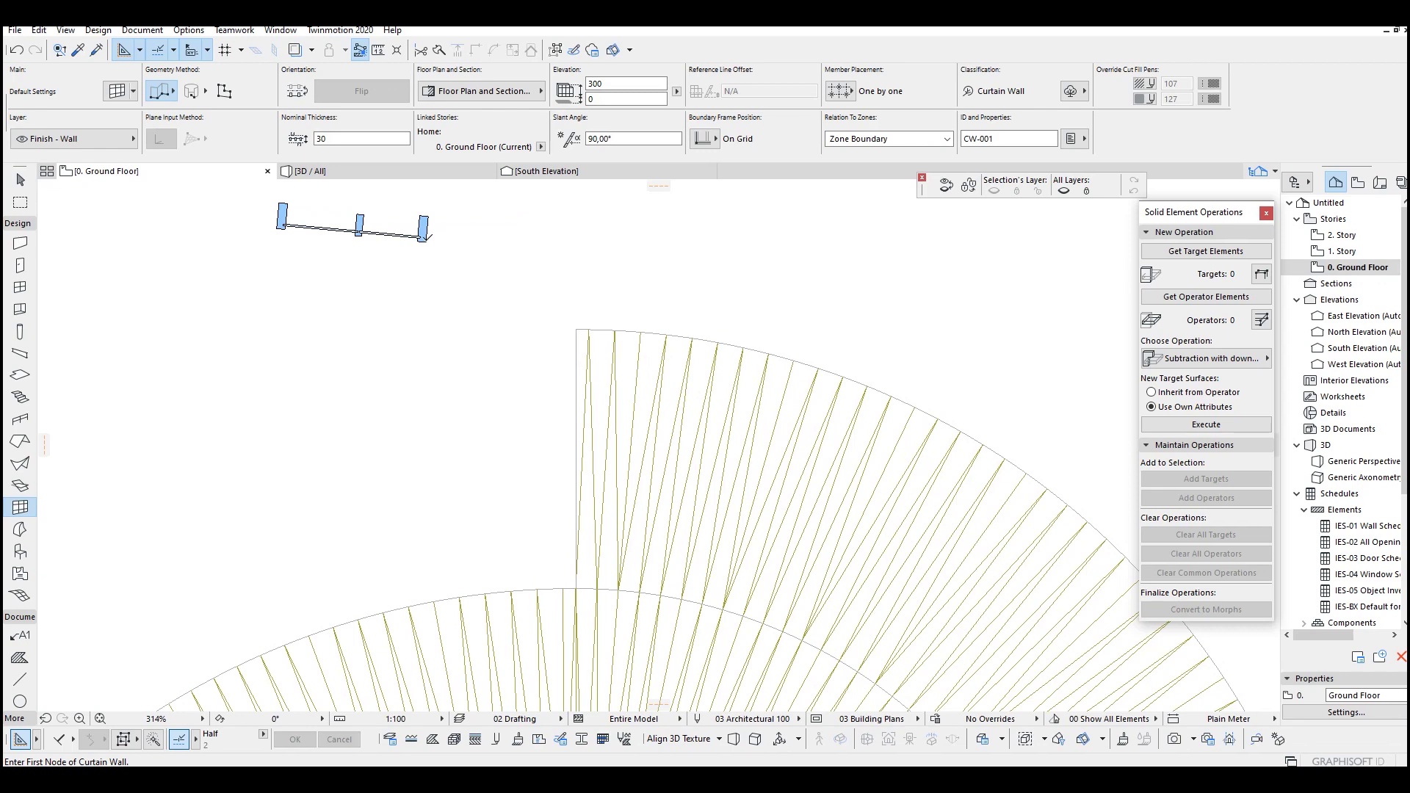
middle_click_drag(528, 288, 595, 414)
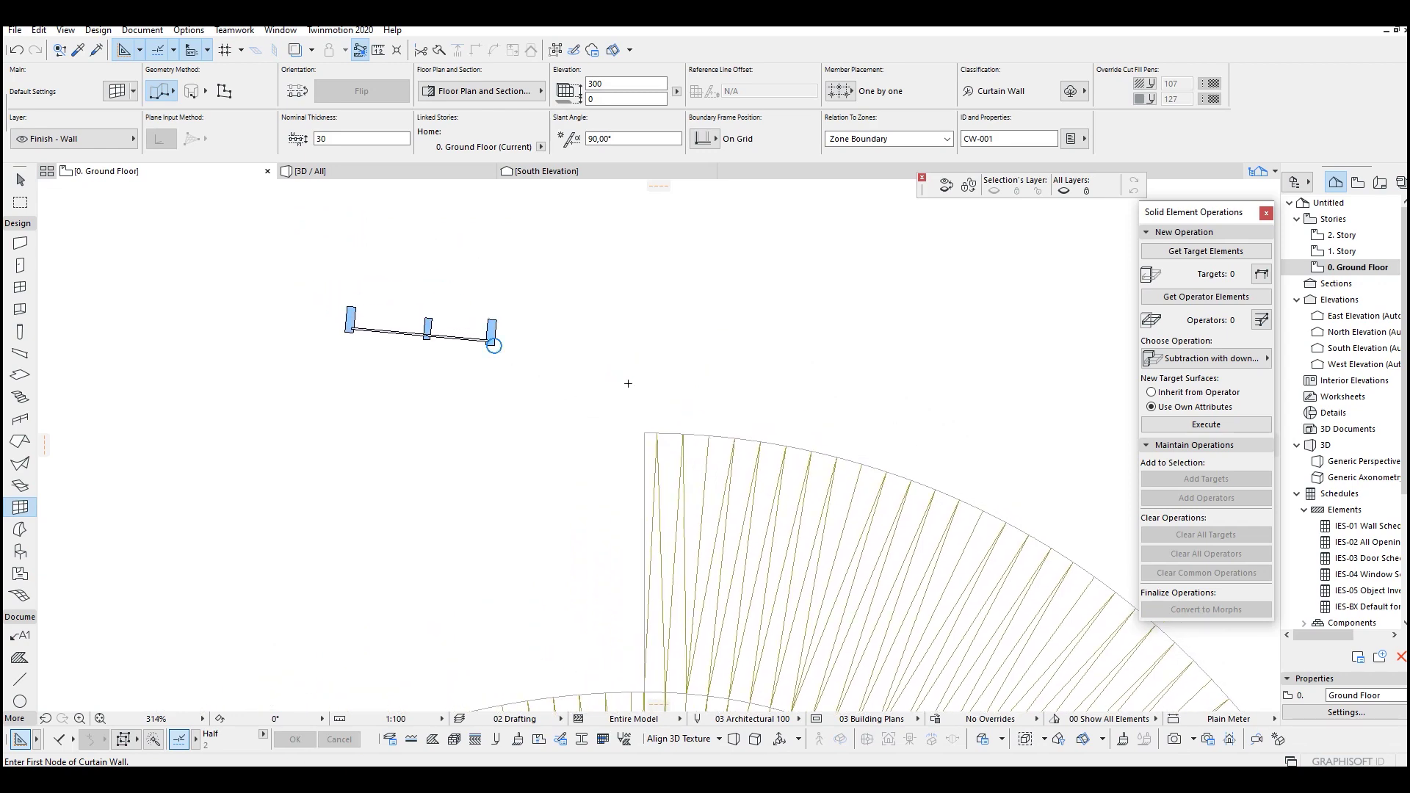
scroll(628, 383, "down", 2)
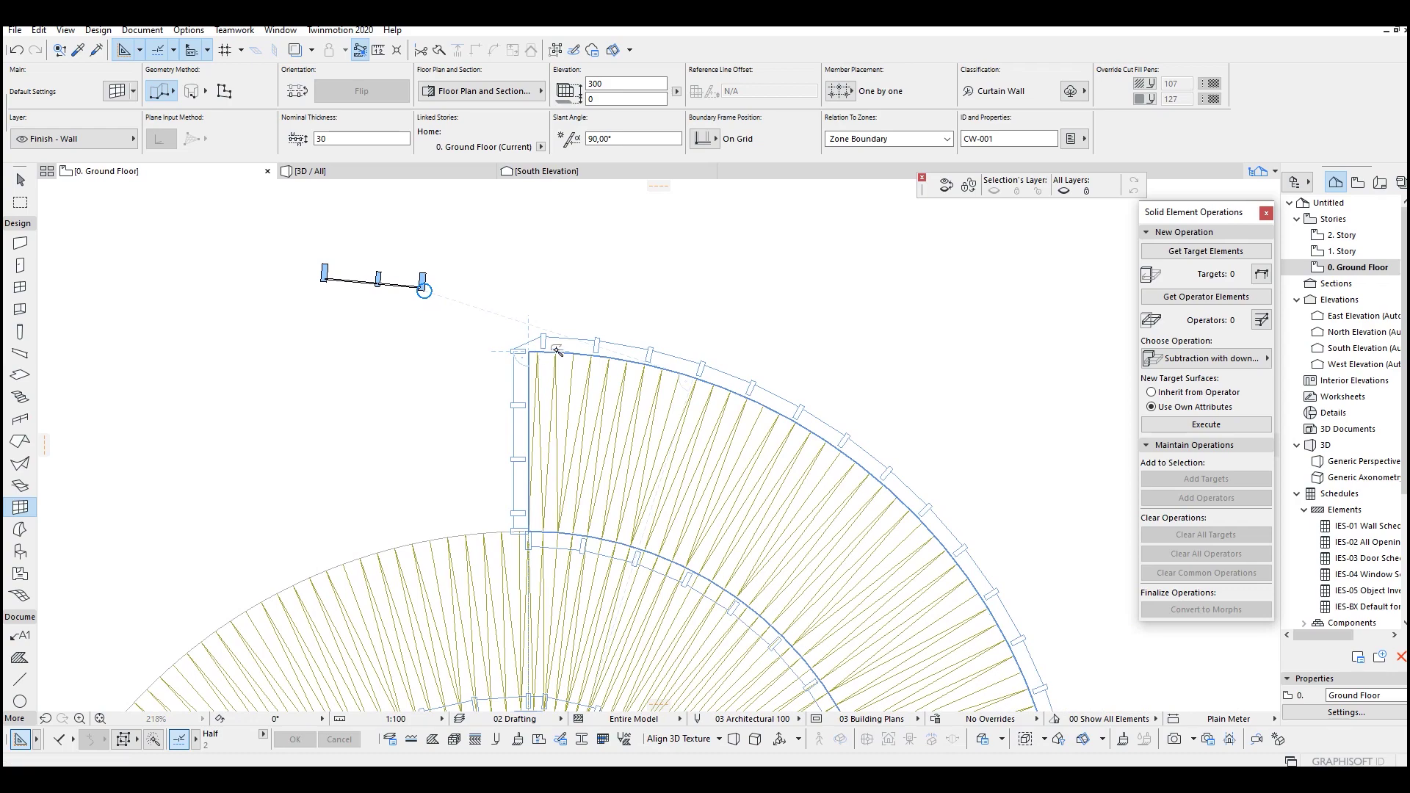
left_click(558, 348)
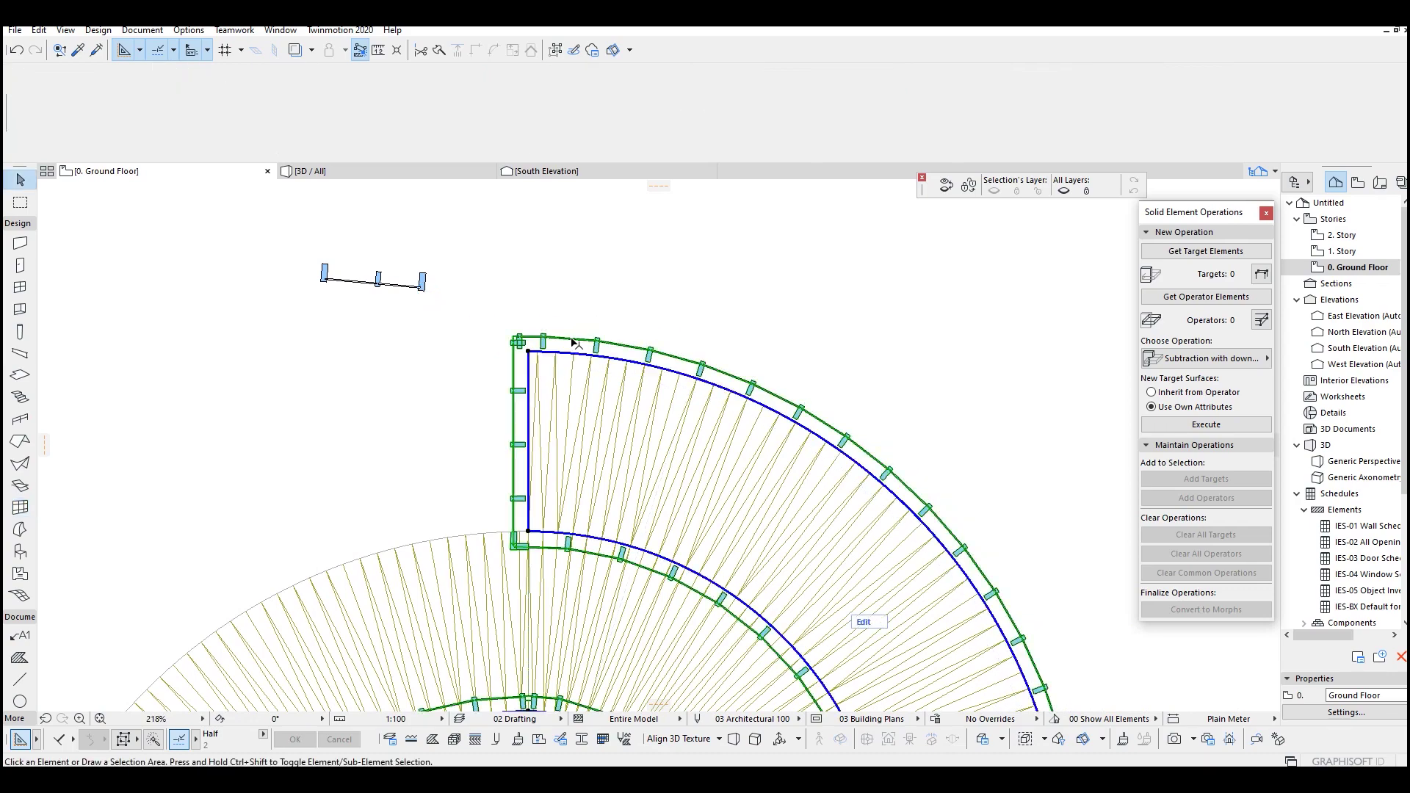
scroll(569, 349, "down", 5)
scroll(575, 350, "down", 1)
scroll(575, 501, "down", 1)
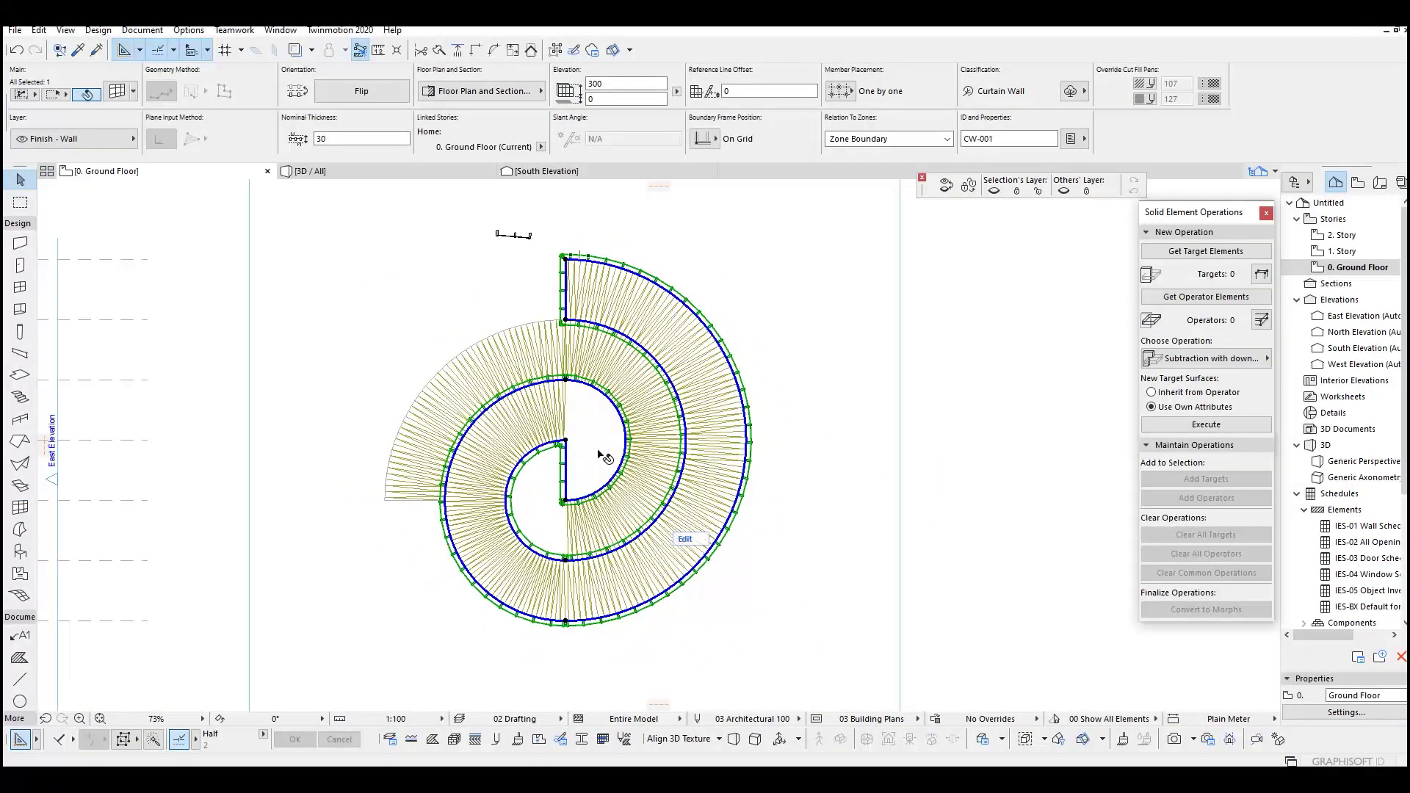
scroll(533, 478, "up", 3)
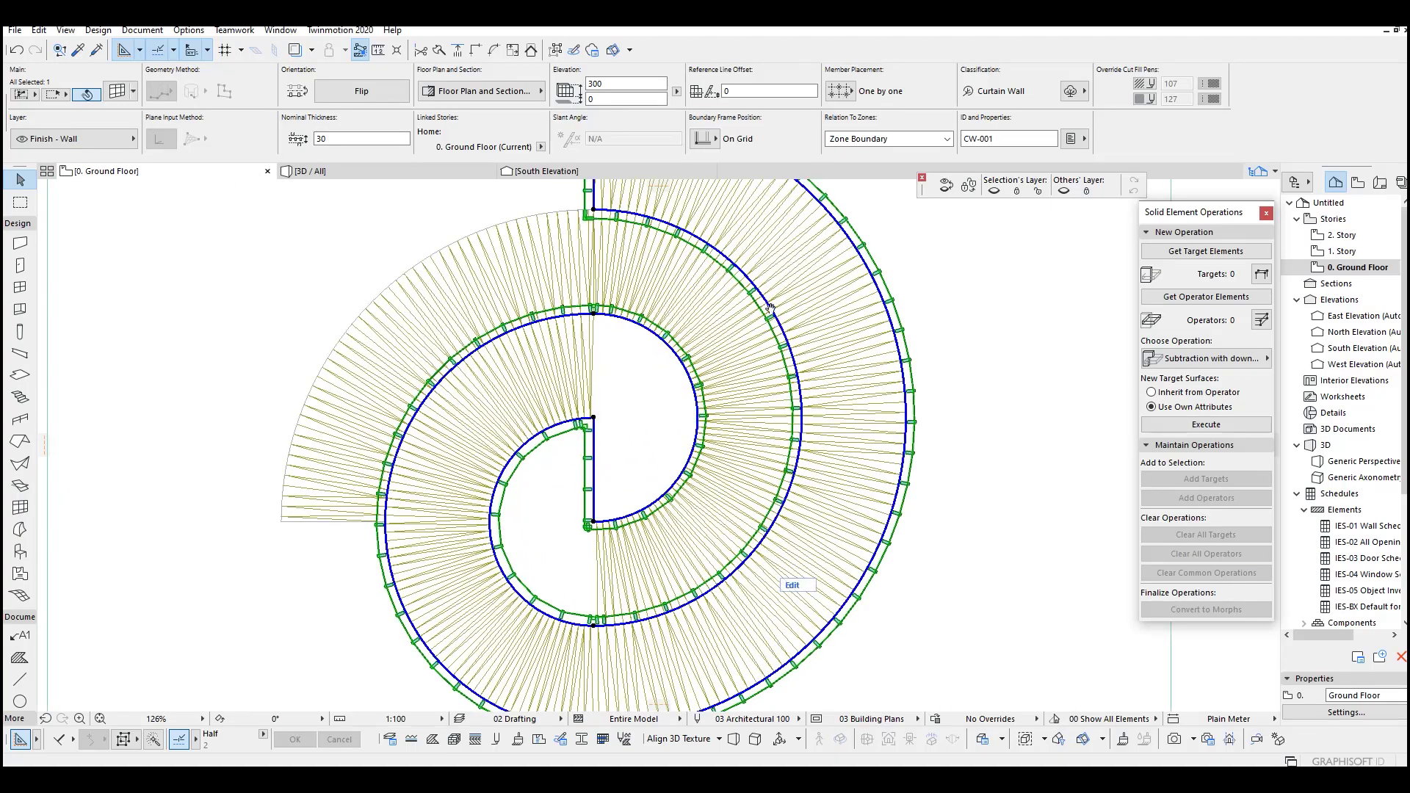
middle_click_drag(769, 308, 753, 423)
scroll(574, 262, "up", 5)
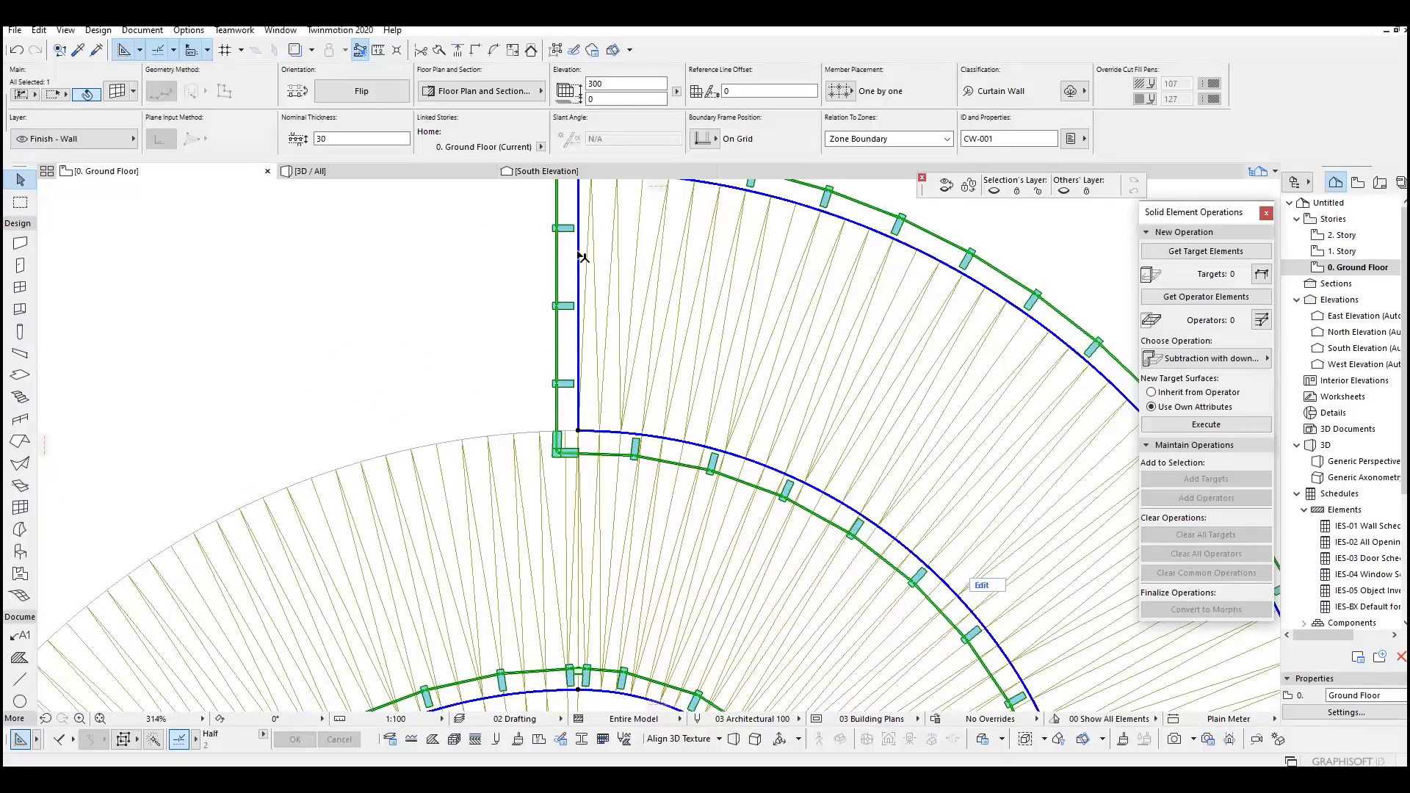
Try to reshape the straight end edge of the traced curtain wall and remove that wall from the ramp outline.
left_click(583, 257)
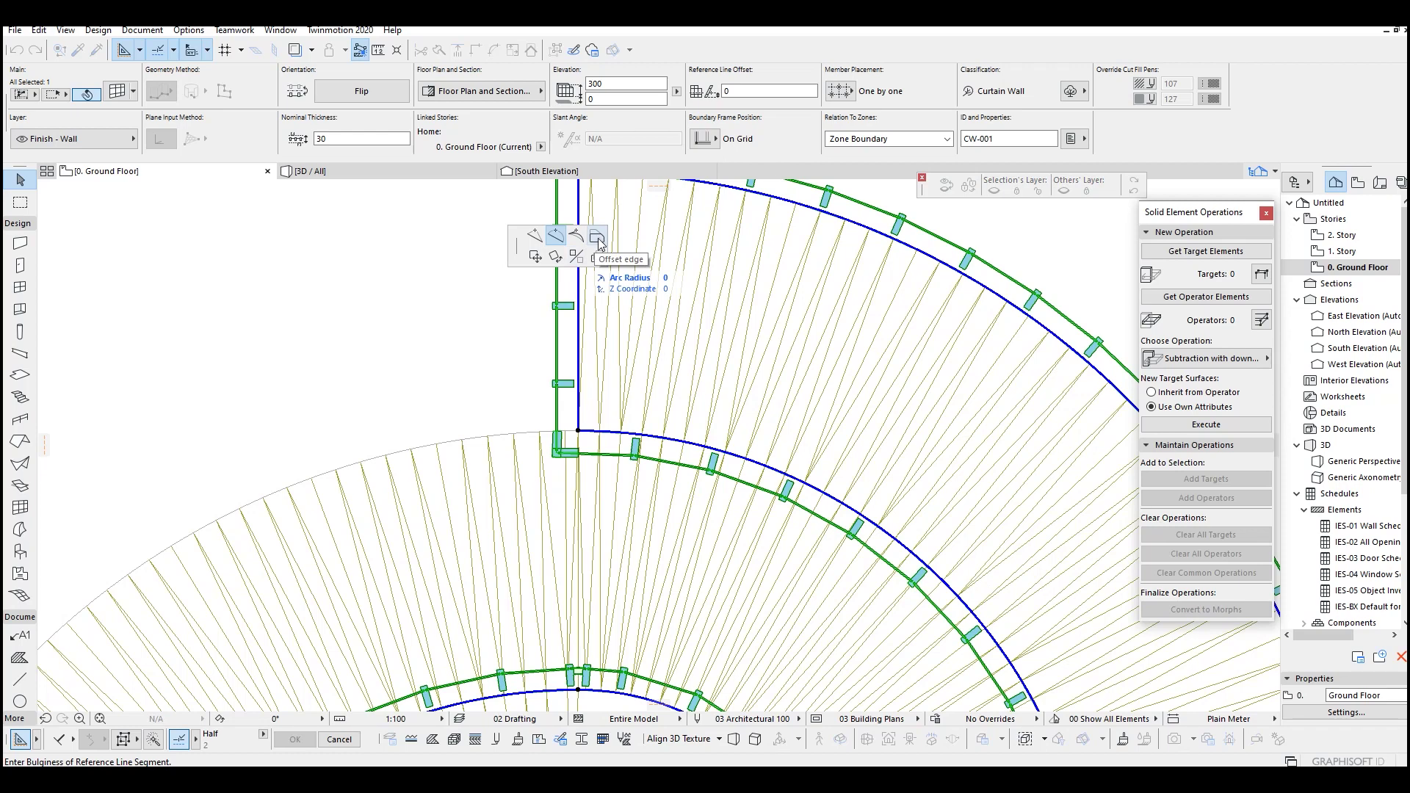
middle_click_drag(593, 287, 665, 412)
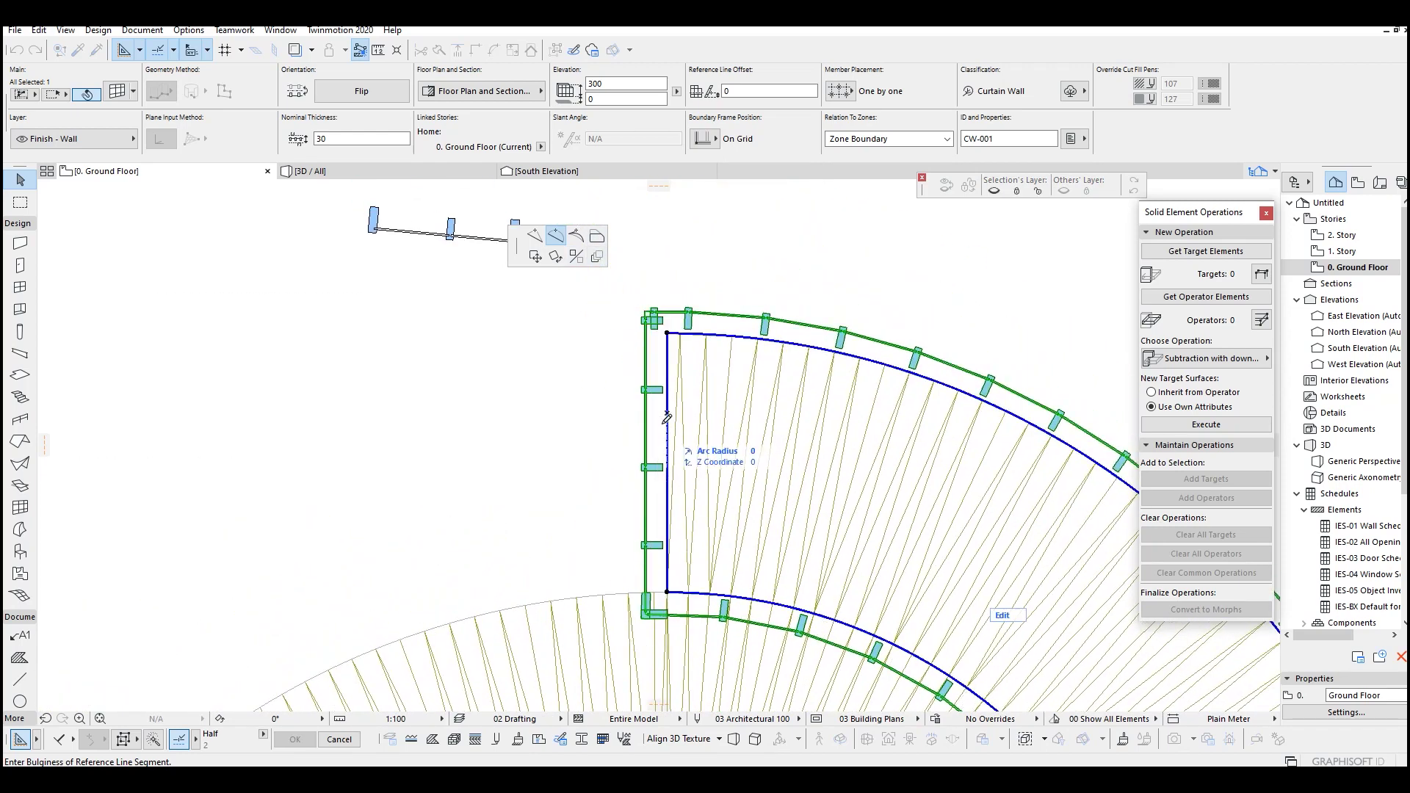
left_click(666, 396)
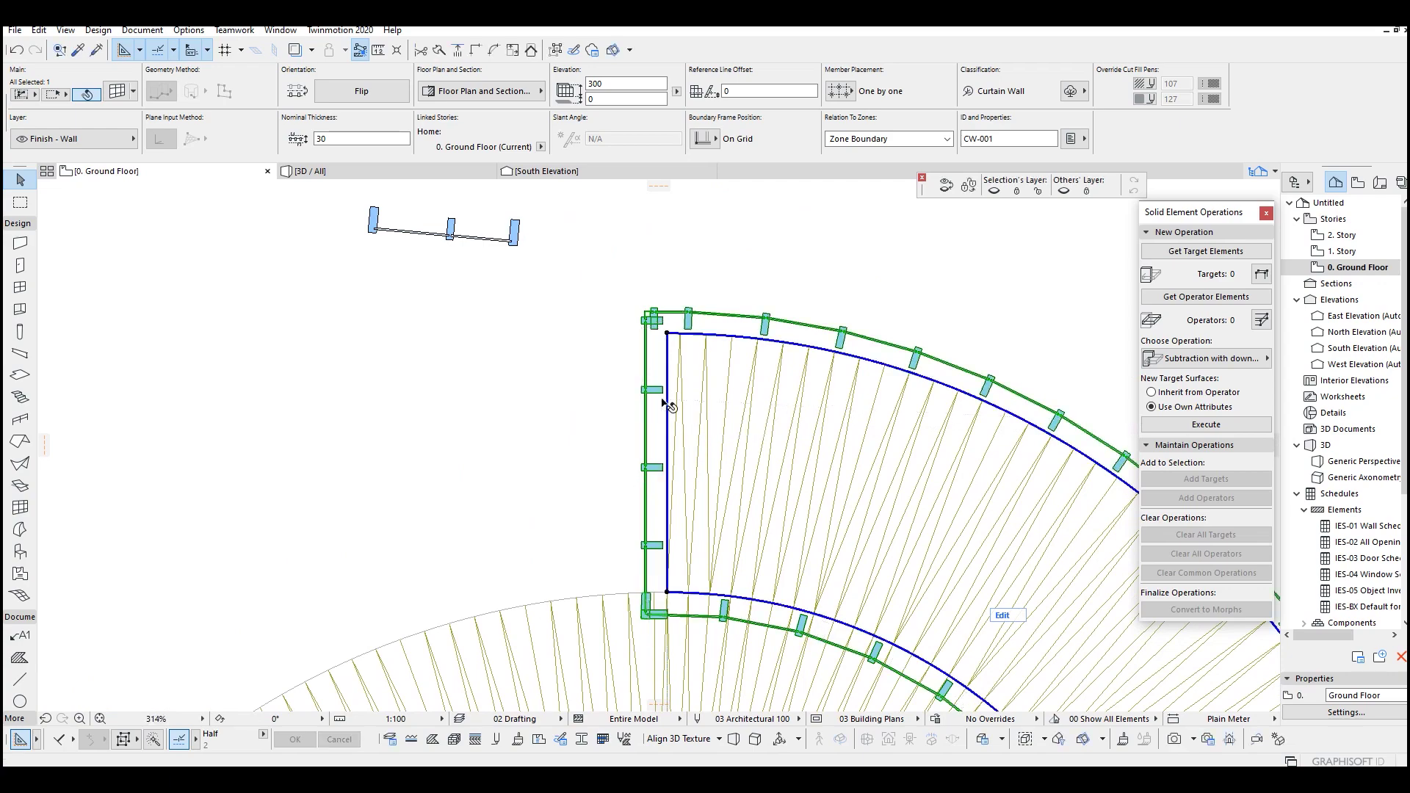
key("Escape")
Draw a curtain wall as a three-point arc along the ramp's outer edge, from its uppermost corner around the east side to the lowest point.
key("w")
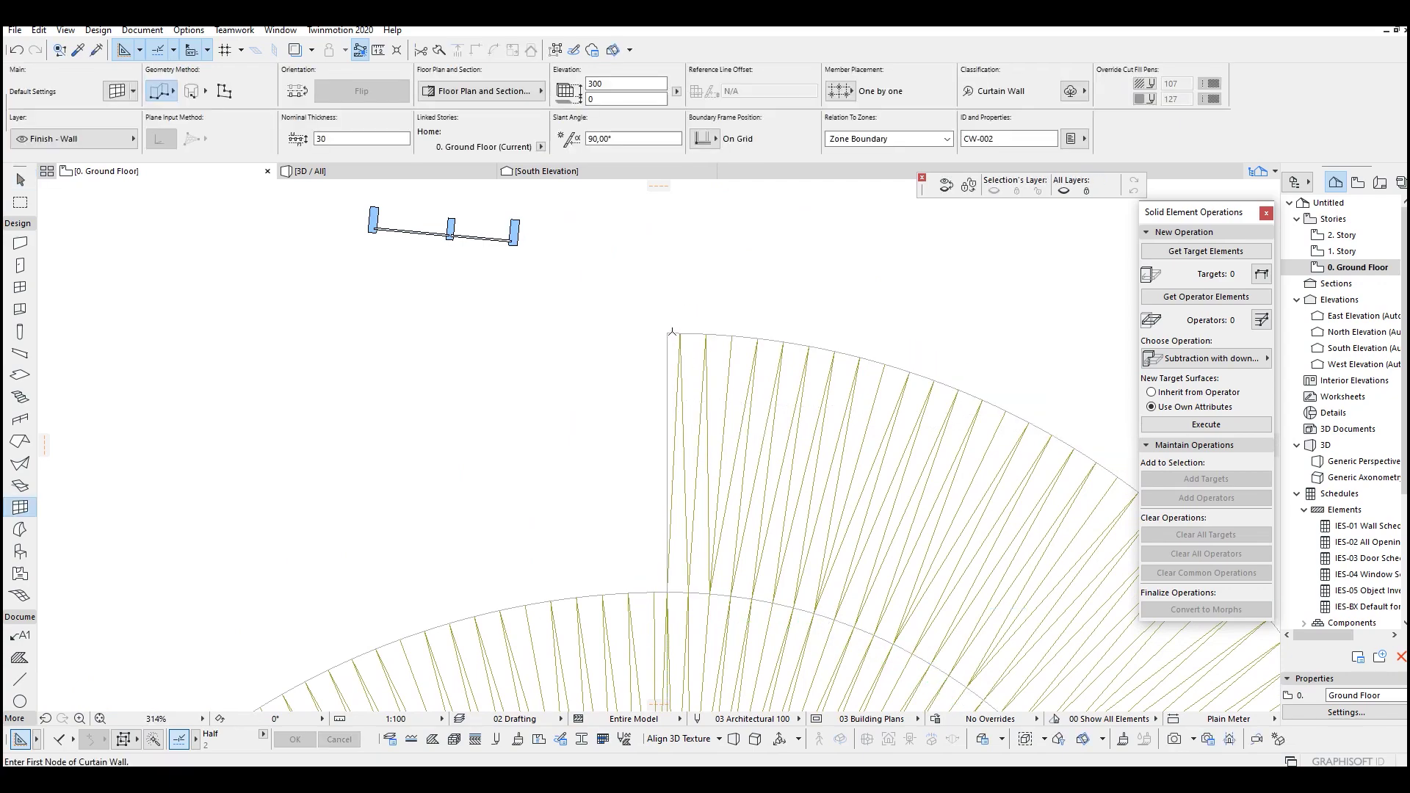
scroll(679, 345, "down", 5)
middle_click_drag(679, 345, 560, 373)
left_click(556, 367)
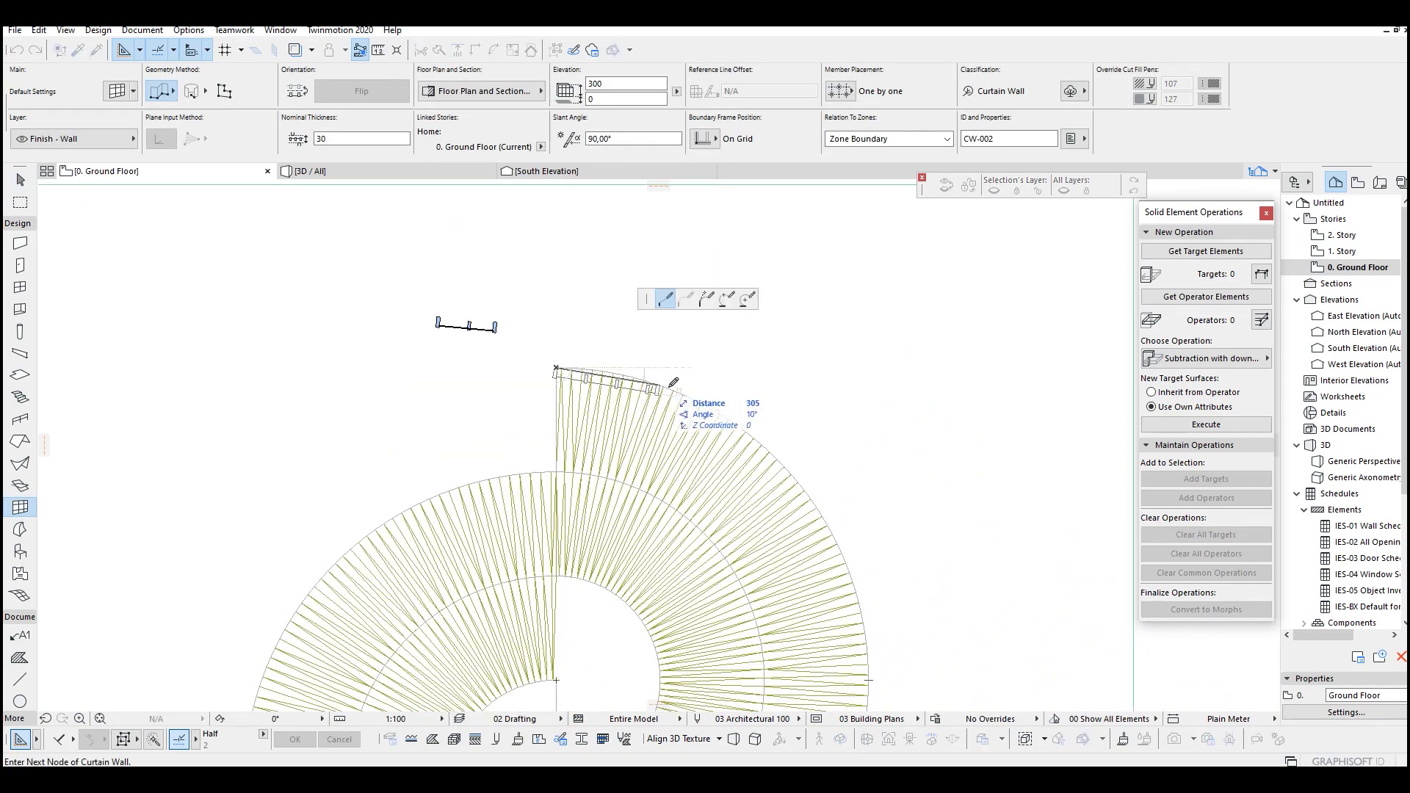
middle_click_drag(746, 464, 694, 249)
middle_click_drag(671, 343, 727, 245)
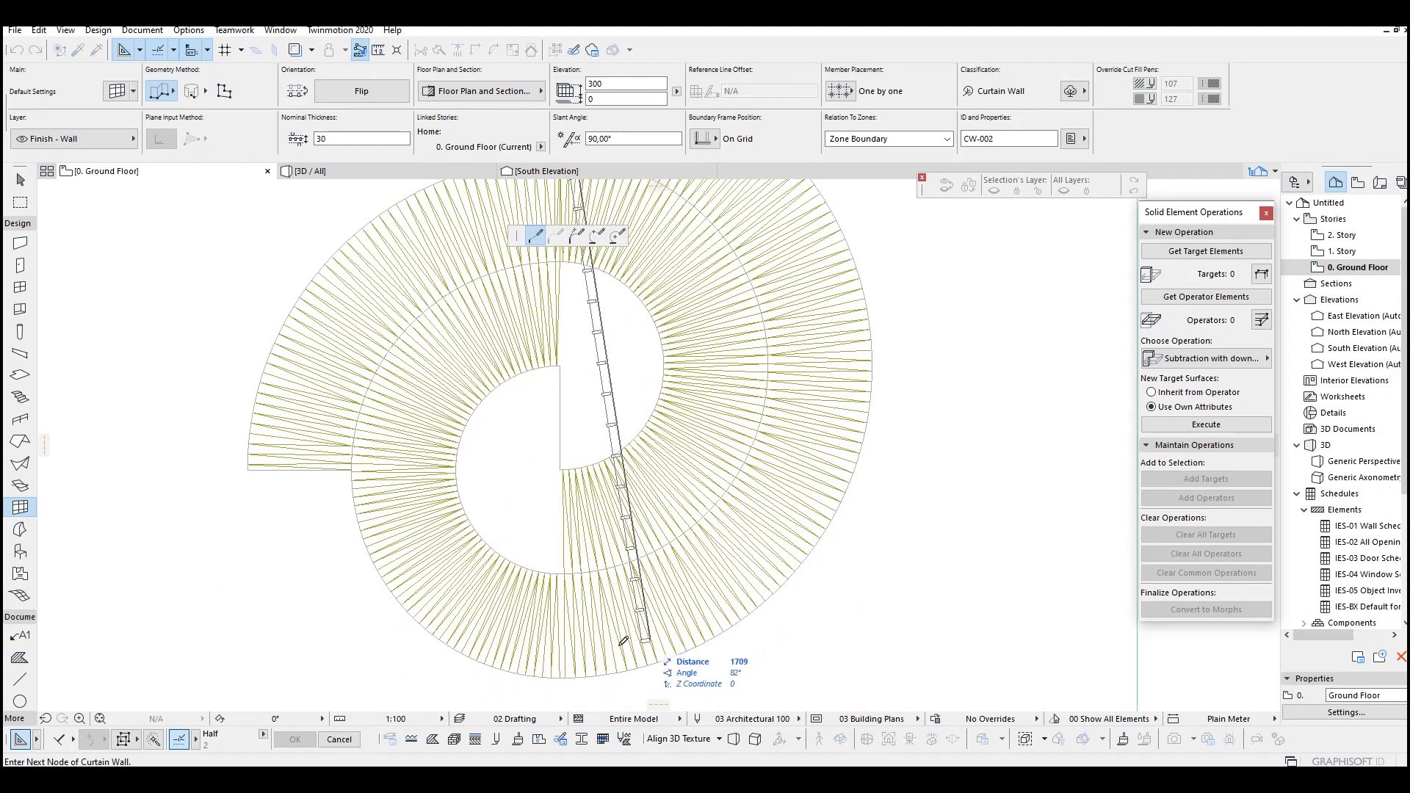
left_click(564, 672)
key("BackSpace")
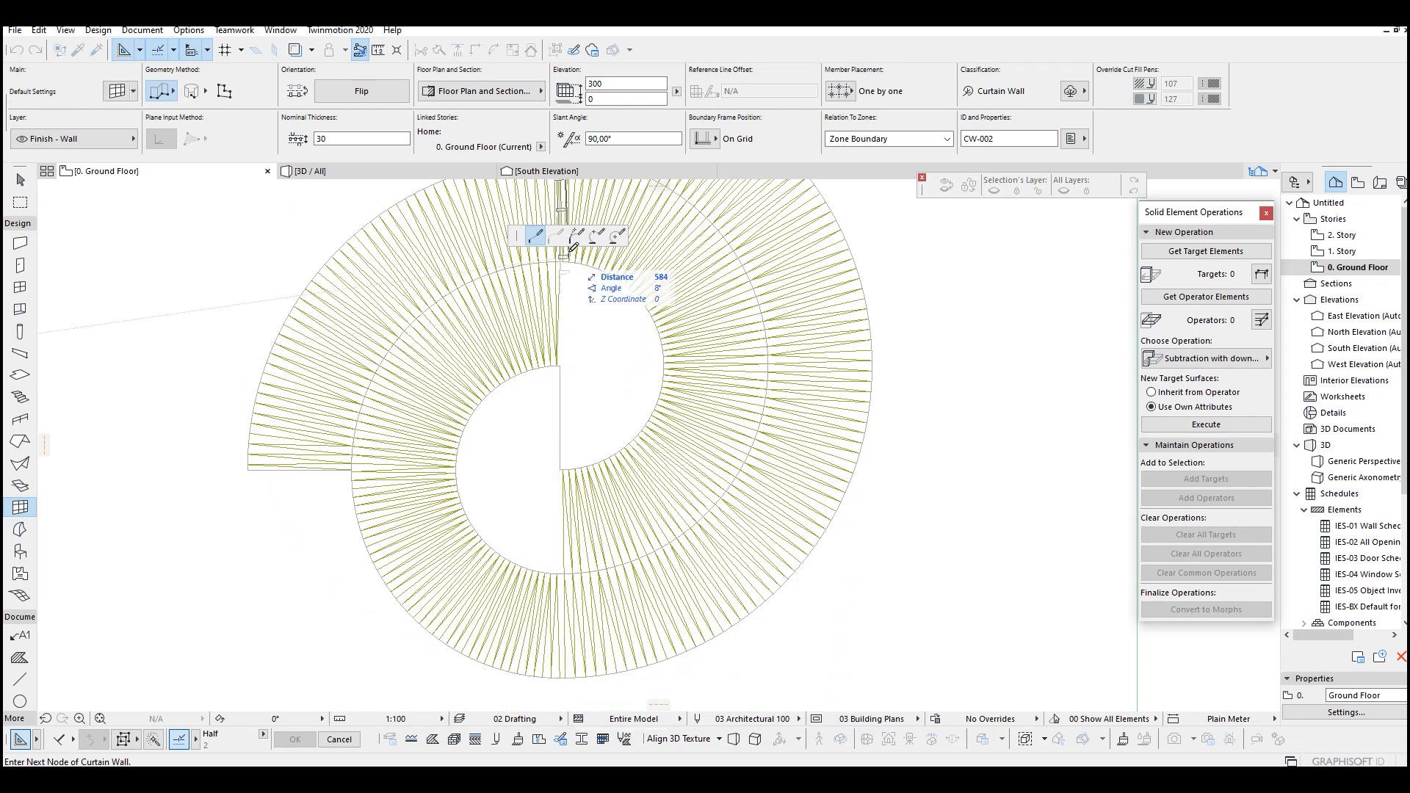
left_click(594, 237)
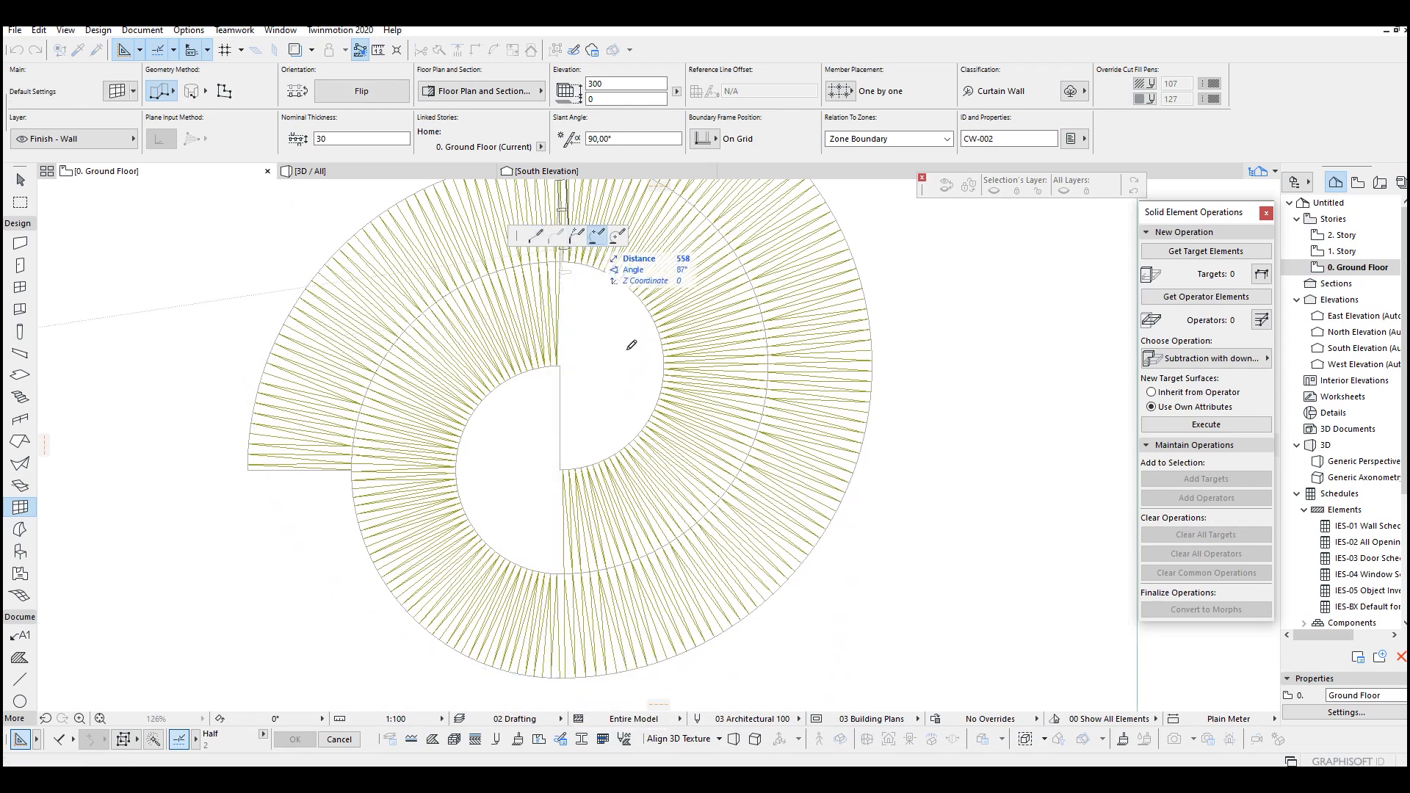
left_click(563, 623)
middle_click_drag(797, 347, 759, 546)
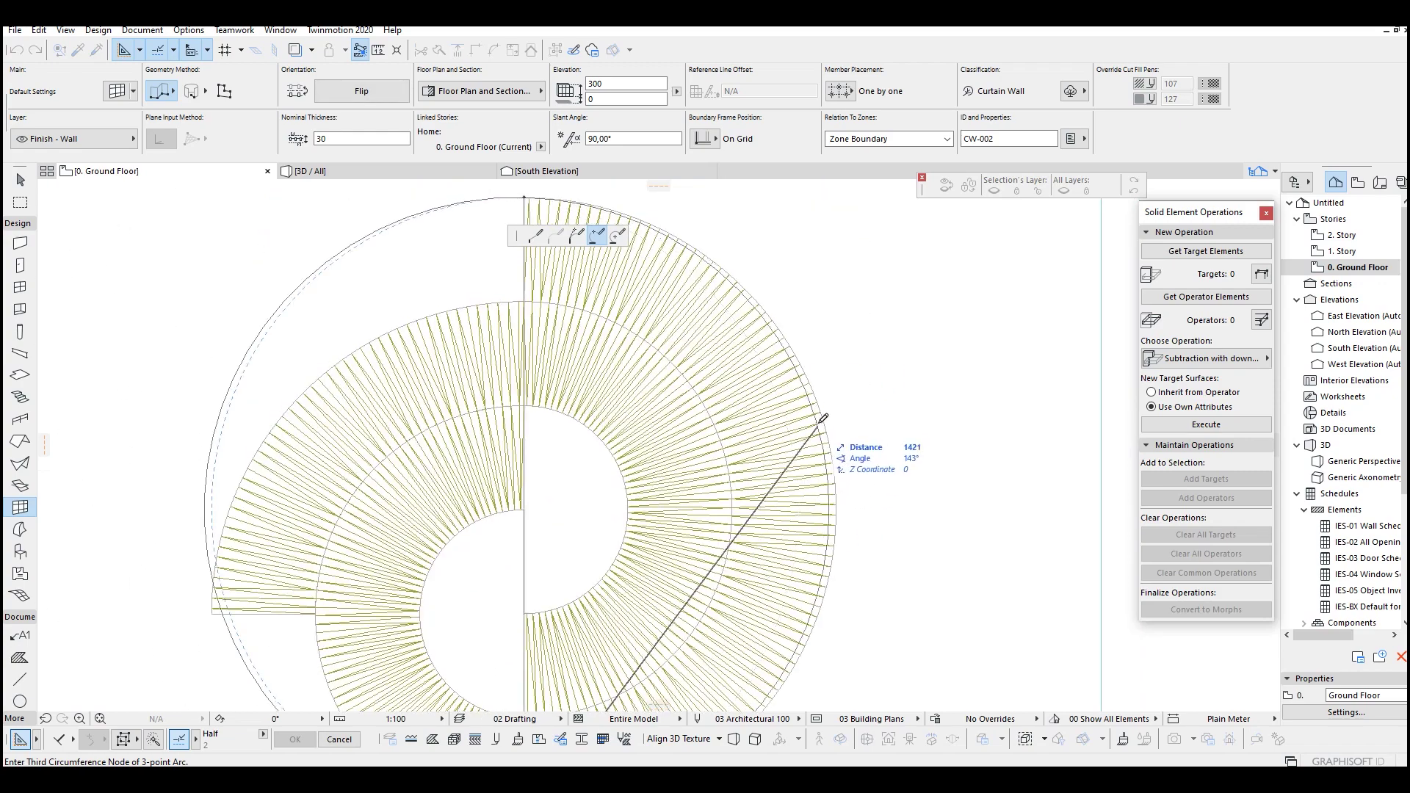
left_click(825, 419)
scroll(806, 457, "down", 2)
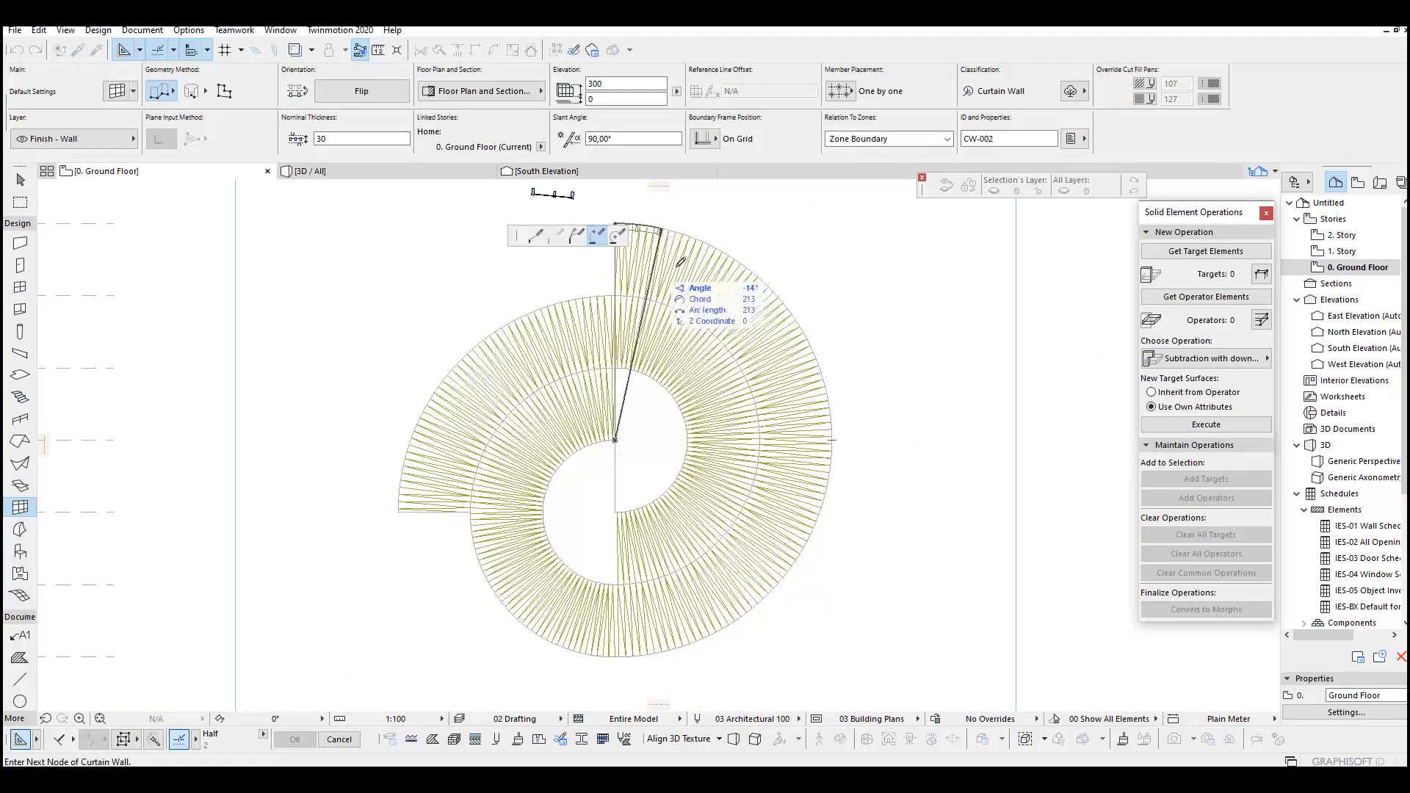
left_click(618, 652)
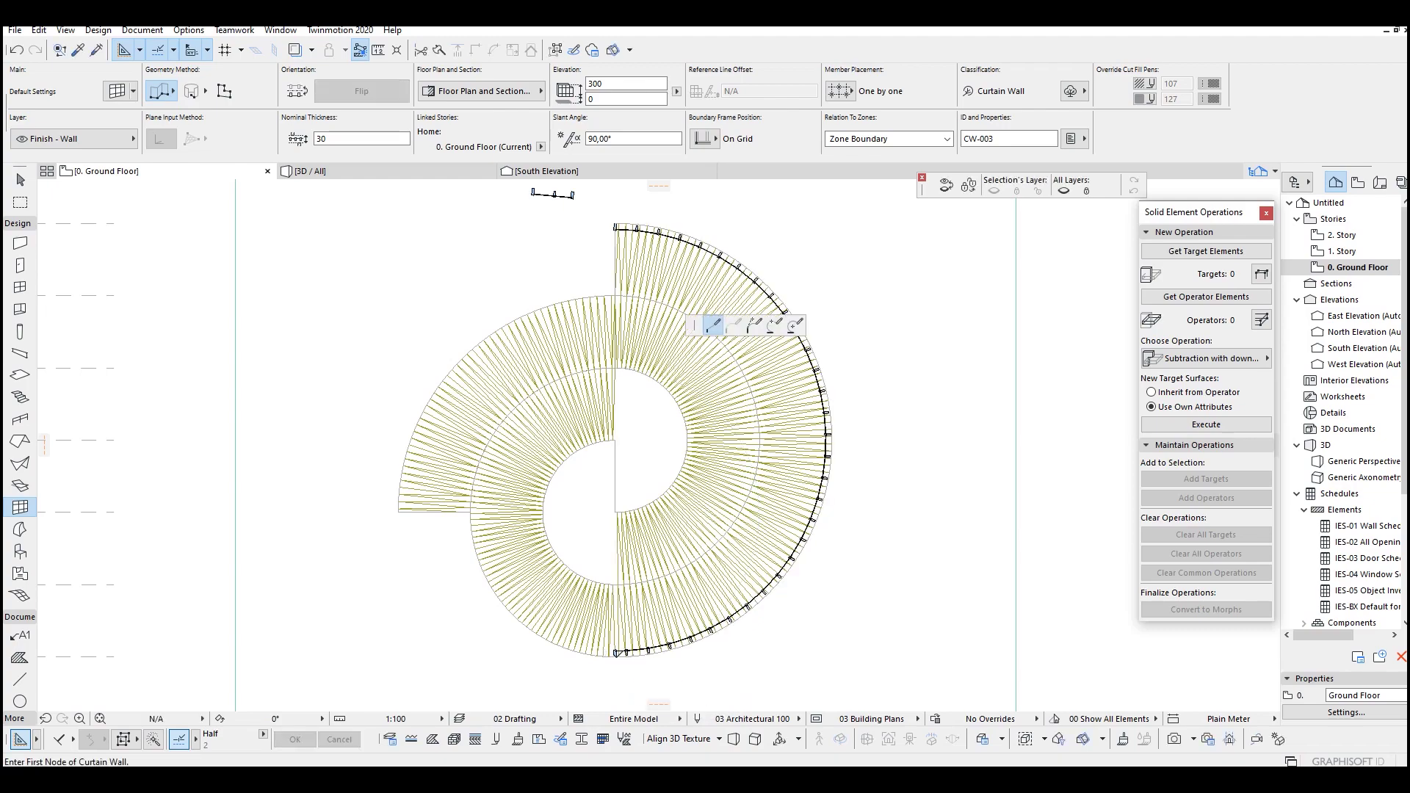
End the wall input, select the curved curtain wall and set its reference line distance to the panel center to 0.
scroll(566, 649, "up", 4)
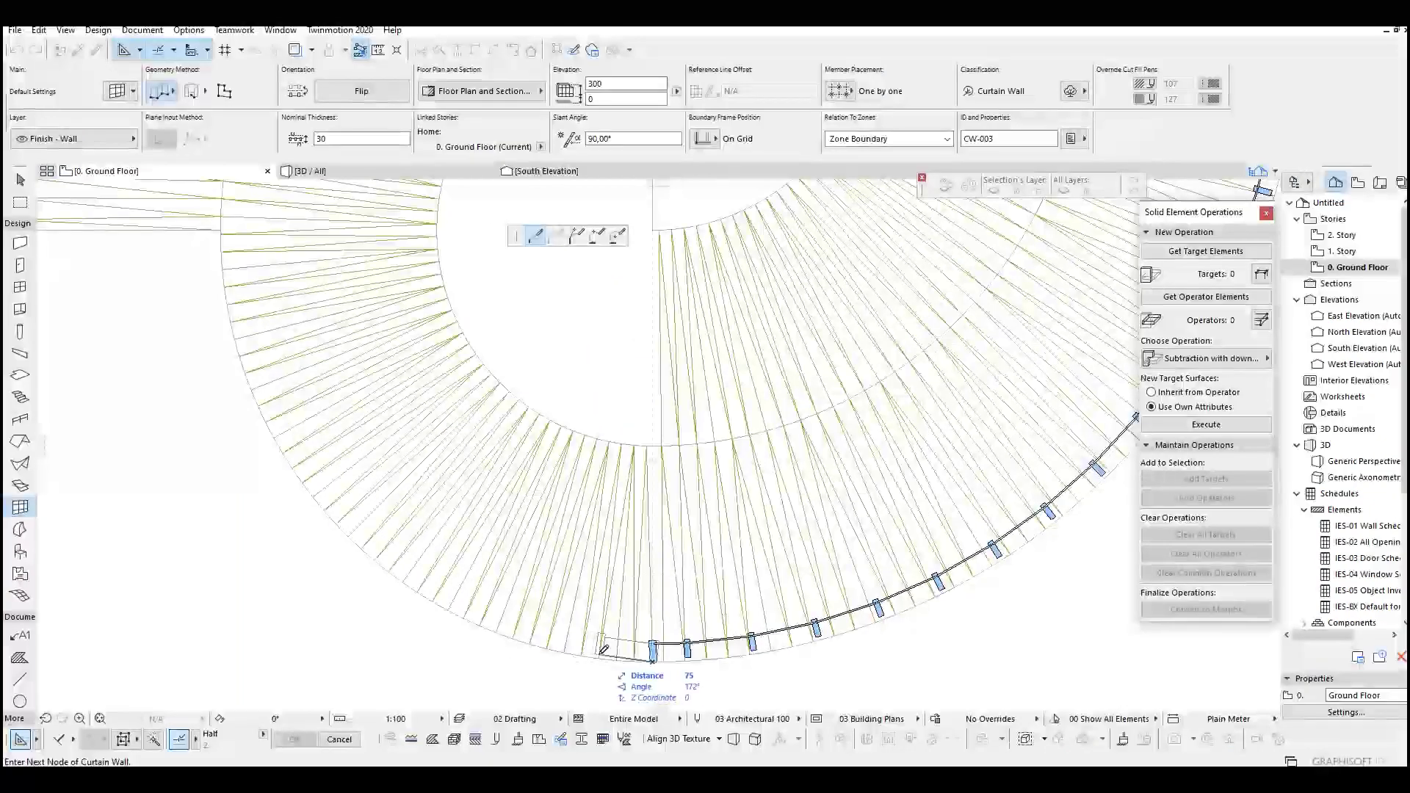
key("Escape")
key("Escape")
left_click(661, 647)
scroll(661, 647, "down", 2)
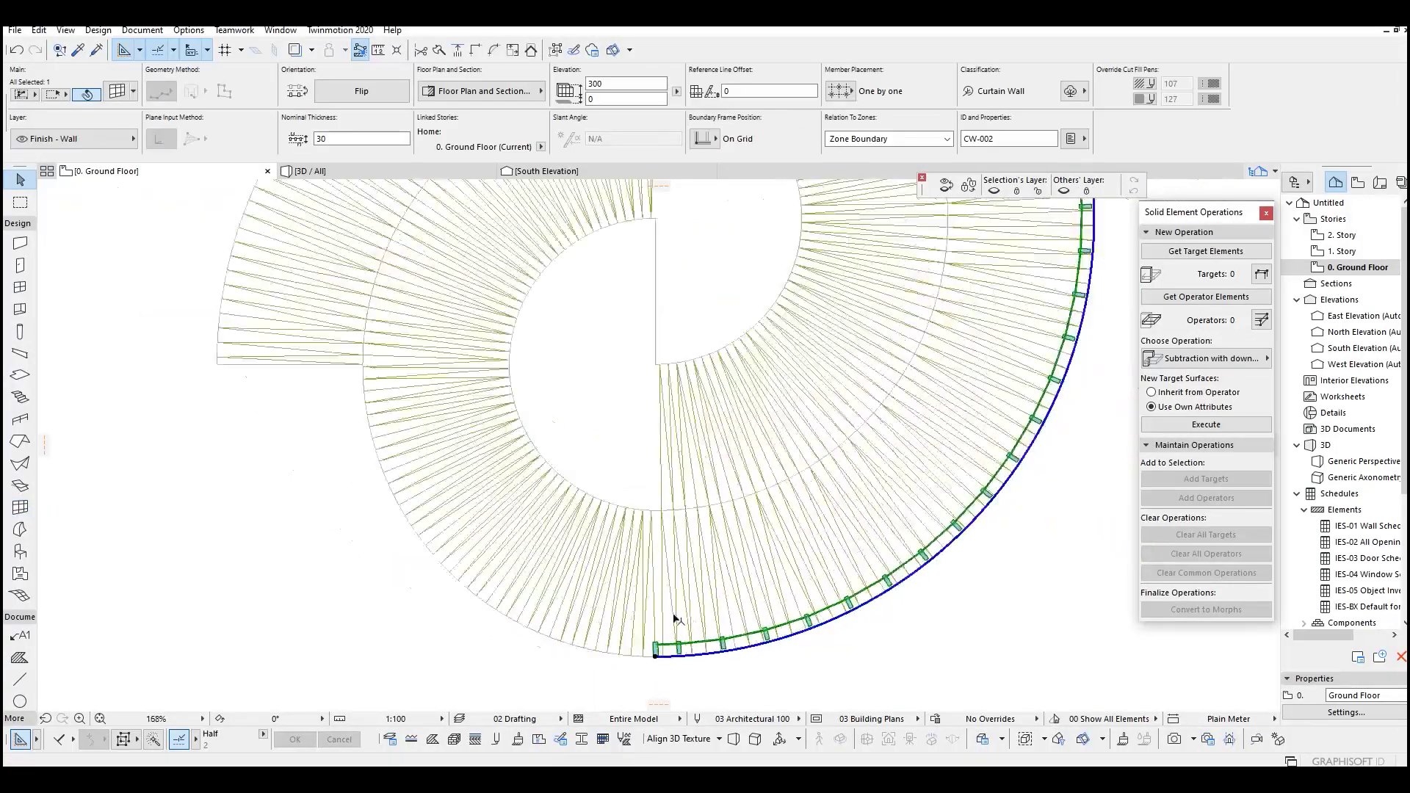
scroll(676, 619, "down", 2)
key("ctrl+t")
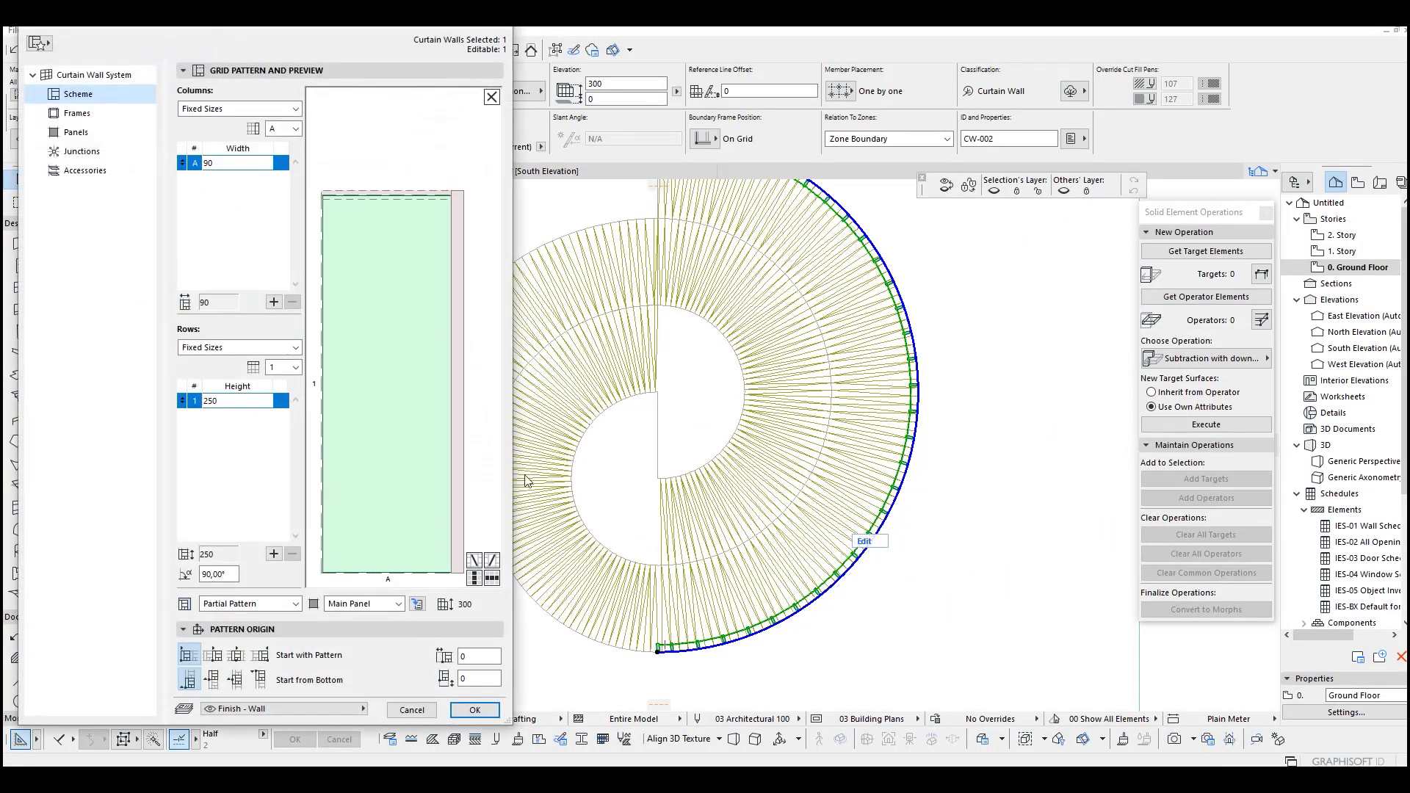
left_click(96, 75)
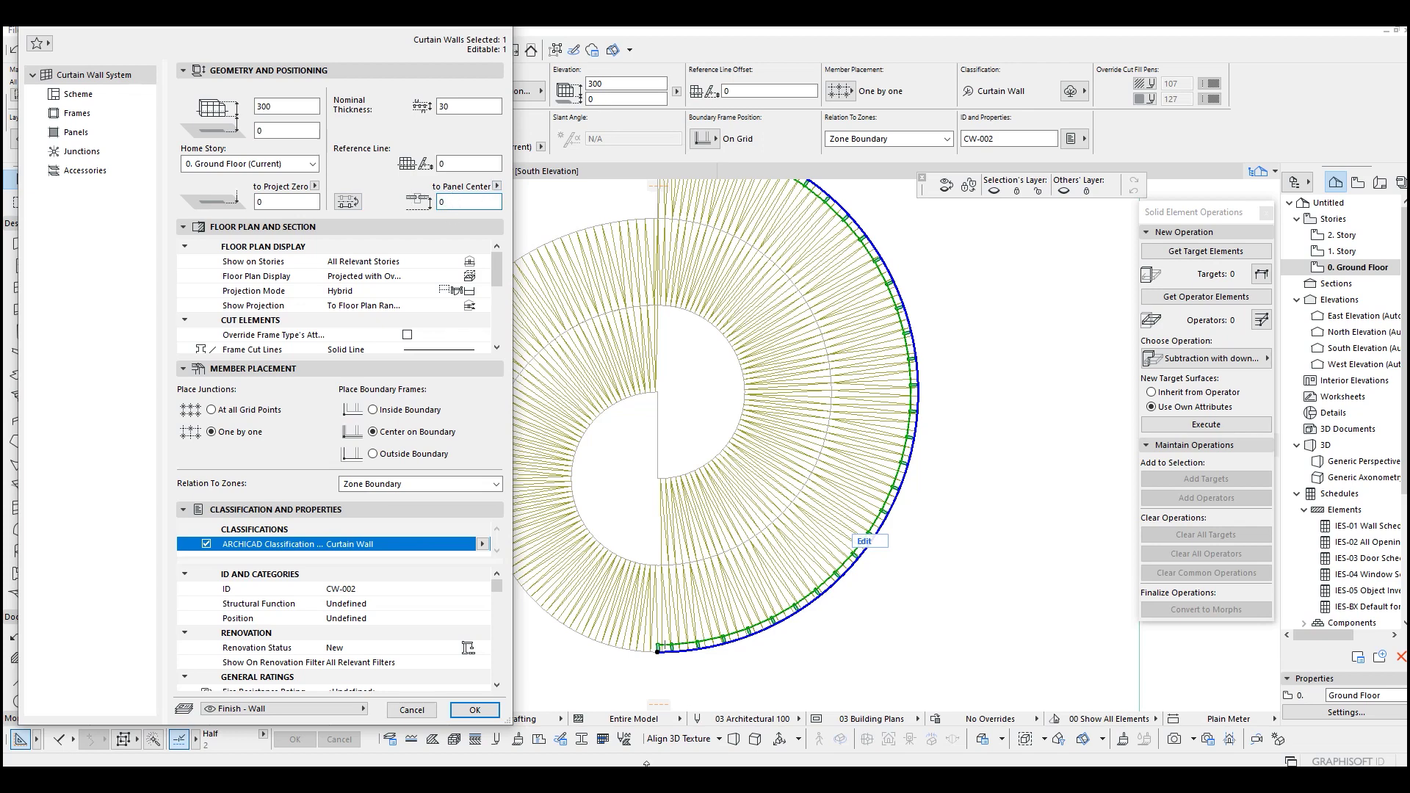
left_click(475, 709)
Flip the curved curtain wall so its frames face the inside of the ramp, and check both of its ends.
scroll(717, 667, "up", 5)
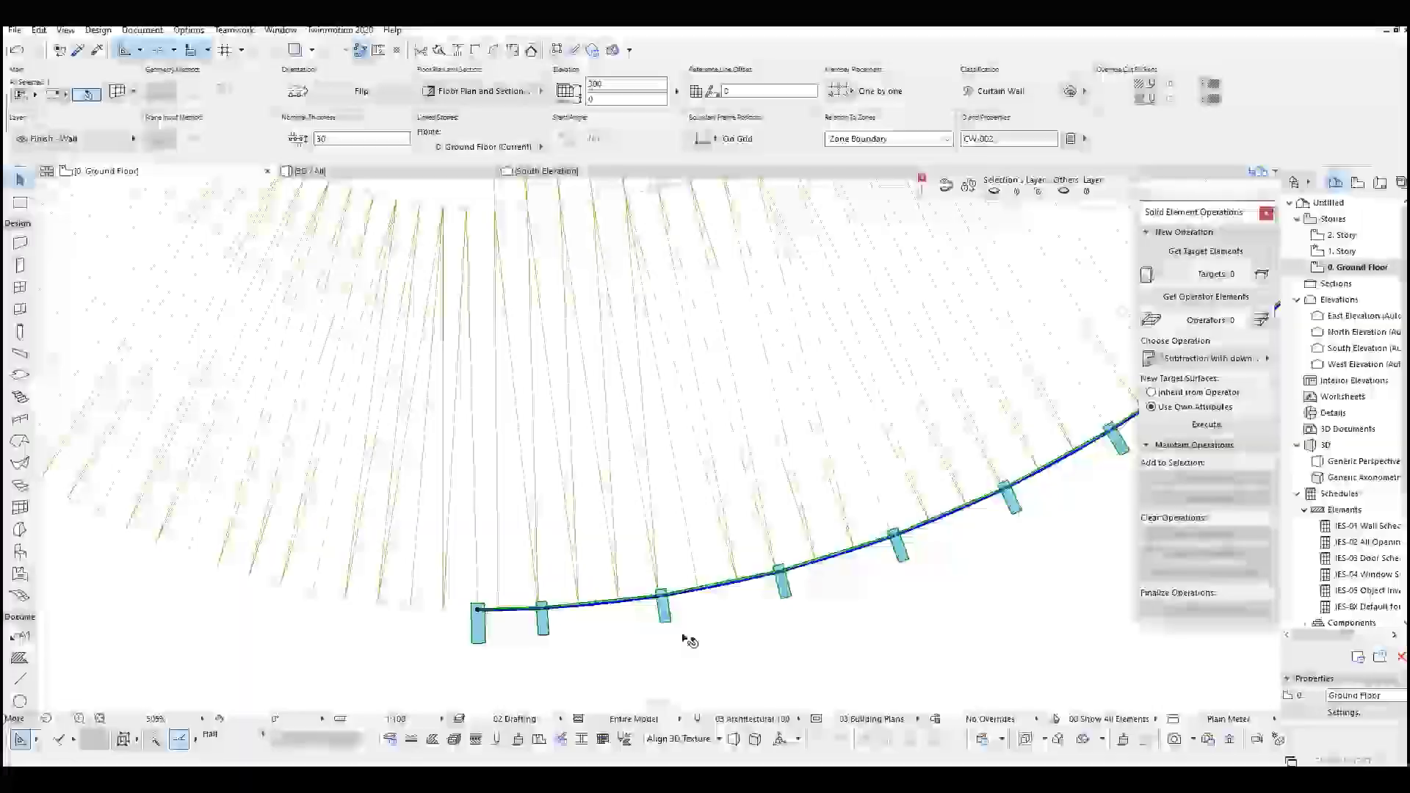
middle_click_drag(380, 595, 409, 587)
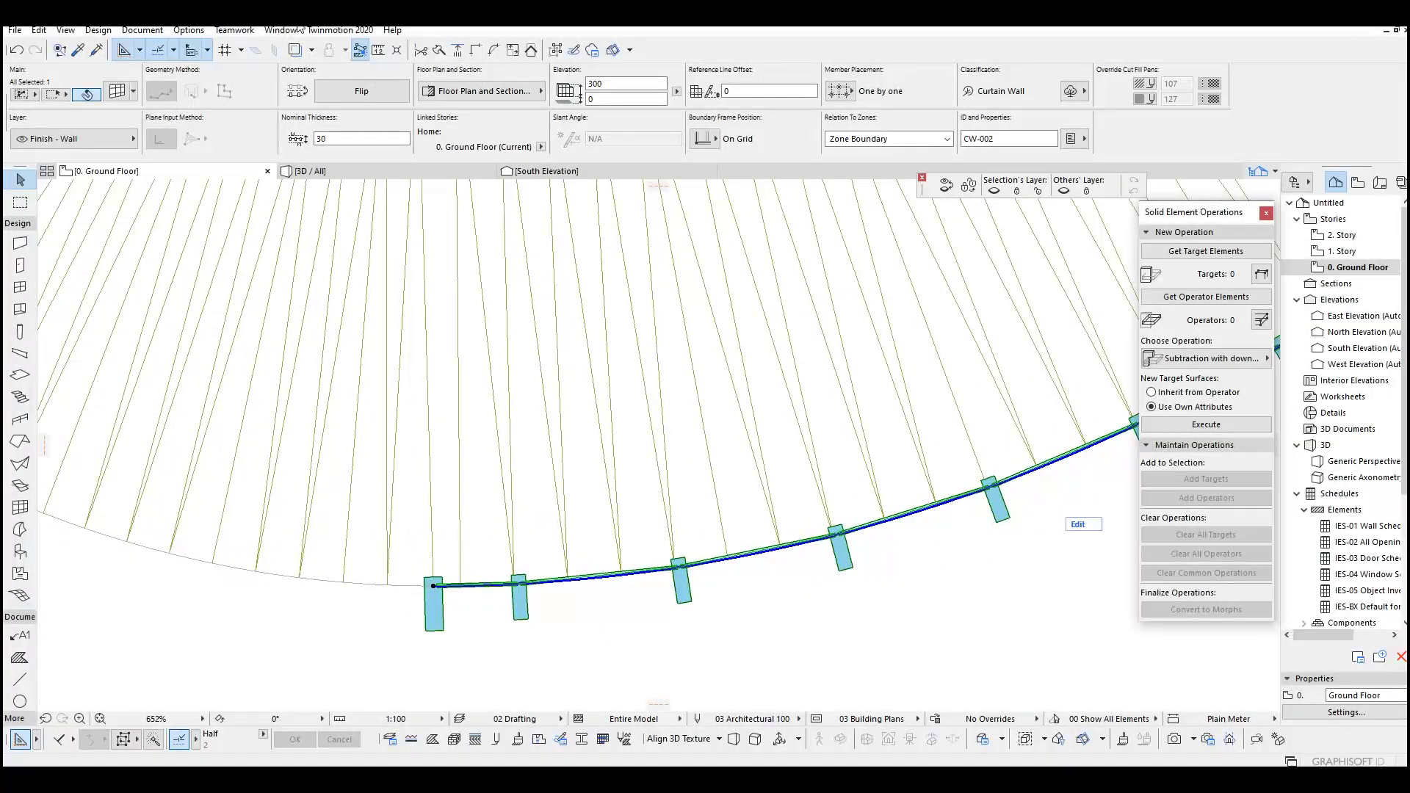
left_click(363, 93)
scroll(608, 549, "down", 4)
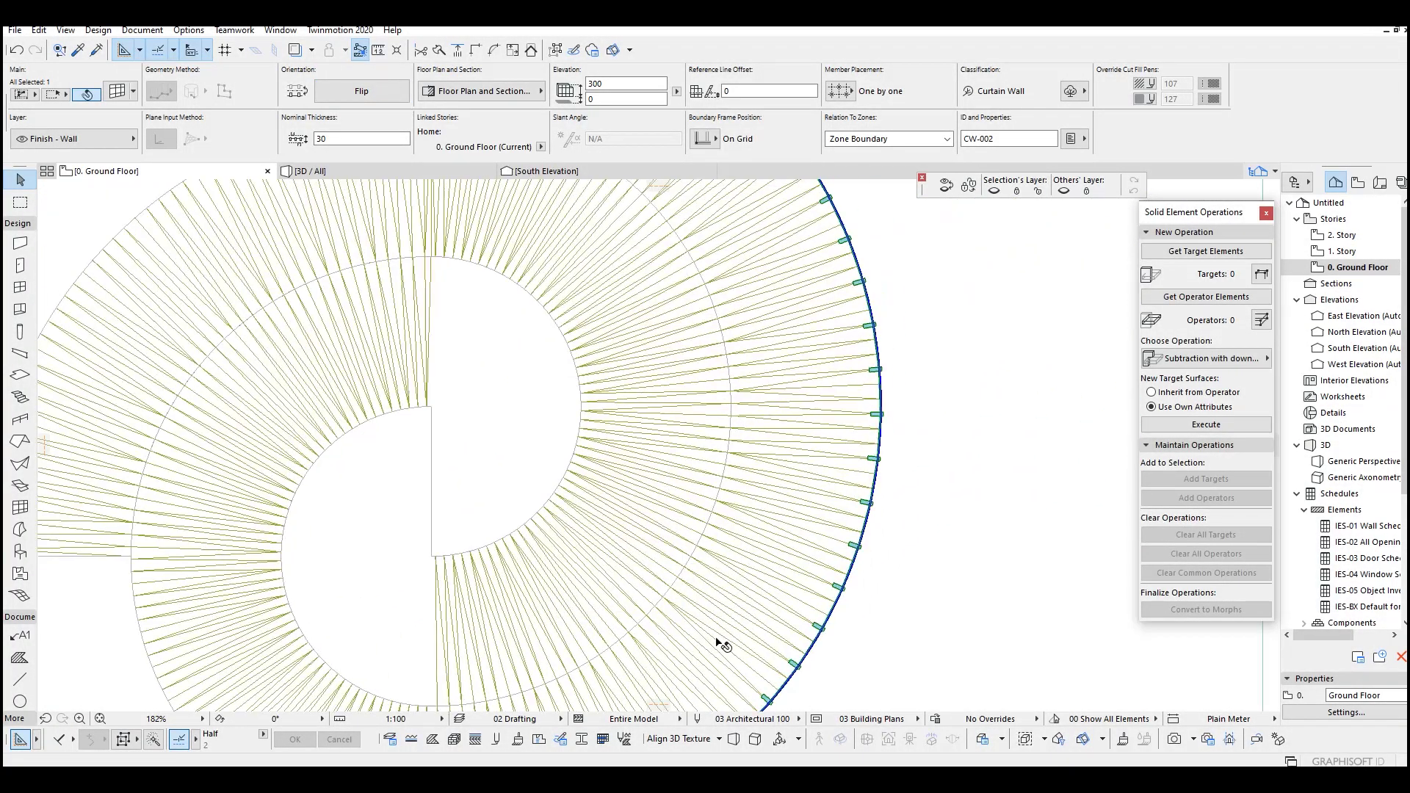
scroll(513, 442, "up", 3)
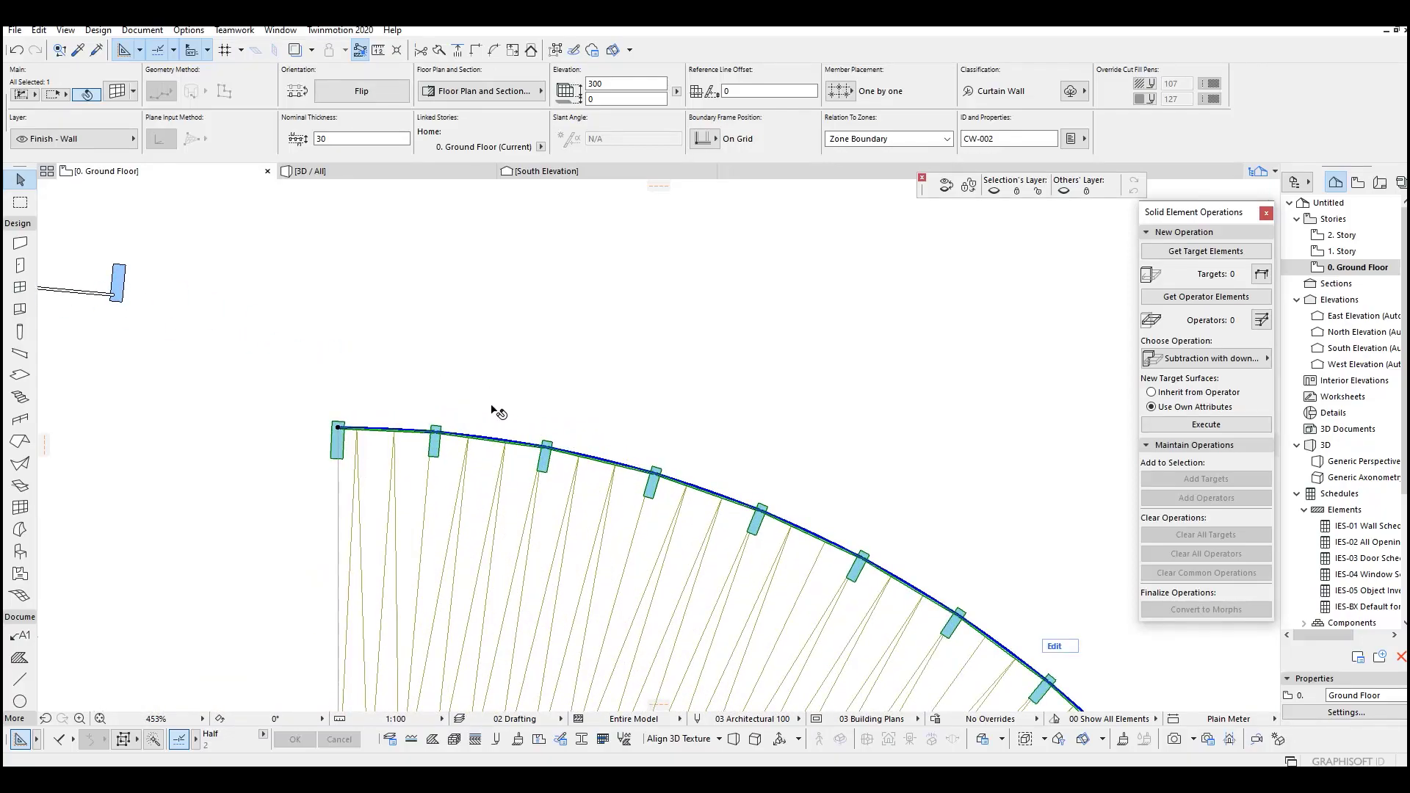
scroll(544, 362, "down", 5)
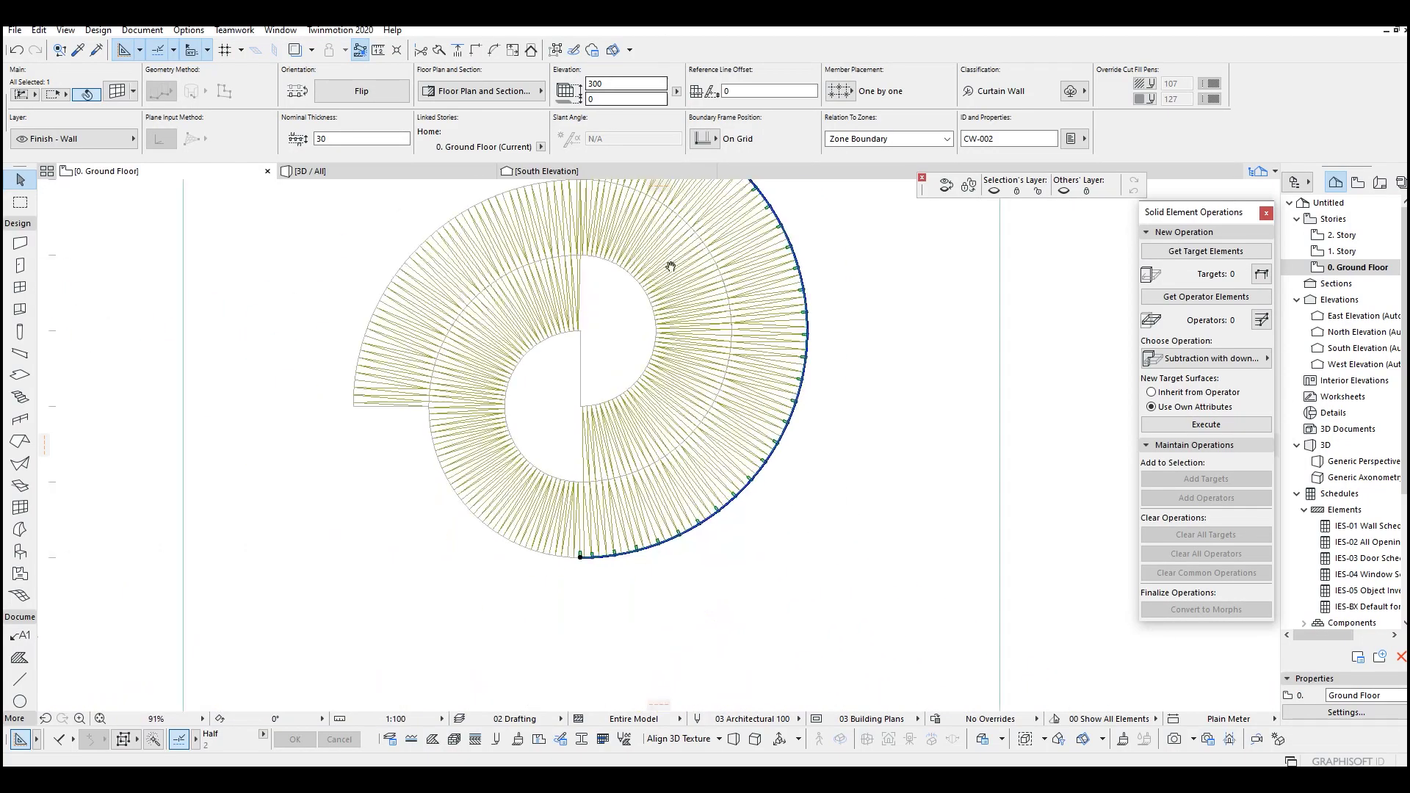
key("Escape")
Copy the curved curtain wall's settings and continue from its lower end with a three-point arc around the ramp's west side to the inner spiral's top.
scroll(583, 552, "up", 3)
scroll(584, 552, "up", 3)
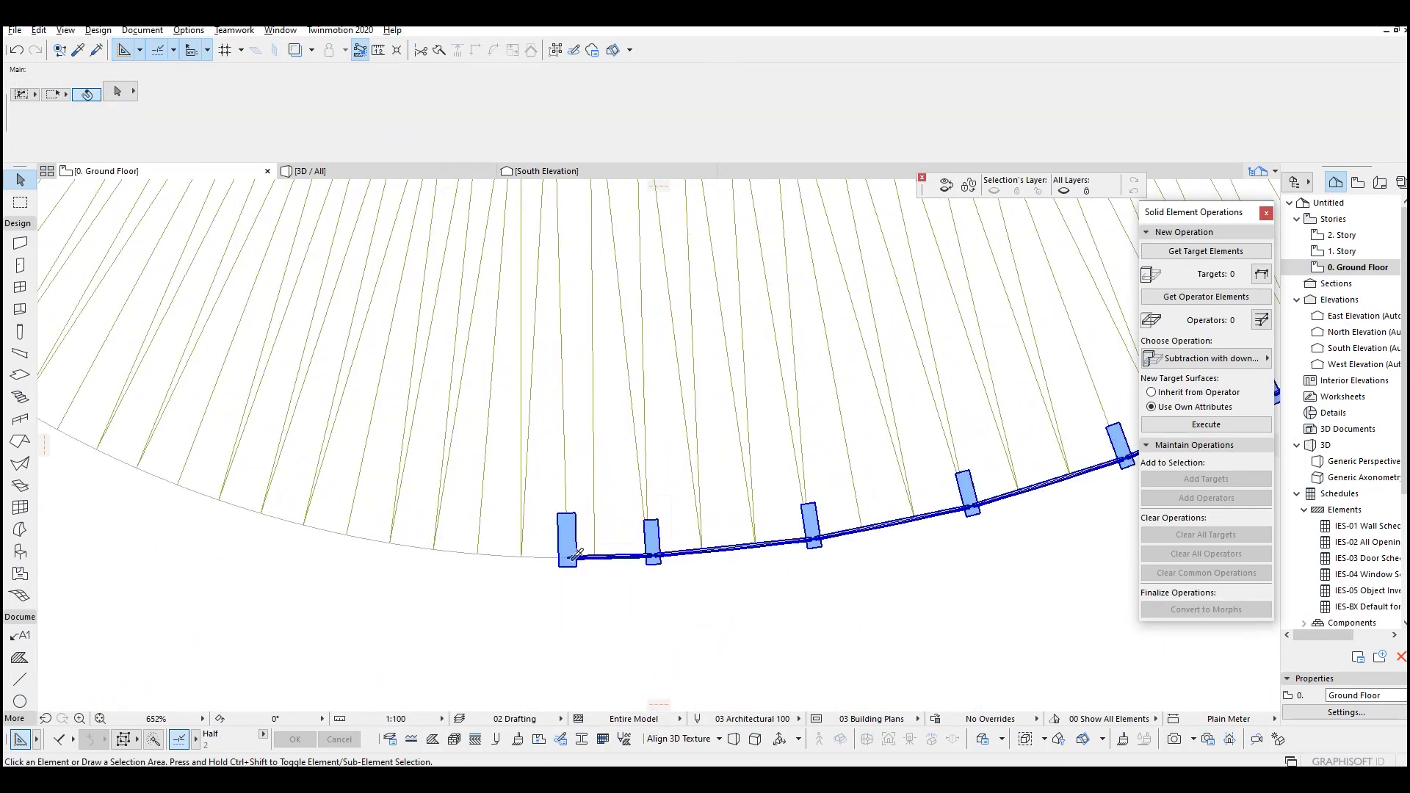
left_click(573, 560, "alt")
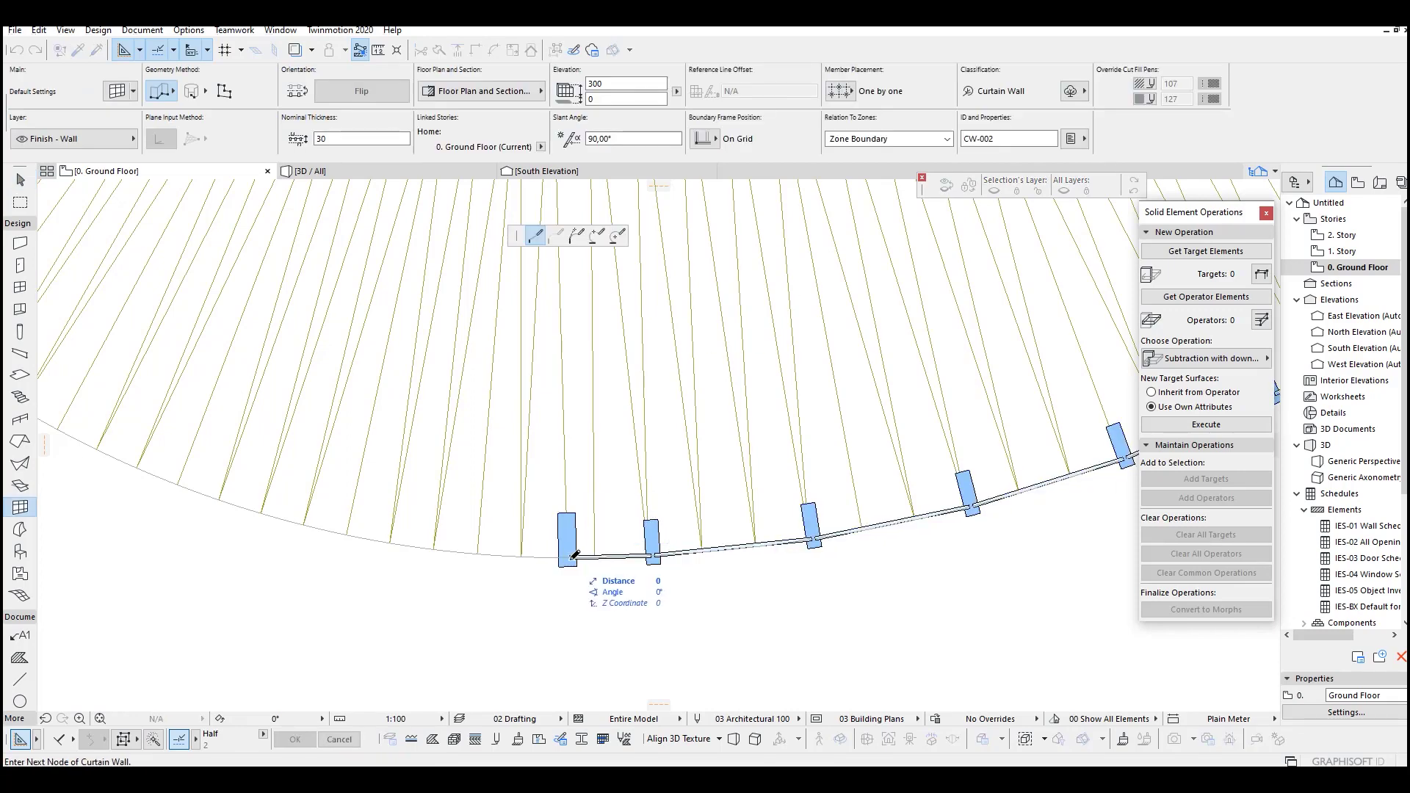
left_click(572, 556)
scroll(570, 529, "down", 5)
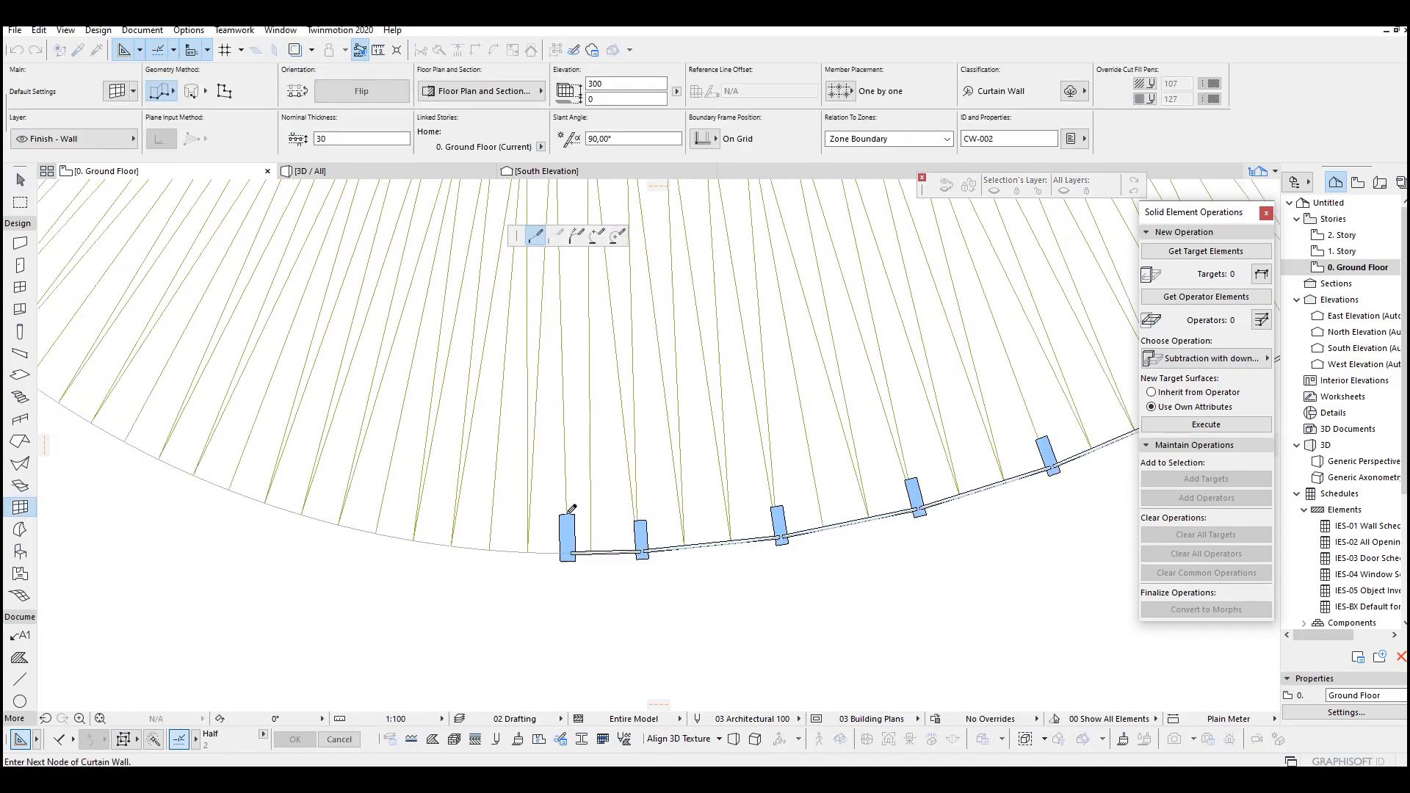
left_click(579, 237)
scroll(587, 404, "down", 4)
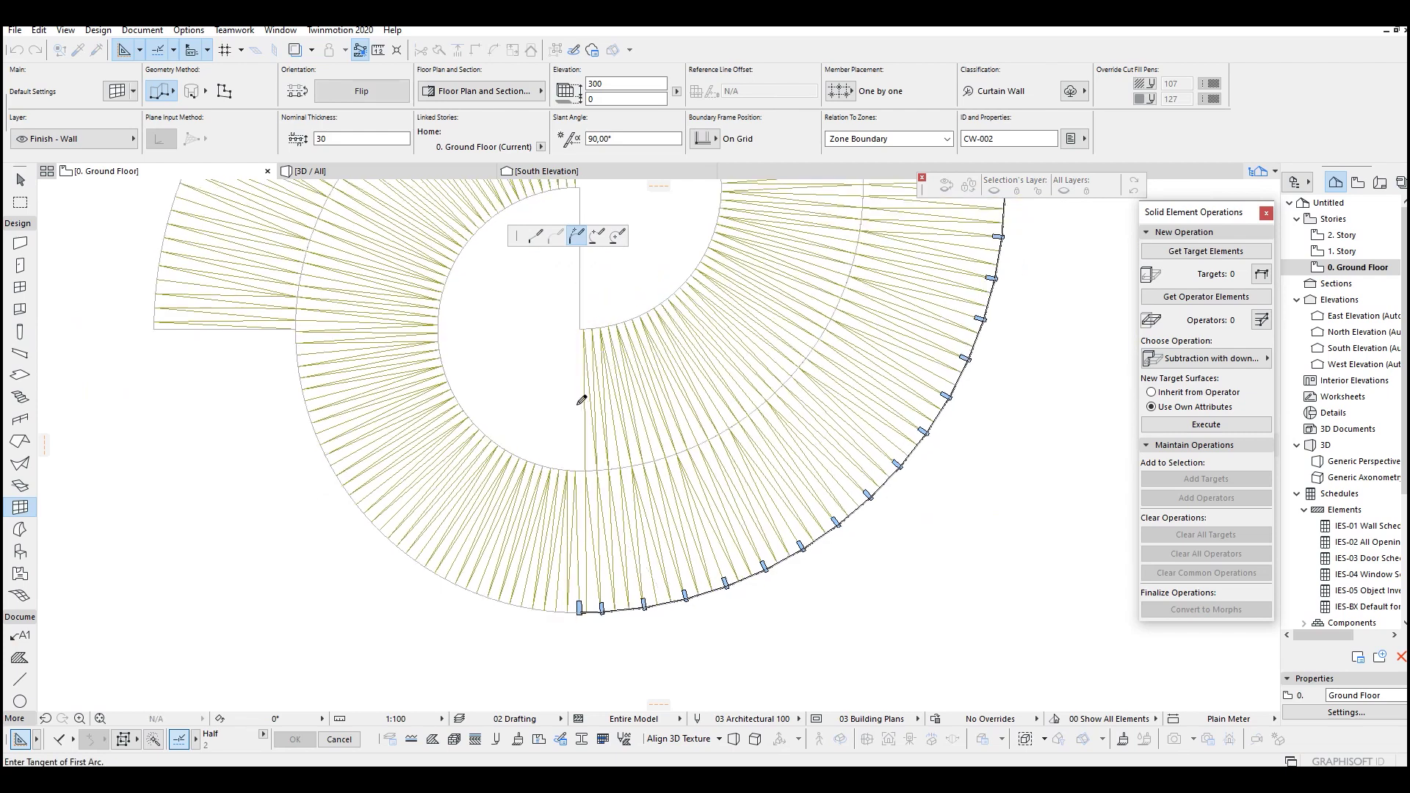
left_click(605, 281)
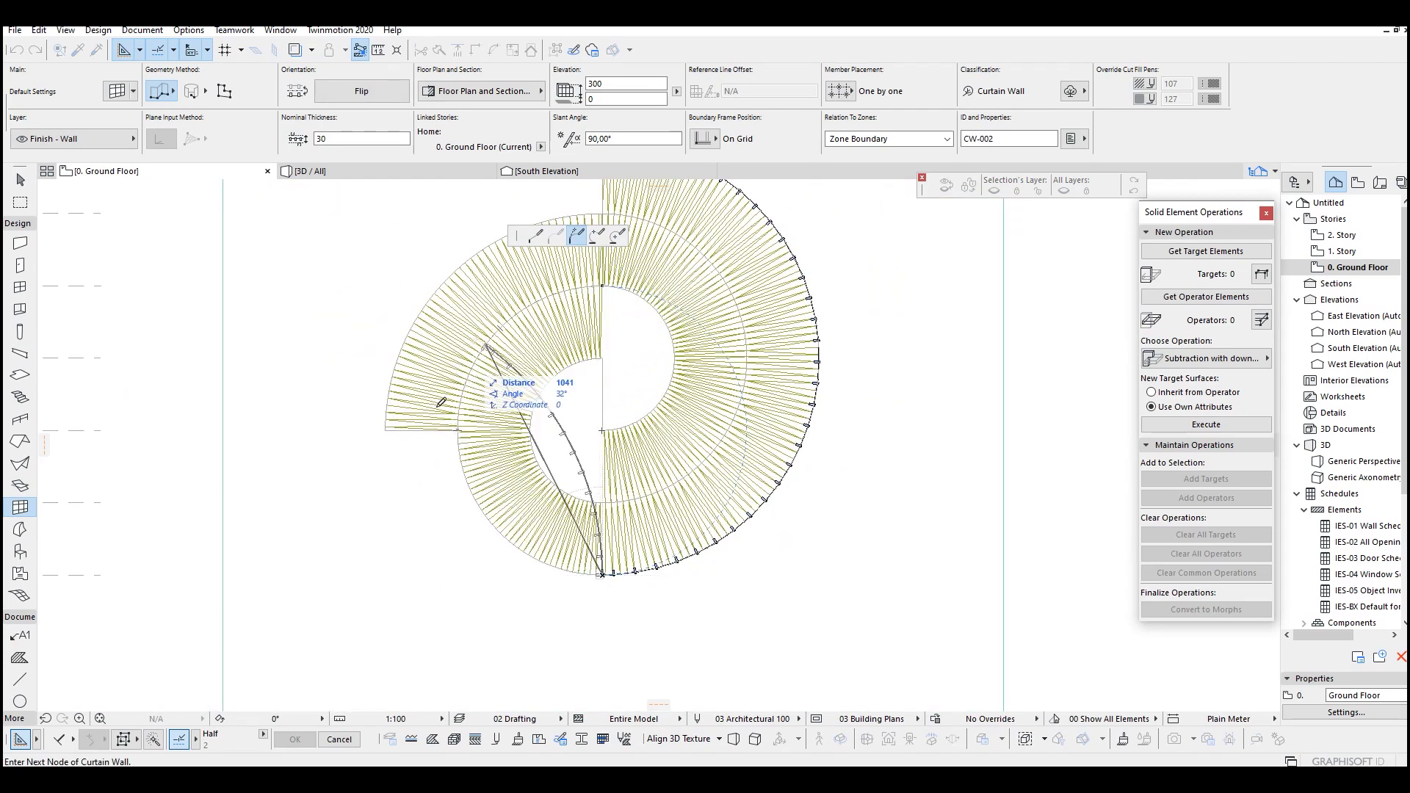
left_click(597, 234)
scroll(588, 317, "left", 2)
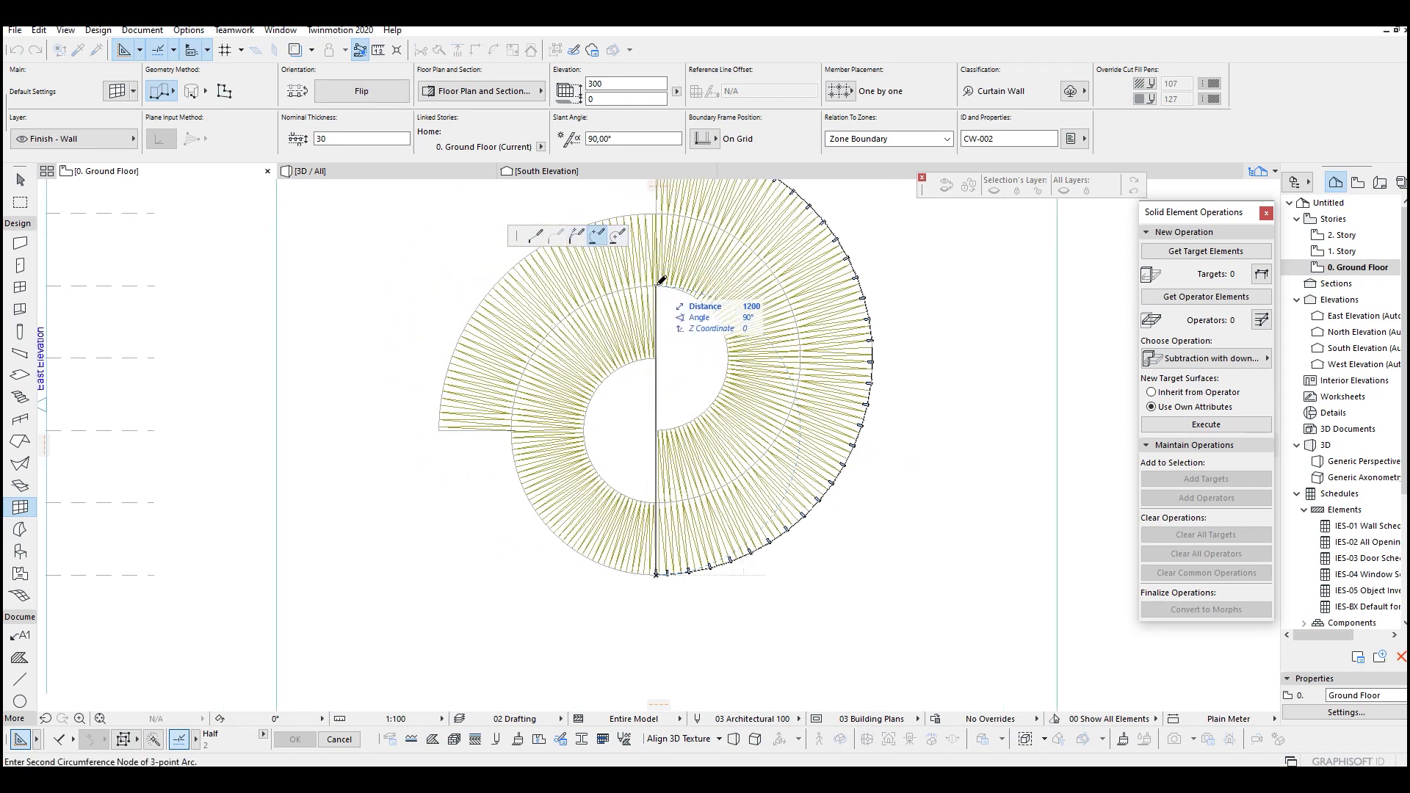
left_click(661, 279)
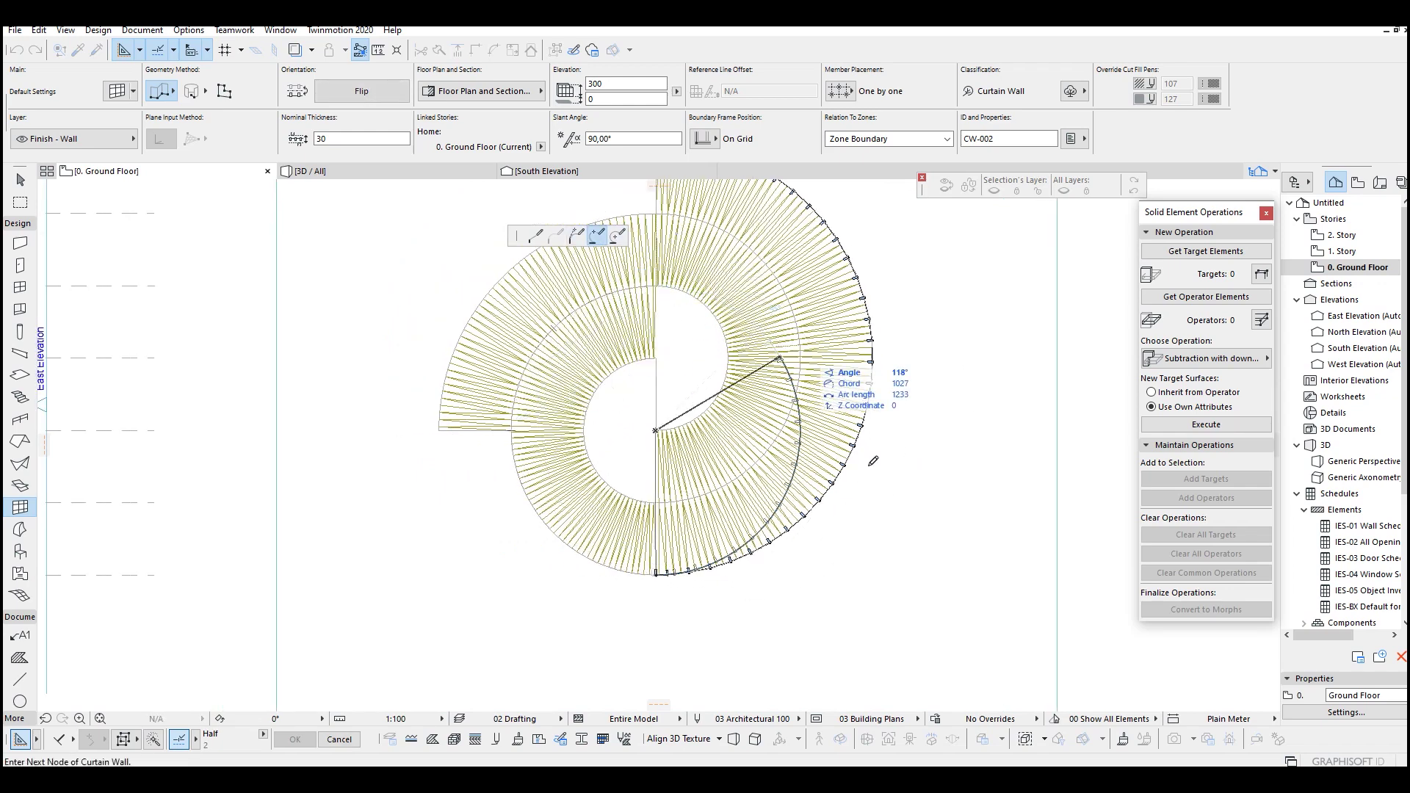
left_click(658, 281)
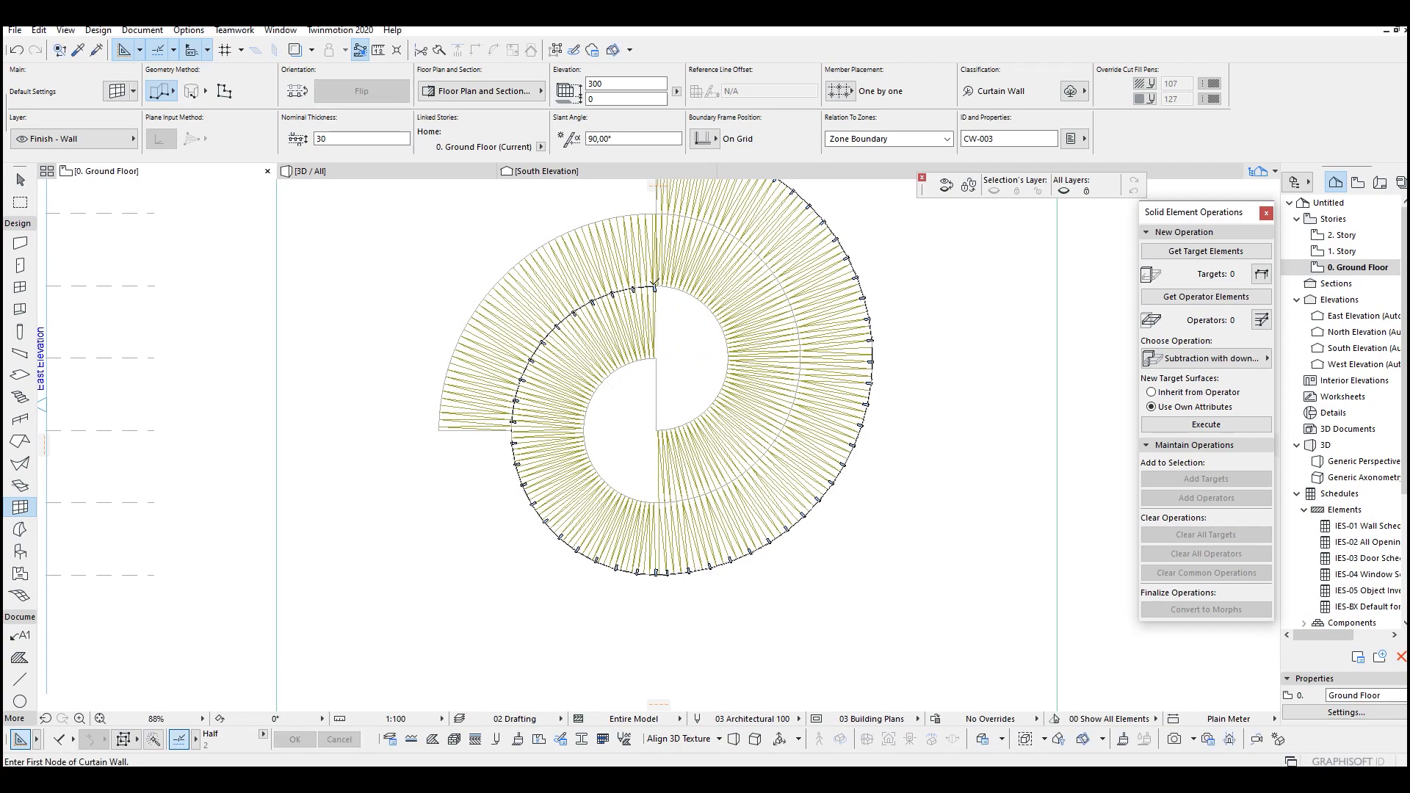
Draw a straight curtain wall 600 long down the spiral's centre line, from the inner spiral's top to the innermost ramp edge's lower end.
scroll(658, 281, "up", 5)
left_click(658, 280)
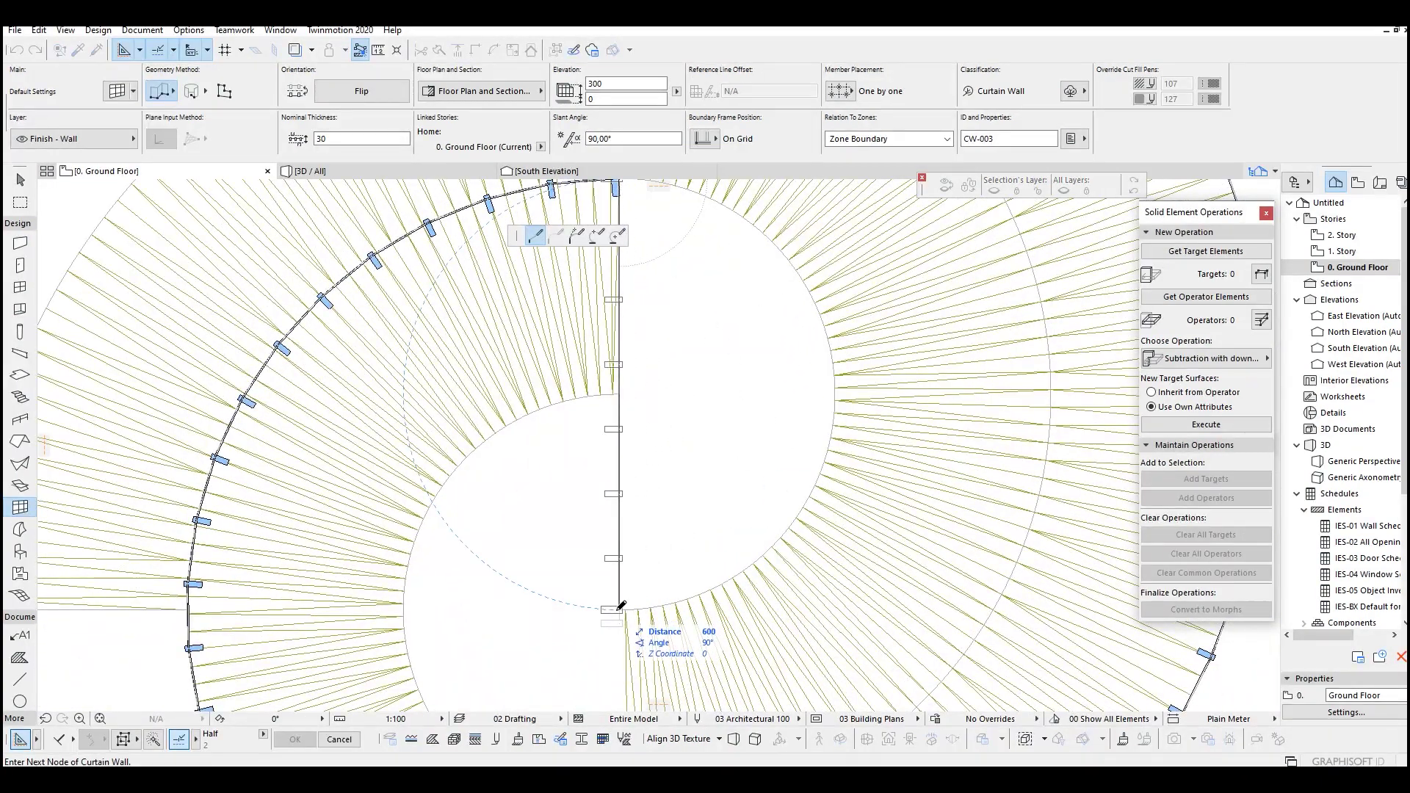
left_click(620, 606)
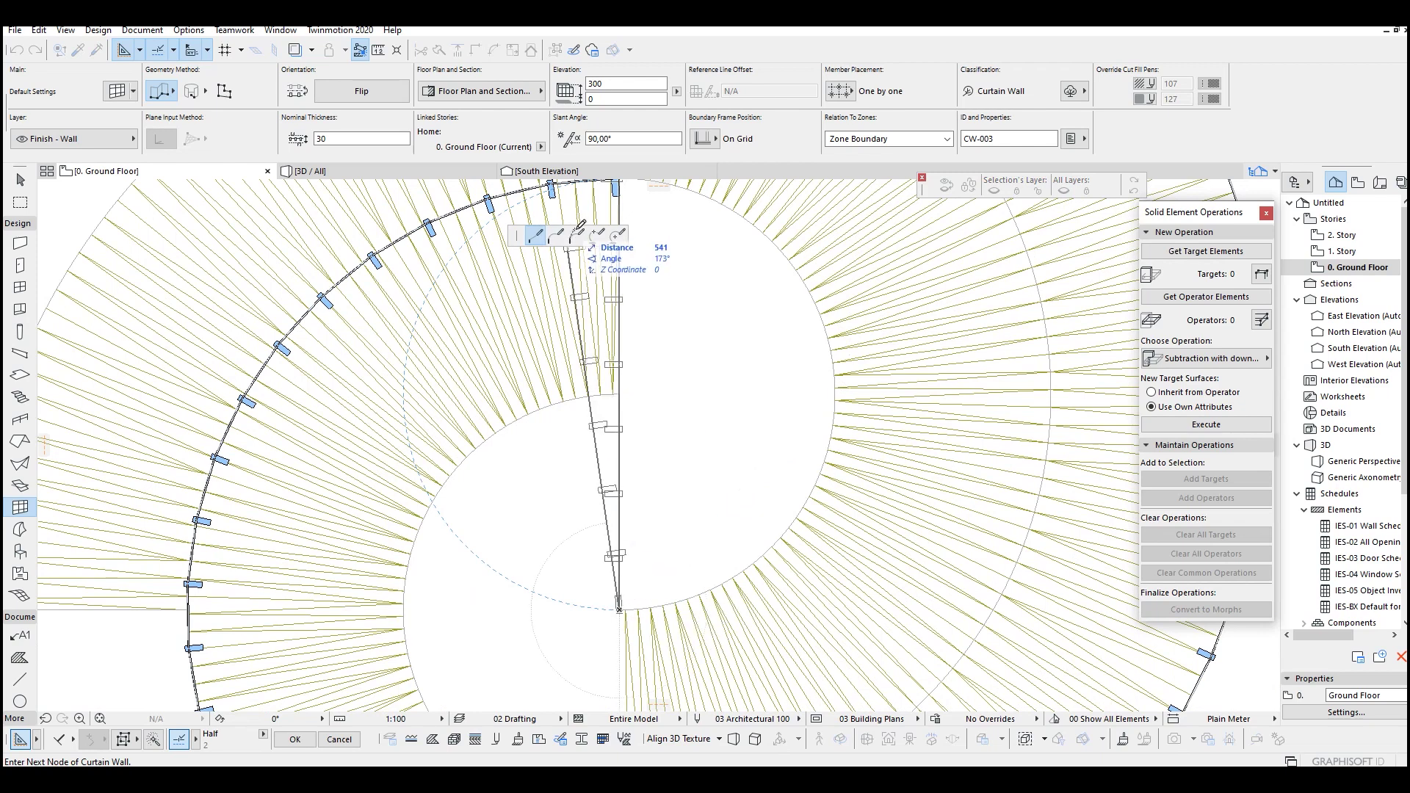
left_click(594, 239)
double_click(620, 610)
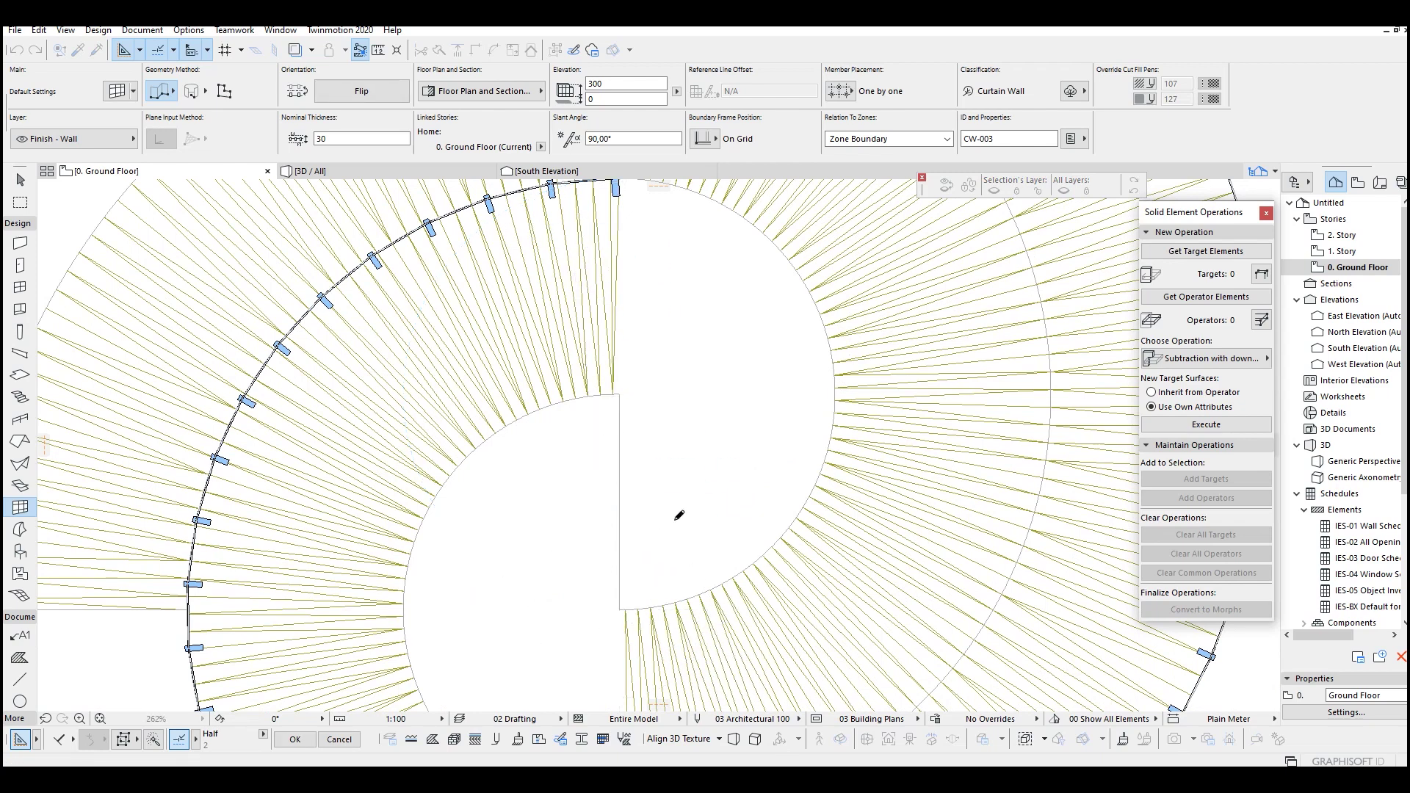
key("Escape")
left_click(620, 469)
key("Escape")
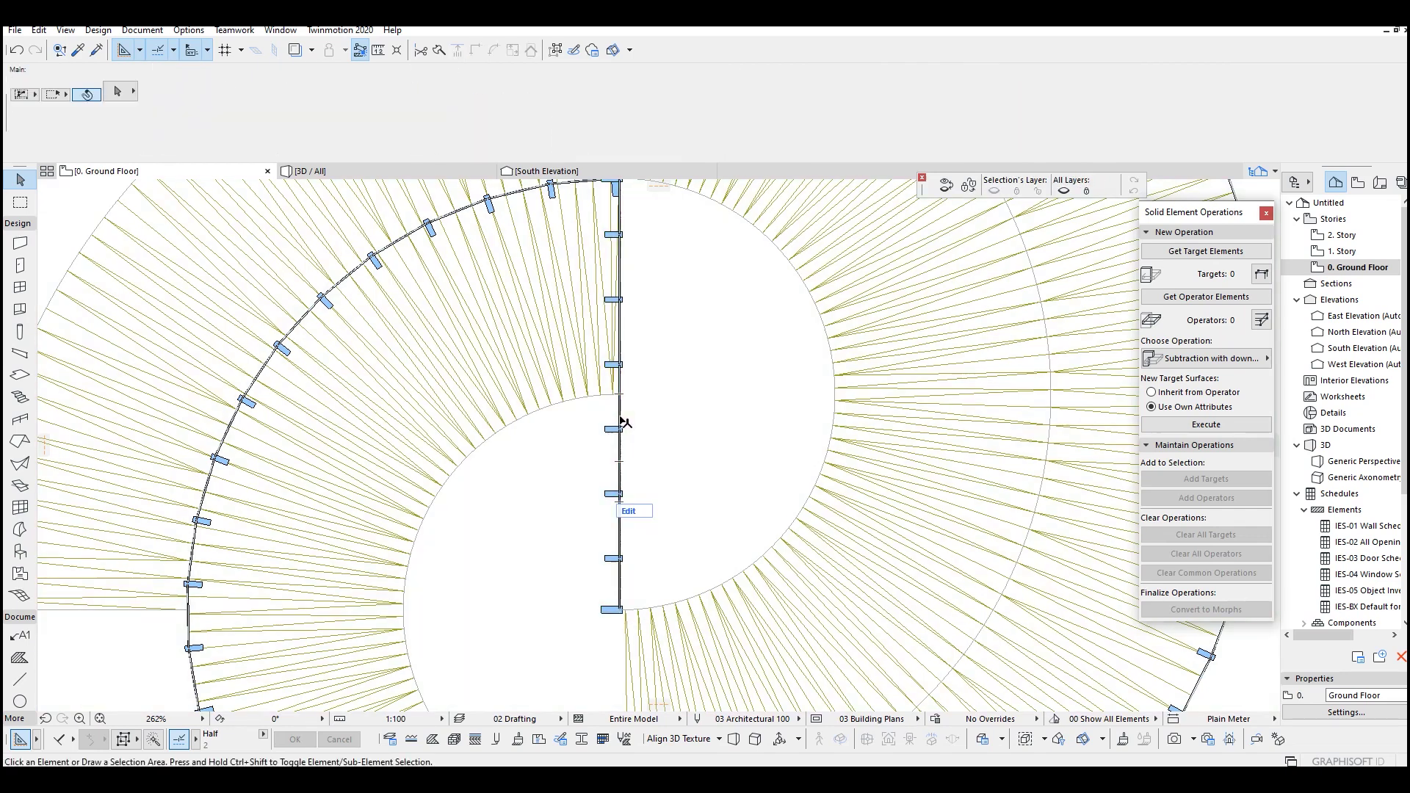
Curve the straight curtain wall into a 300-radius arc along the ramp's innermost east edge.
left_click(620, 418)
left_click(621, 417)
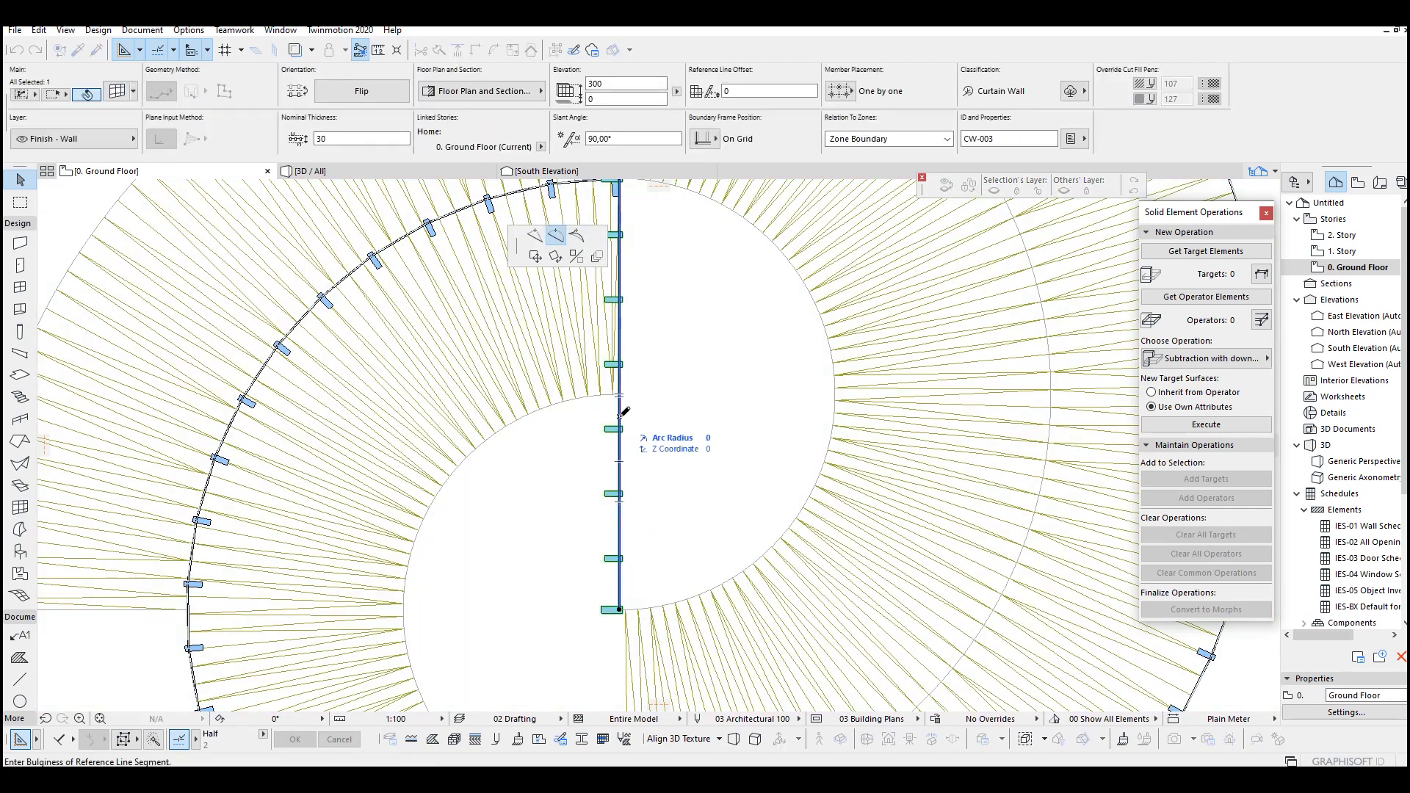
middle_click_drag(810, 334, 778, 419)
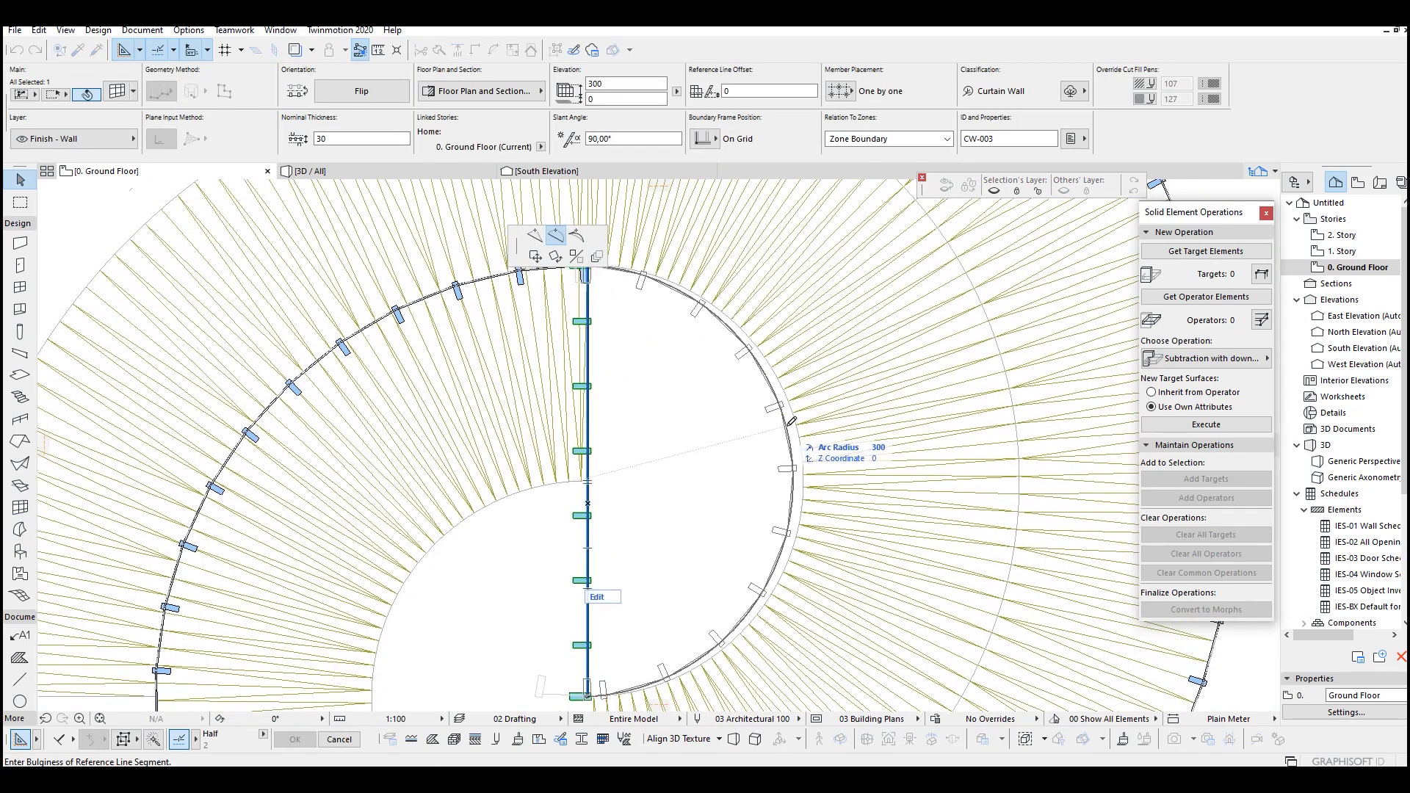
left_click(810, 457)
key("Escape")
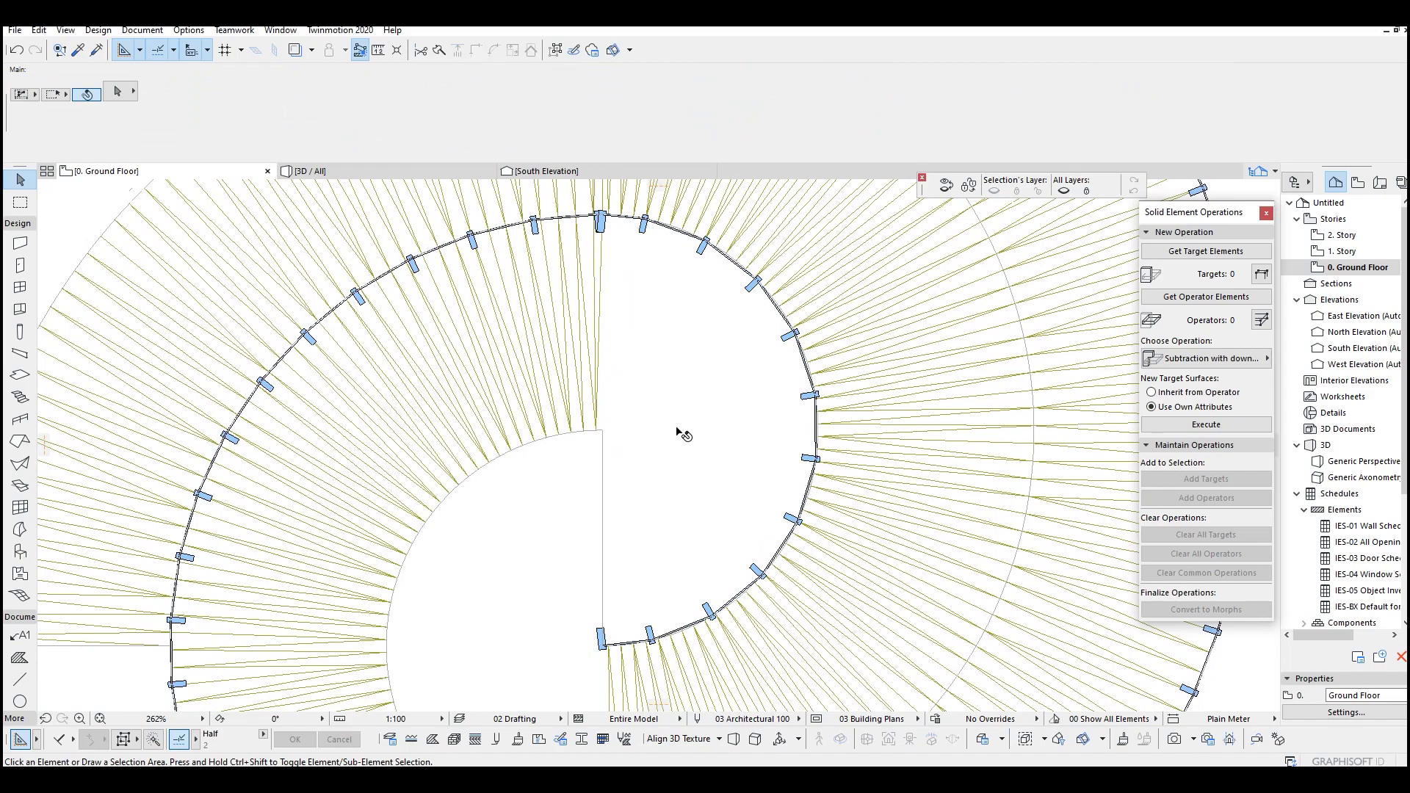
scroll(742, 452, "down", 5)
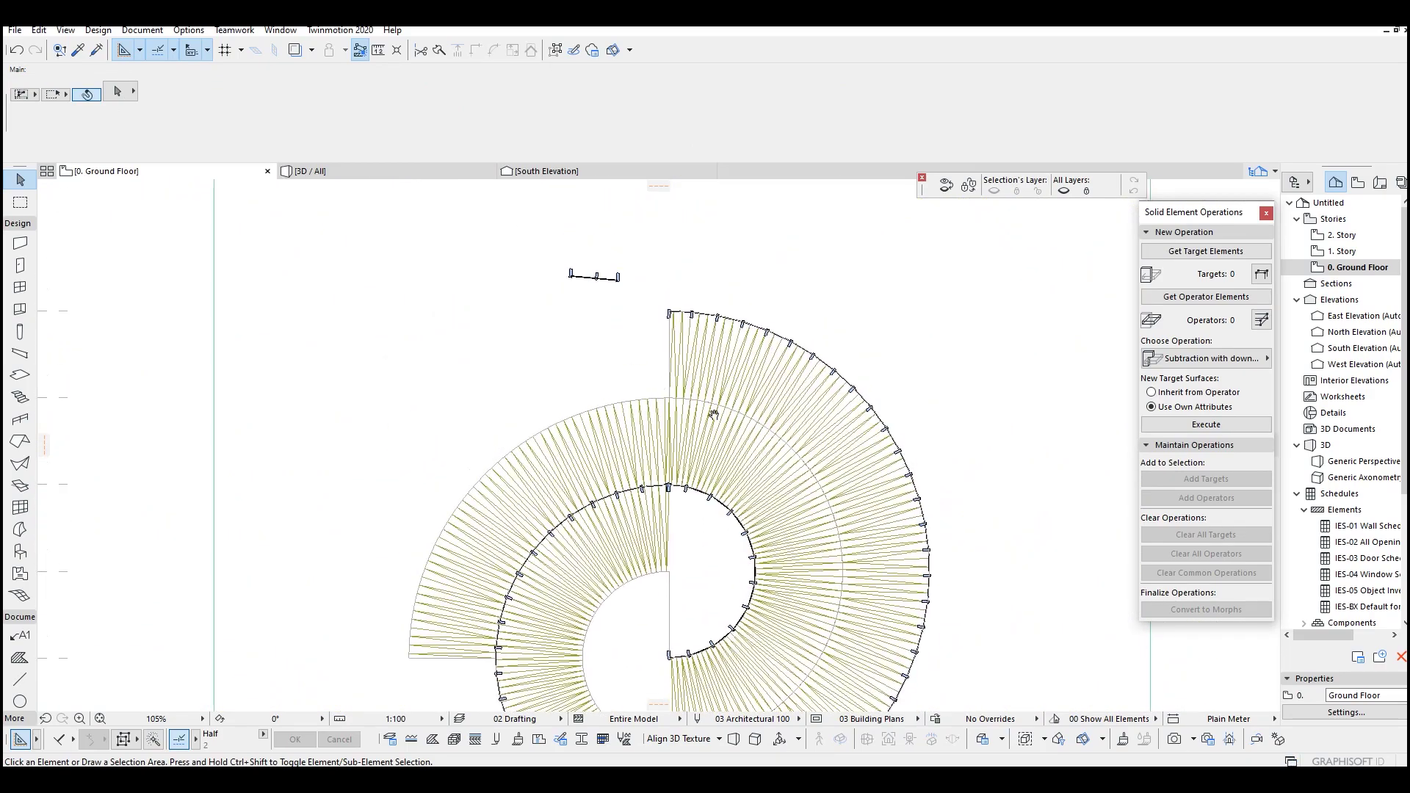
middle_click_drag(711, 412, 694, 329)
scroll(691, 327, "down", 2)
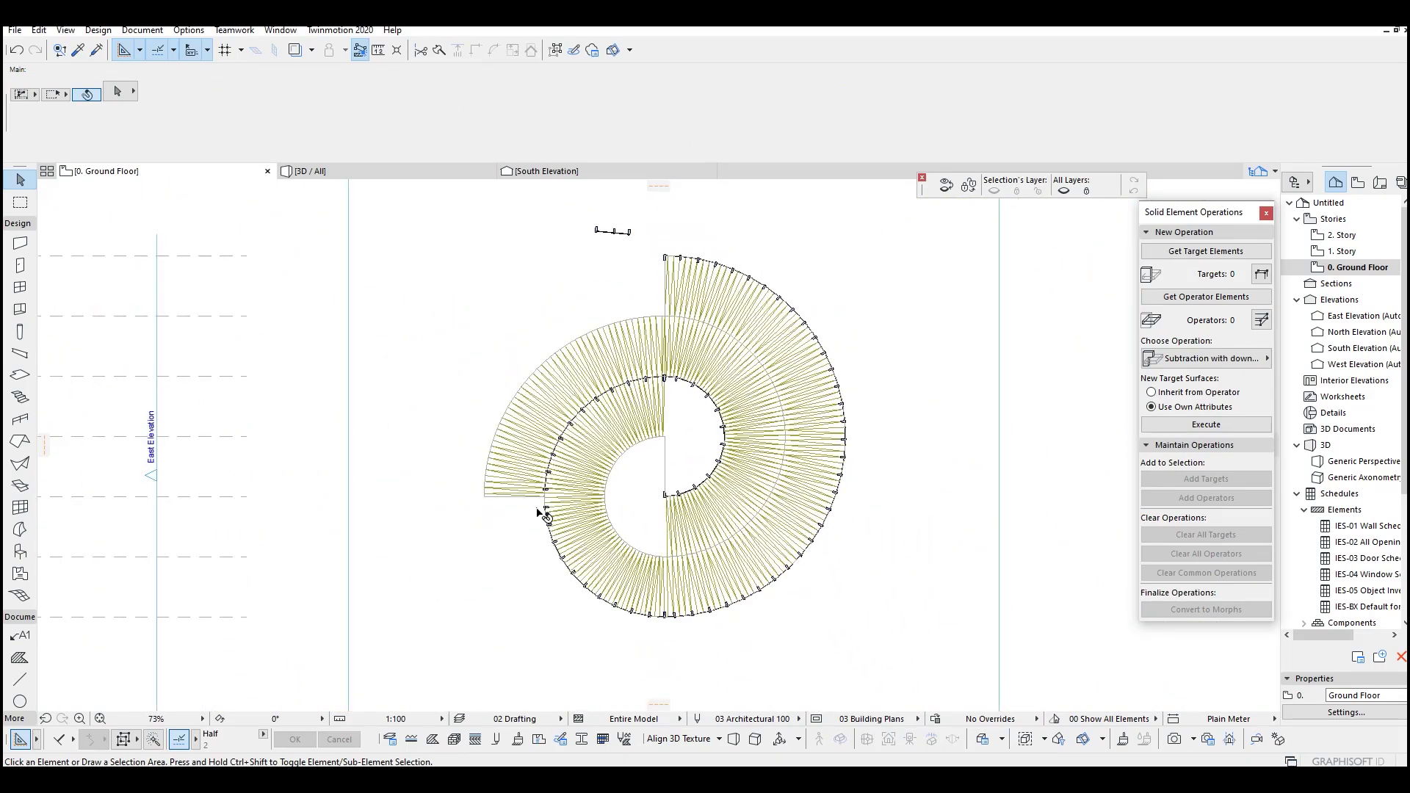
Draw a curtain wall as a three-point arc along the ramp's outer west edge, from the western corner up to the centre line.
scroll(474, 486, "up", 1)
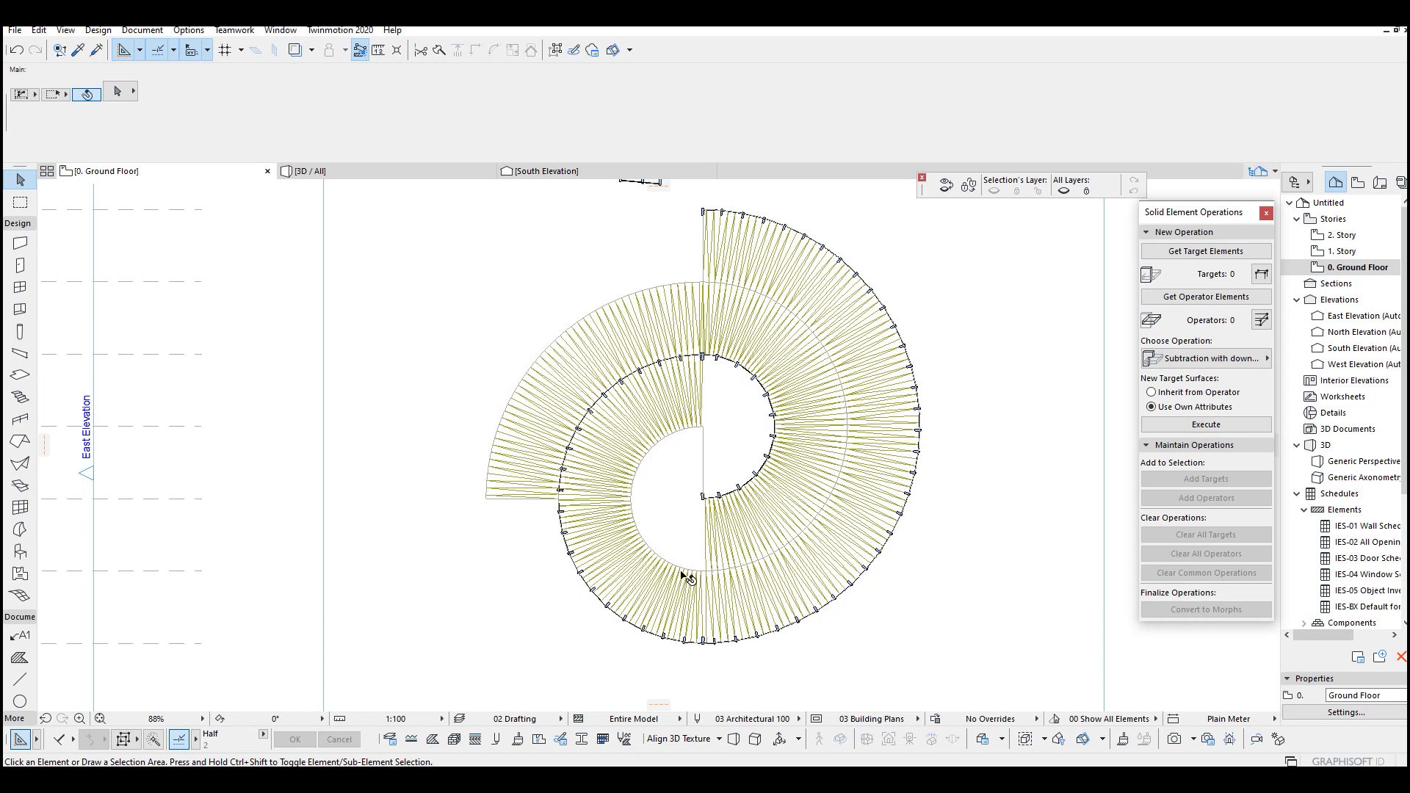
key("w")
scroll(491, 496, "up", 5)
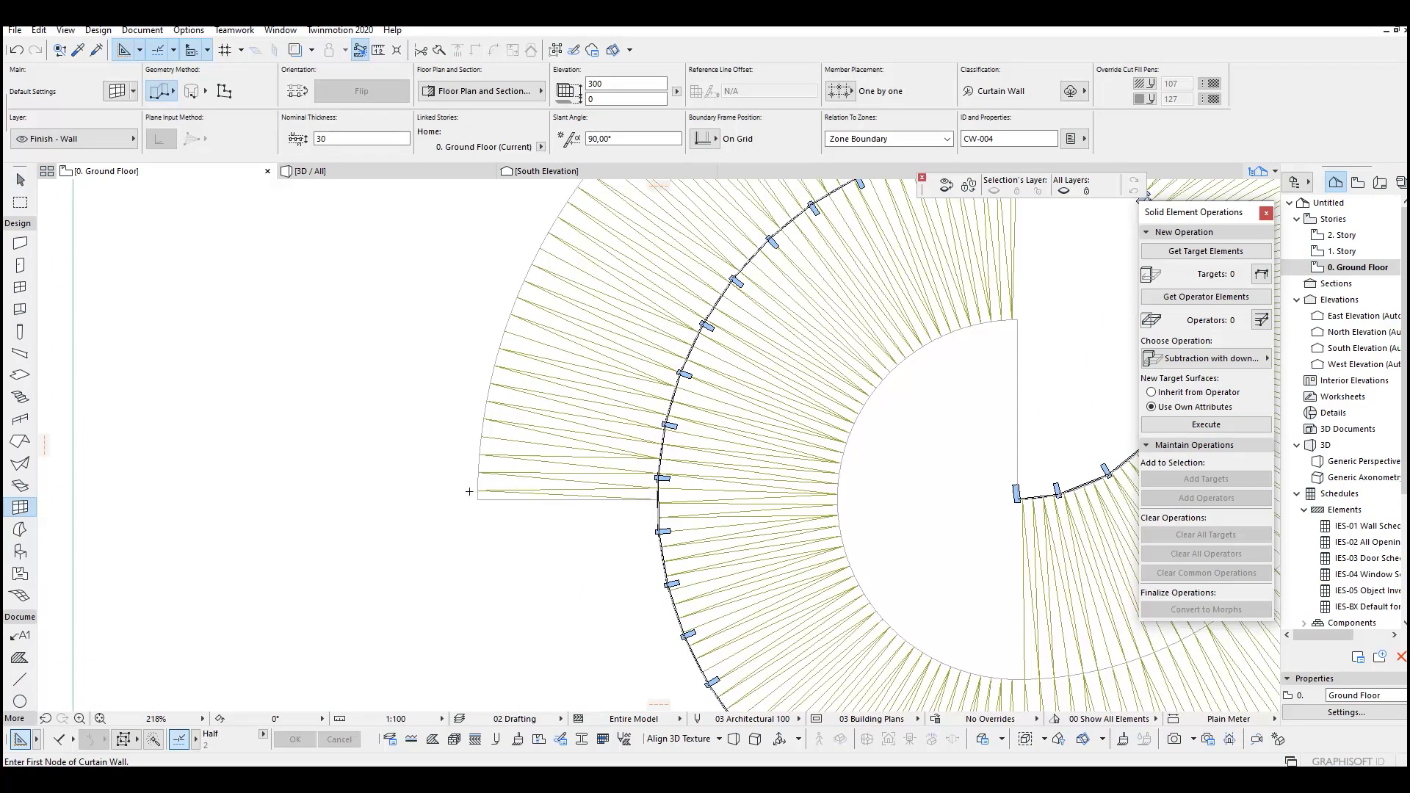
left_click(476, 497)
middle_click_drag(503, 381, 402, 627)
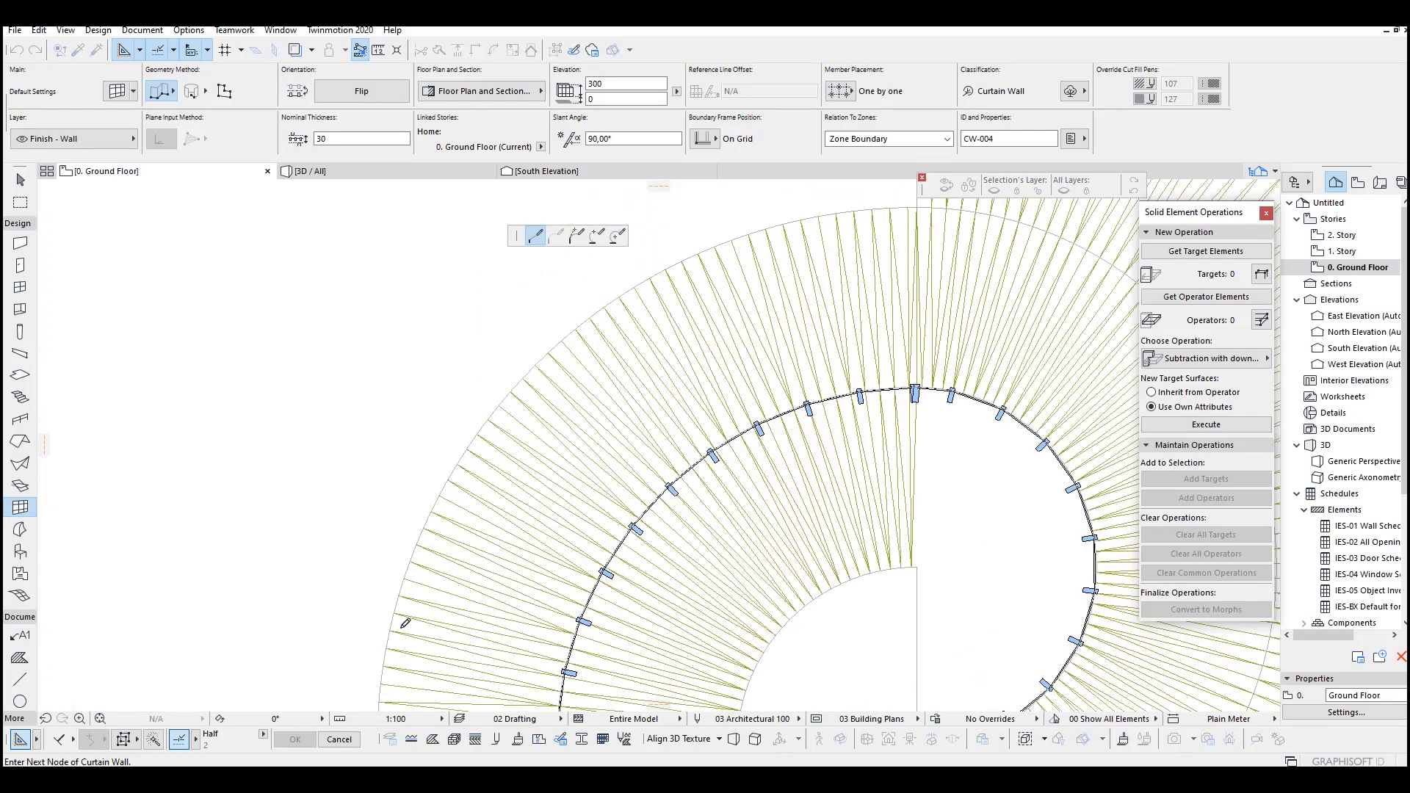
scroll(403, 630, "down", 3)
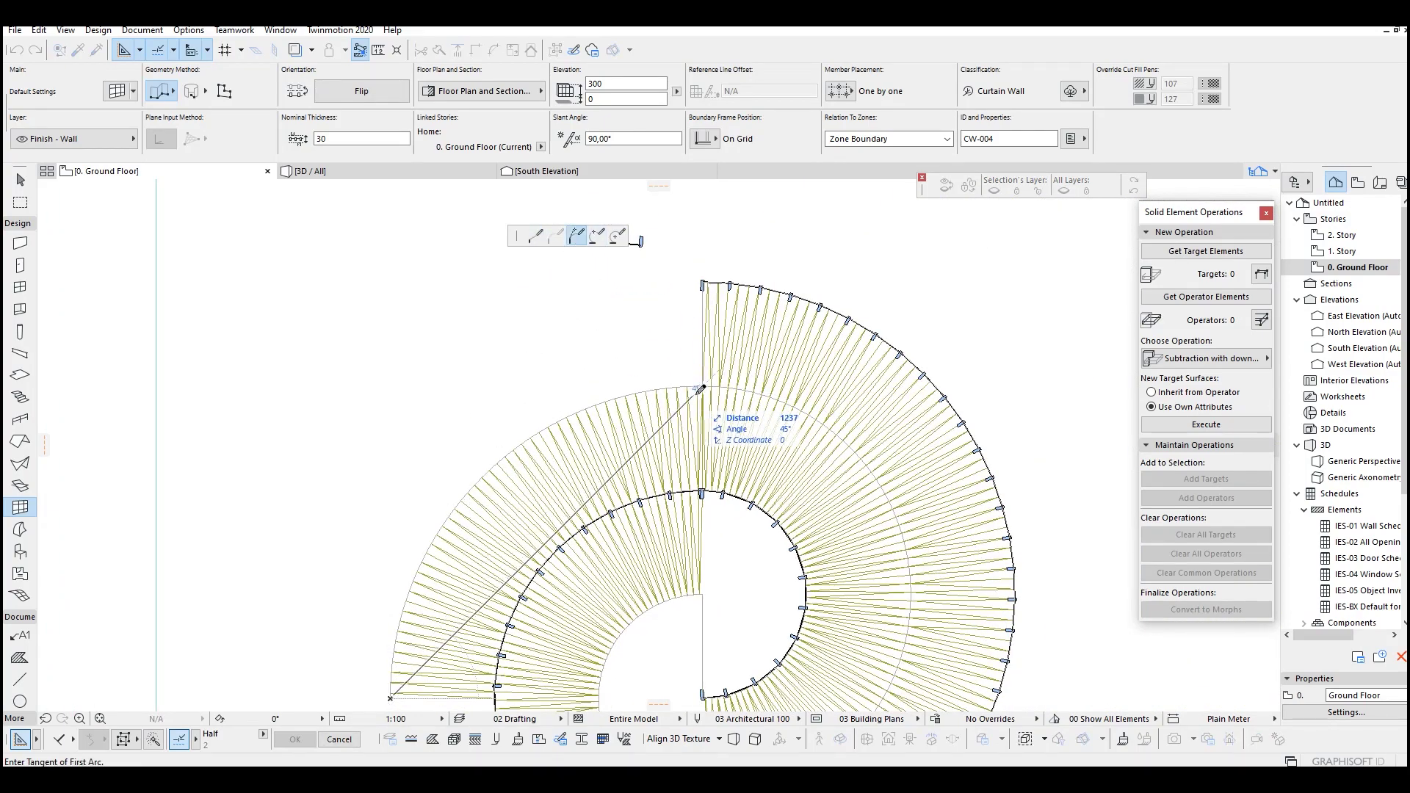
left_click(481, 481)
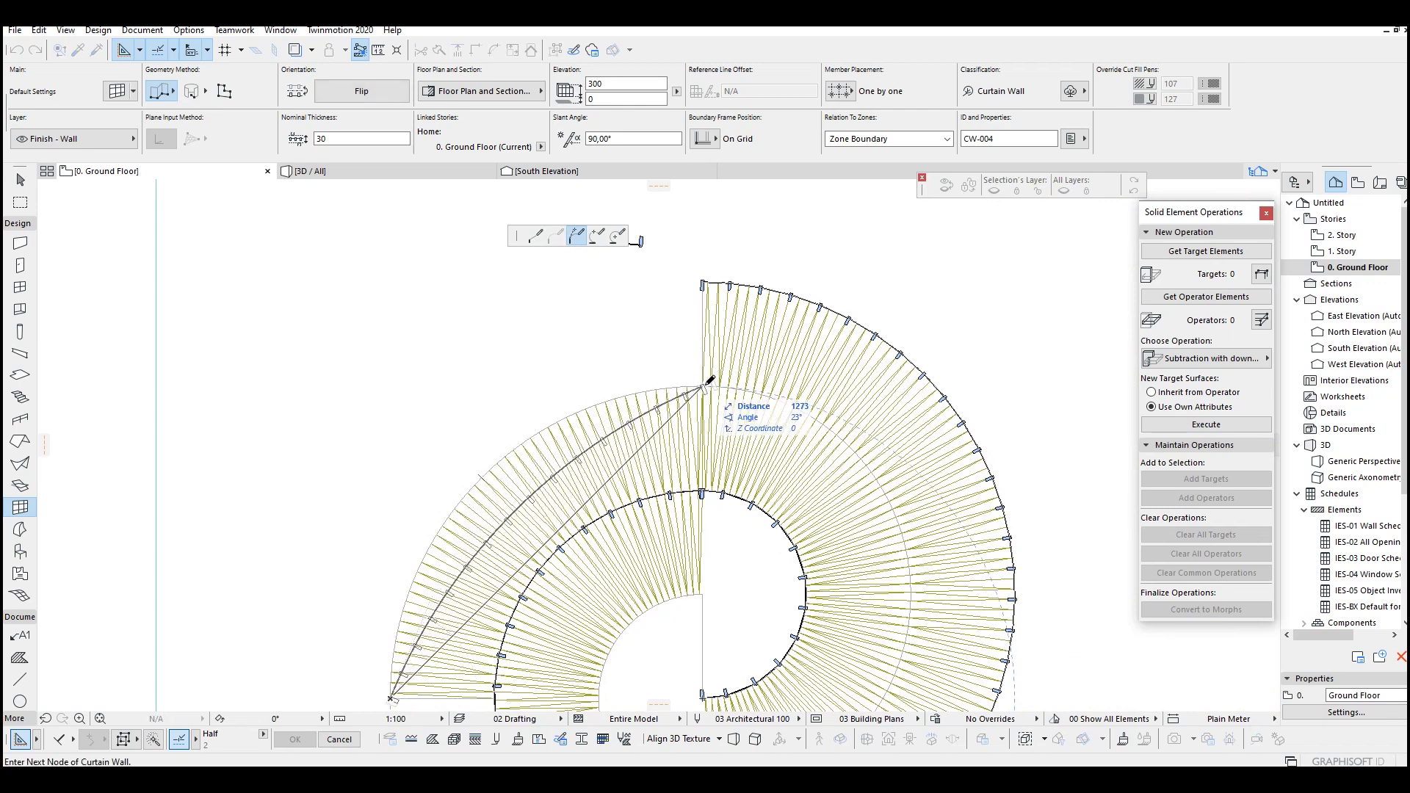
left_click(596, 235)
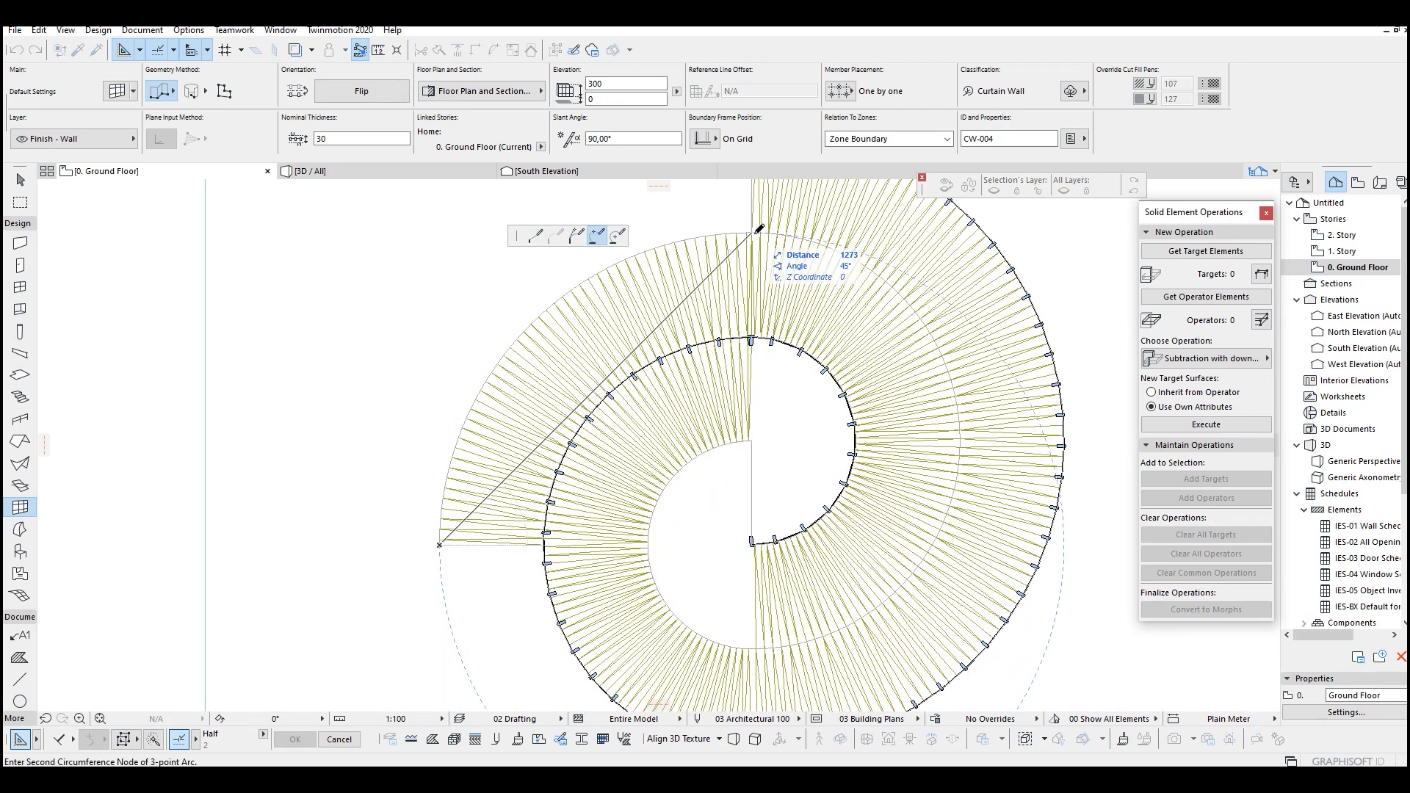
left_click(751, 544)
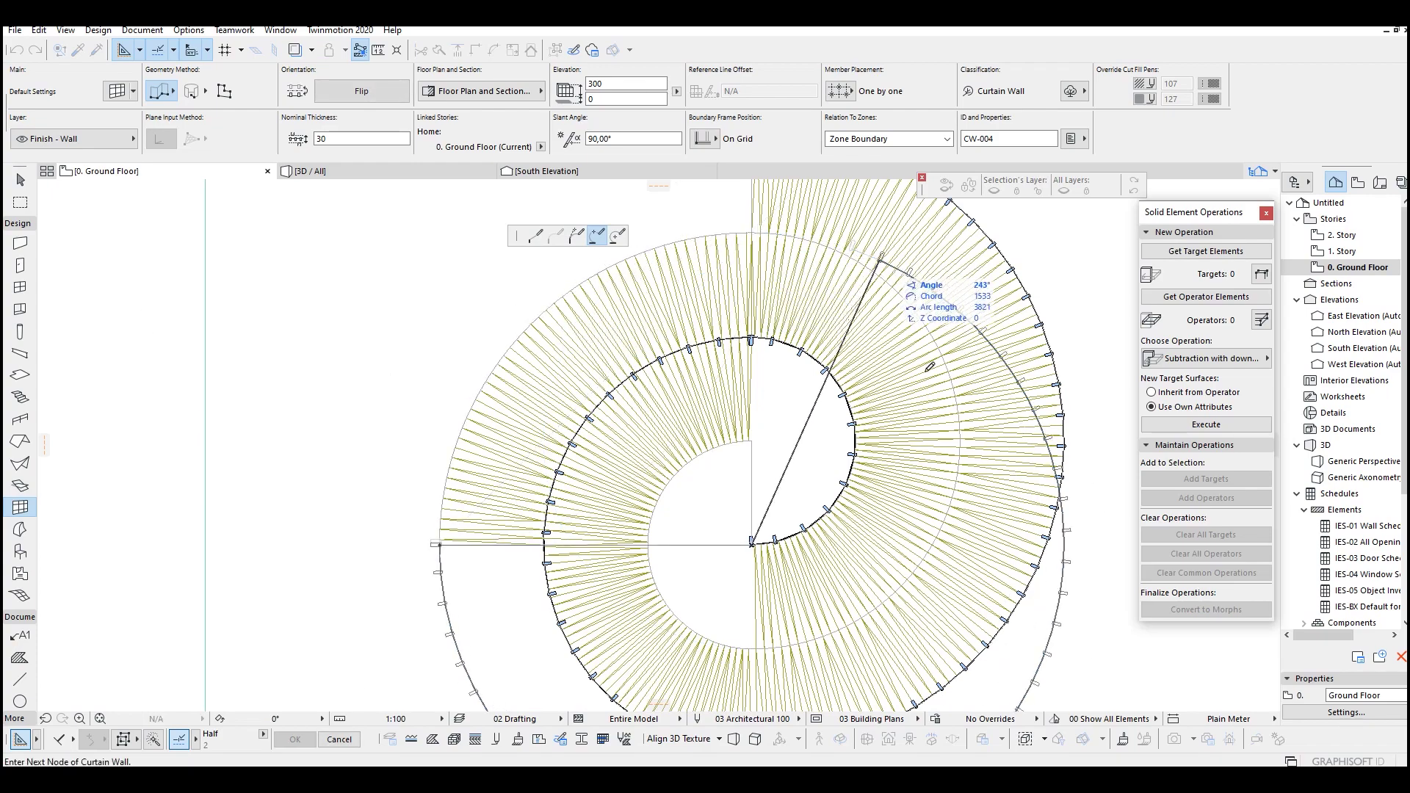
scroll(830, 492, "down", 3)
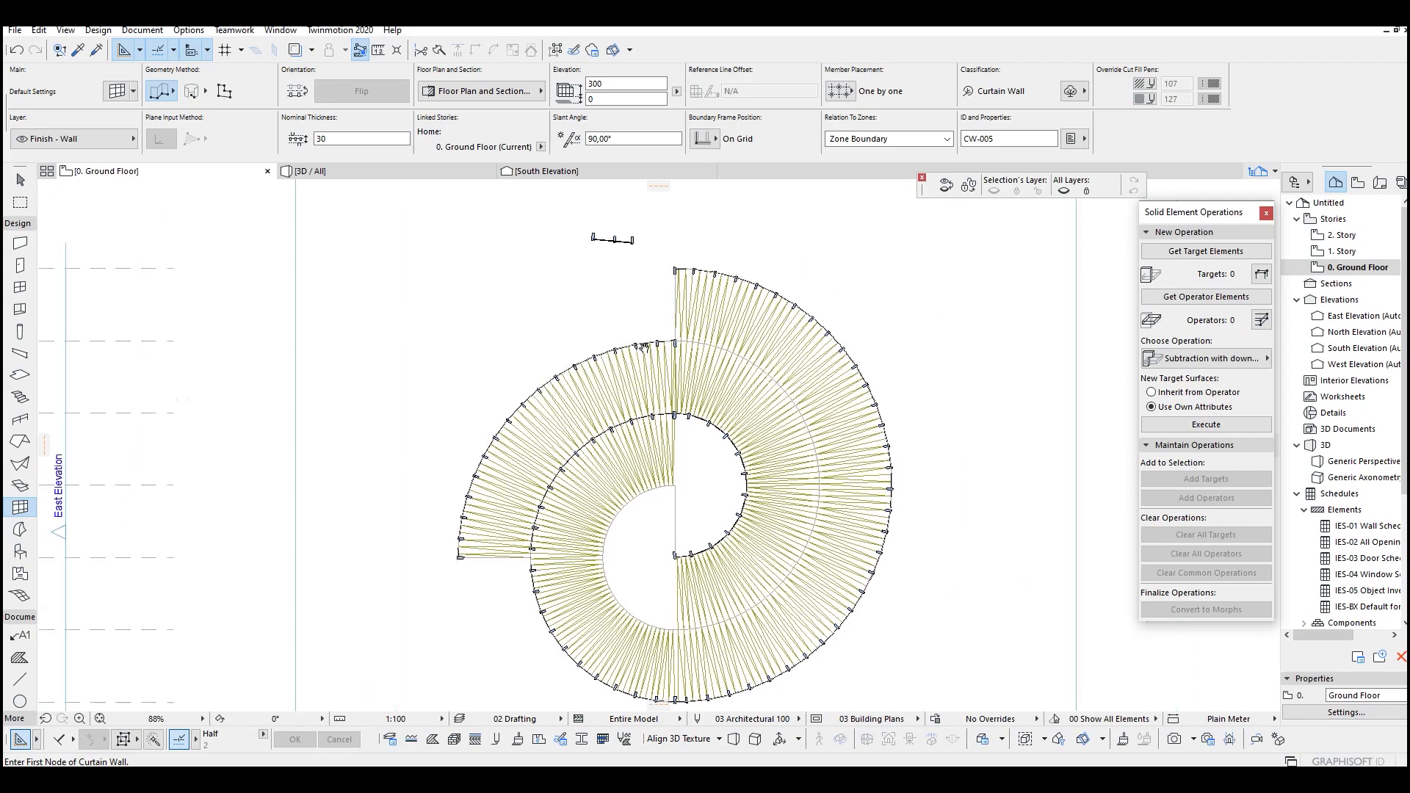
Continue from that wall's upper end with a three-point arc curtain wall around the middle ring's east side to its lowest point.
scroll(774, 314, "up", 3)
left_click(631, 337)
scroll(583, 497, "down", 5)
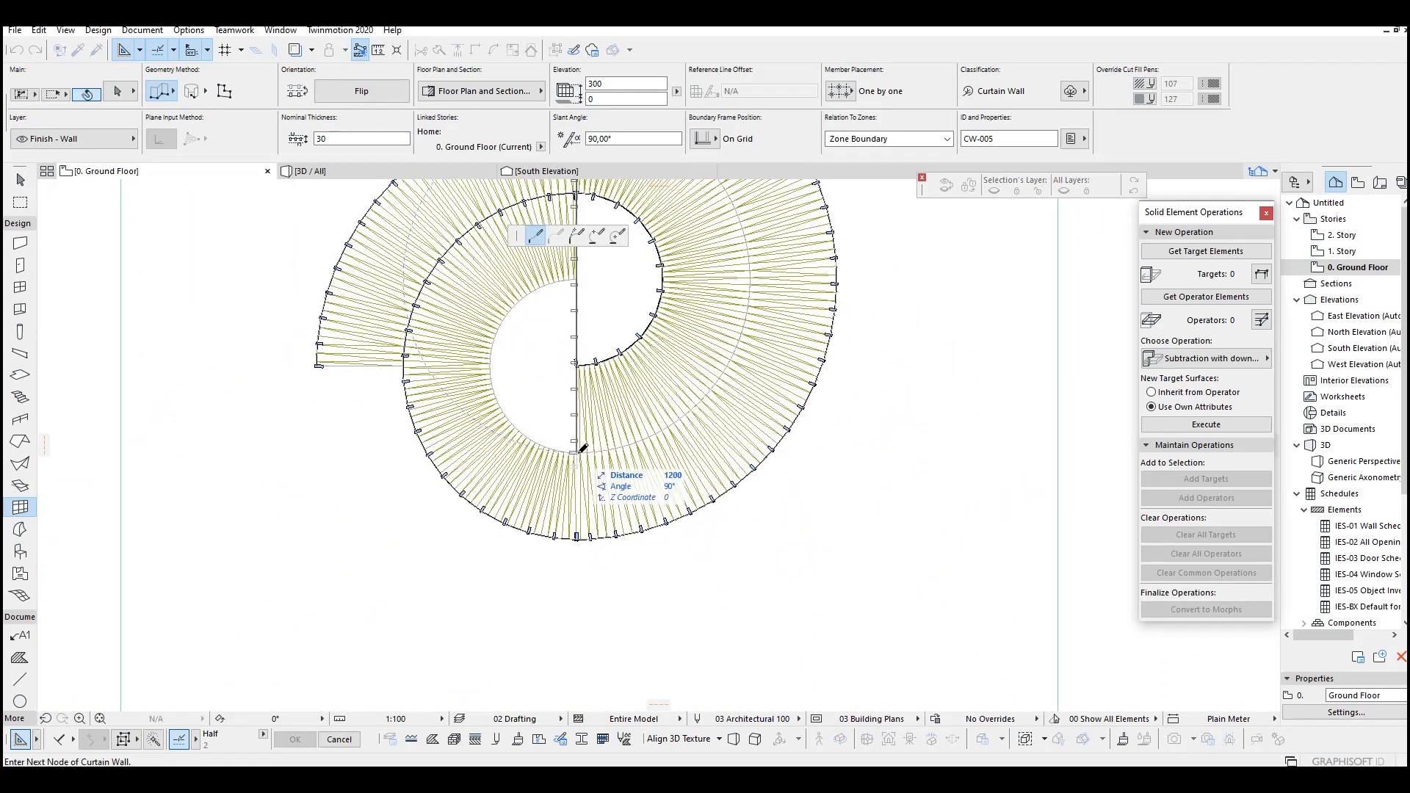
left_click(577, 453)
middle_click_drag(624, 257, 615, 281)
left_click(597, 236)
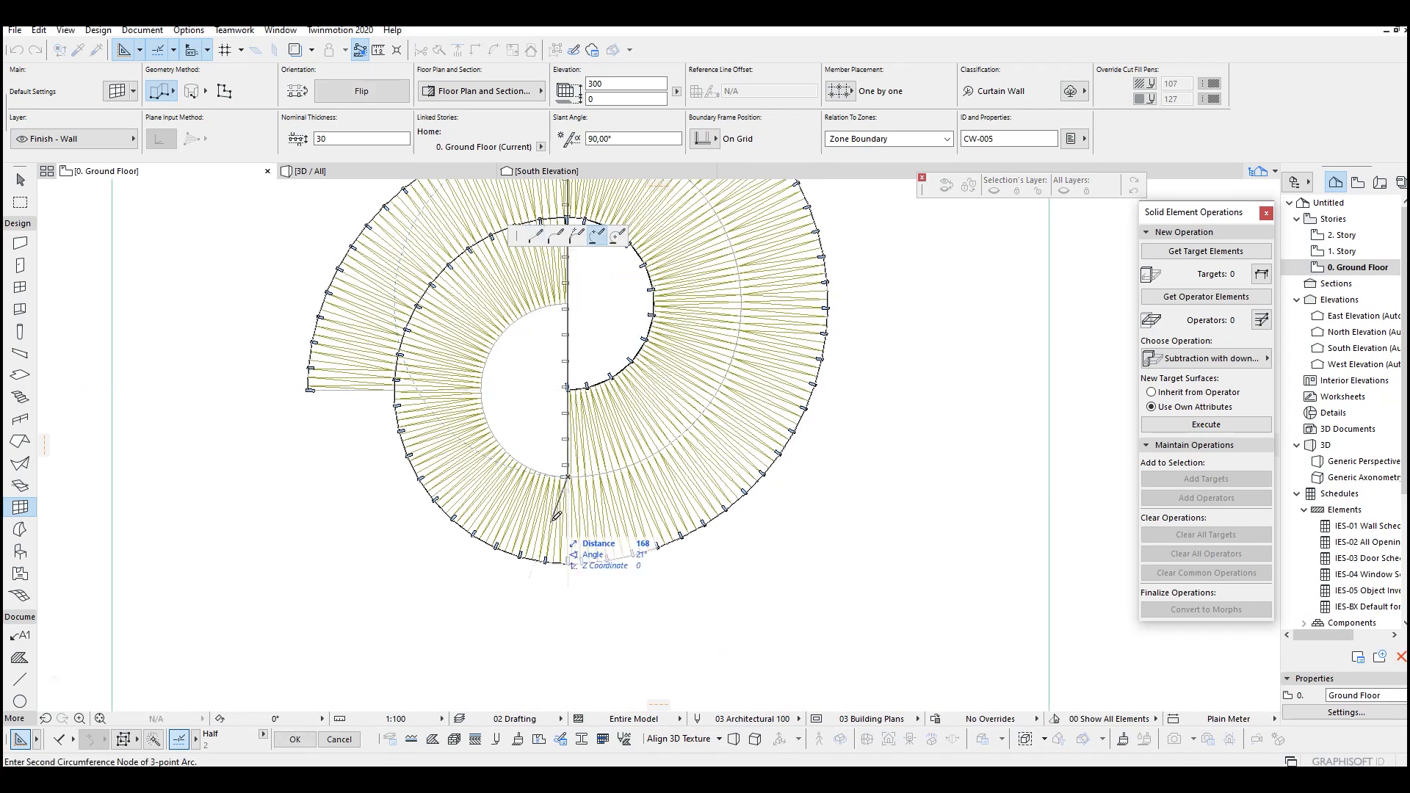
left_click(569, 478)
middle_click_drag(542, 351, 534, 447)
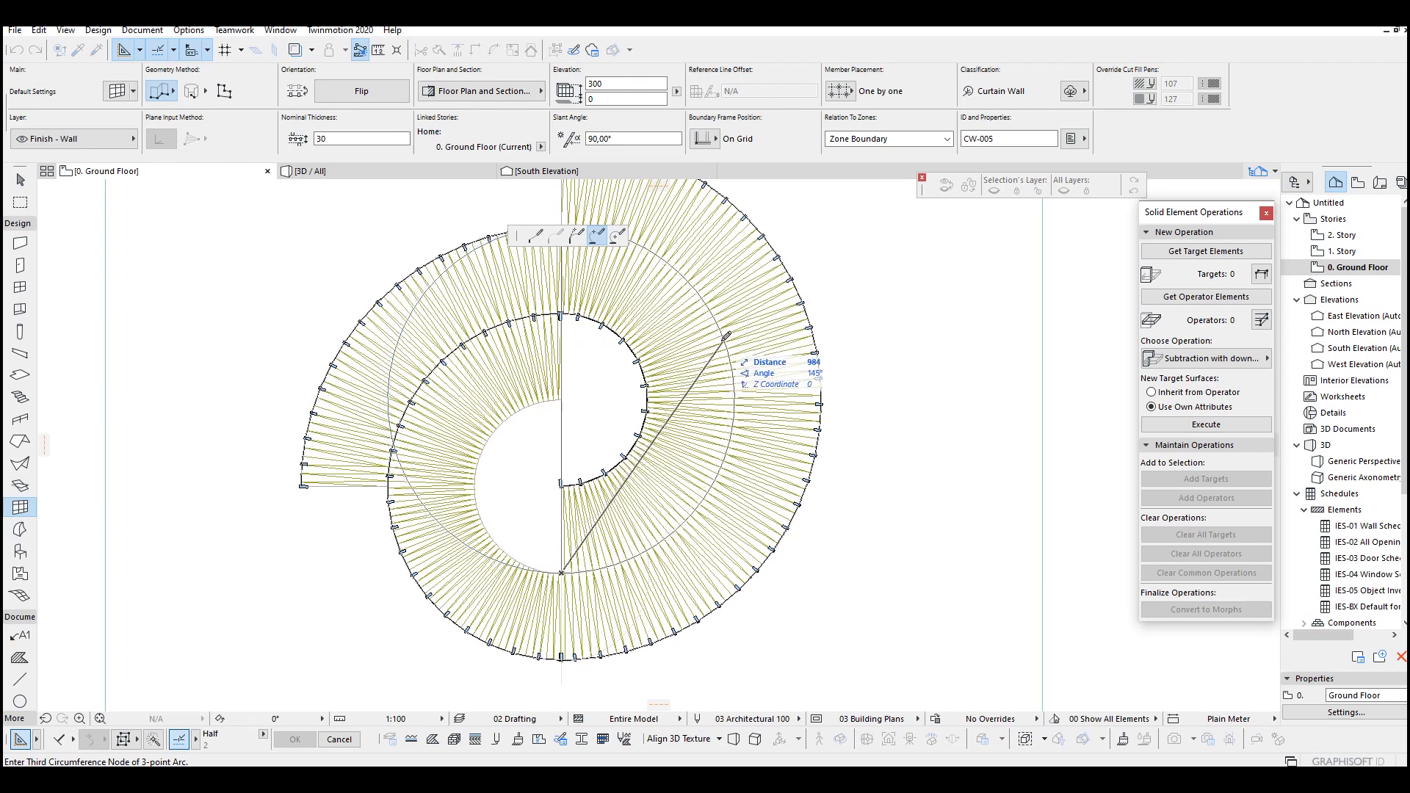
left_click(722, 339)
middle_click_drag(677, 362, 783, 398)
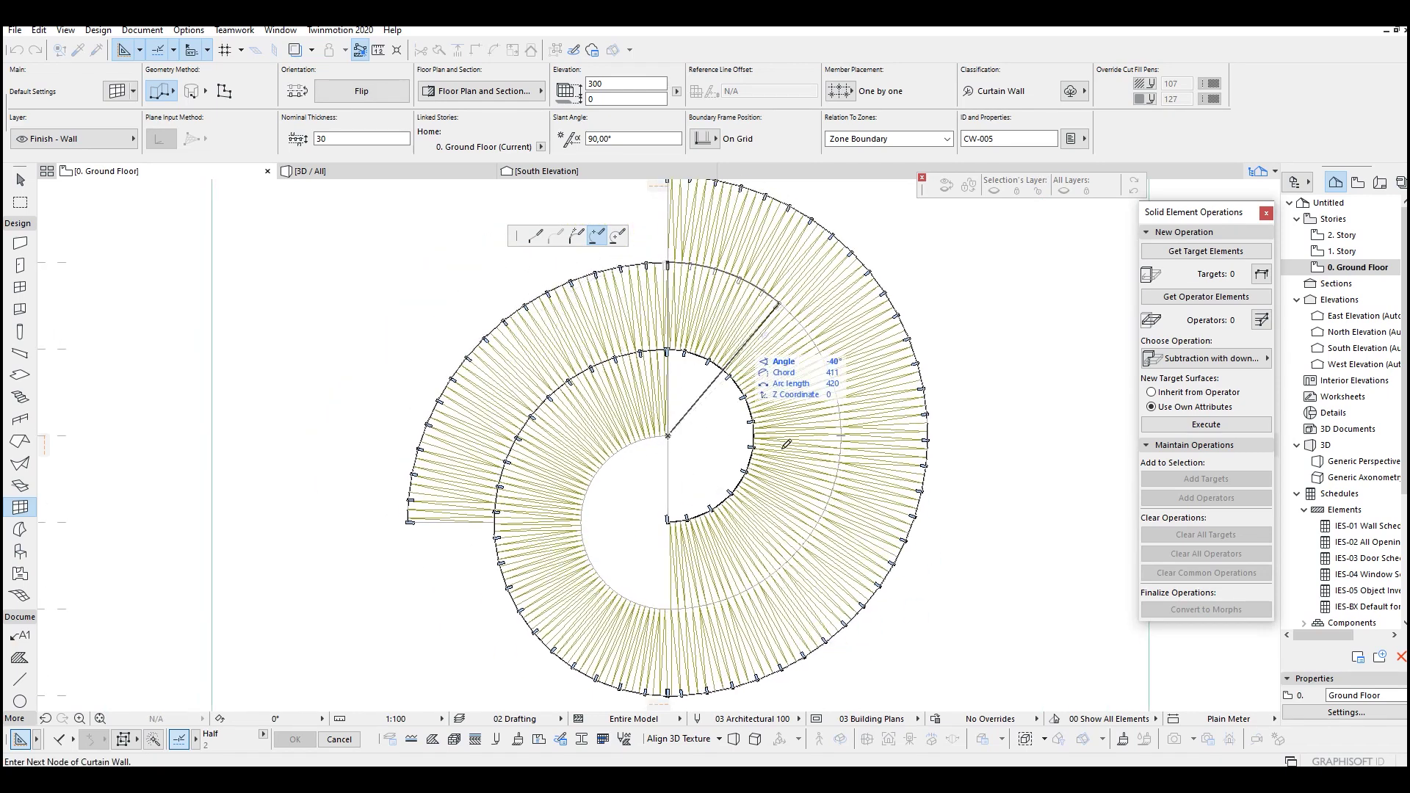
left_click(671, 604)
Draw a three-point arc curtain wall from that lowest point around the inner circle's west side to its top, and end the wall input.
left_click(670, 604)
scroll(670, 602, "up", 5)
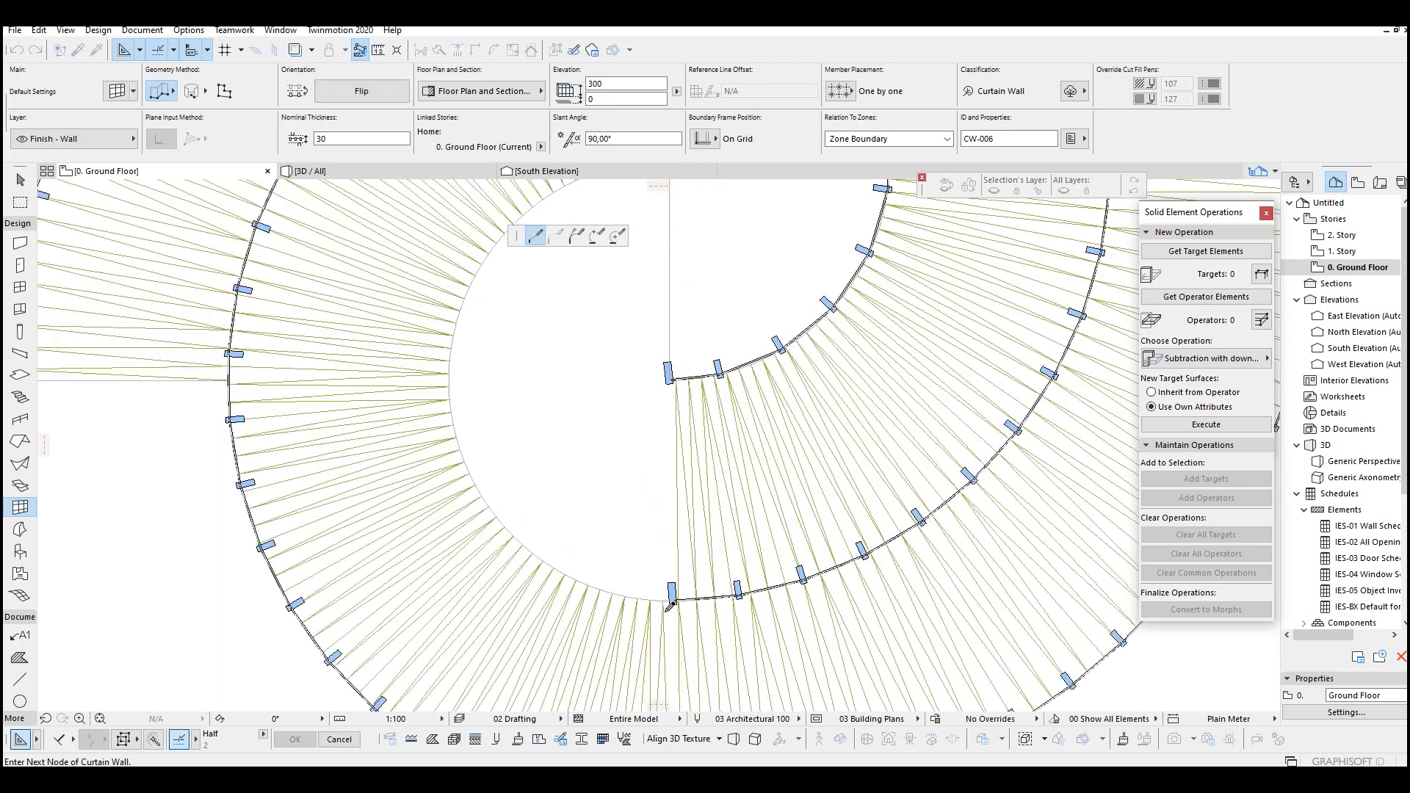
middle_click_drag(578, 446, 574, 456)
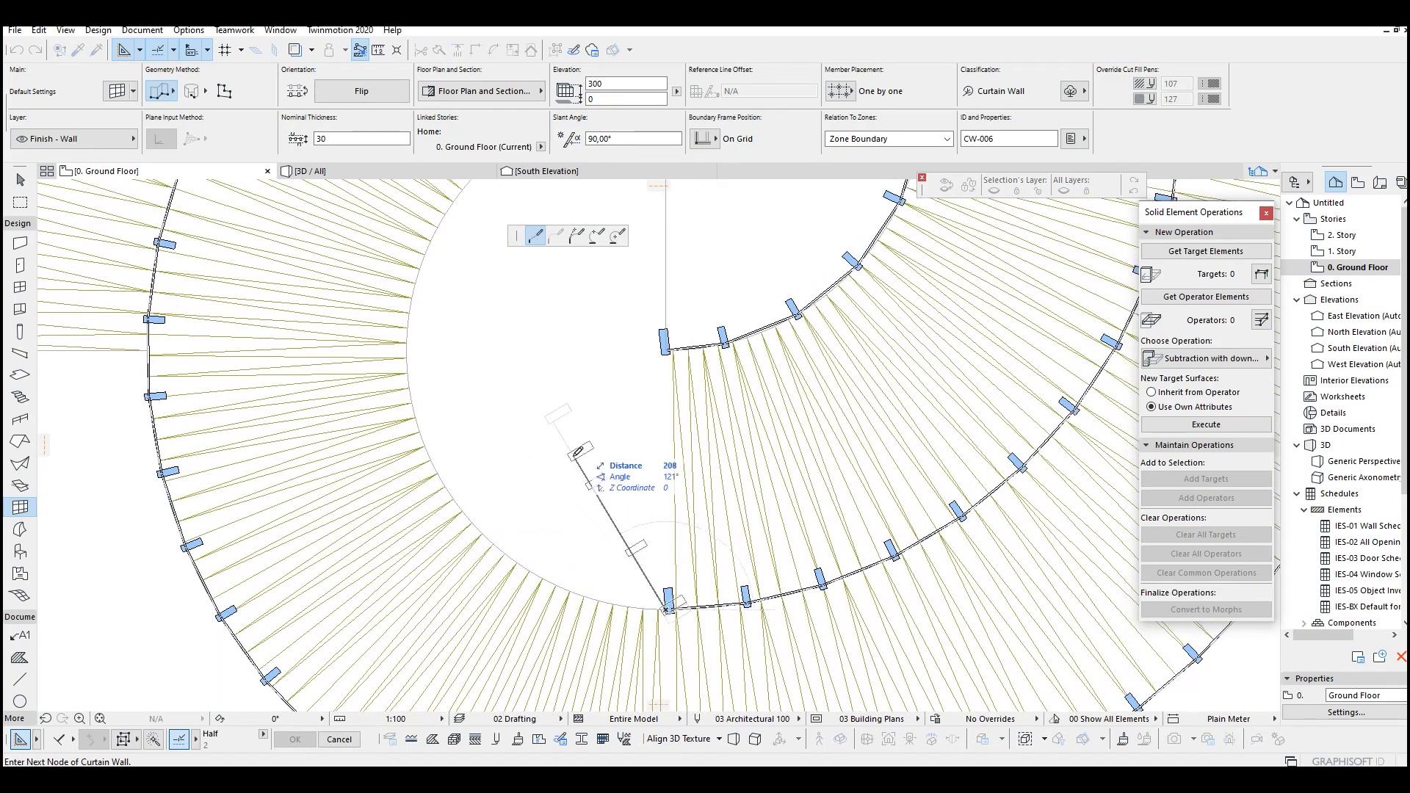
scroll(595, 455, "down", 3)
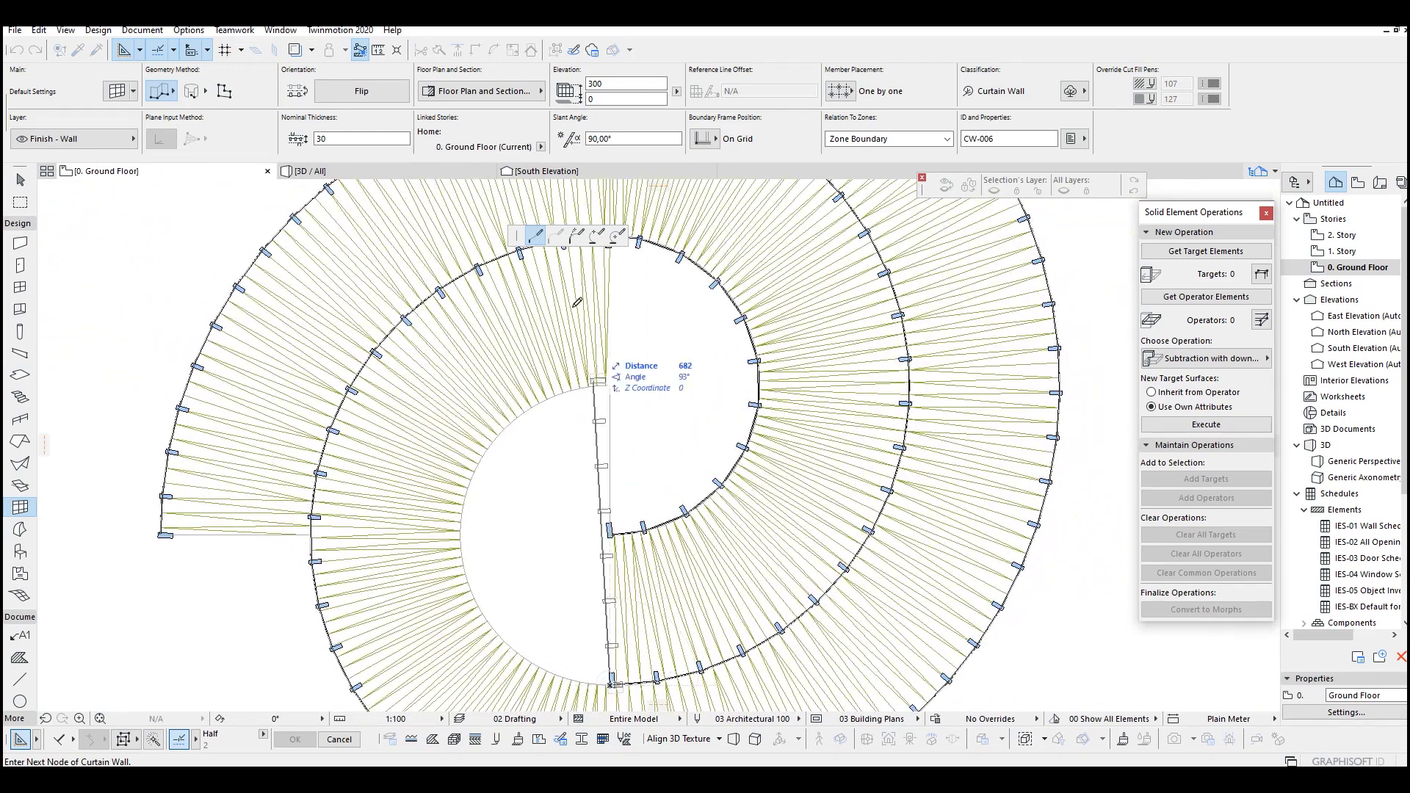
left_click(596, 234)
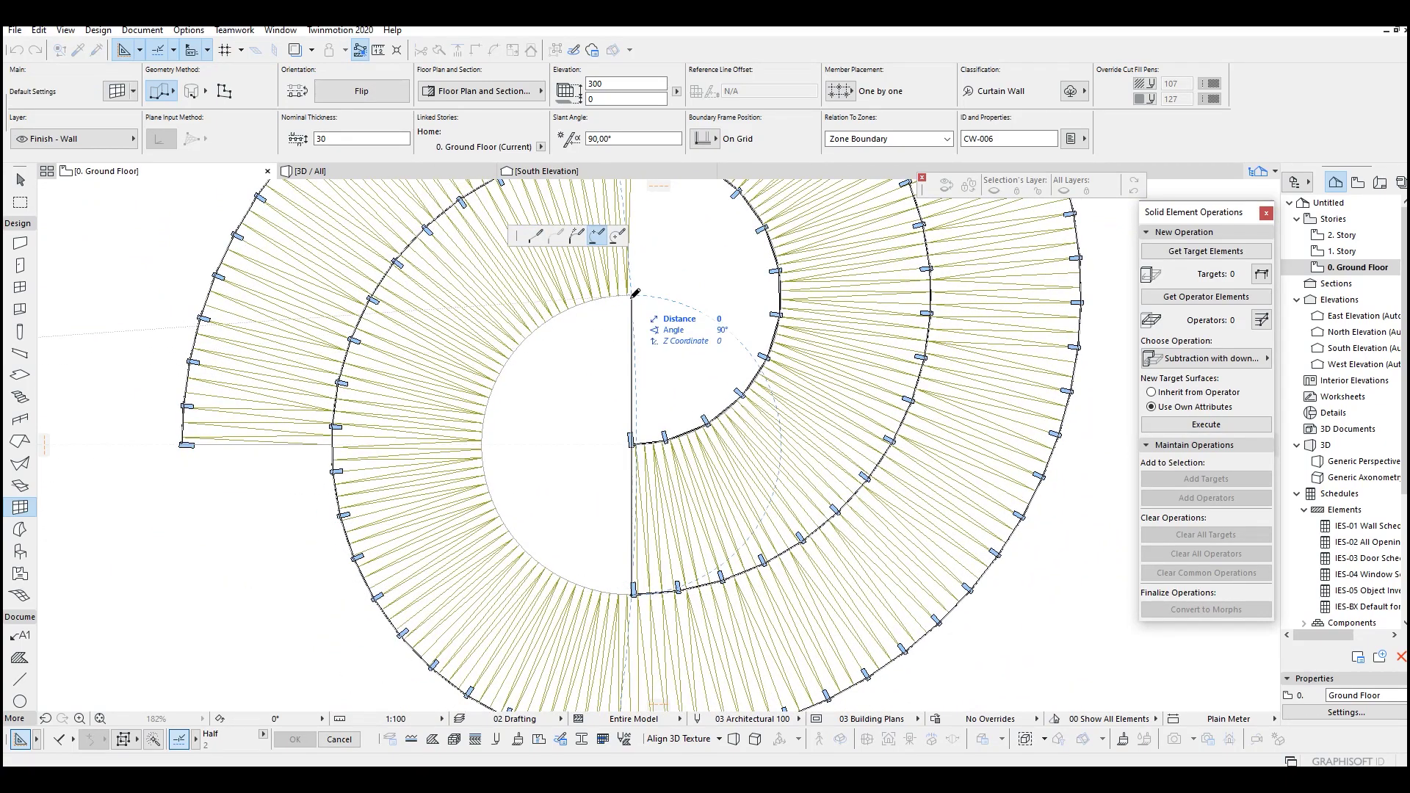
left_click(636, 293)
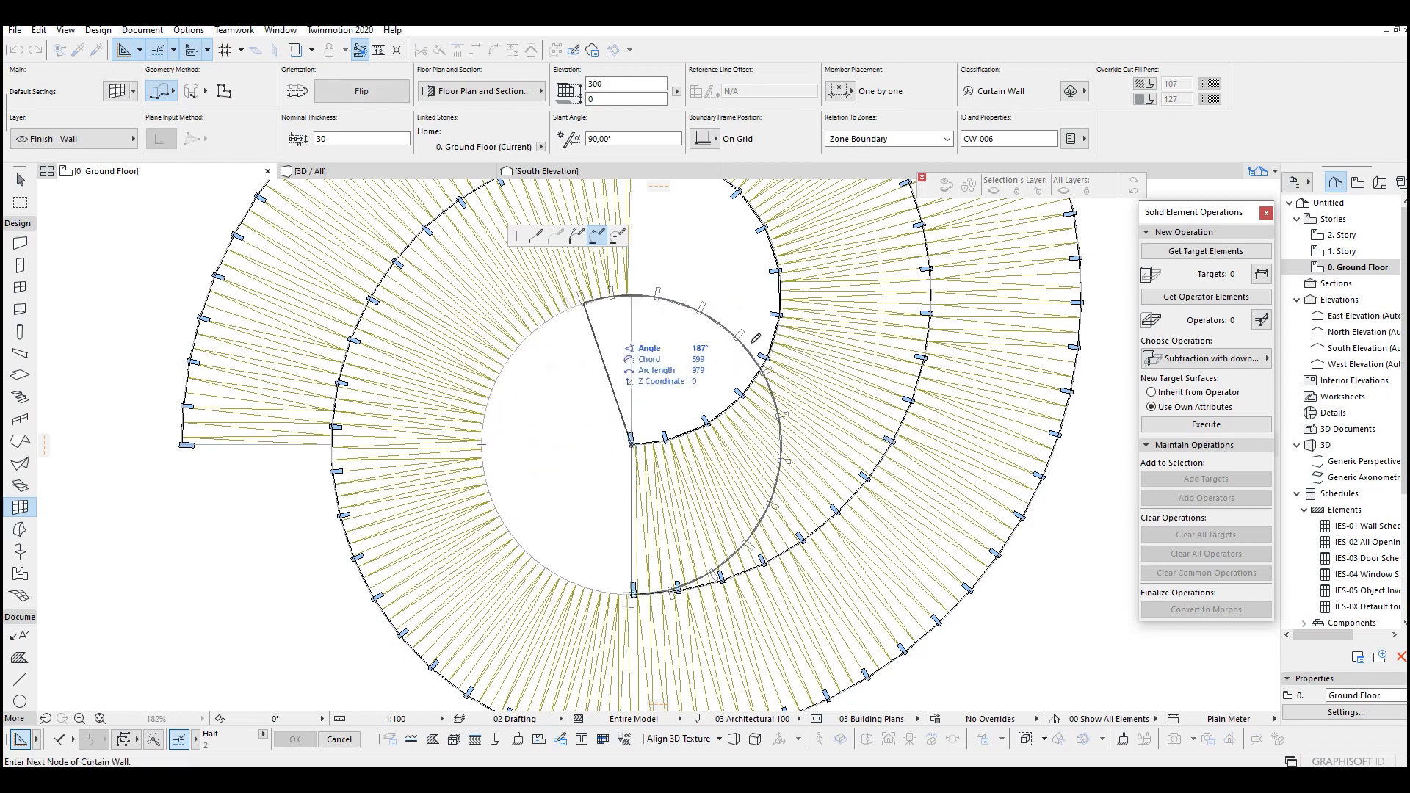
double_click(632, 296)
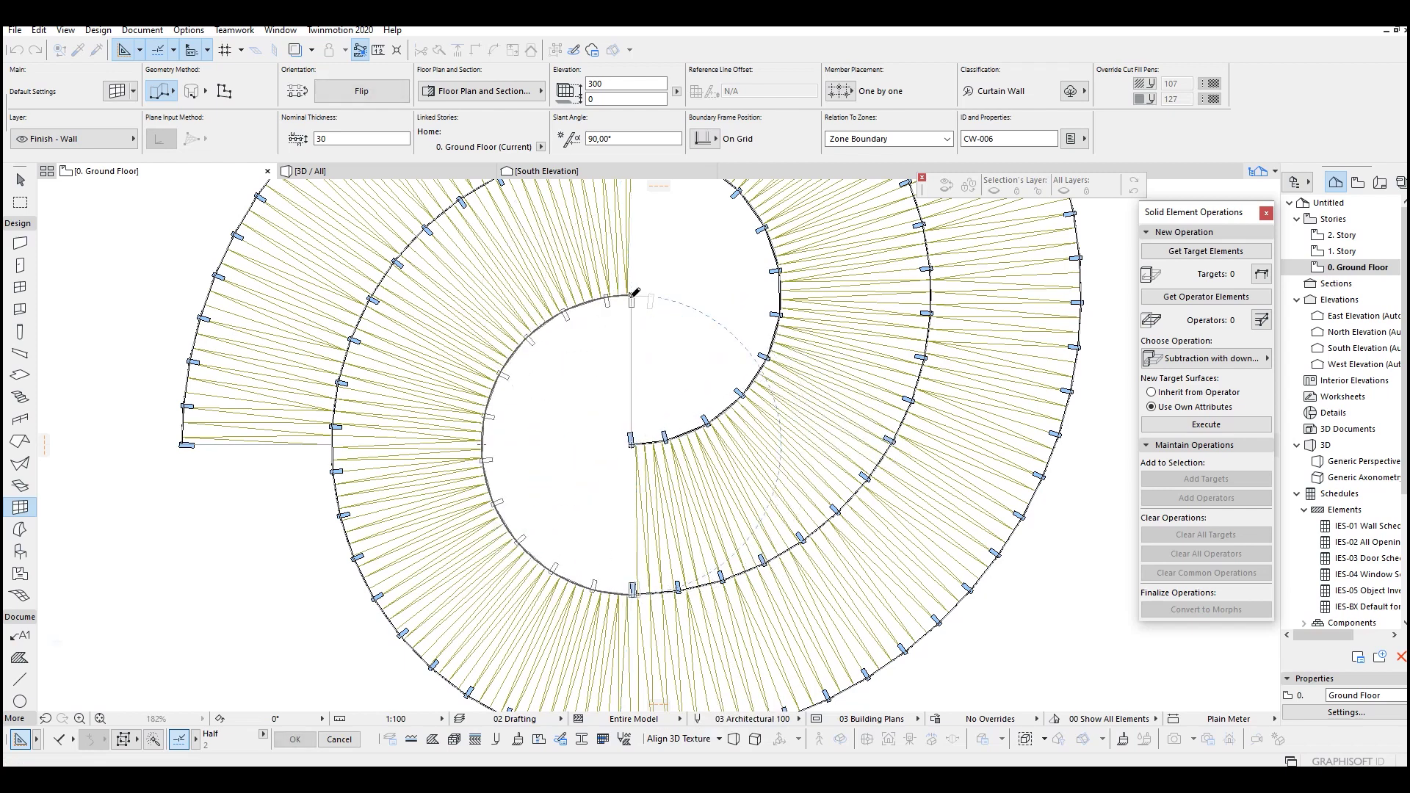
middle_click_drag(649, 316, 626, 408)
key("Escape")
scroll(626, 415, "down", 5)
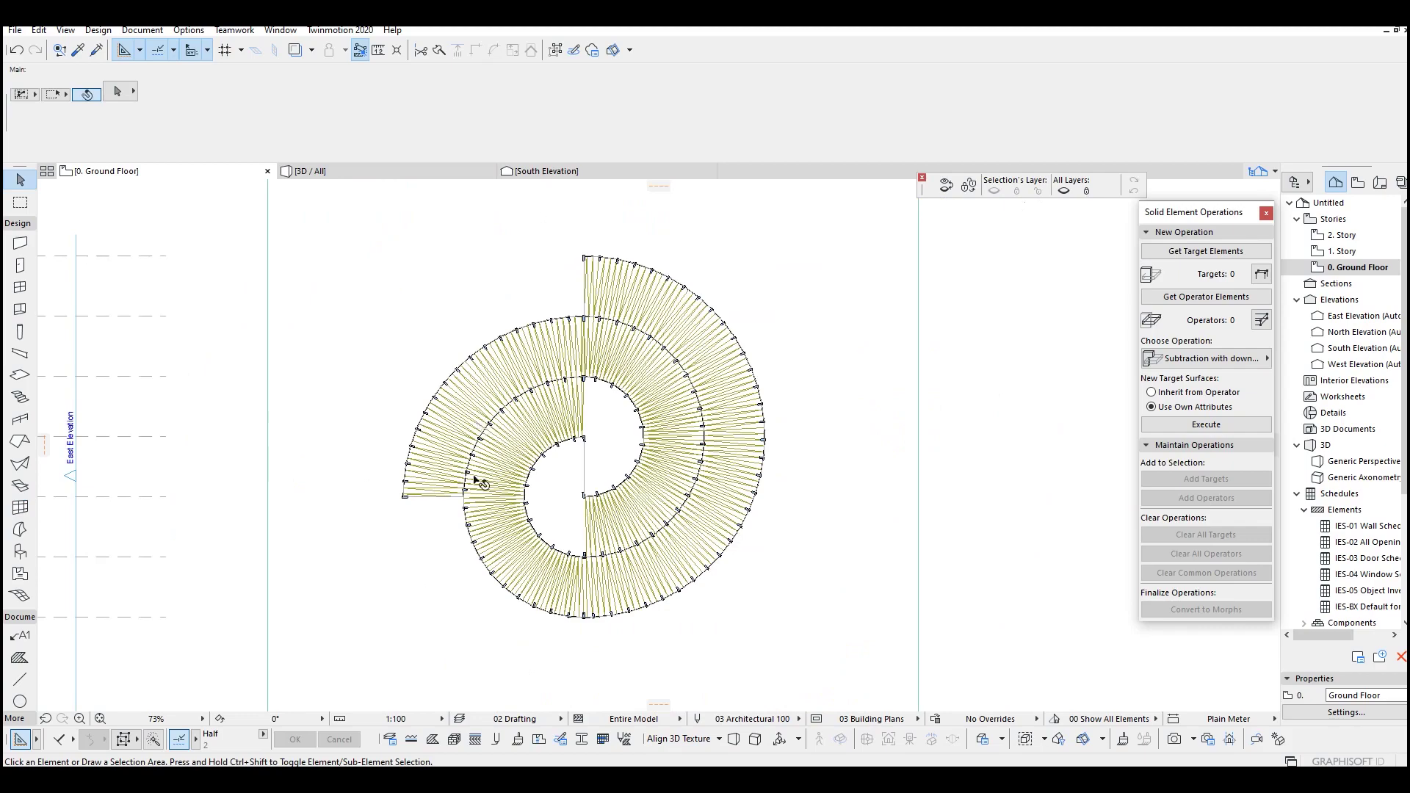
Shorten the outer west curtain wall by moving its lower end node partway up the ramp's edge.
scroll(424, 480, "up", 2)
middle_click_drag(424, 480, 476, 499)
left_click(451, 523)
left_click(451, 523)
scroll(452, 520, "up", 4)
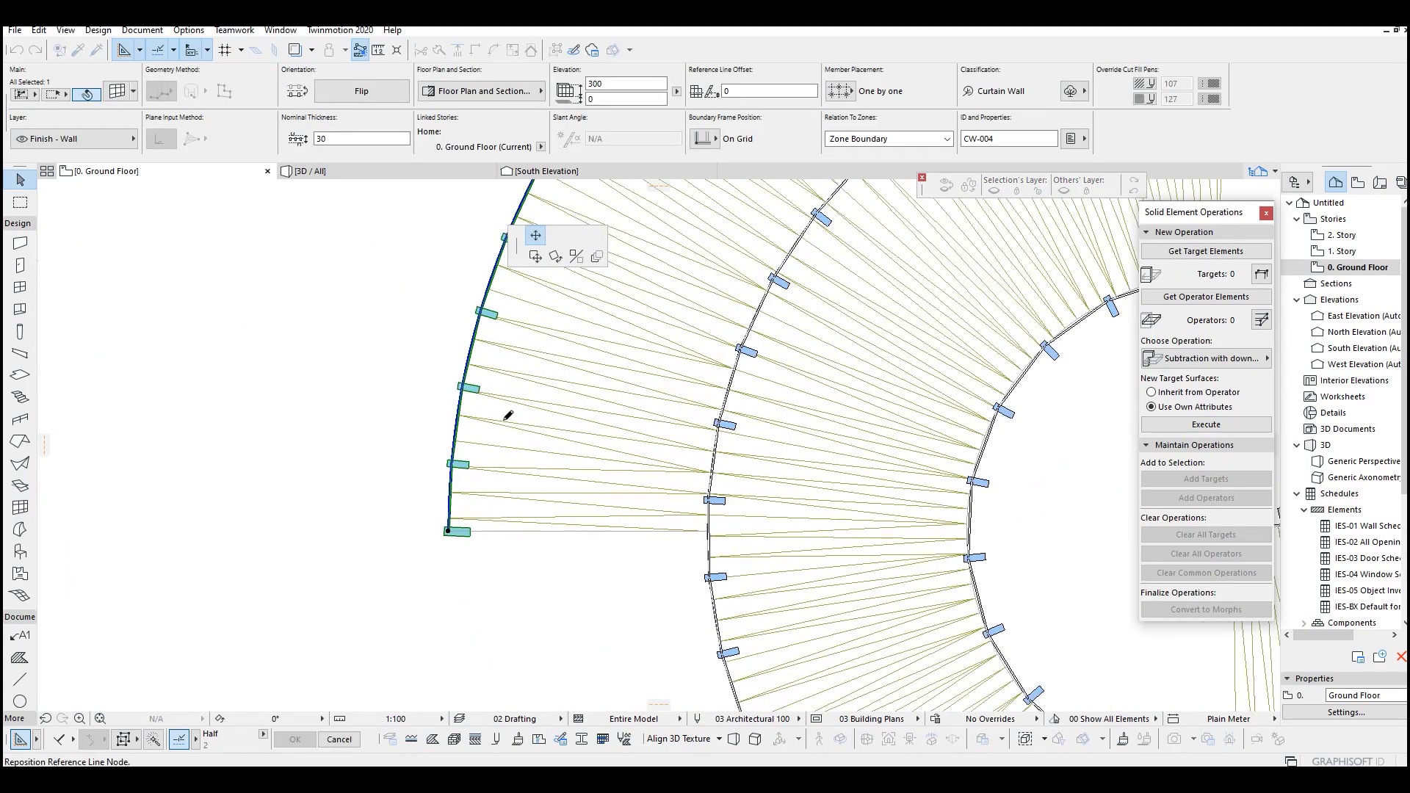
middle_click_drag(443, 378, 408, 422)
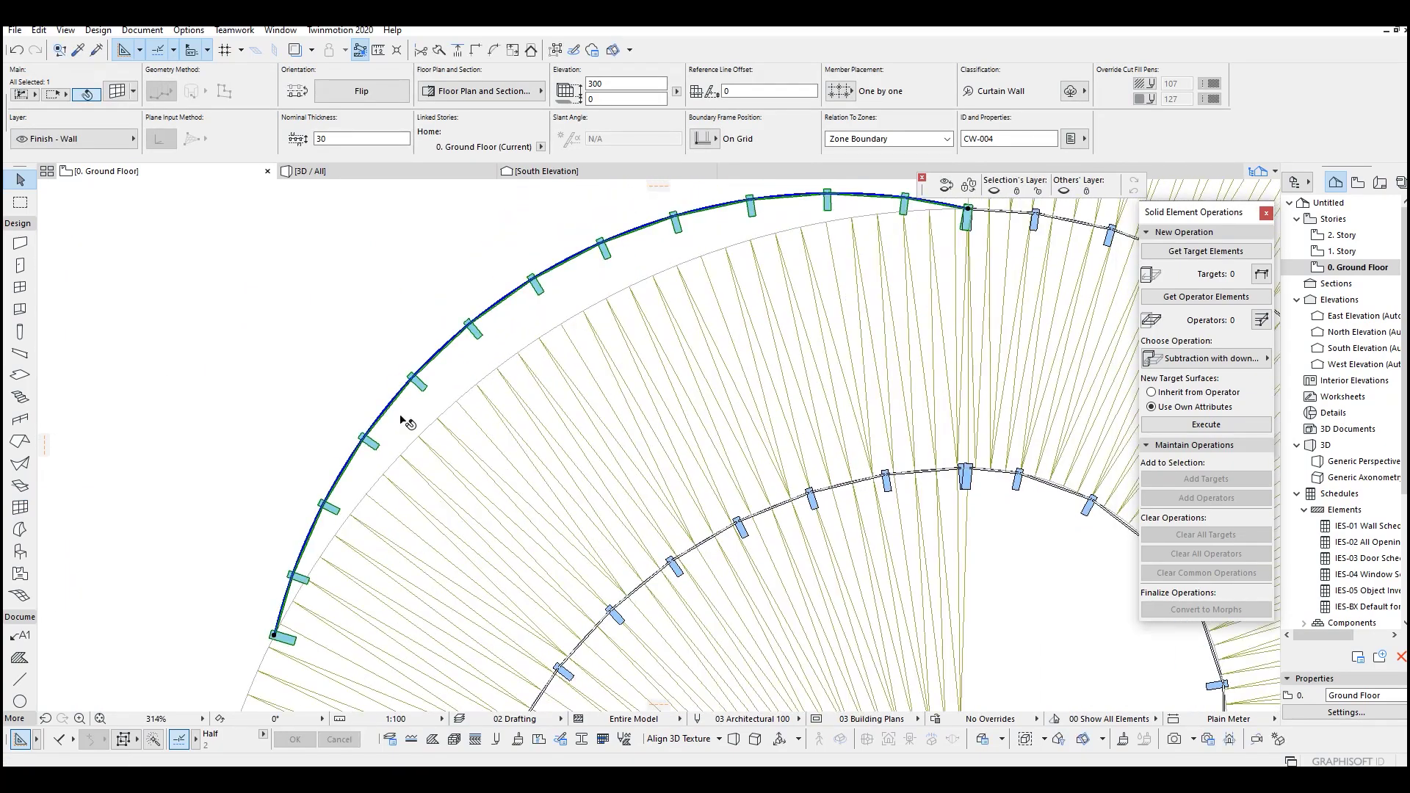
Adjust the shortened curtain wall's curvature so it follows the ramp's outer edge again, and deselect it.
left_click(445, 345)
left_click(531, 413)
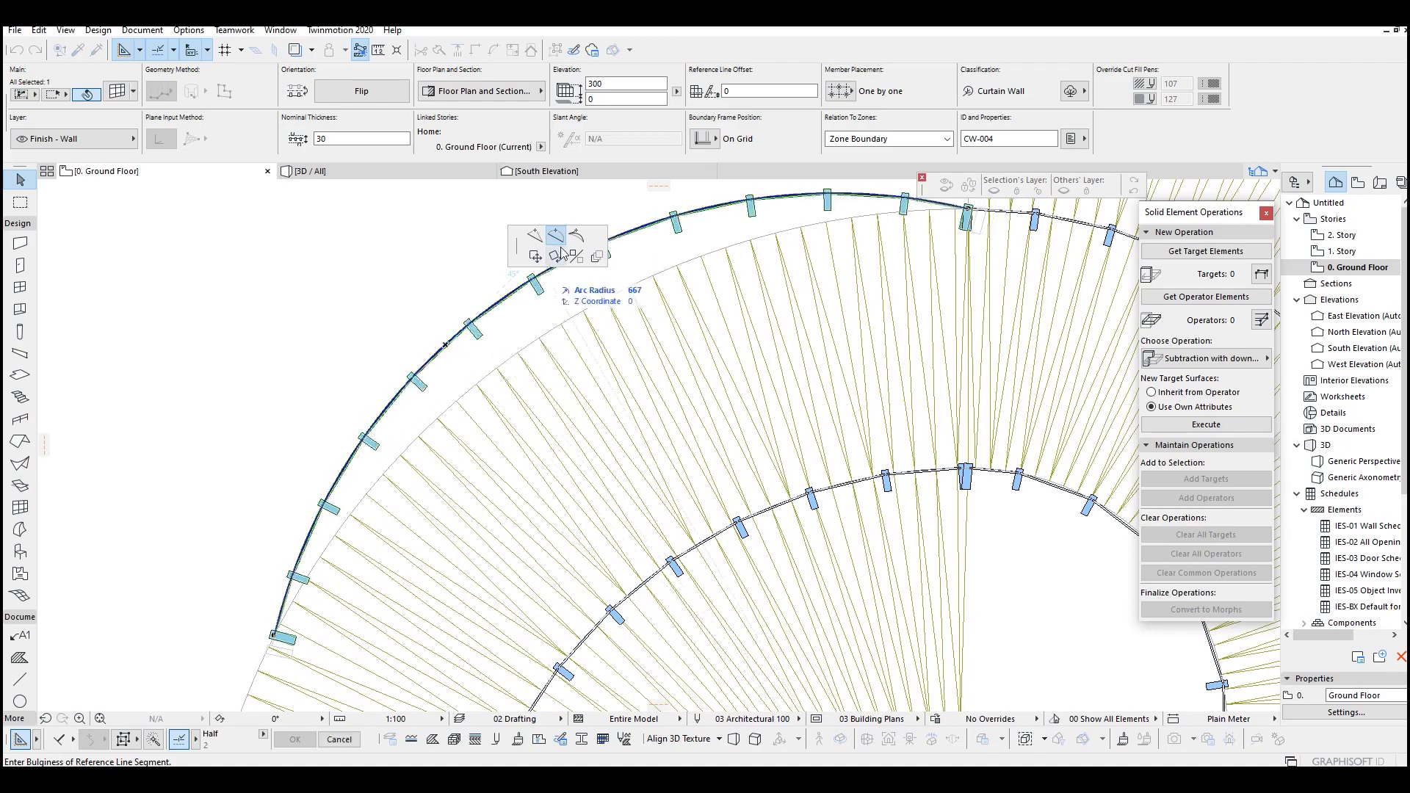
left_click(545, 335)
scroll(547, 340, "down", 5)
middle_click_drag(727, 414, 586, 463)
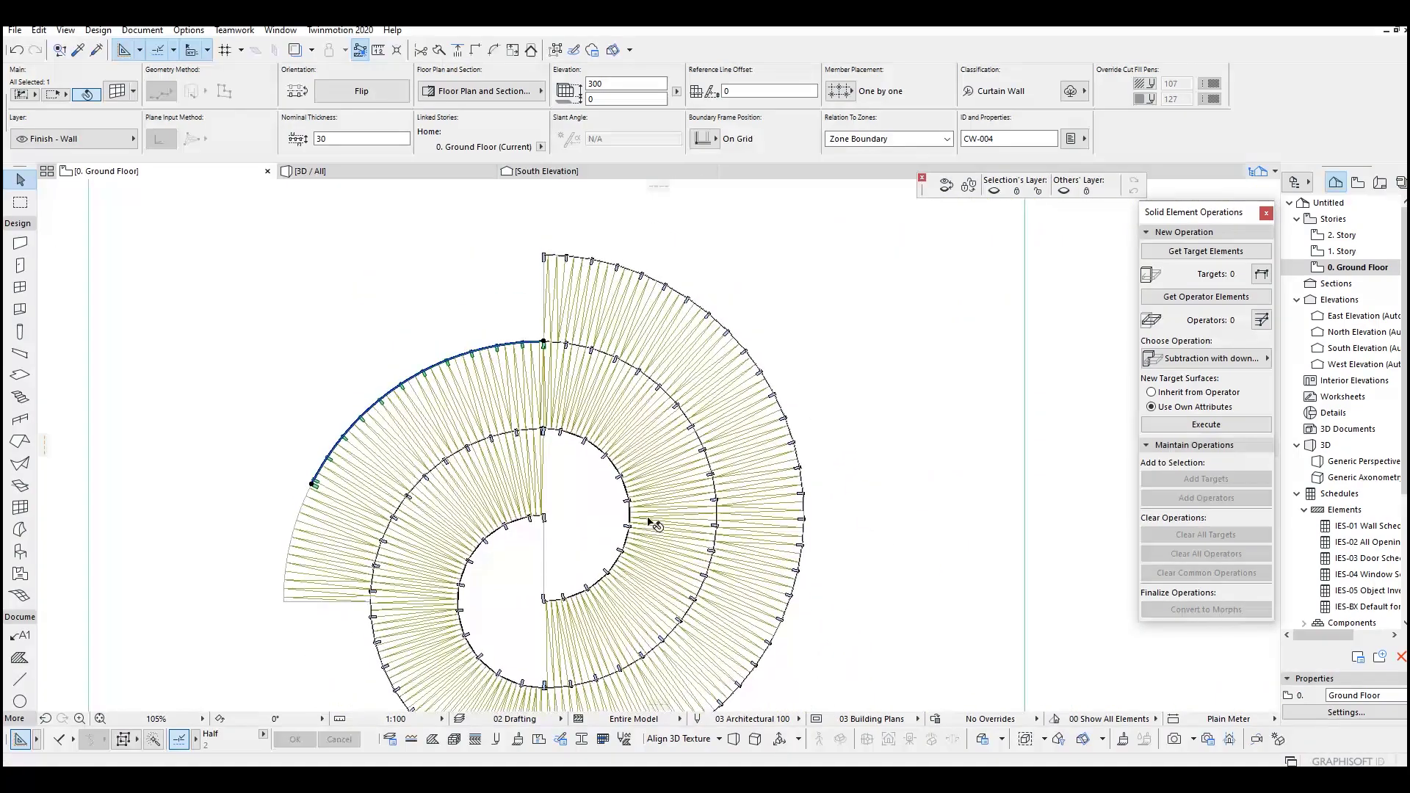
key("Escape")
Select the 2D drafting polyline beneath the outer northeast curtain wall and delete it.
double_click(545, 258)
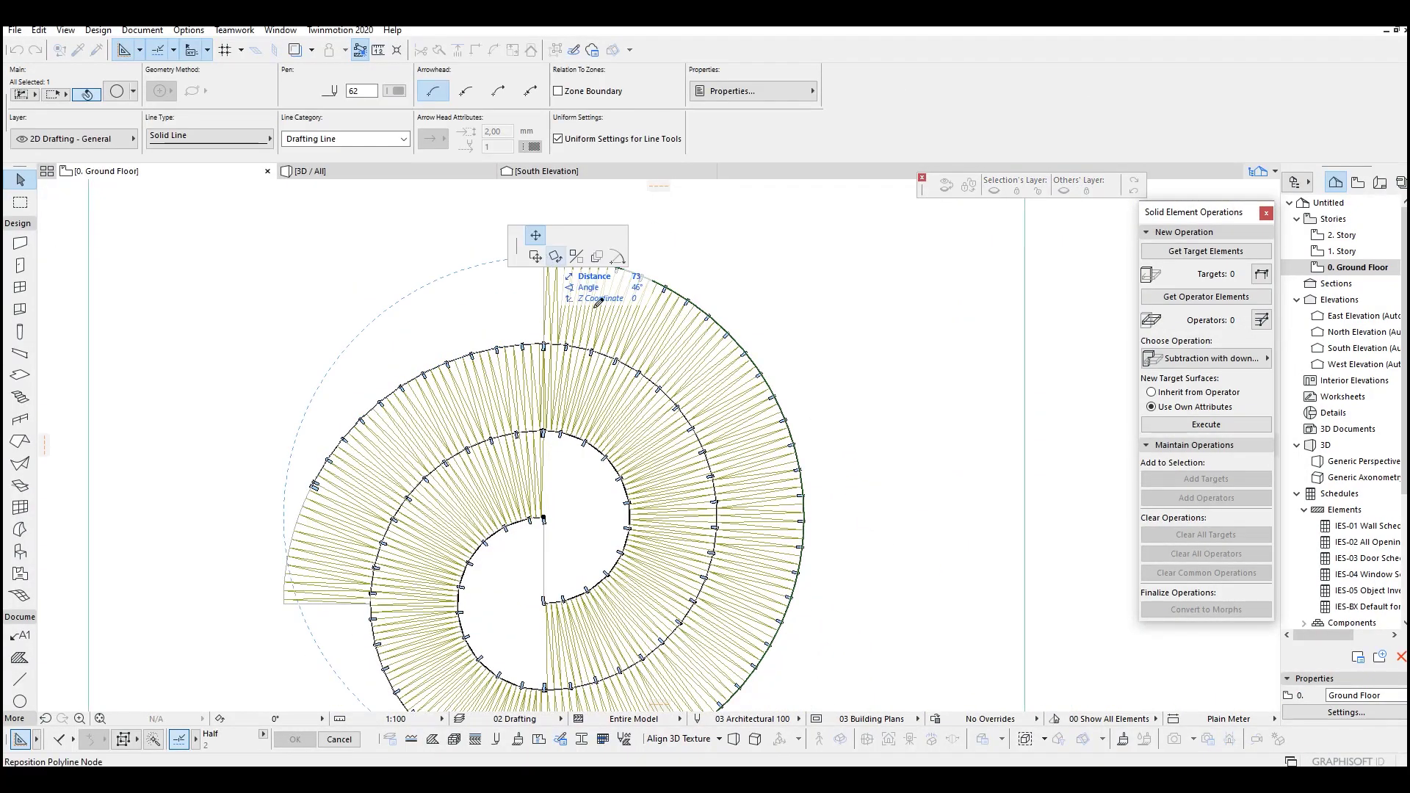
middle_click_drag(641, 273, 664, 377)
scroll(665, 378, "up", 3)
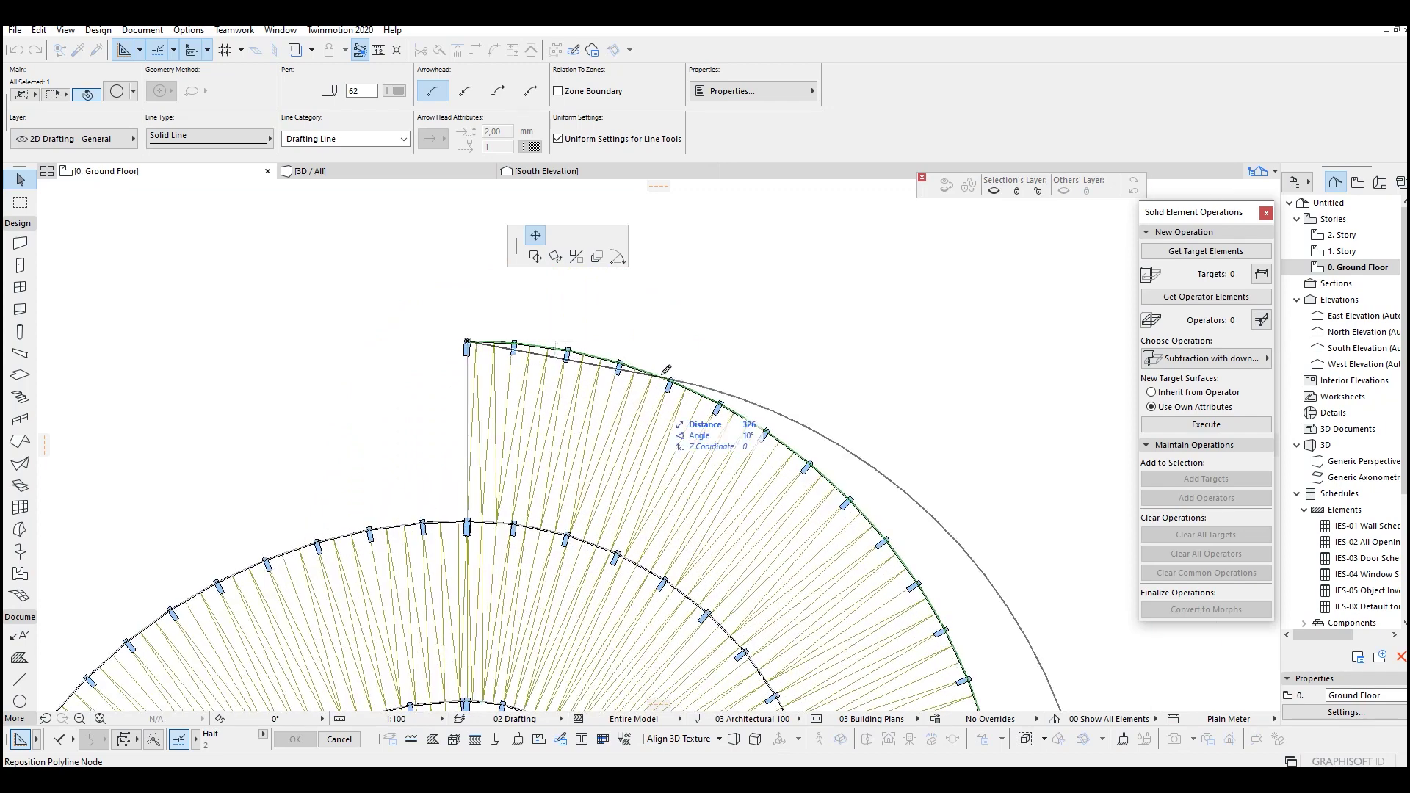
left_click(694, 394)
key("Delete")
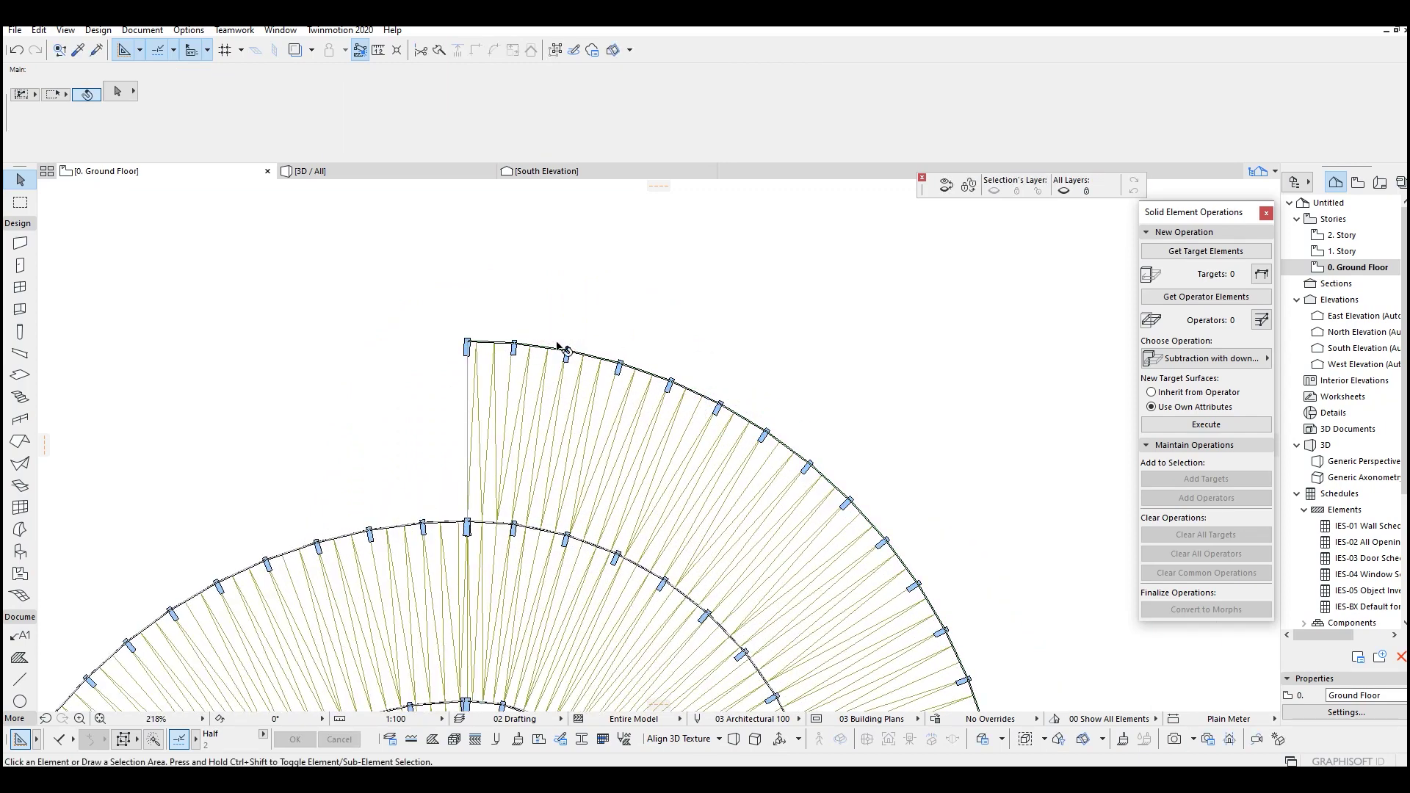
Undo the last two edits around the outer northeast curtain wall's drafting lines and clear the selection.
key("ctrl+z")
left_click(466, 341)
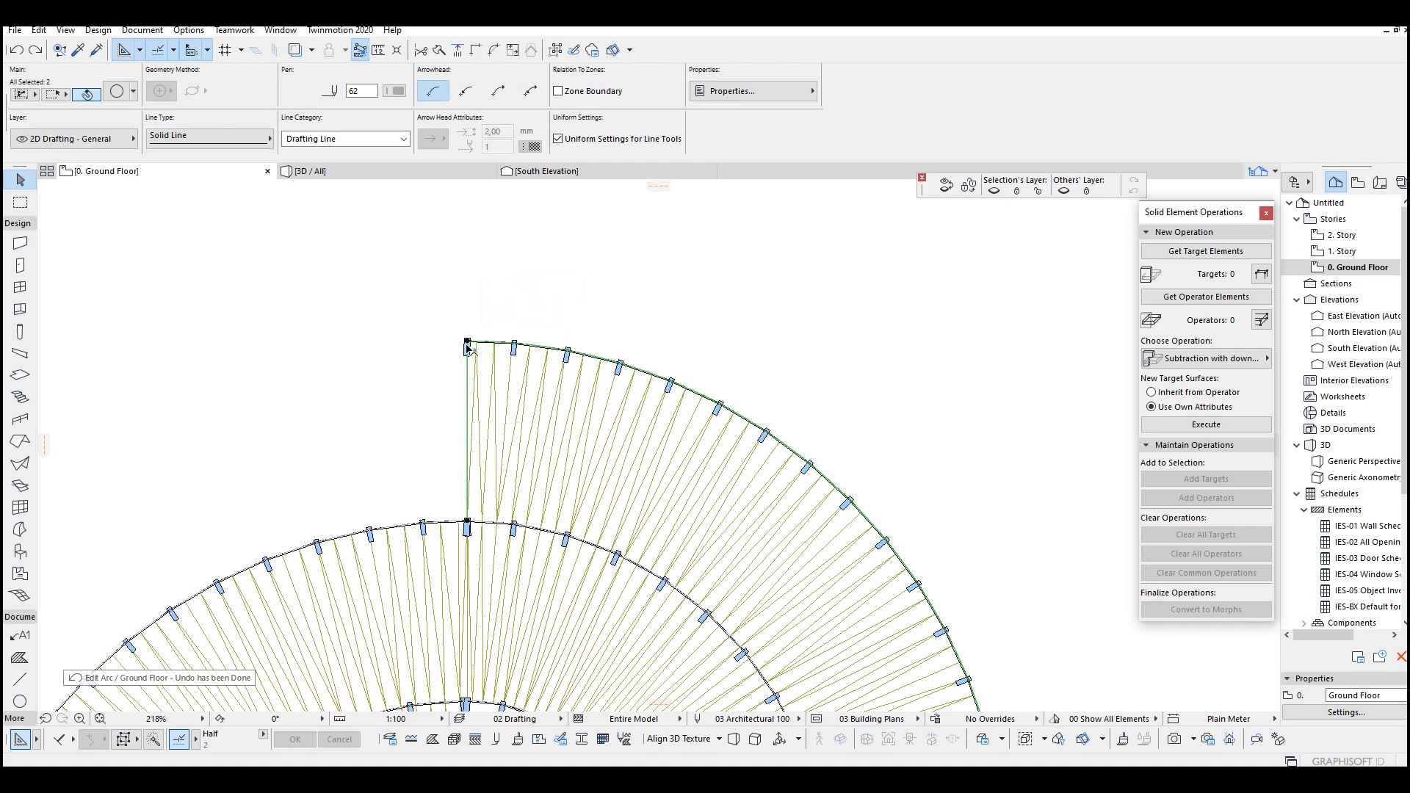
key("ctrl+z")
scroll(470, 342, "up", 4)
key("Escape")
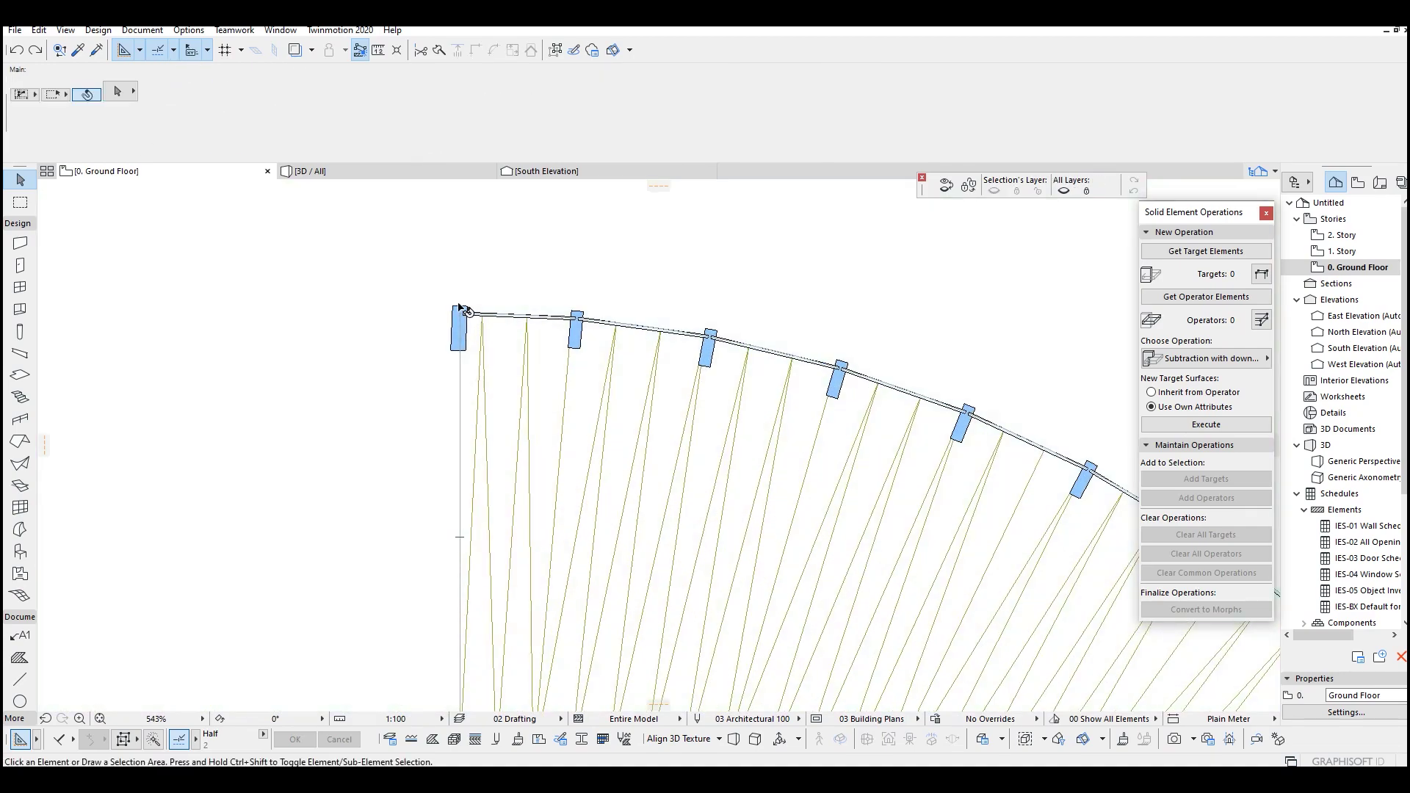
Shorten the outer northeast curtain wall by moving its upper end node partway along the ramp's outer edge.
left_click(457, 312)
left_click(456, 311)
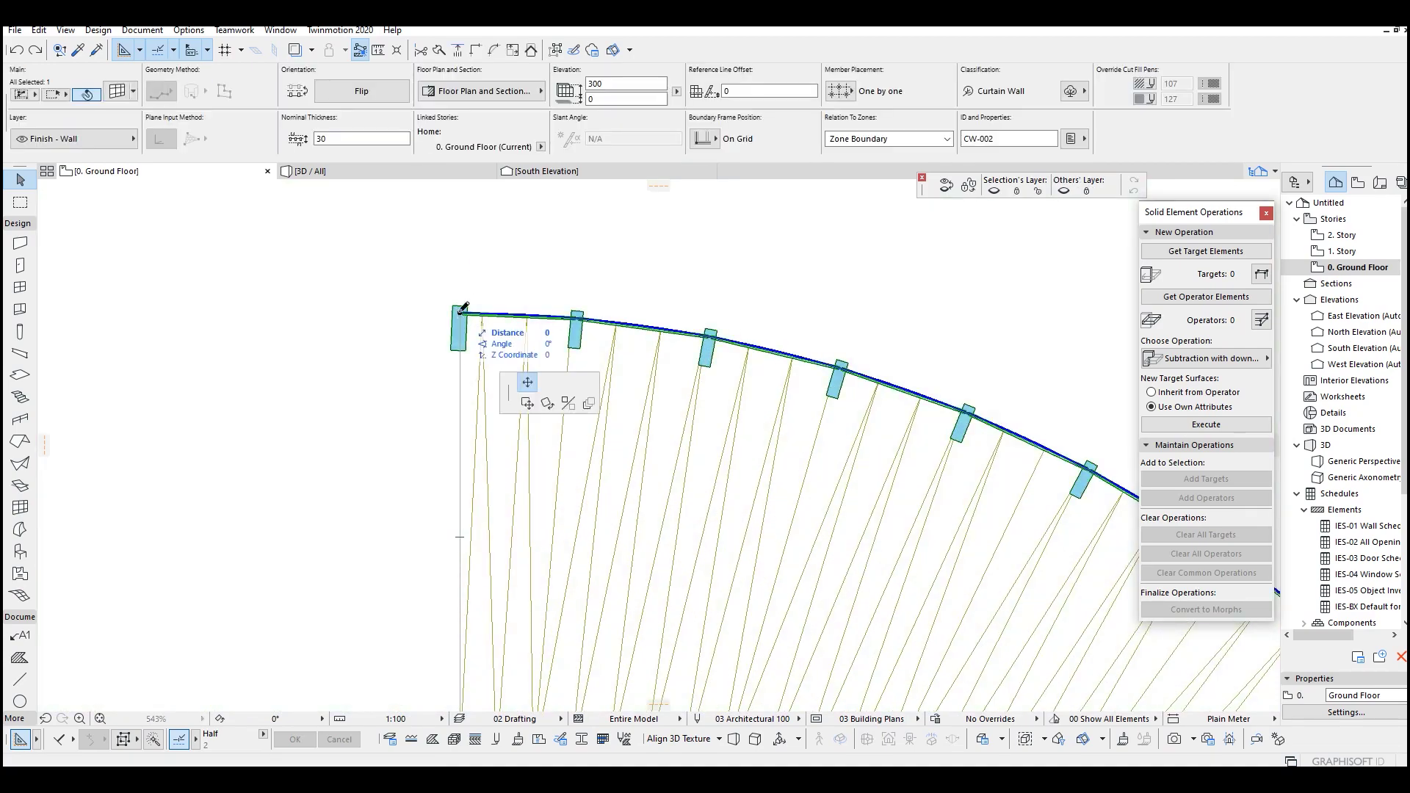
scroll(365, 330, "down", 3)
middle_click_drag(364, 331, 74, 229)
left_click(442, 311)
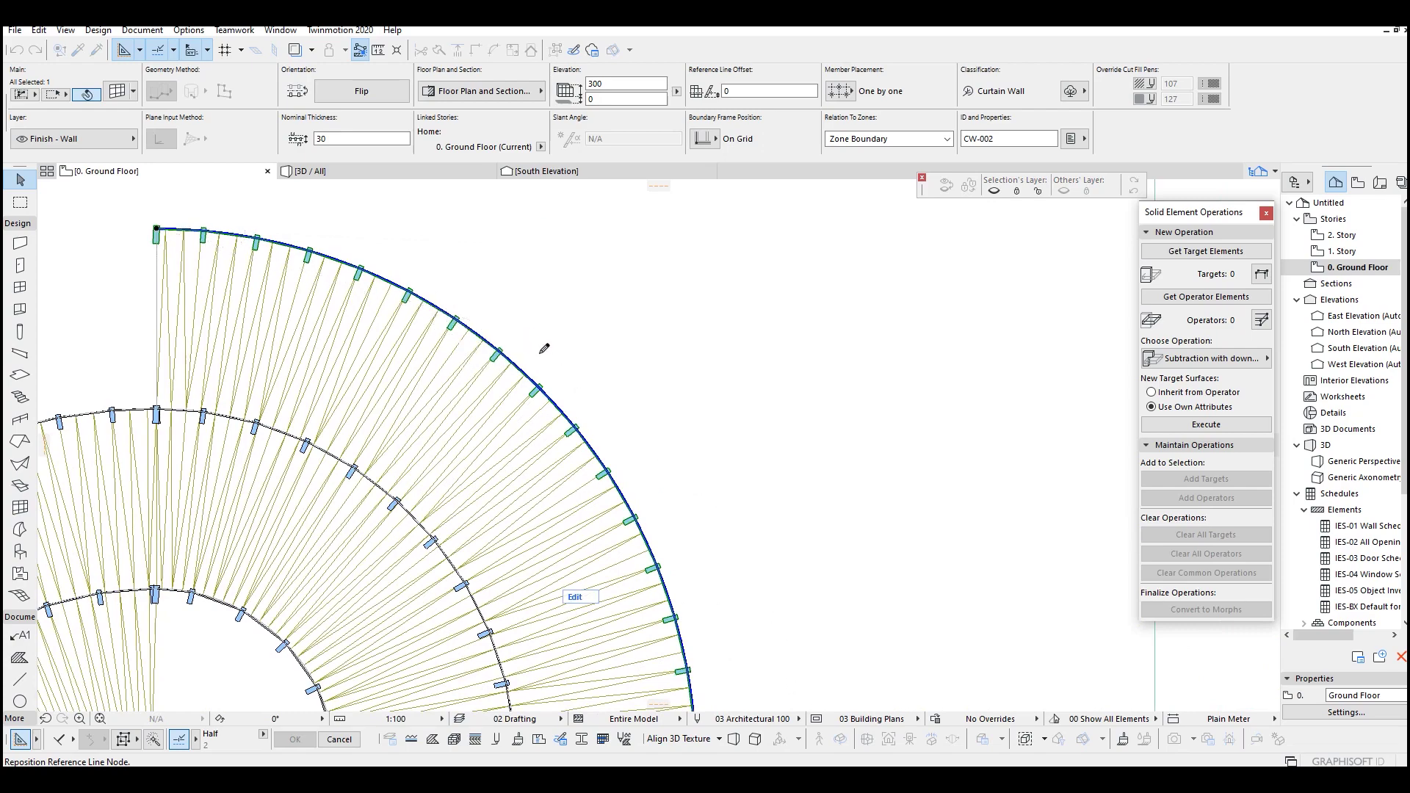
Adjust the curvature of the shortened northeast curtain wall so it follows the ramp's outer edge again.
left_click(558, 361)
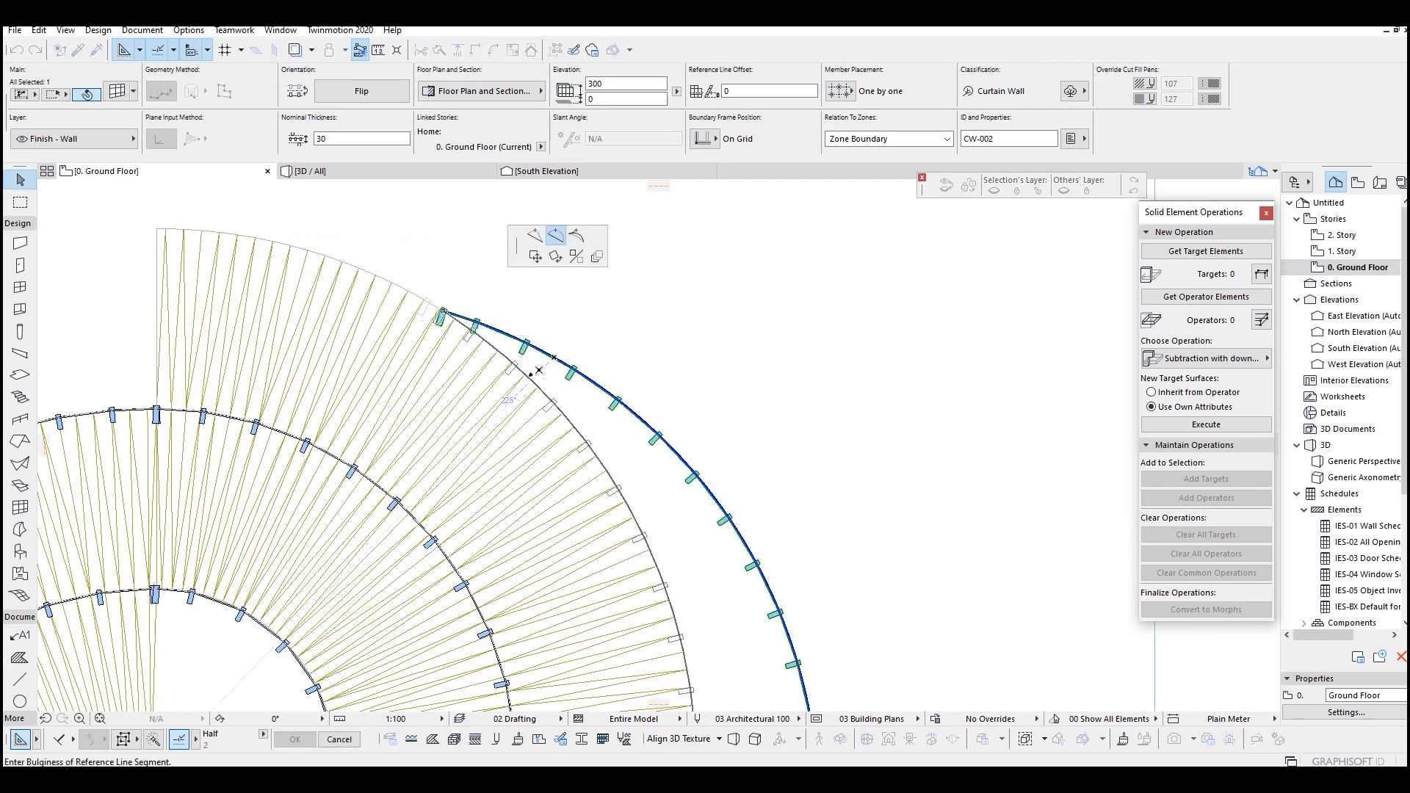
left_click(532, 375)
scroll(530, 376, "down", 2)
scroll(511, 395, "down", 3)
In the 3D view, shorten the same curtain wall further by moving its entrance-end base node back along the ramp.
key("F3")
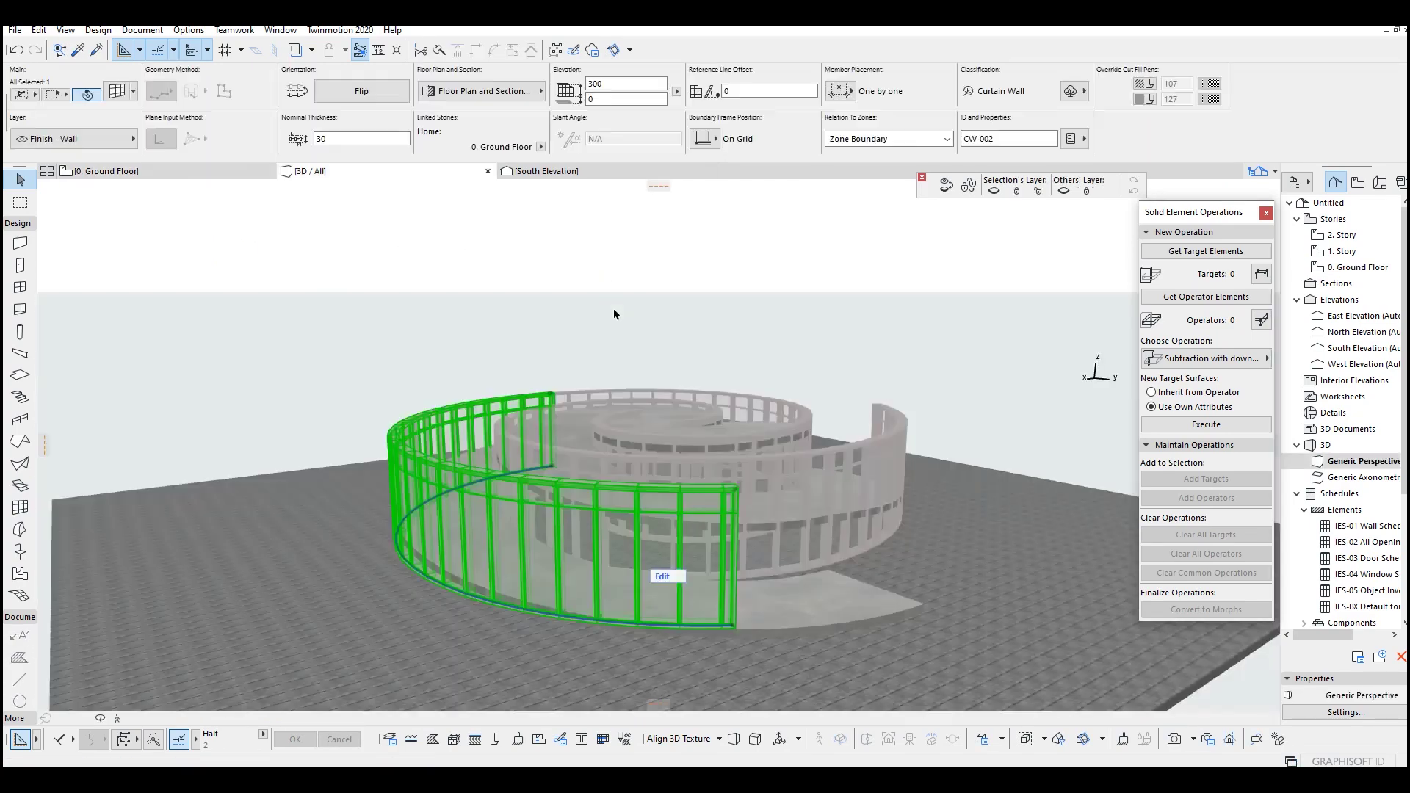
middle_click_drag(765, 400, 816, 556, "shift")
left_click(803, 558)
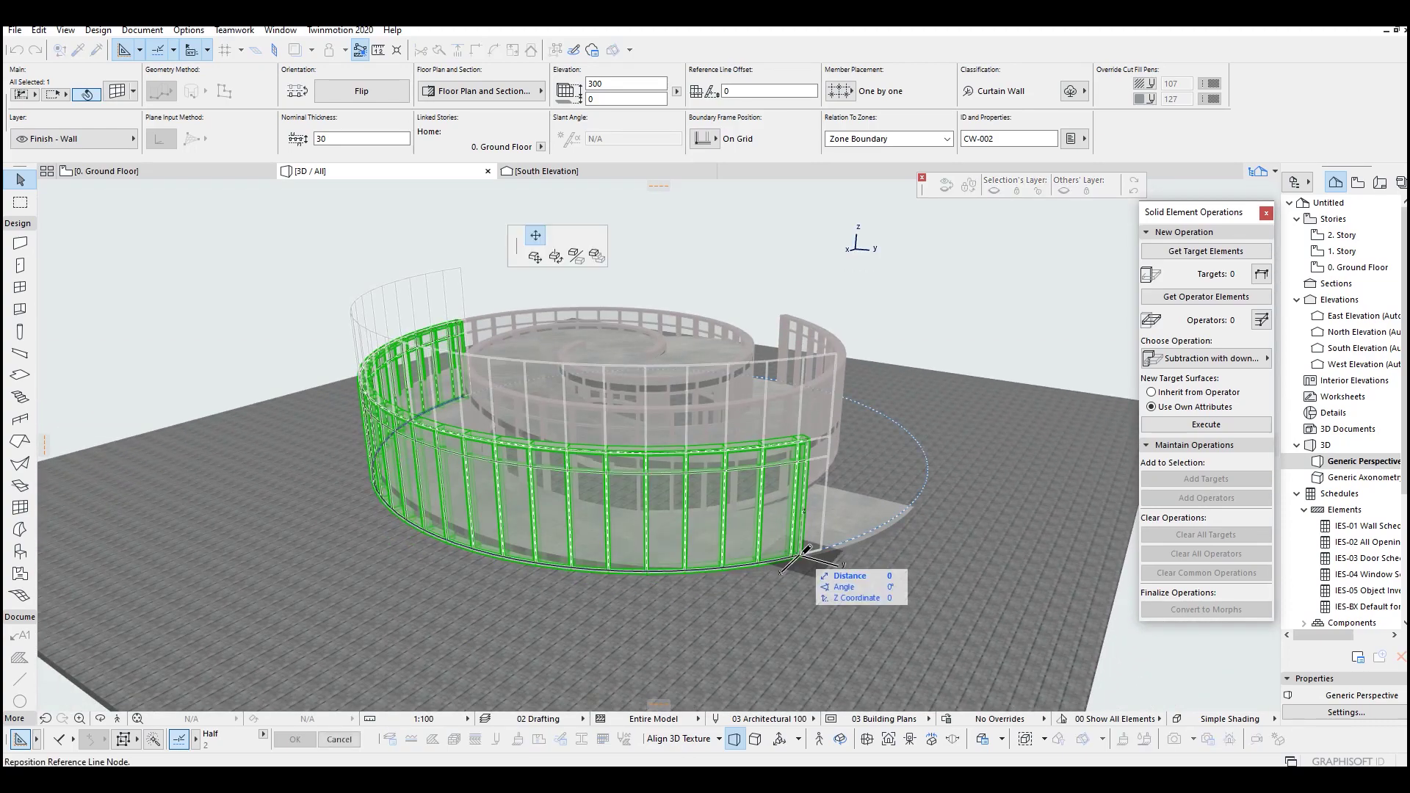
scroll(531, 552, "up", 2)
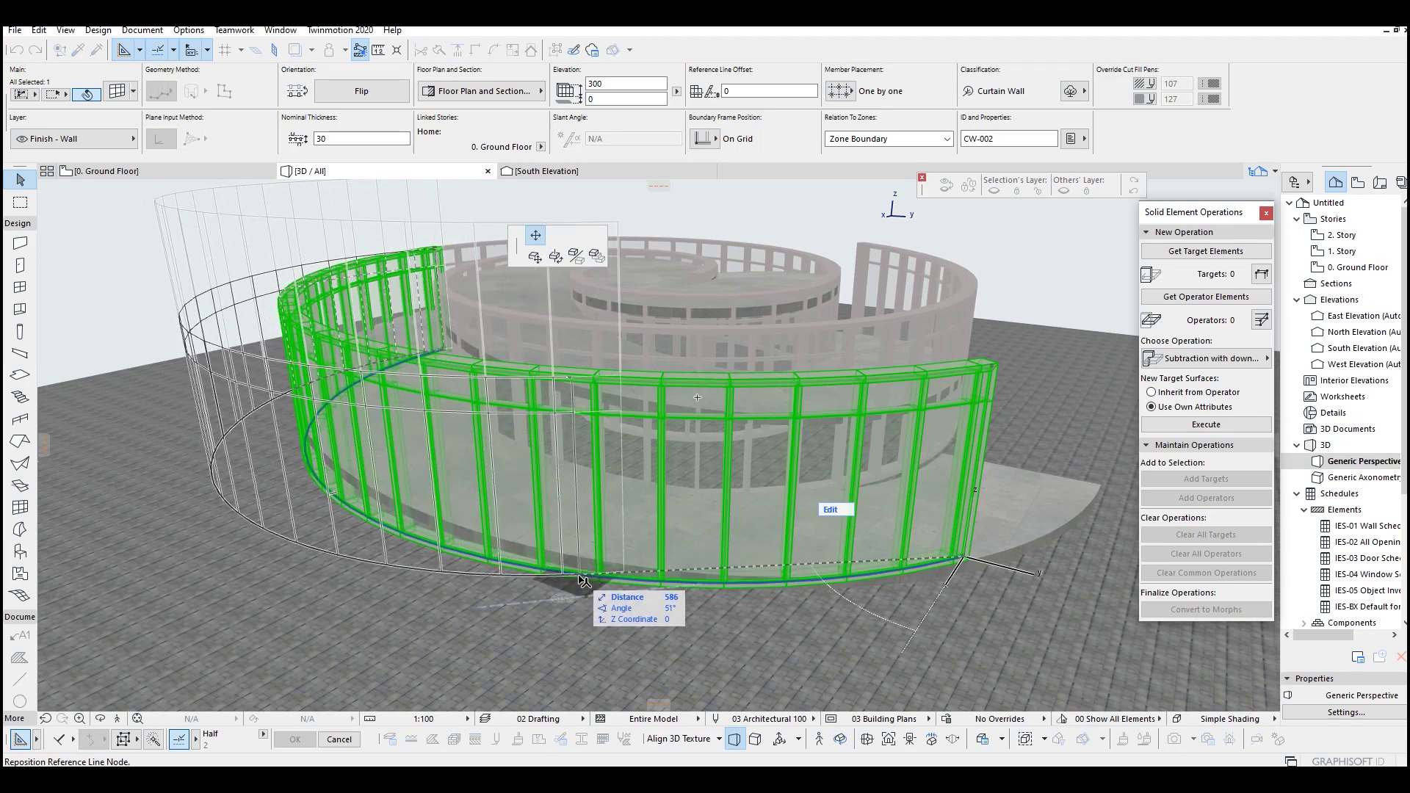
left_click(507, 569)
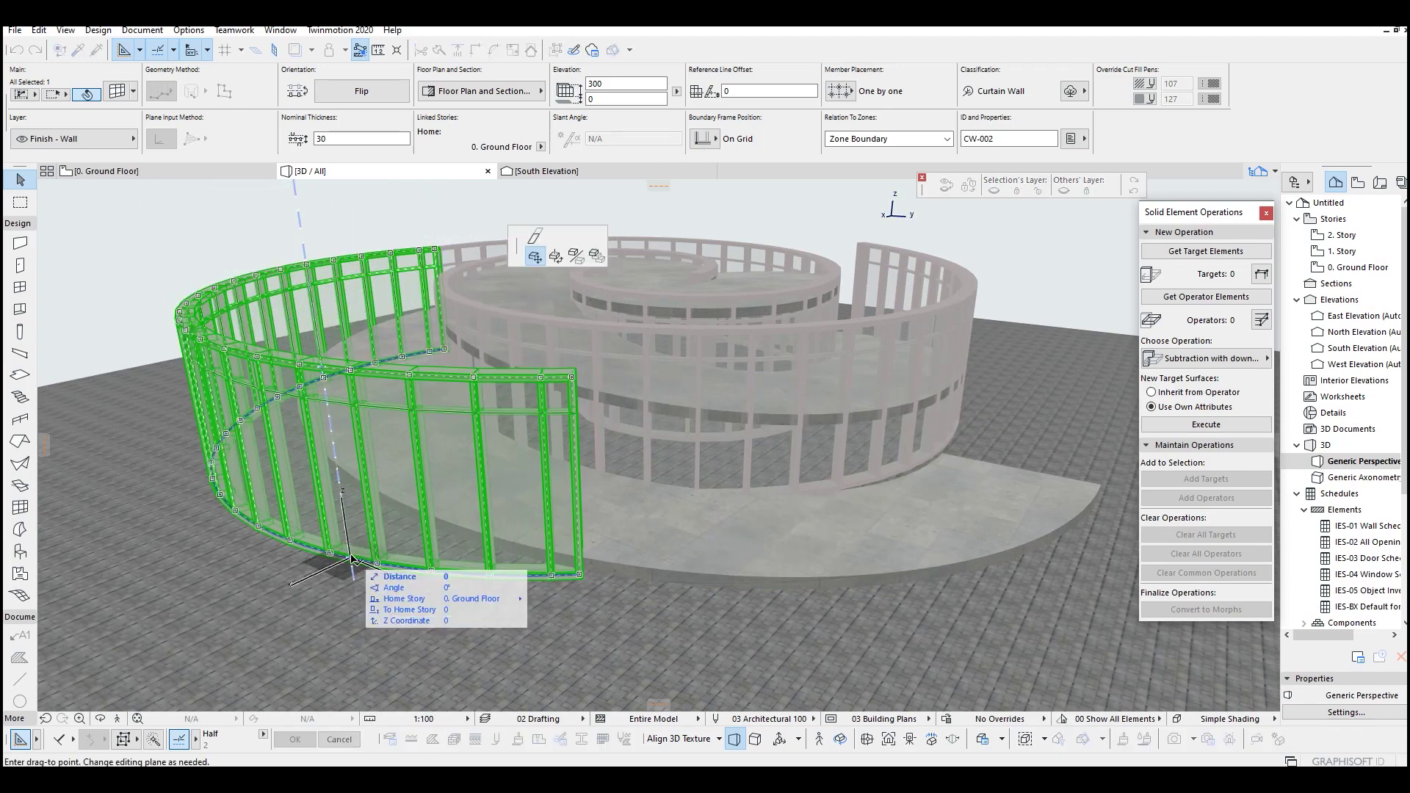
Curve the further shortened curtain wall's reference line back onto the ramp's outer edge.
left_click(311, 552)
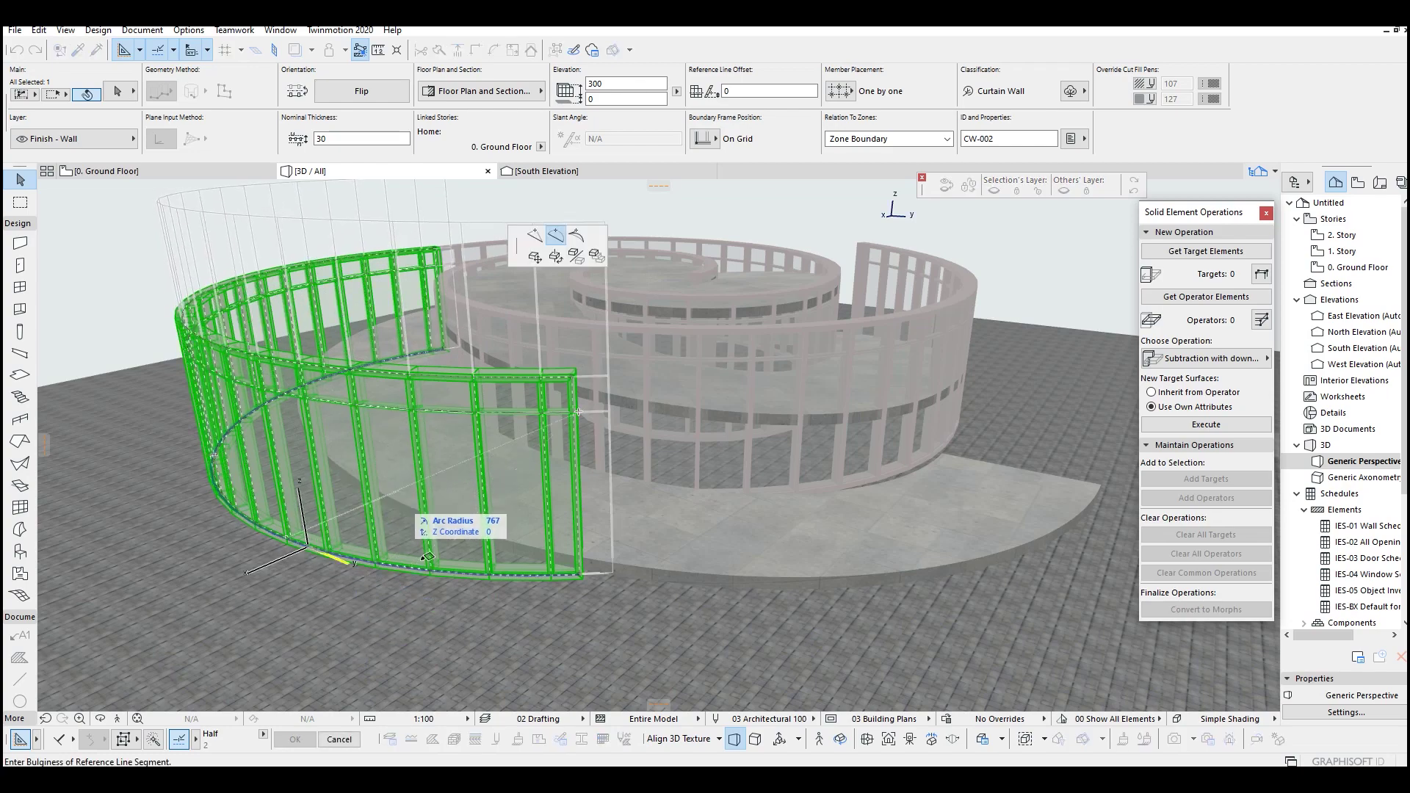
middle_click_drag(426, 556, 362, 503, "shift")
left_click(379, 481)
scroll(525, 450, "down", 2)
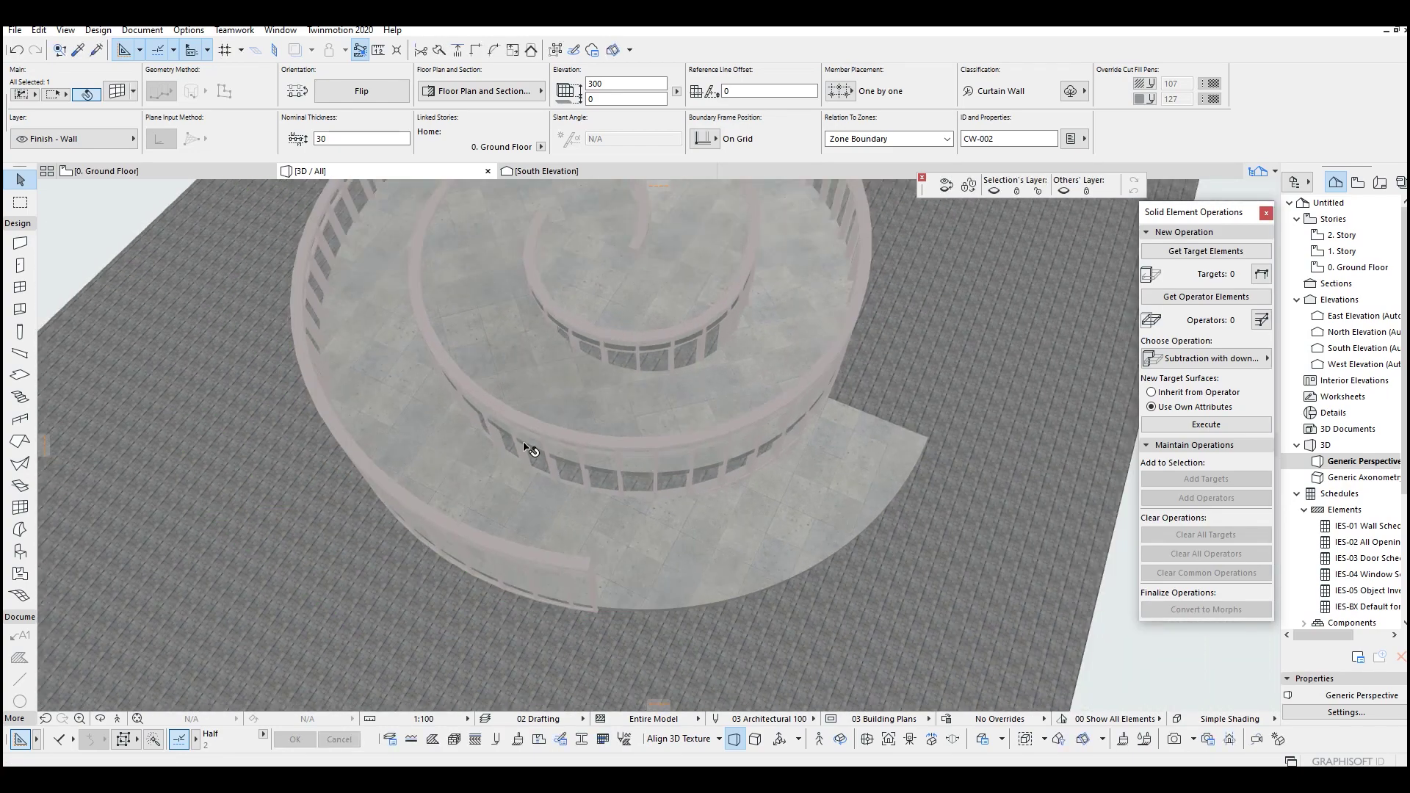
Select the outer curtain wall at the other ramp entrance and shorten it by moving its base end node back along the ramp.
middle_click_drag(527, 450, 765, 513, "shift")
scroll(524, 514, "up", 3)
left_click(633, 541)
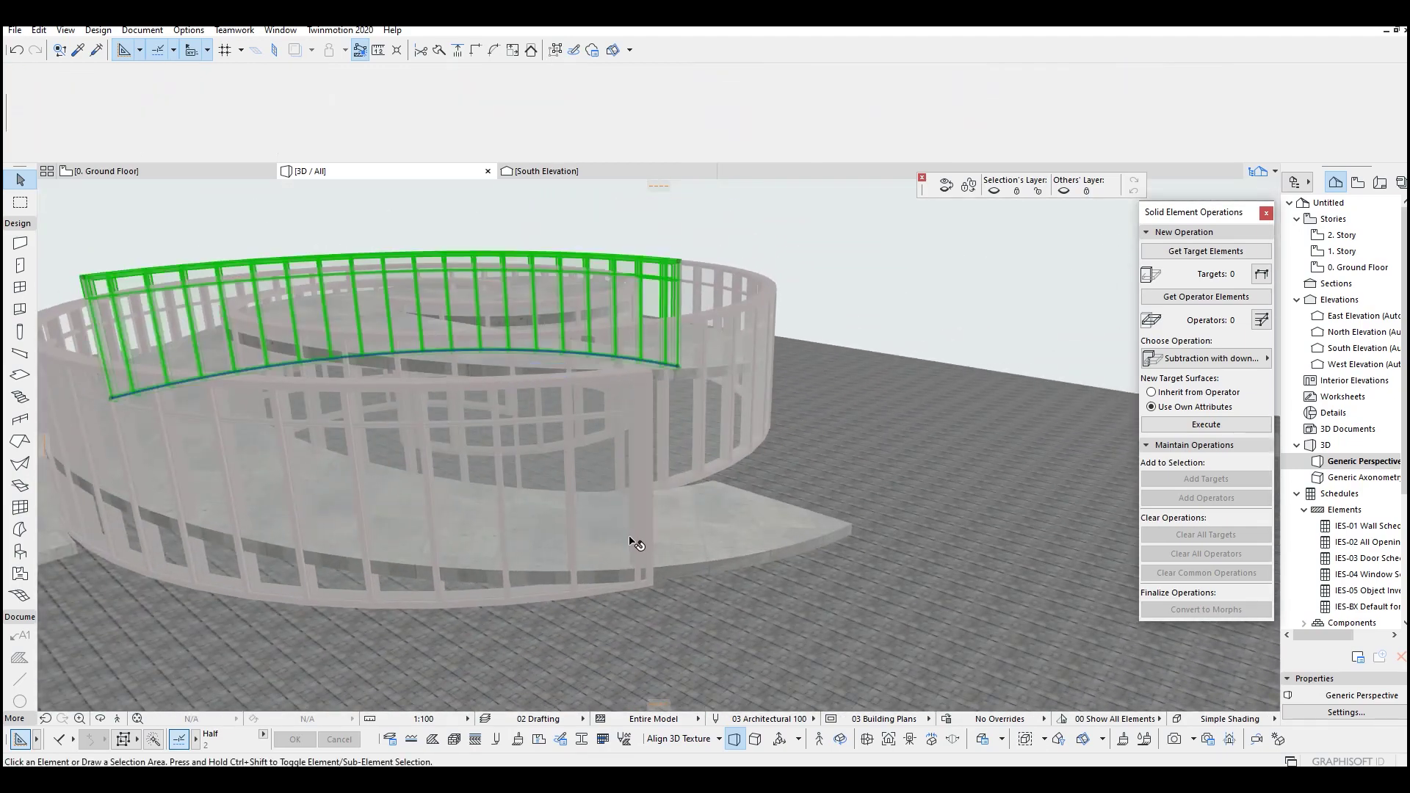
left_click(651, 587)
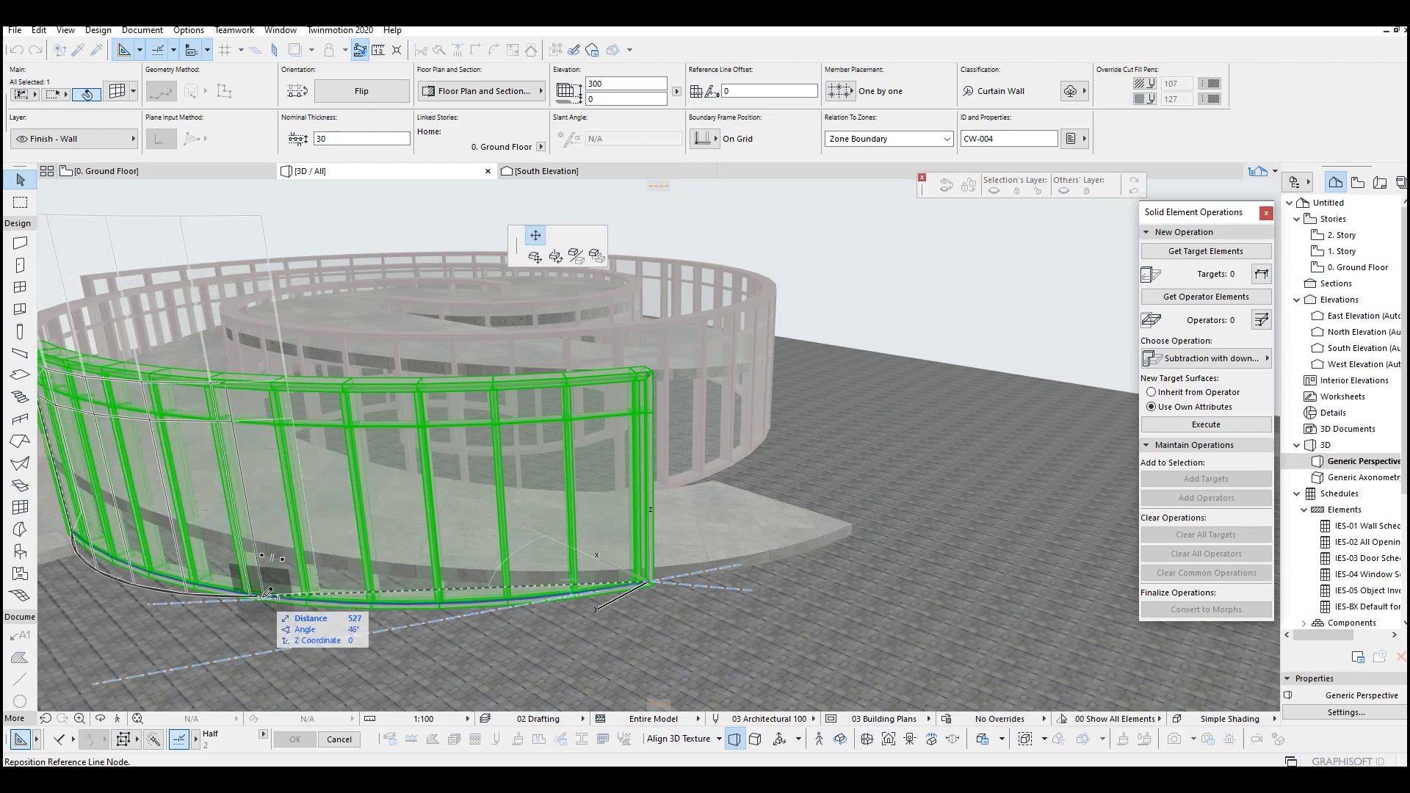
left_click(393, 601)
Curve this second shortened wall's reference line to match the ramp's outer edge, and deselect it.
left_click(310, 608)
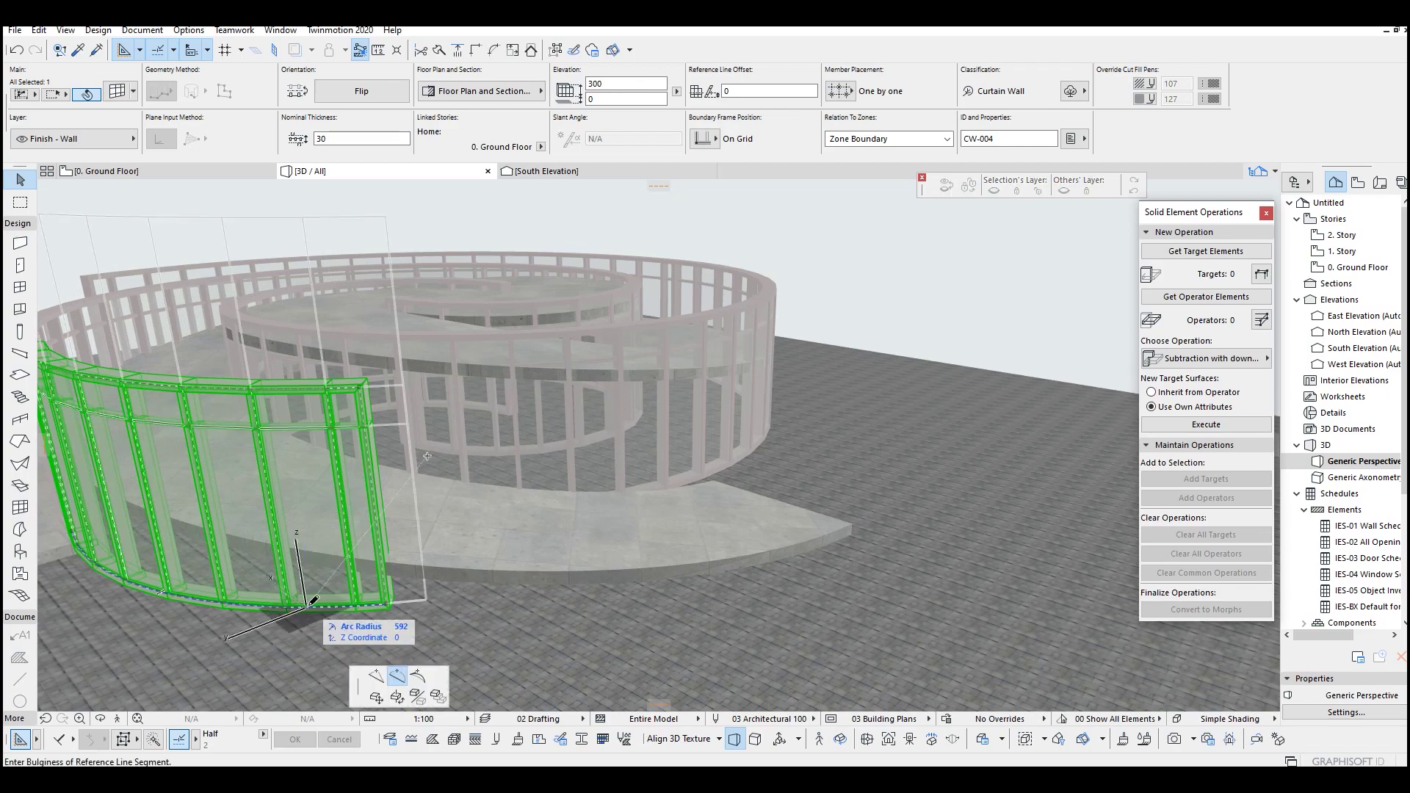
left_click(398, 676)
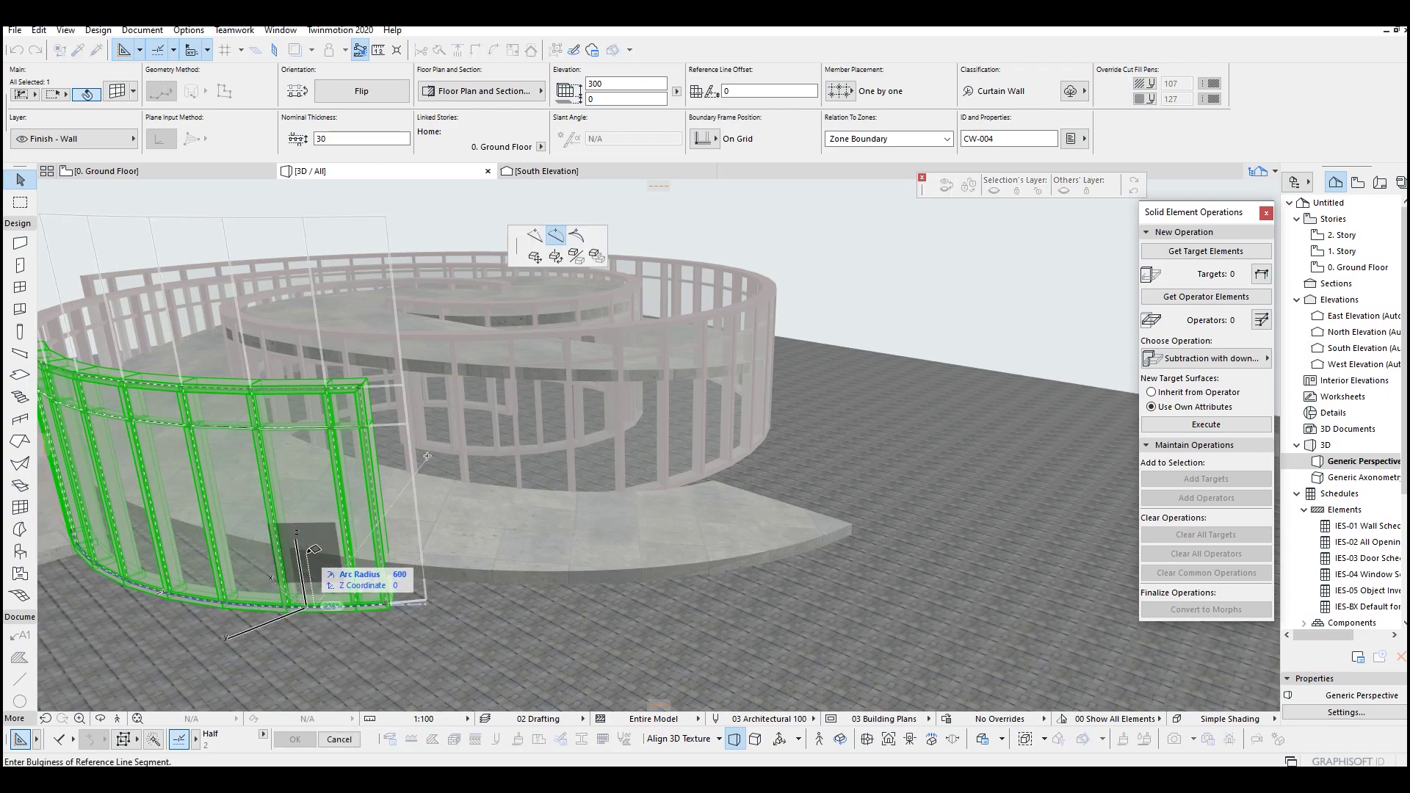
middle_click_drag(313, 549, 311, 317, "shift")
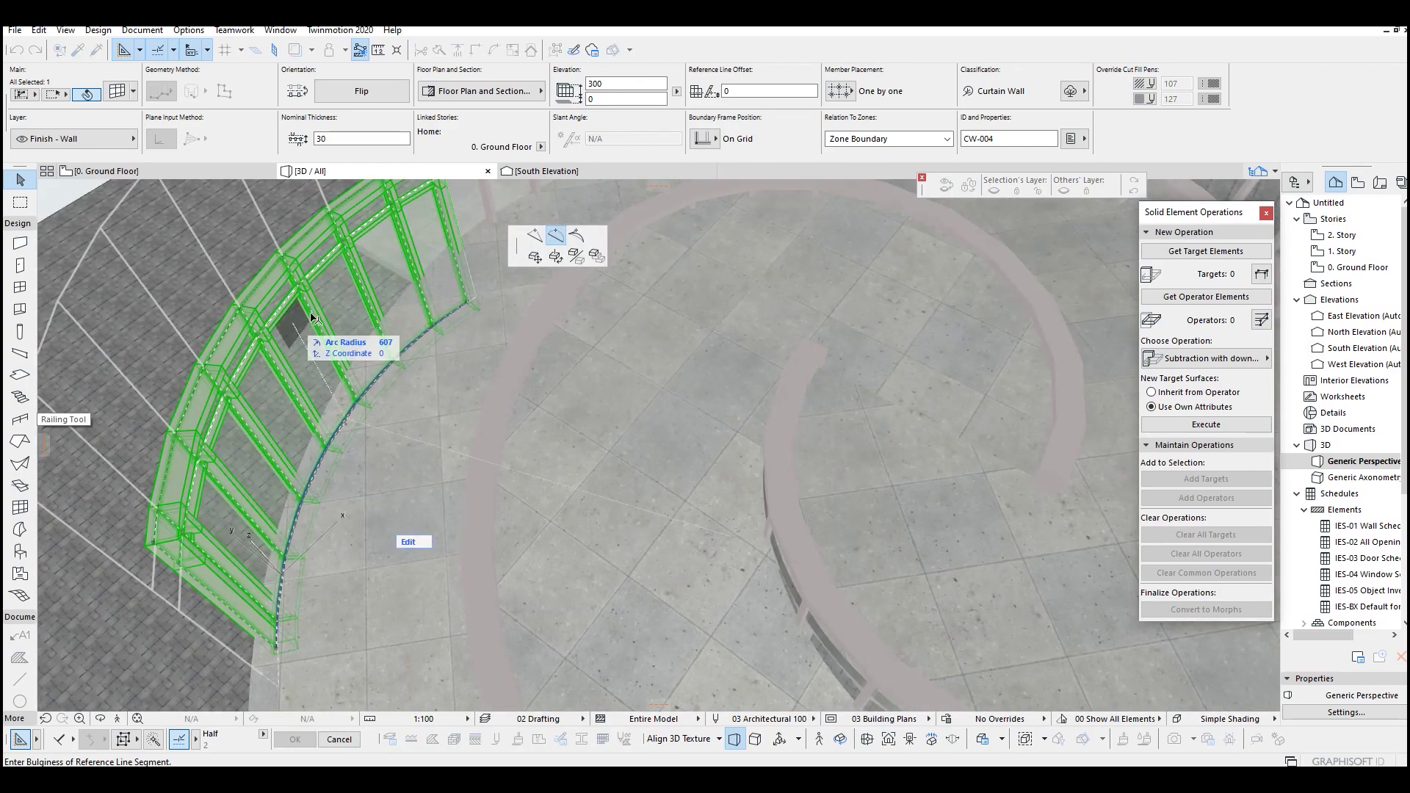
left_click(408, 322)
scroll(457, 378, "down", 3)
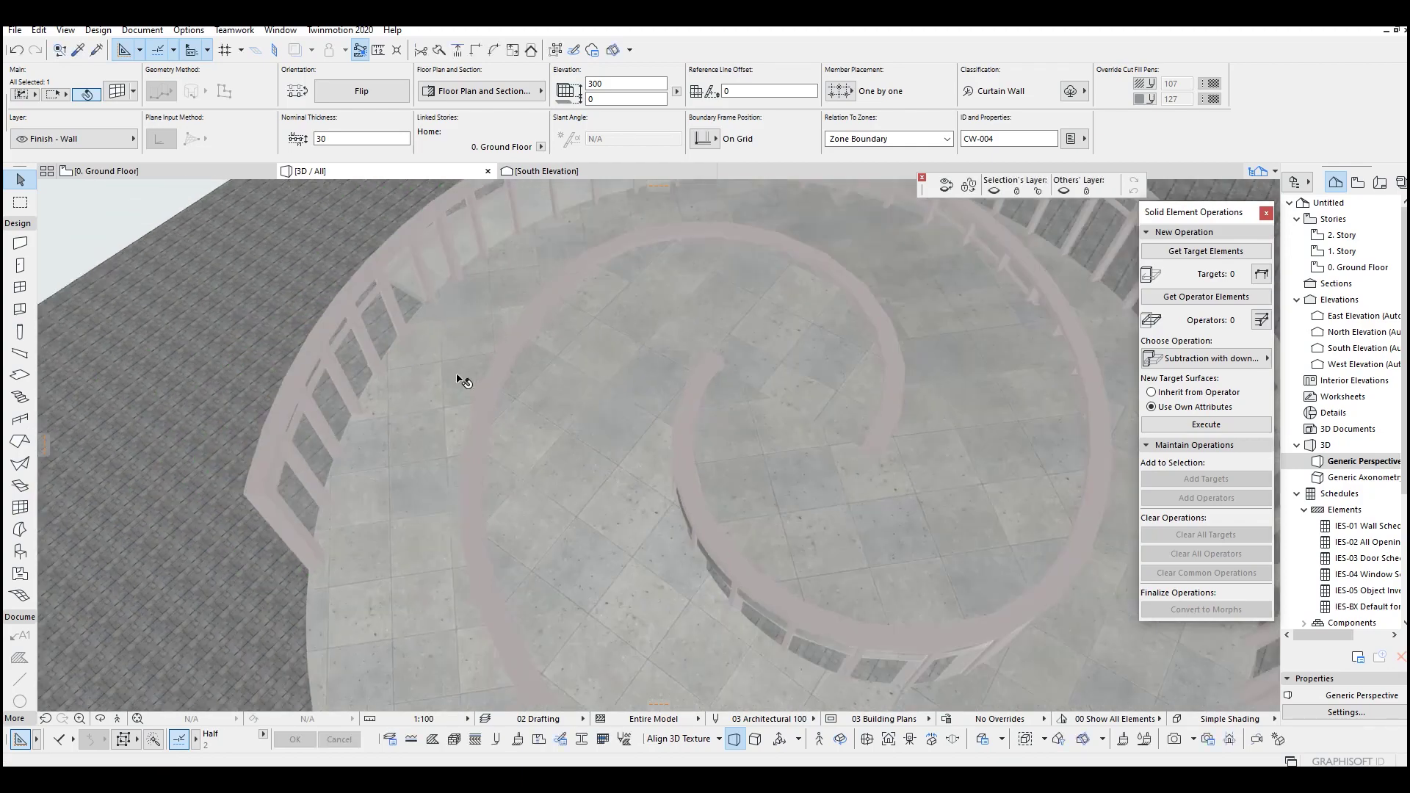
scroll(457, 376, "down", 4)
middle_click_drag(456, 376, 844, 433, "shift")
left_click(956, 274)
Enter curtain wall edit mode for the shortened northeast wall at the ramp entrance and display its scheme grid.
middle_click_drag(744, 443, 926, 358, "shift")
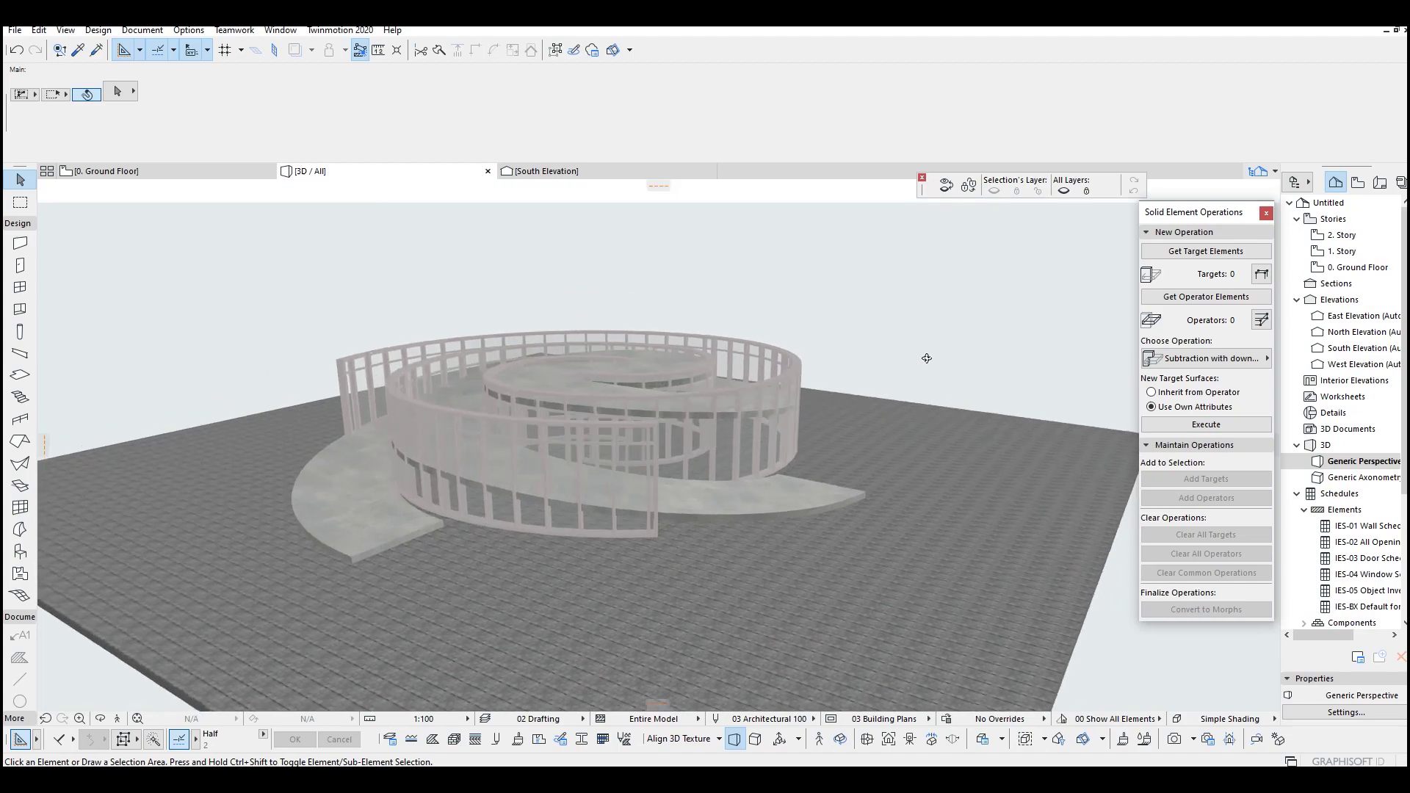
middle_click_drag(693, 450, 957, 467, "shift")
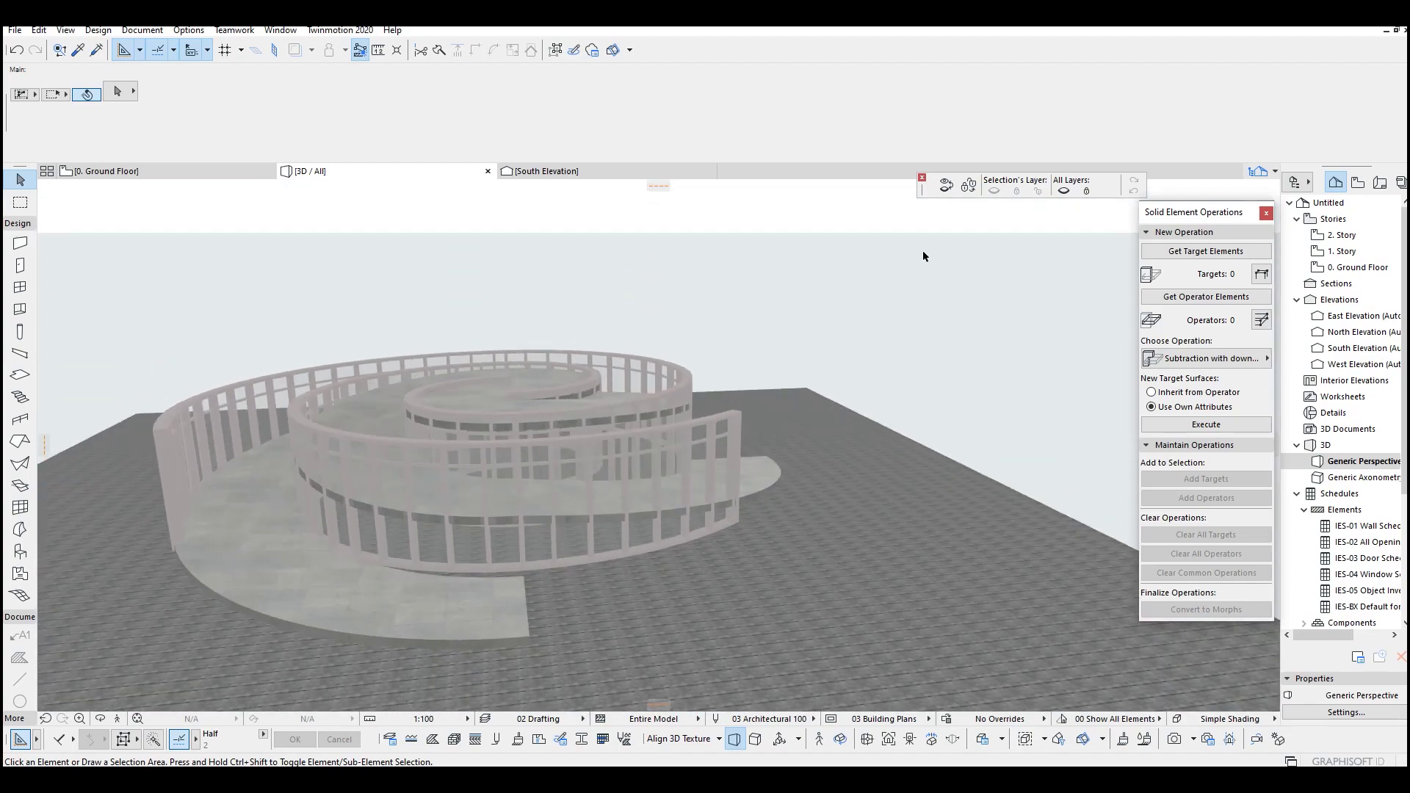
middle_click_drag(922, 256, 603, 476, "shift")
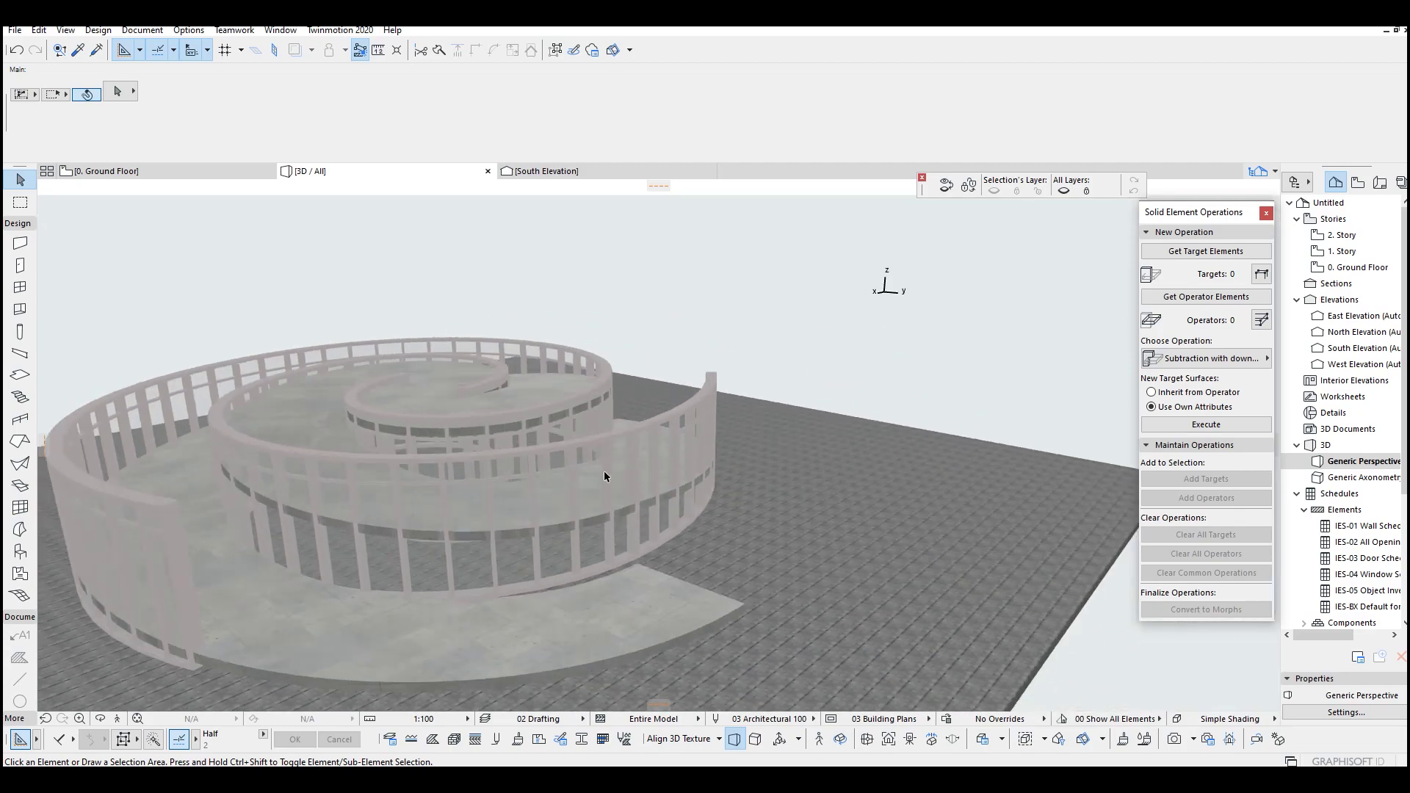
scroll(604, 476, "up", 5)
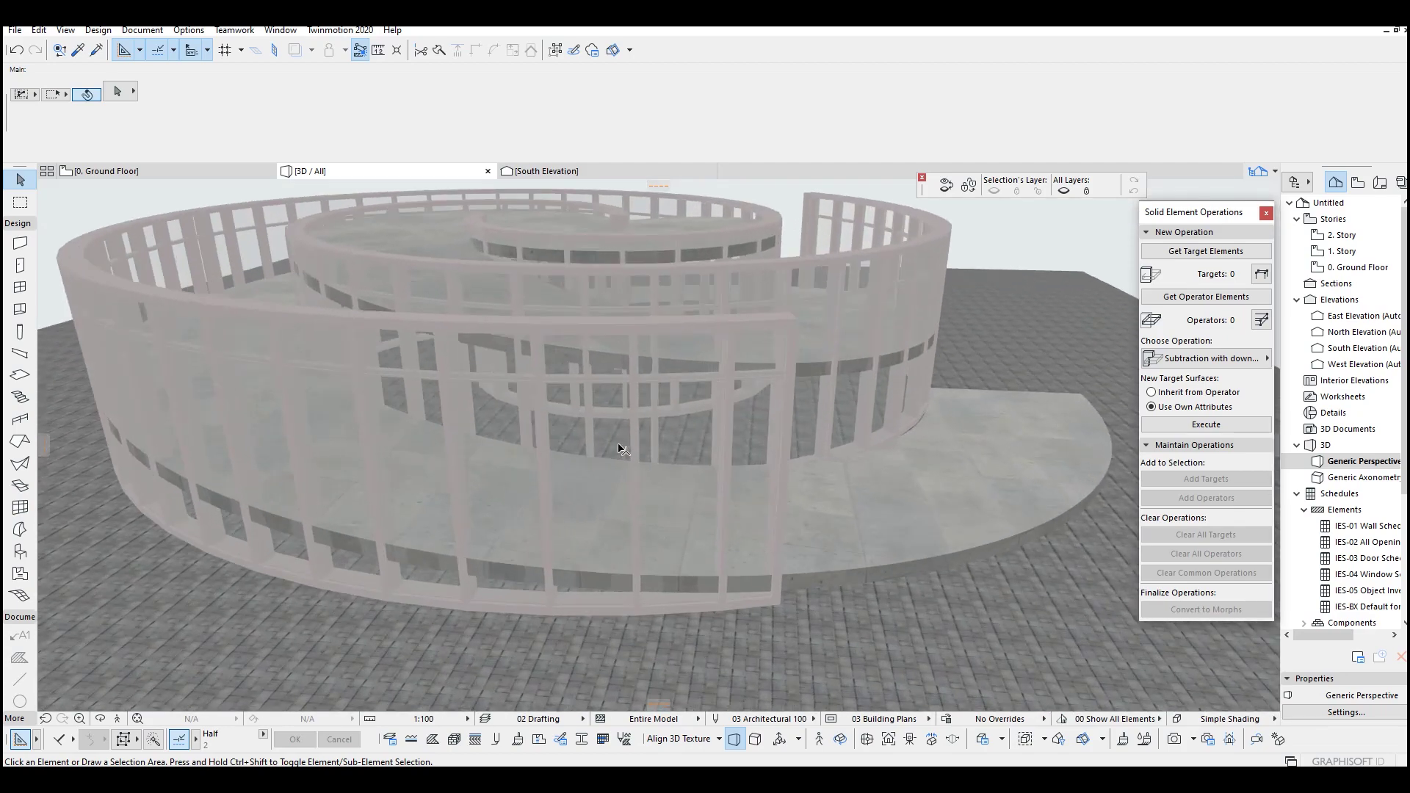
left_click(621, 449)
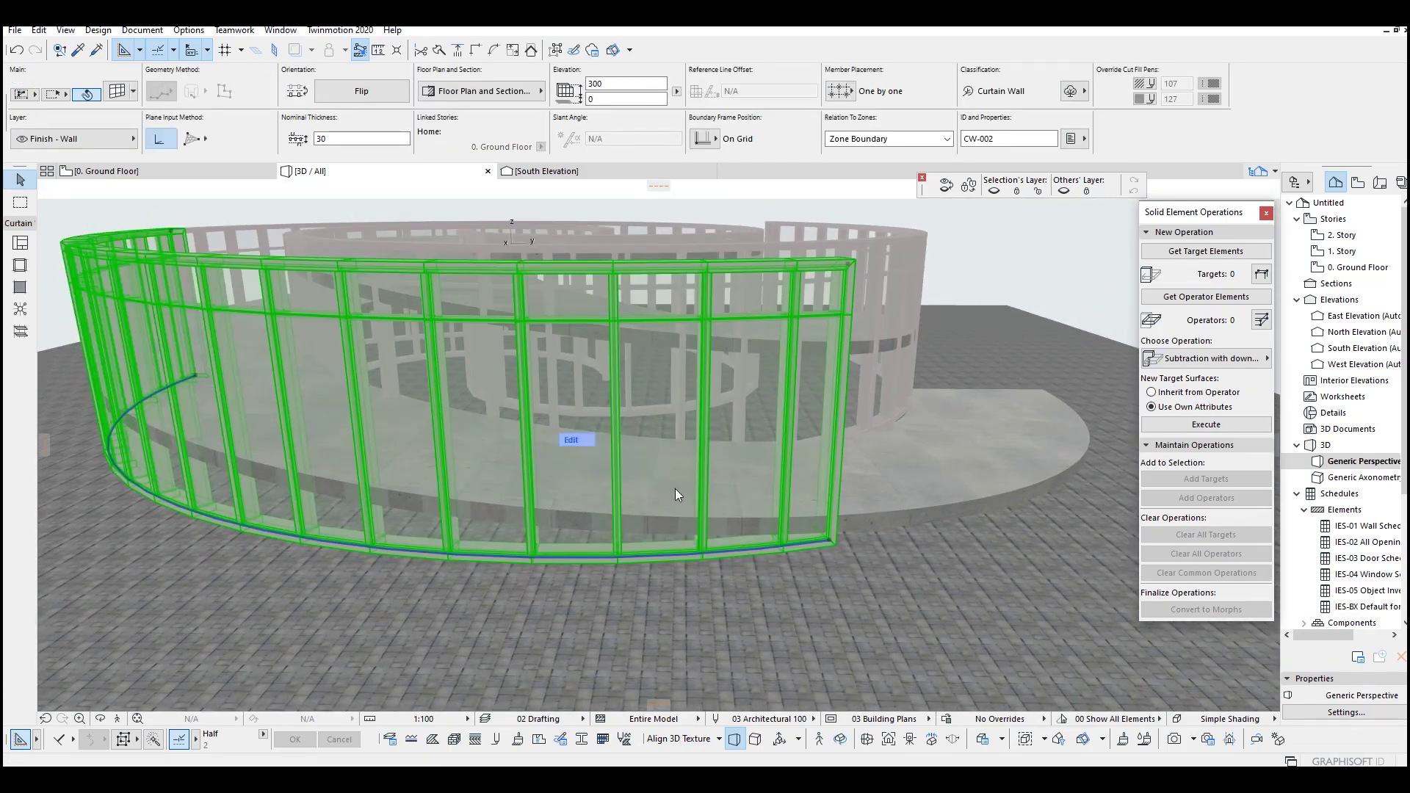
left_click(672, 486)
left_click(77, 190)
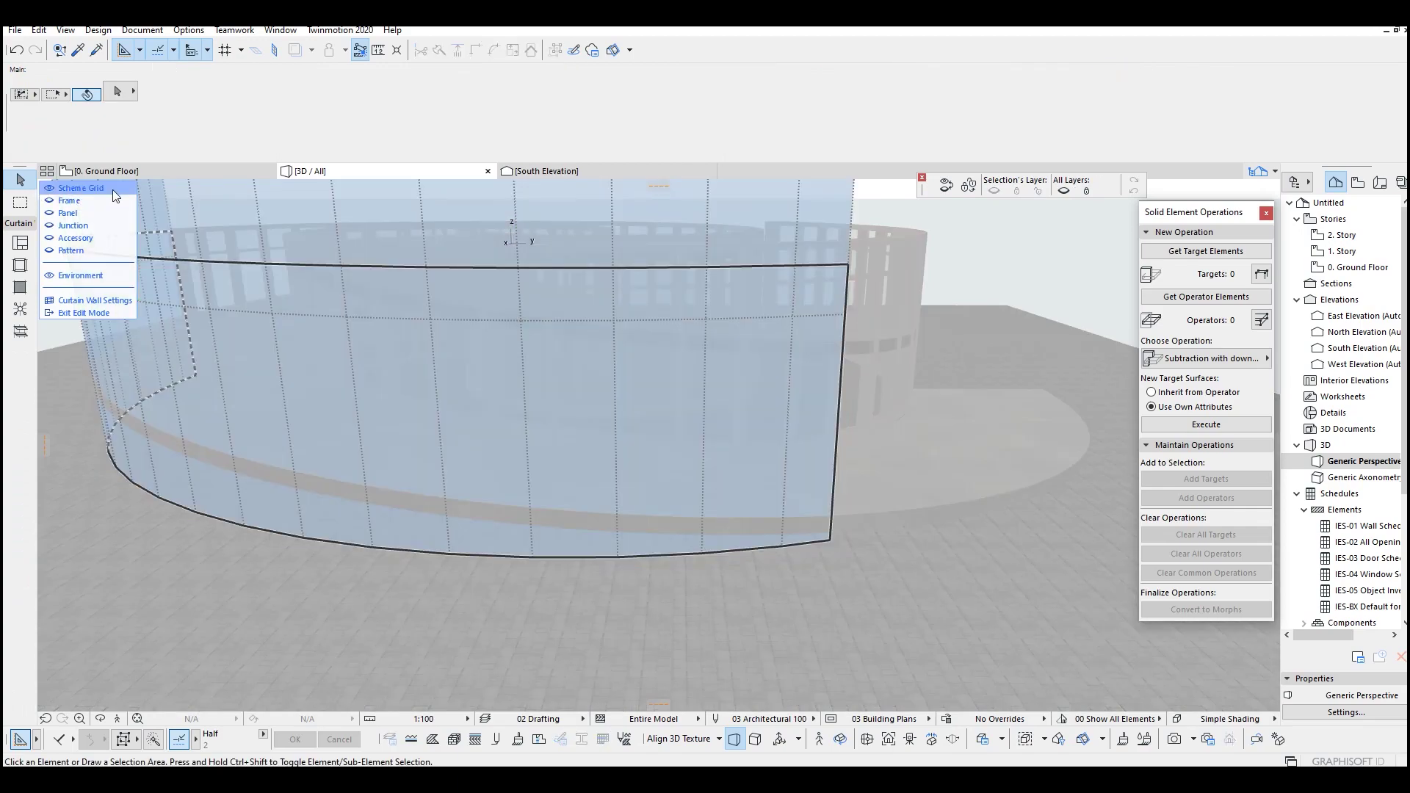
Select the wall's scheme boundary and lower its entrance-end upper corner node to a Z coordinate of about 9.
middle_click_drag(764, 283, 683, 506, "shift")
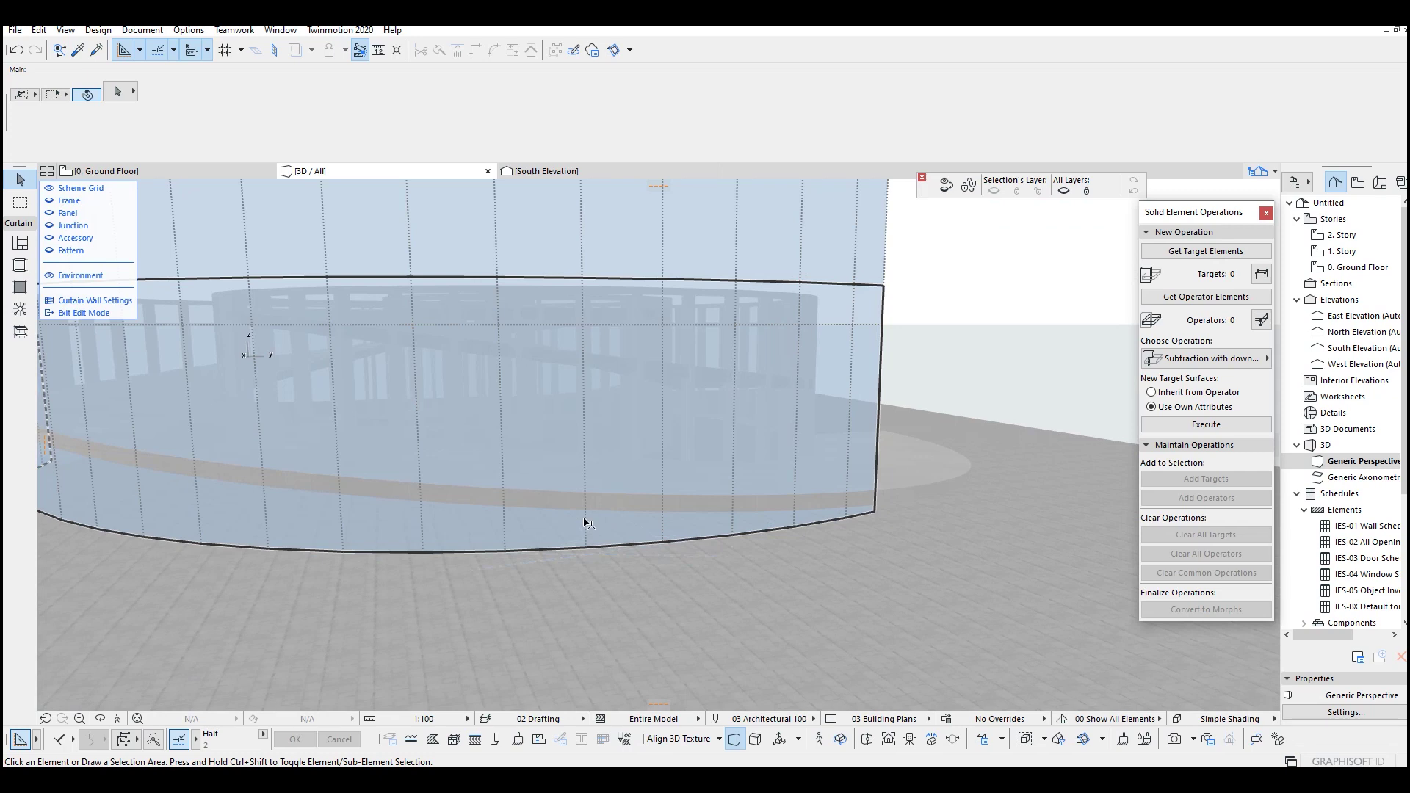
left_click(764, 286)
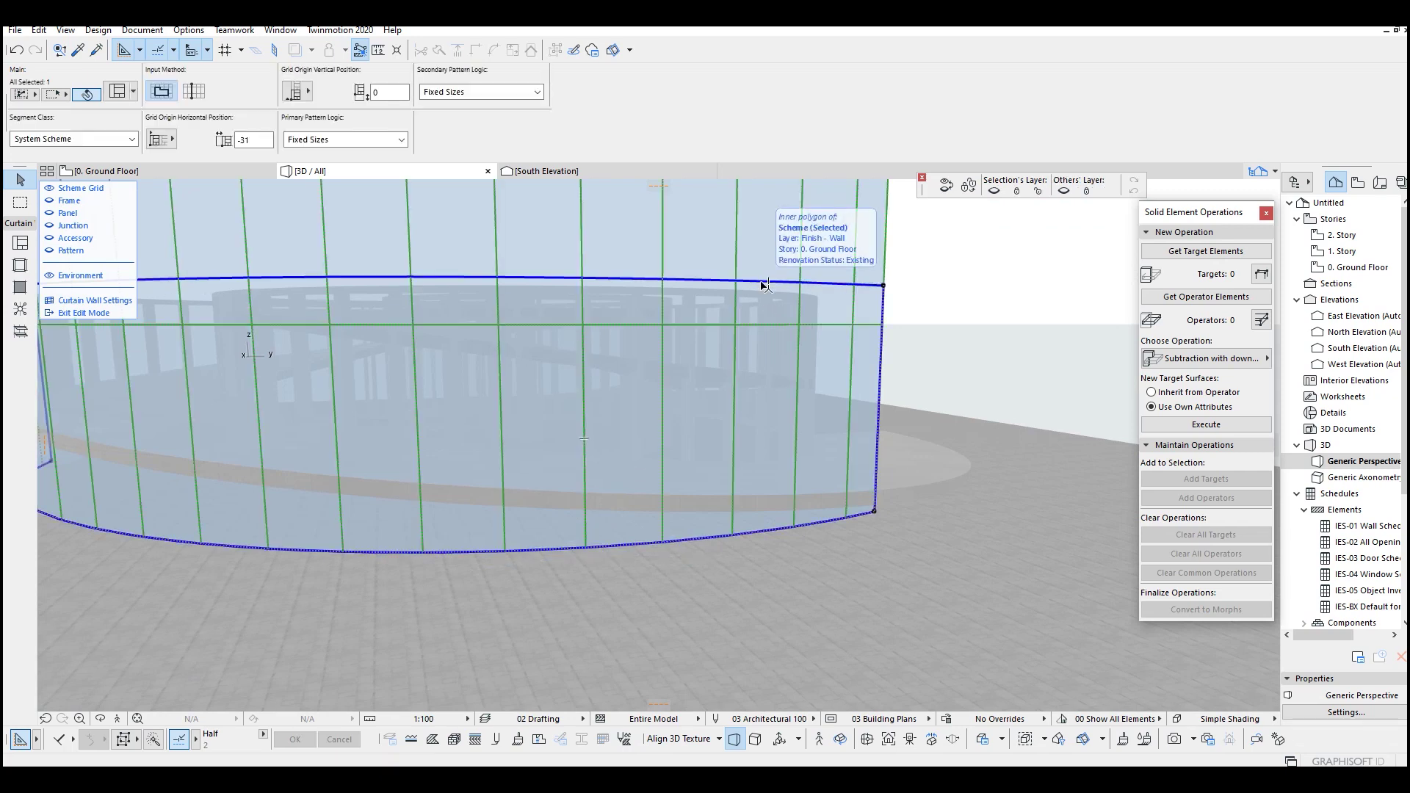
left_click(884, 285)
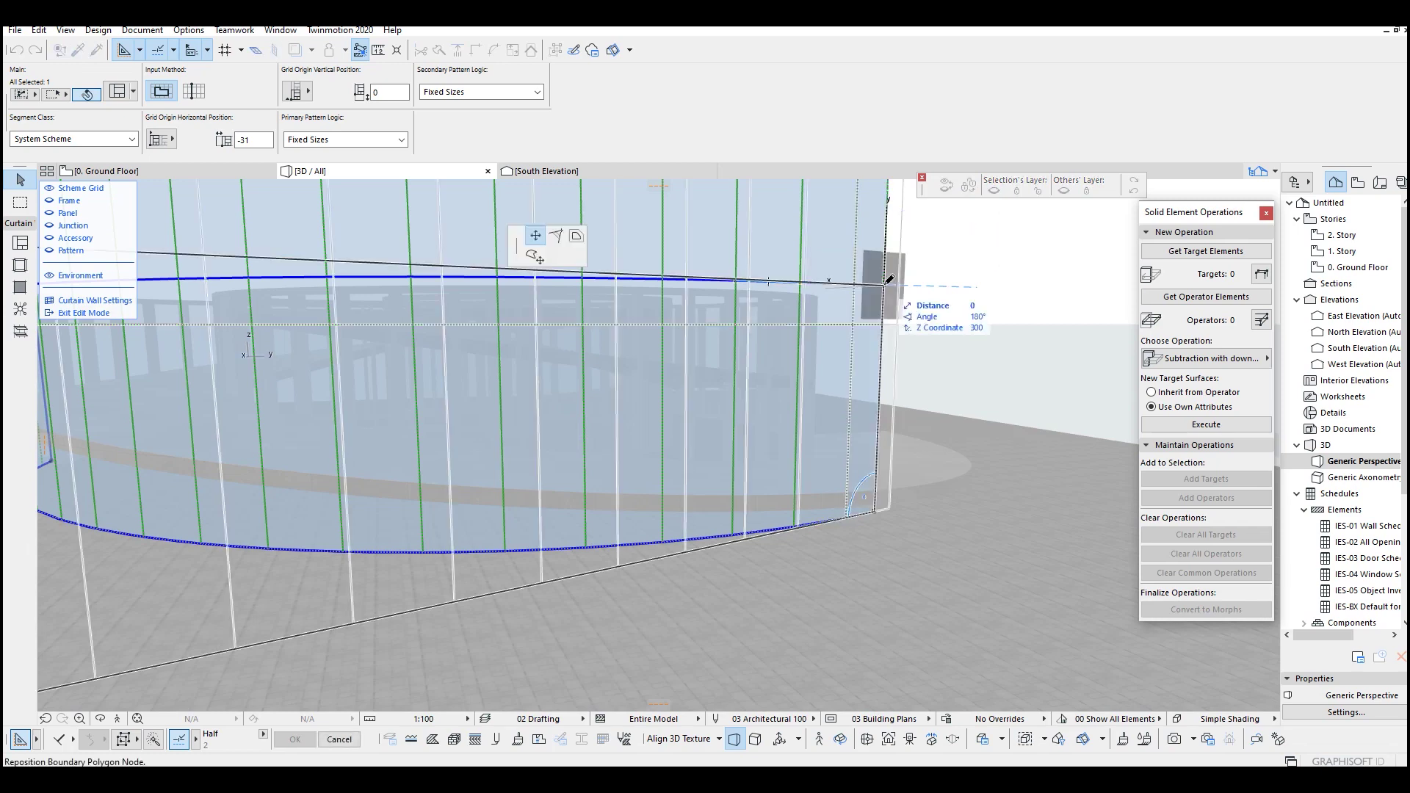
scroll(876, 515, "up", 2)
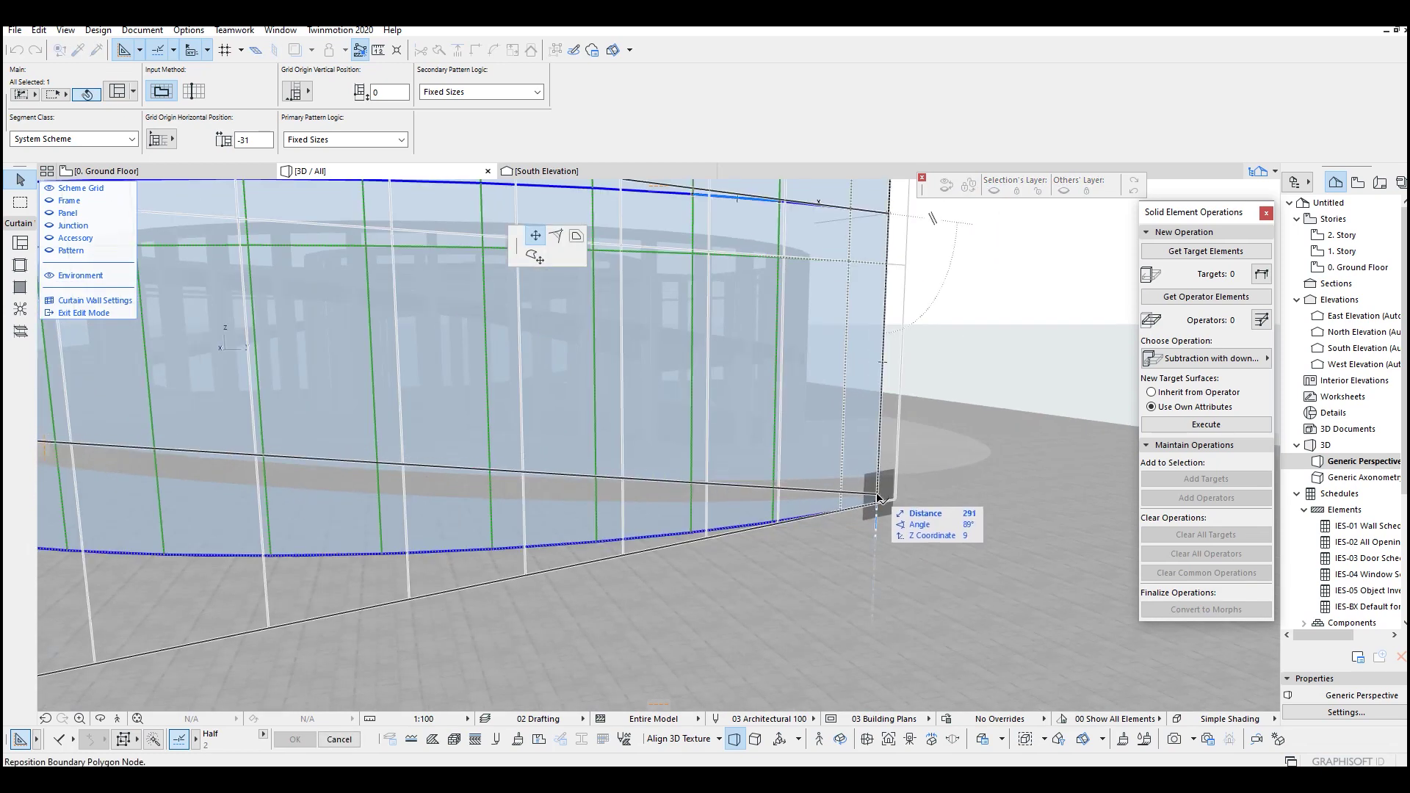
left_click(877, 498)
Lower the scheme boundary's upper corner node at the wall's opposite end to the ramp slab's level.
middle_click_drag(881, 498, 1074, 475, "shift")
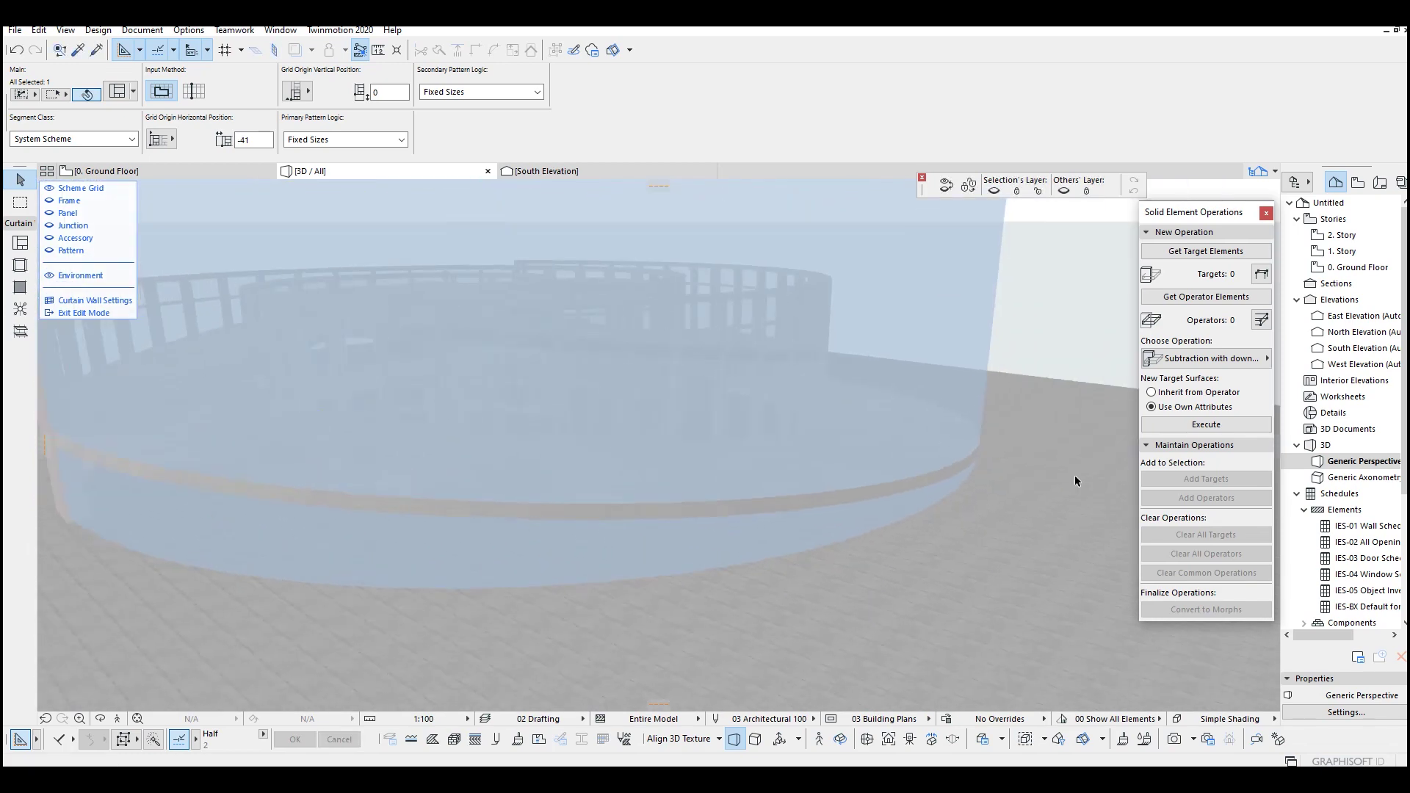
middle_click_drag(470, 448, 459, 404, "shift")
scroll(362, 321, "up", 2)
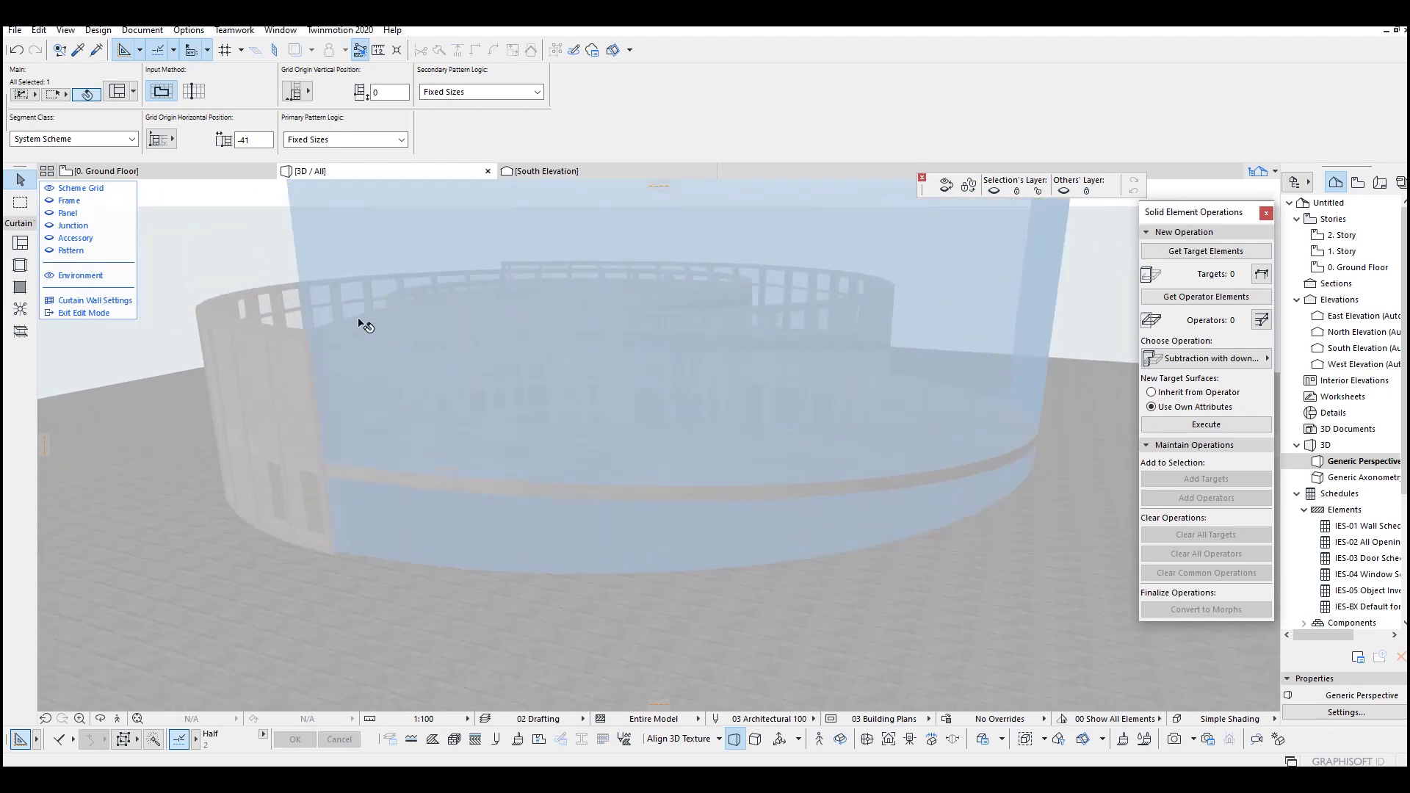
left_click(301, 340)
scroll(327, 497, "up", 3)
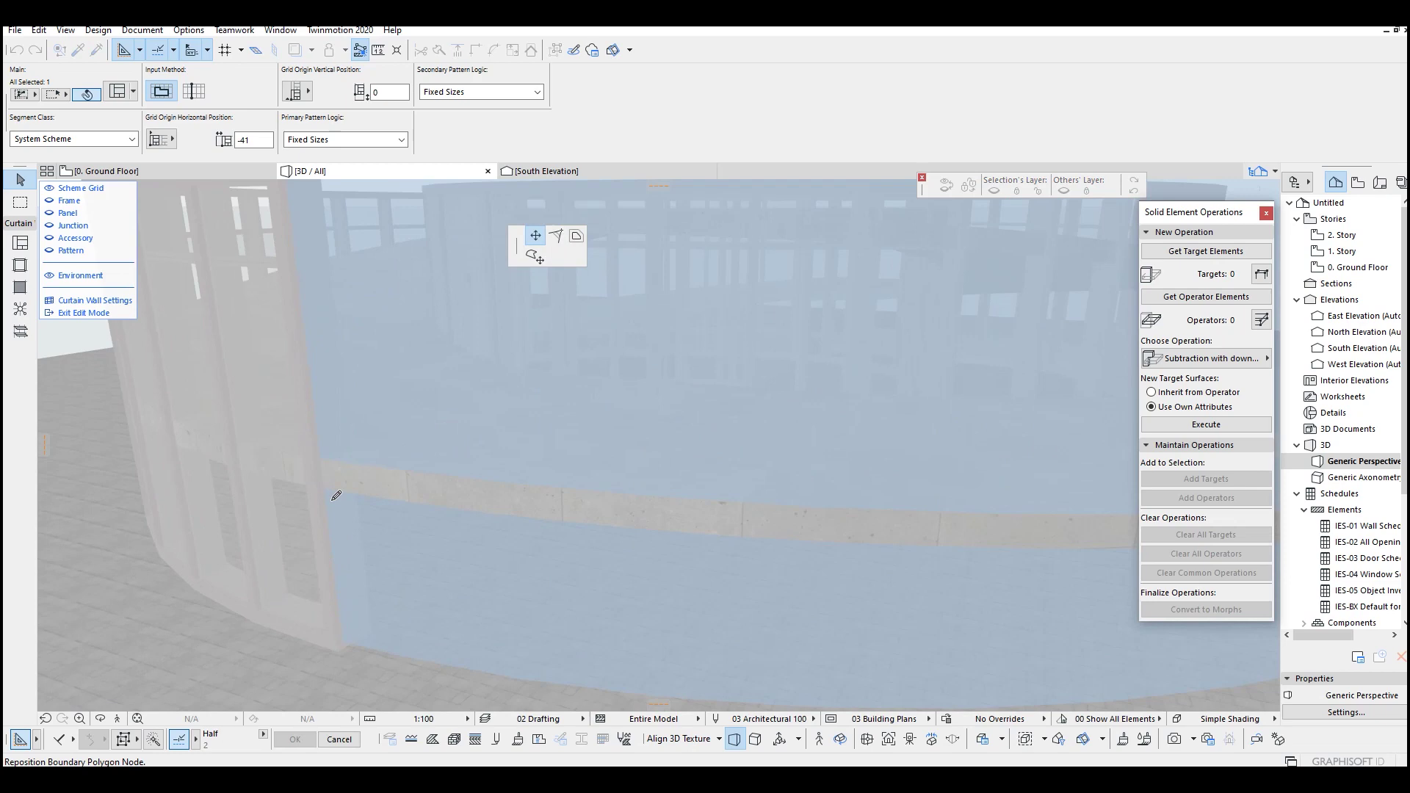
left_click(332, 498)
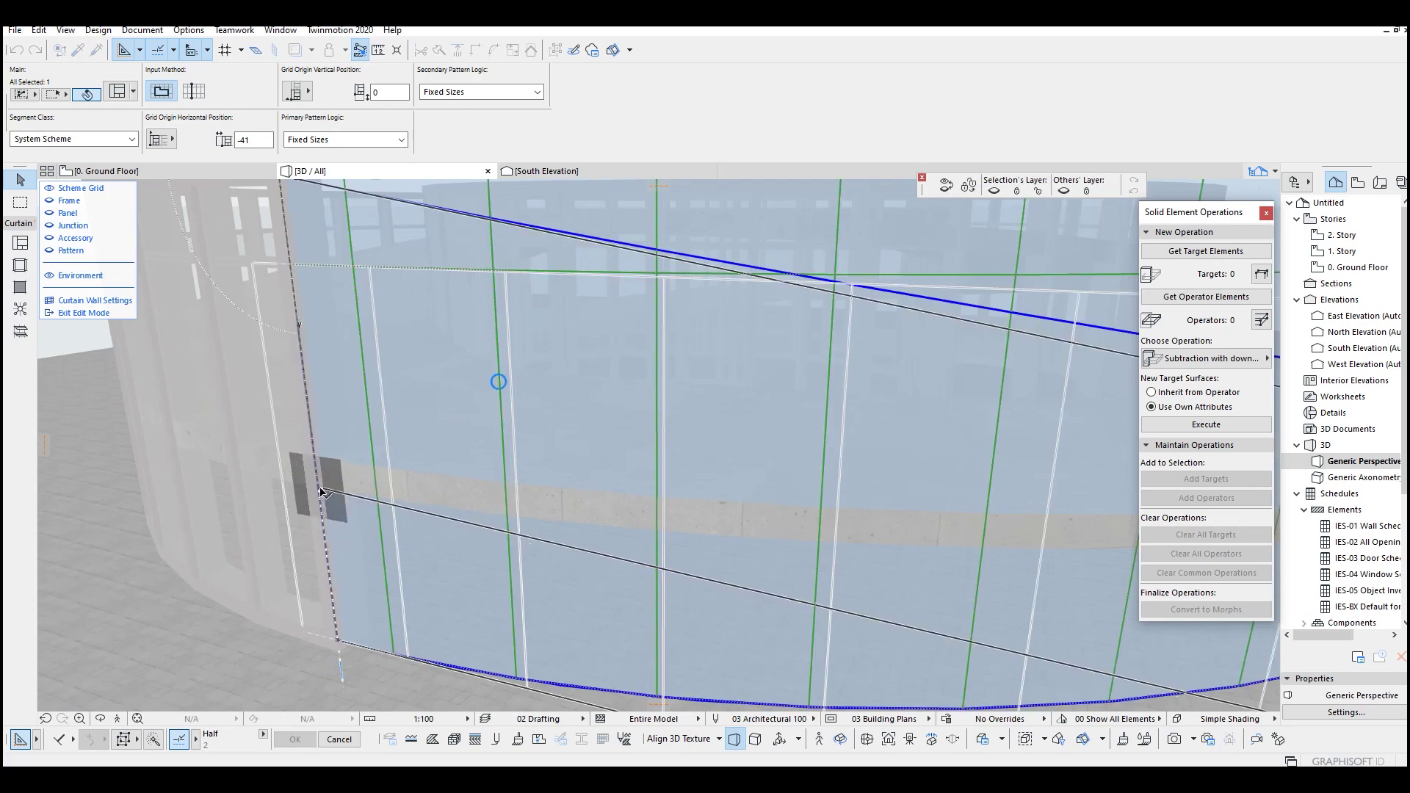
scroll(442, 502, "down", 5)
scroll(443, 501, "up", 4)
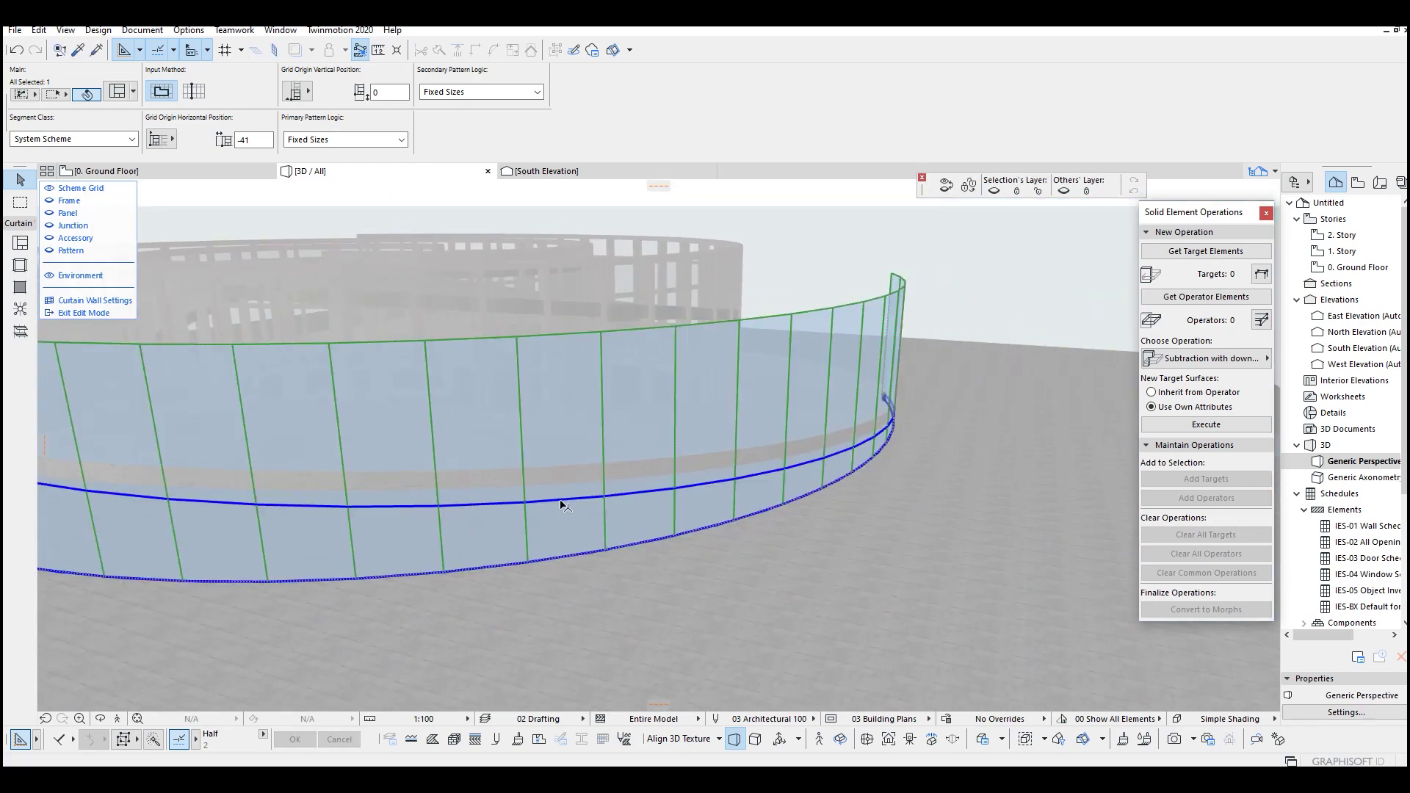
left_click(604, 499)
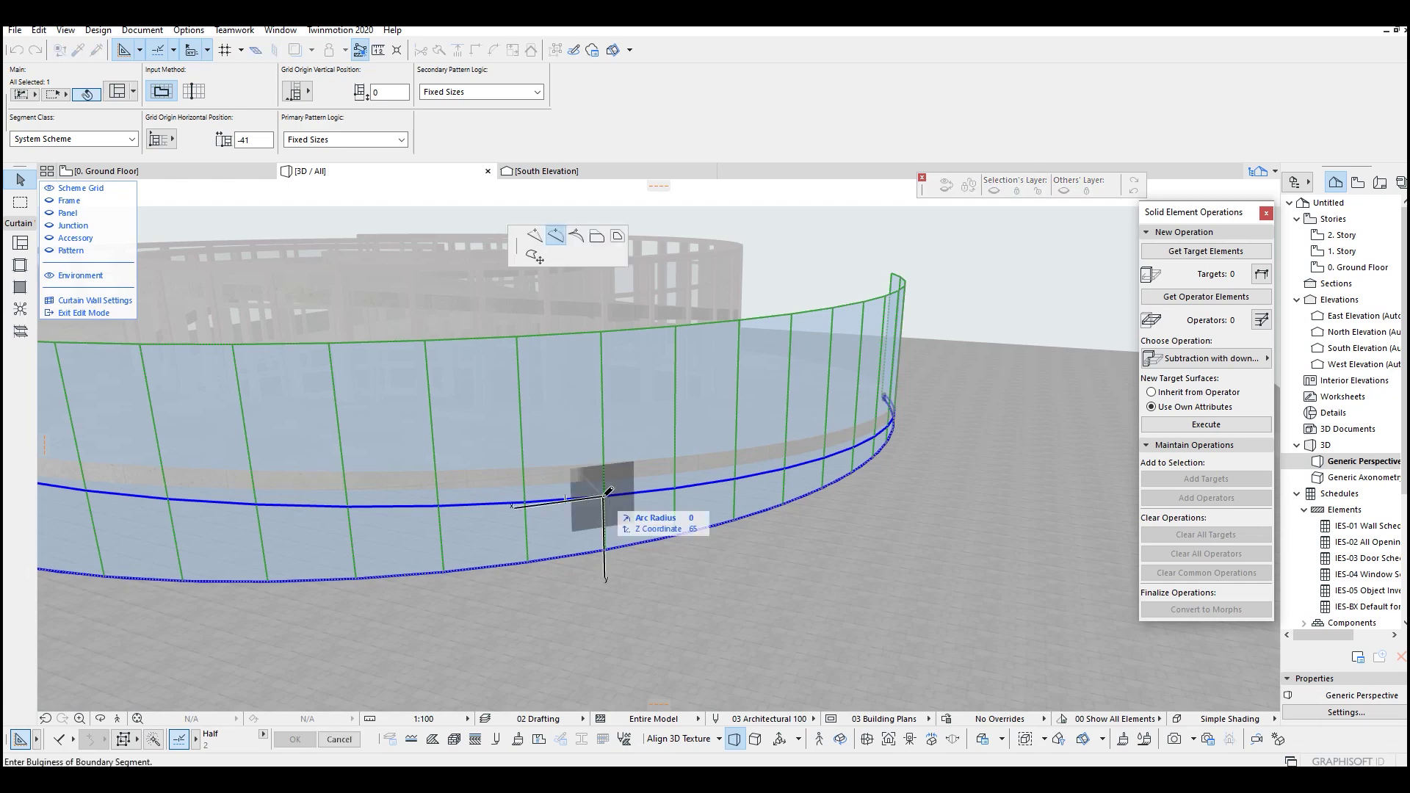
left_click(534, 236)
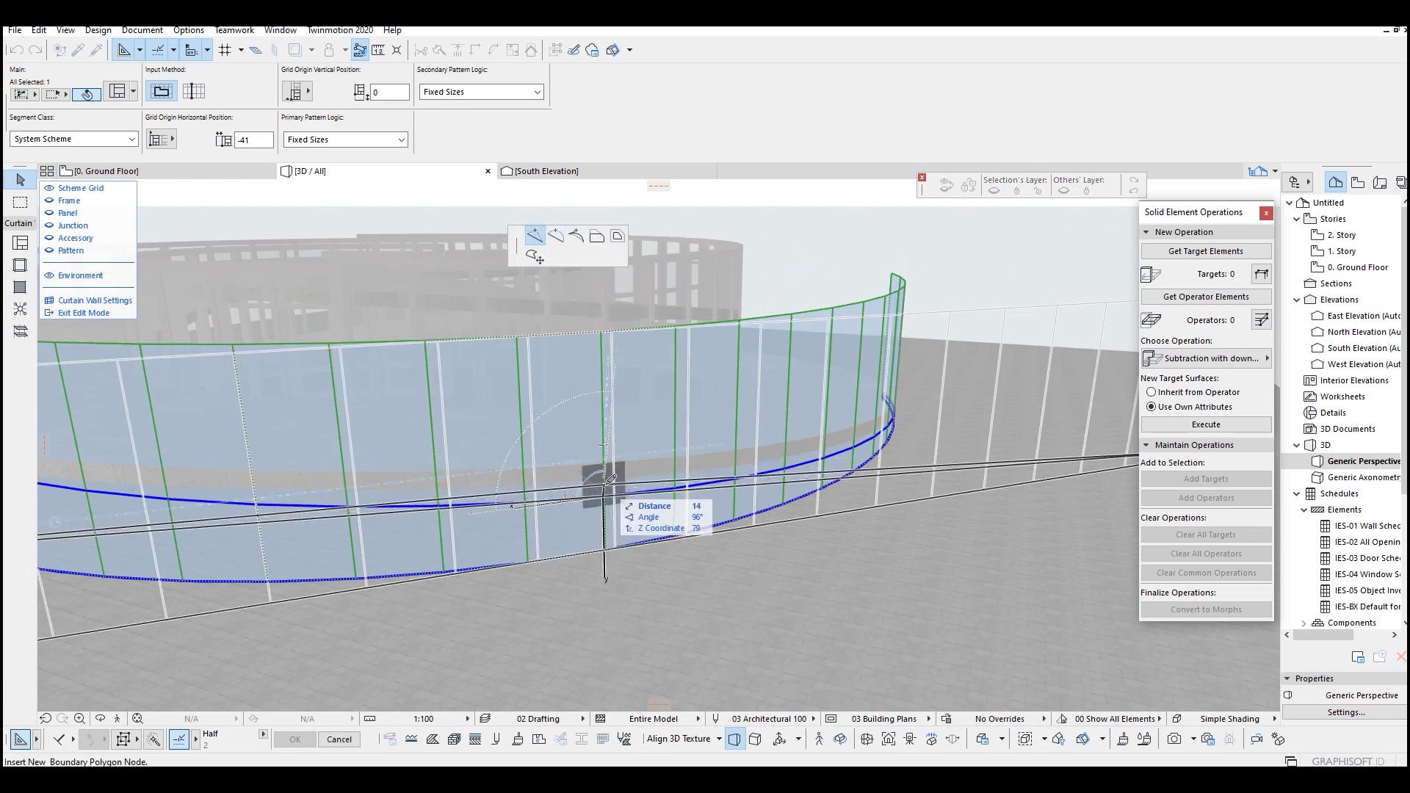
key("Escape")
scroll(599, 470, "down", 5)
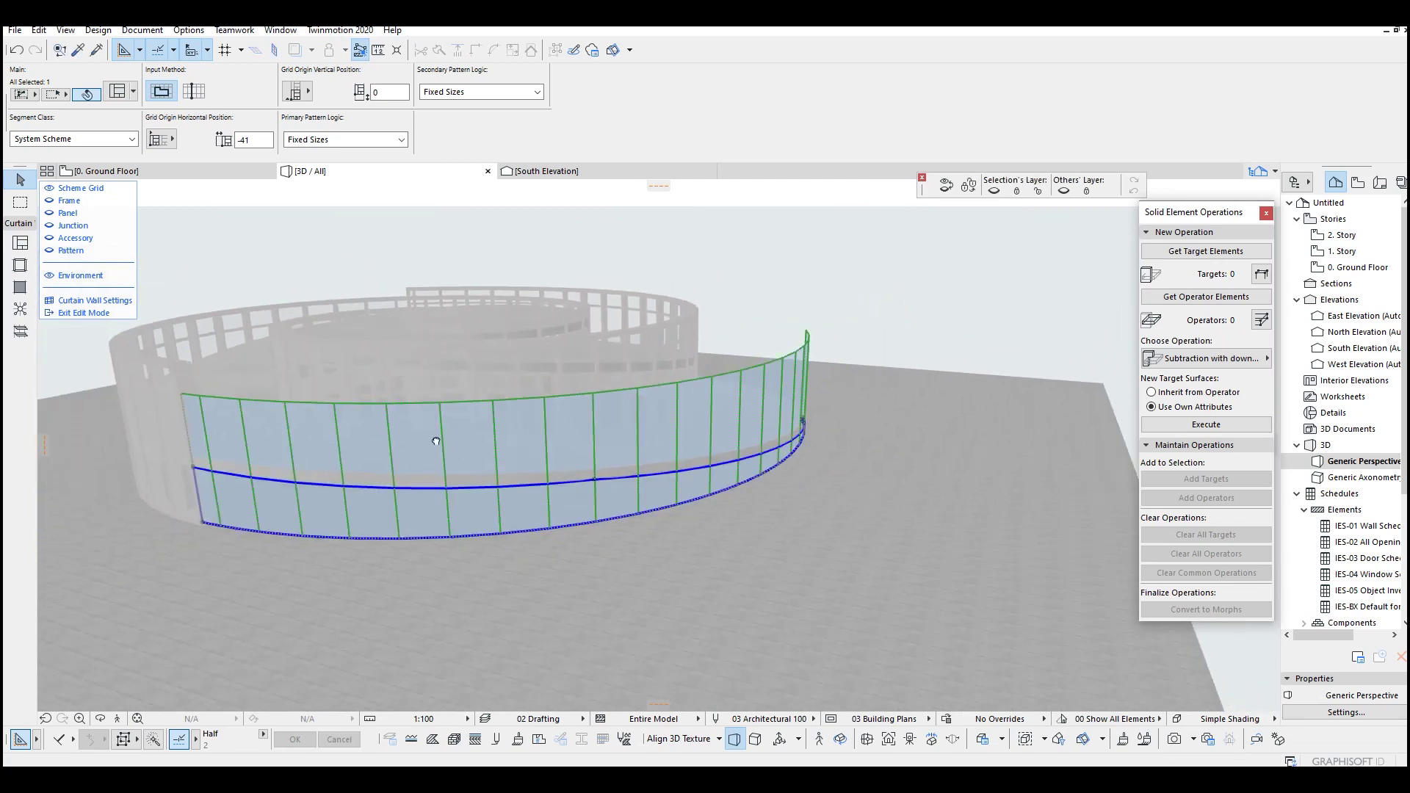
Leave edit mode for the finished shortened curtain wall and enter it for the next curved curtain wall's scheme.
middle_click_drag(584, 457, 591, 459)
middle_click_drag(416, 457, 548, 381, "shift")
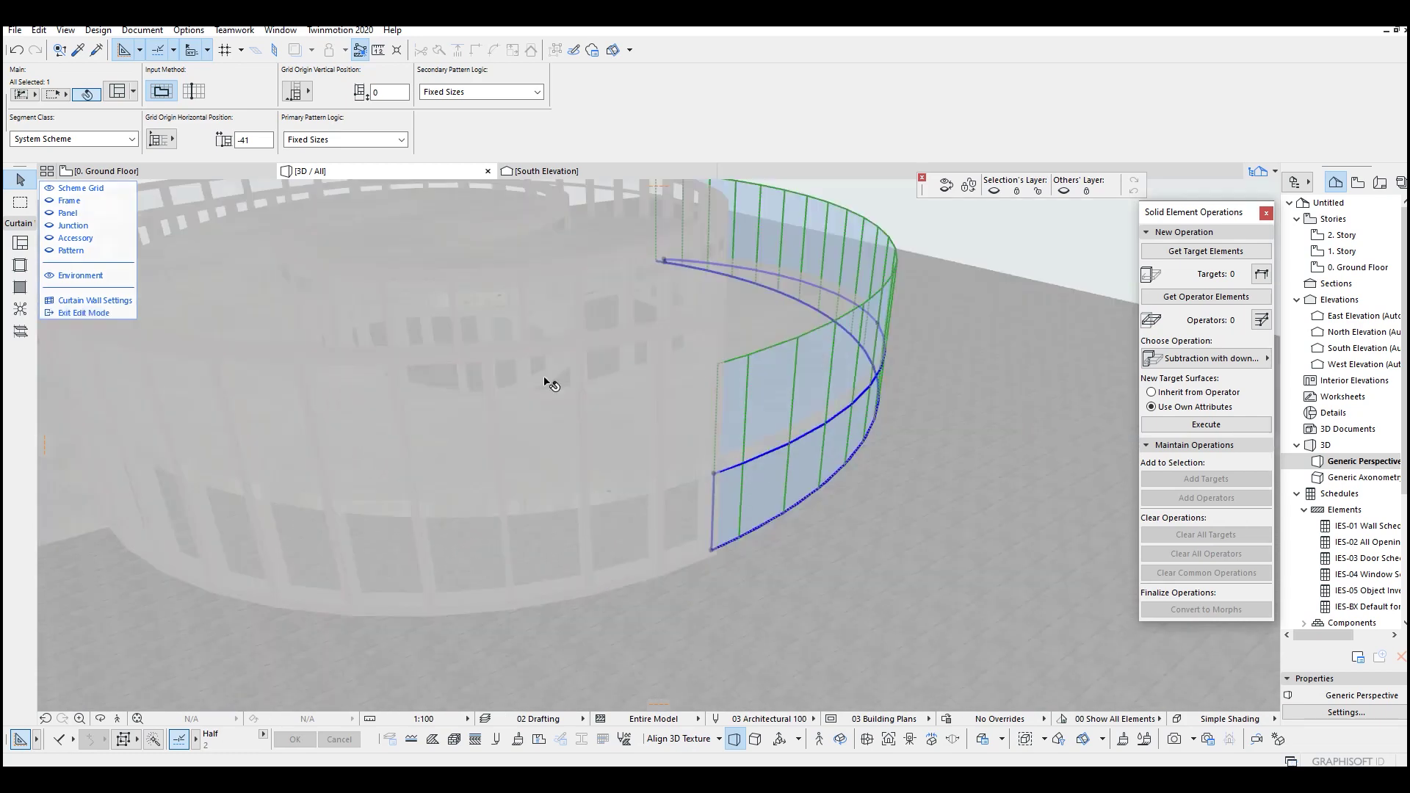
left_click(84, 313)
left_click(1007, 230)
middle_click_drag(1007, 230, 573, 499, "shift")
left_click(569, 558)
left_click(565, 561)
Lower the scheme boundary's upper corner nodes at both ends of this curtain wall to the ramp slab's level.
left_click(462, 333)
left_click(712, 329)
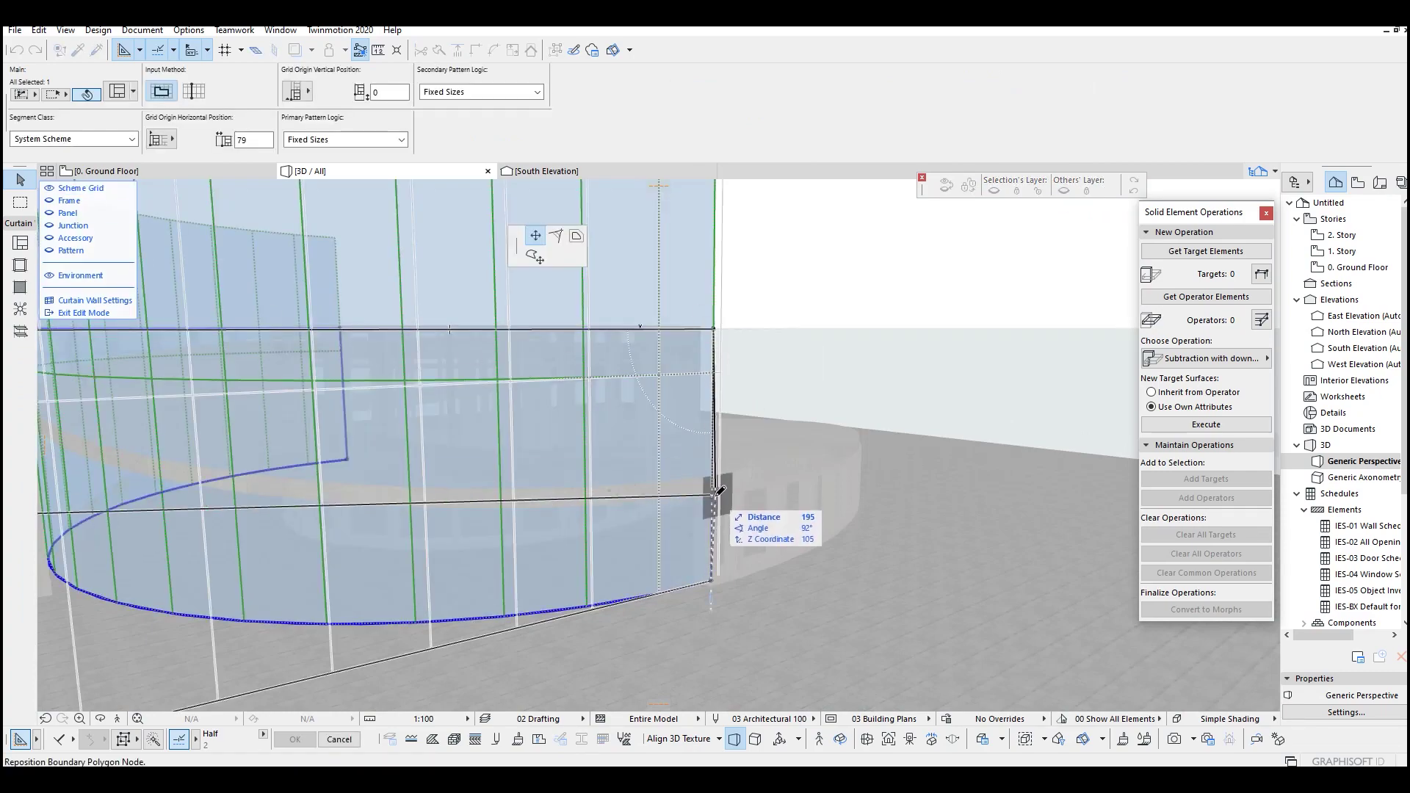
middle_click_drag(718, 491, 818, 346, "shift")
left_click(811, 605)
middle_click_drag(811, 605, 373, 454, "shift")
left_click(377, 452)
left_click(377, 564)
Lower the intermediate upper boundary nodes so the scheme's top edge follows the sloping ramp slab.
middle_click_drag(378, 564, 587, 539, "shift")
left_click(326, 393)
left_click(330, 447)
left_click(621, 417)
left_click(620, 474)
left_click(470, 460)
key("Escape")
key("Escape")
Deselect the reshaped scheme boundary and exit the curtain wall's edit mode.
left_click(569, 553)
left_click(569, 553)
key("Escape")
scroll(844, 514, "down", 2)
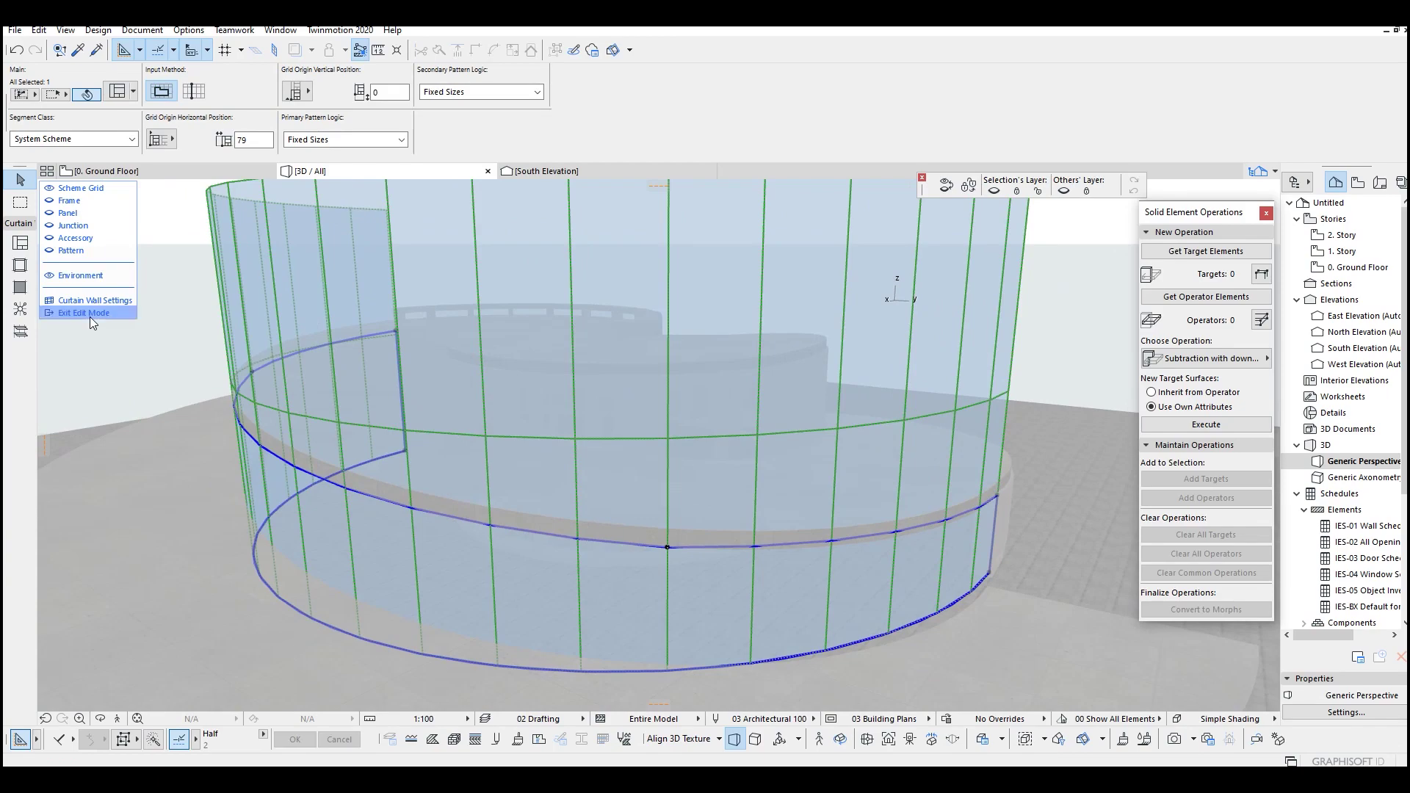
left_click(89, 315)
key("Escape")
Lower the top of the inner curved curtain wall to a height of about 267 and deselect it.
scroll(705, 455, "down", 8)
scroll(705, 484, "up", 8)
left_click(672, 603)
left_click(783, 362)
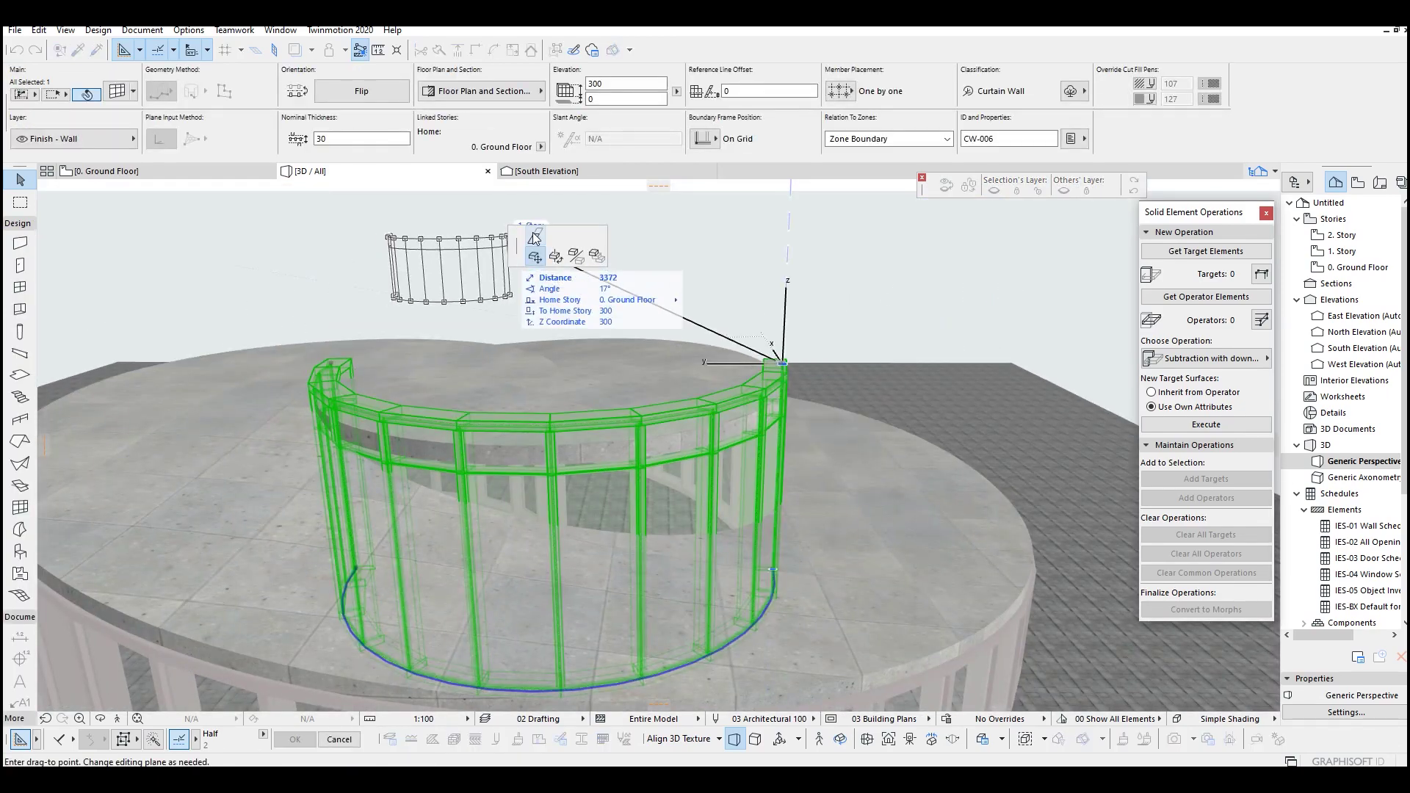
left_click(536, 235)
middle_click_drag(830, 442, 737, 439, "shift")
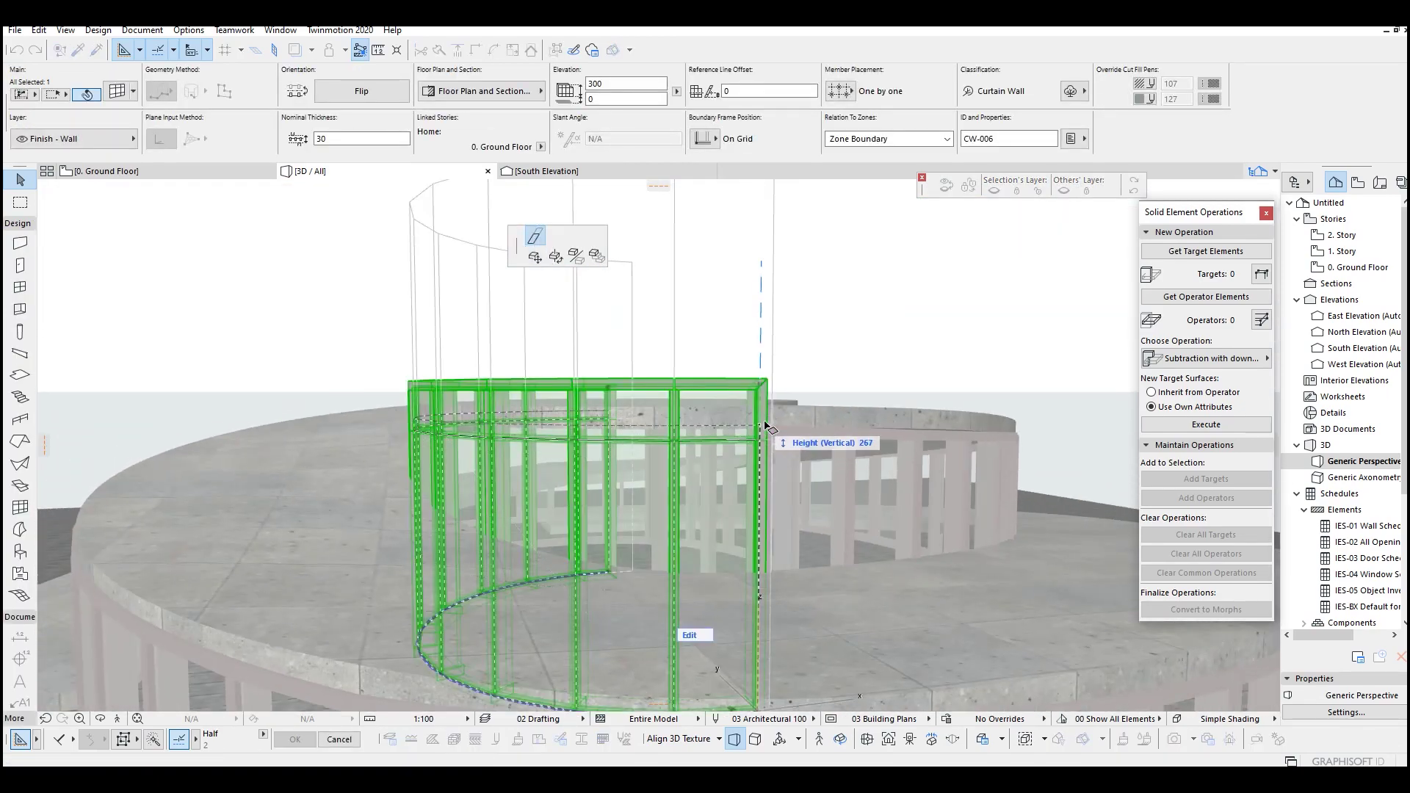
left_click(761, 420)
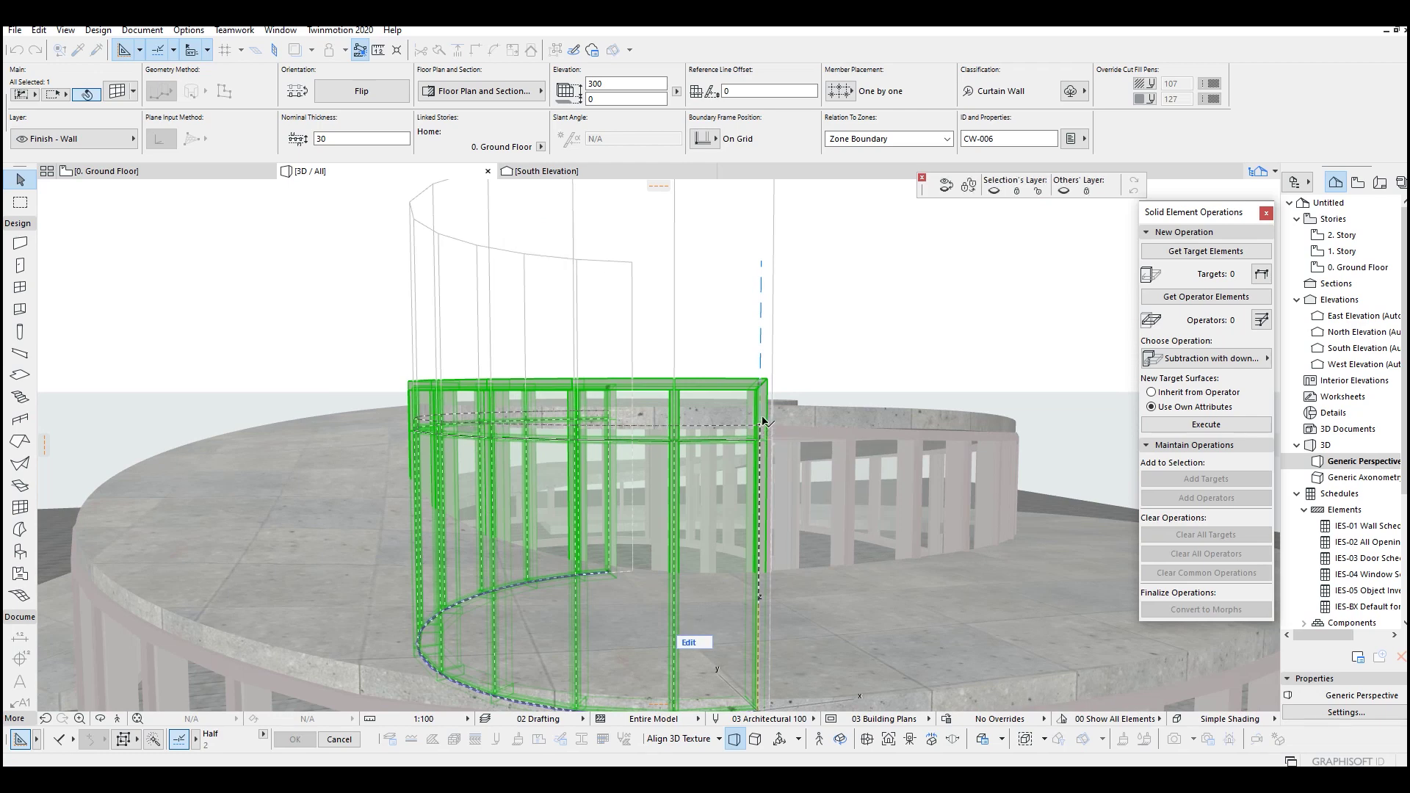
left_click(752, 324)
Switch the 3D view to the White Model style and start a CineRender photo rendering of the whole building.
middle_click_drag(533, 402, 351, 425, "shift")
scroll(730, 503, "down", 10)
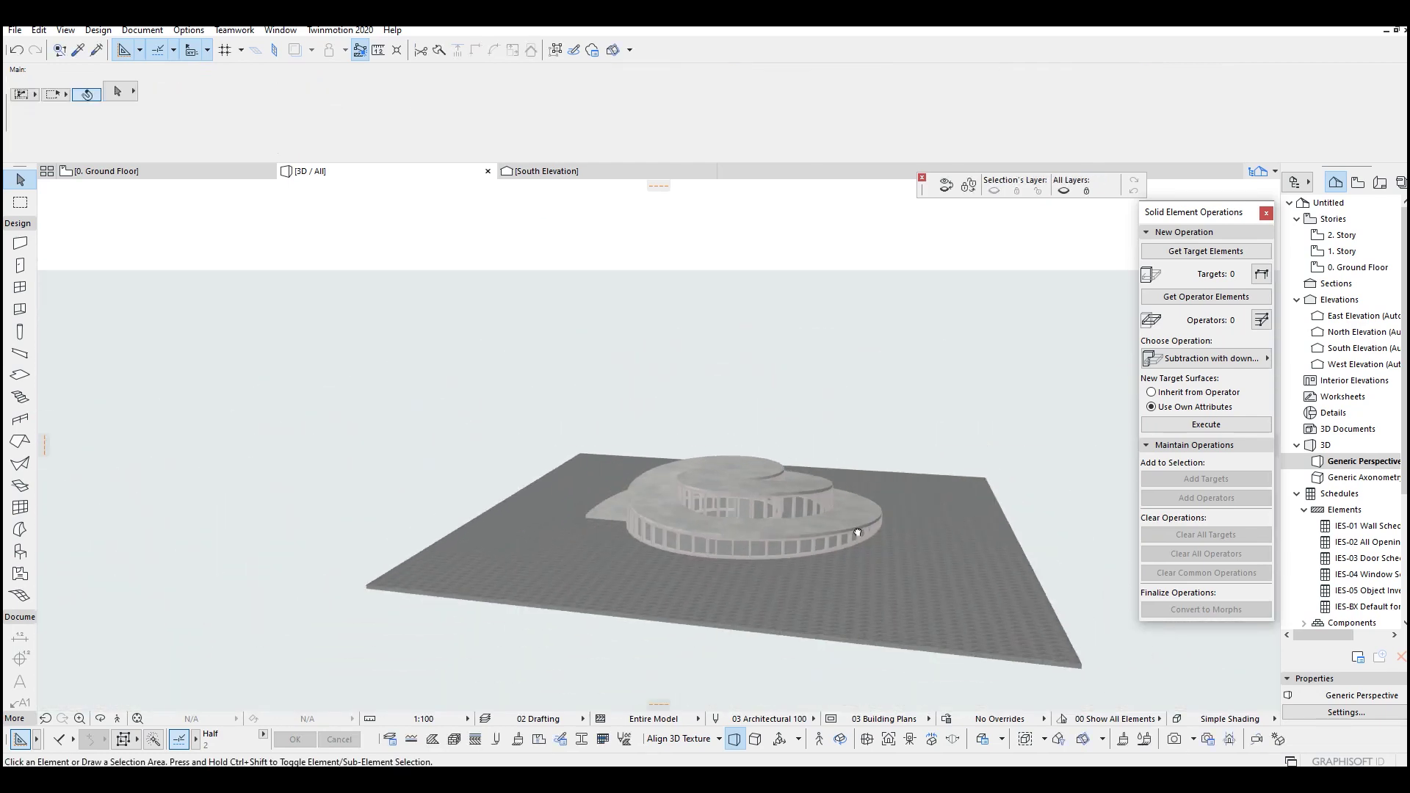
middle_click_drag(863, 527, 491, 620, "shift")
middle_click_drag(580, 615, 290, 540)
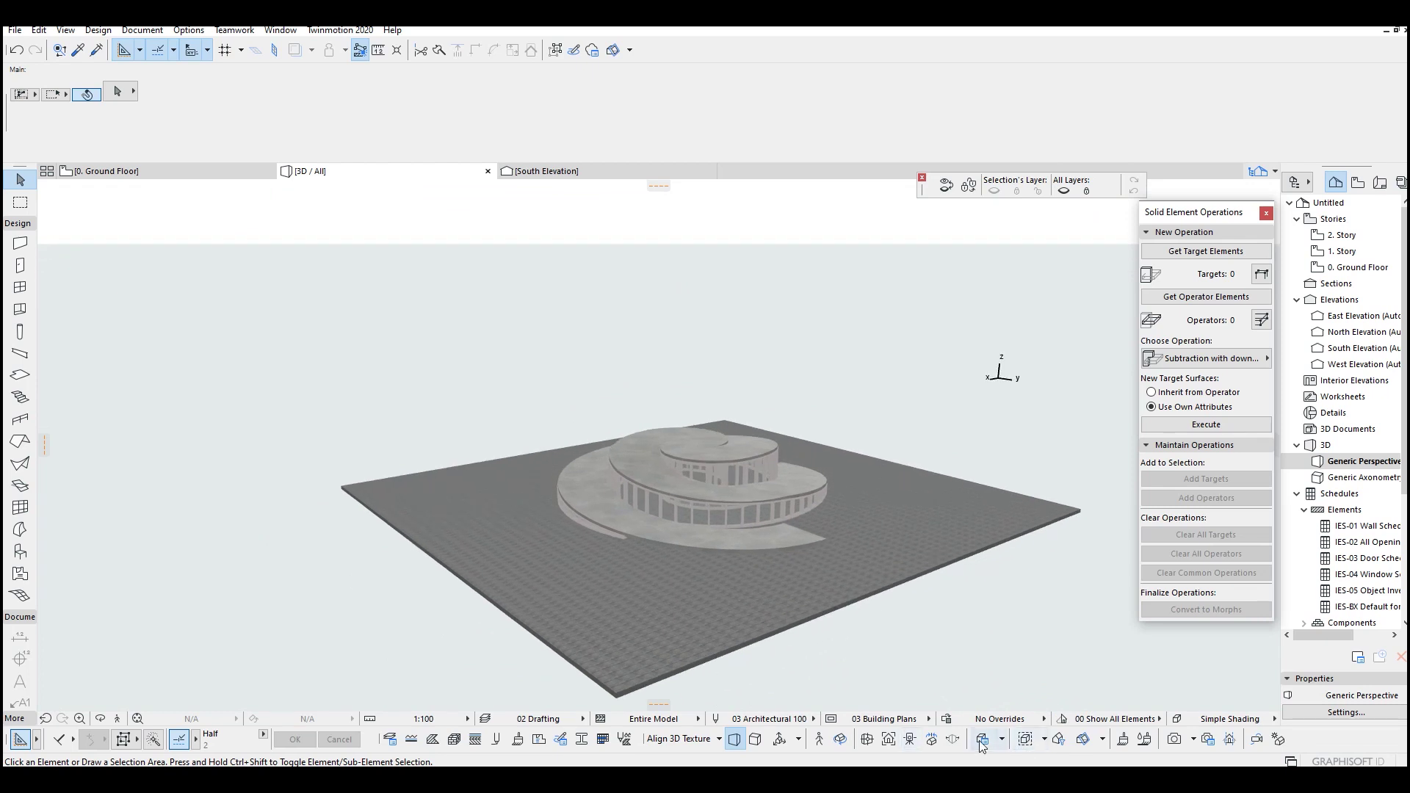
left_click(1002, 739)
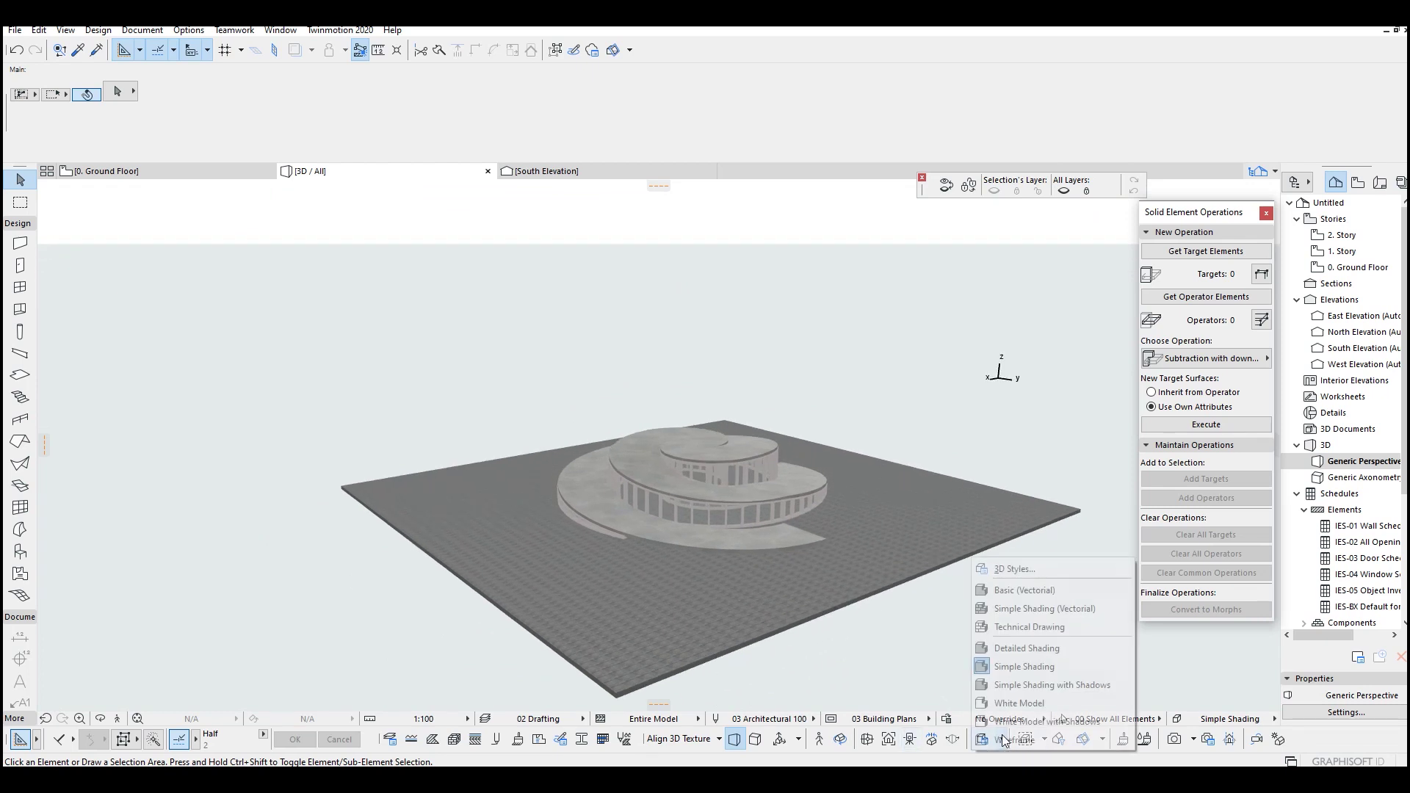
left_click(1025, 703)
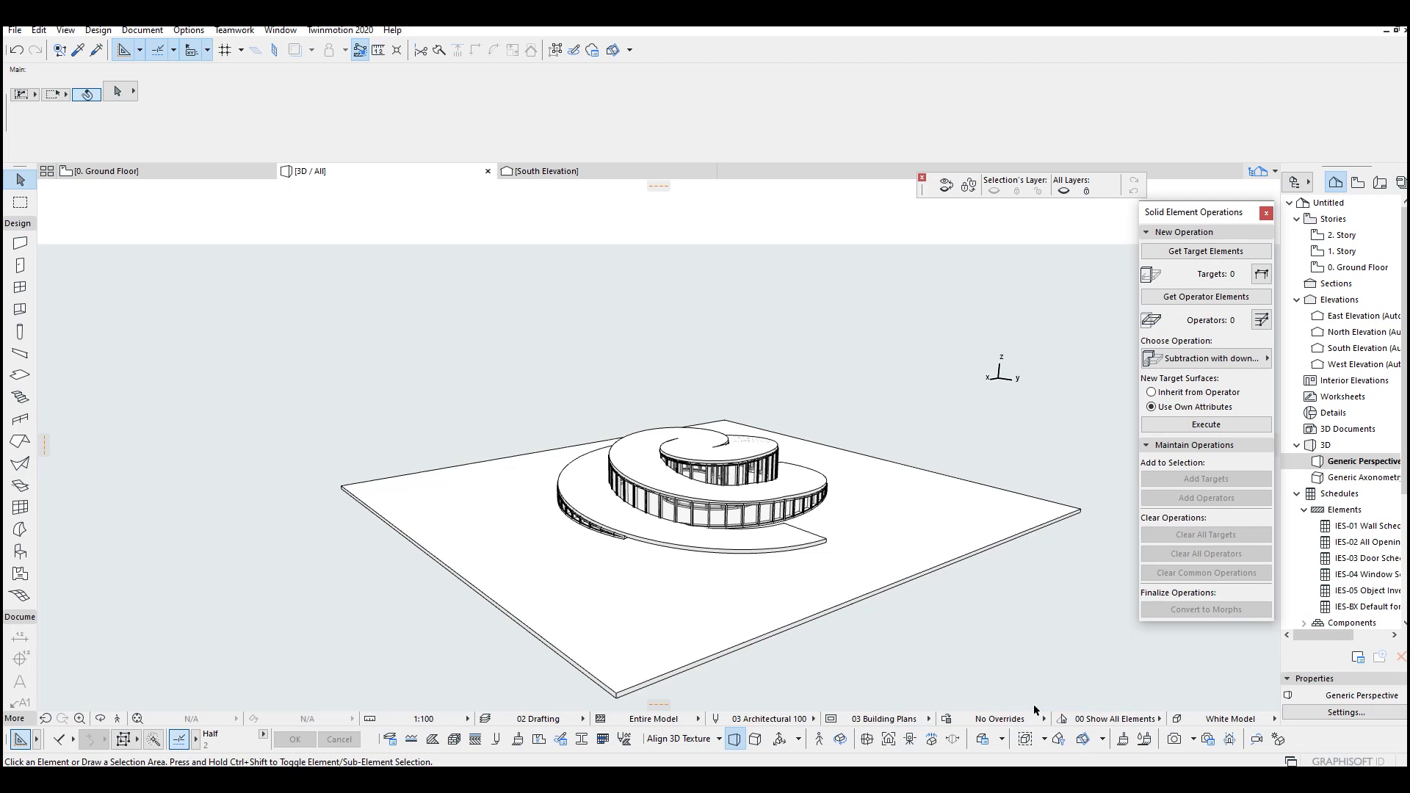
scroll(664, 470, "up", 3)
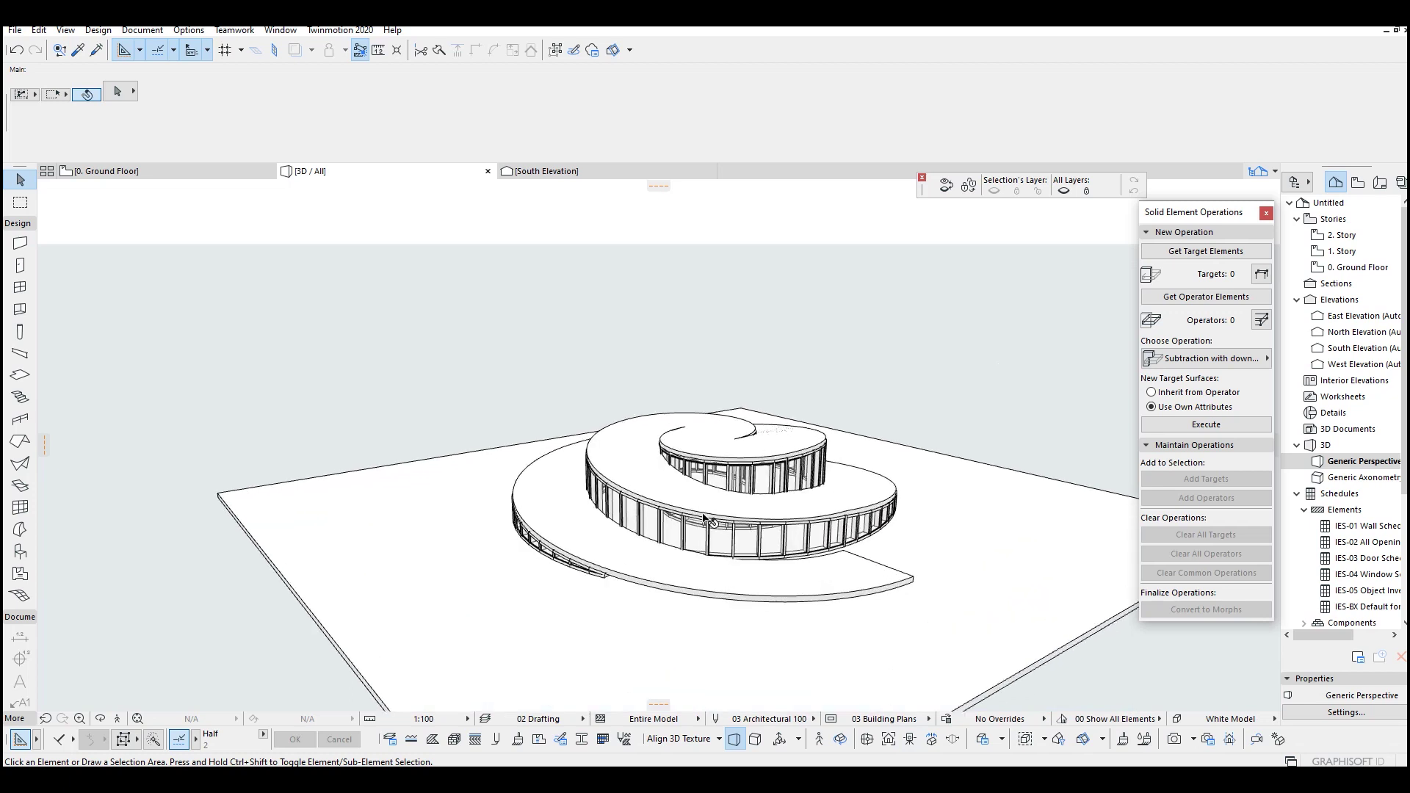
left_click(1175, 740)
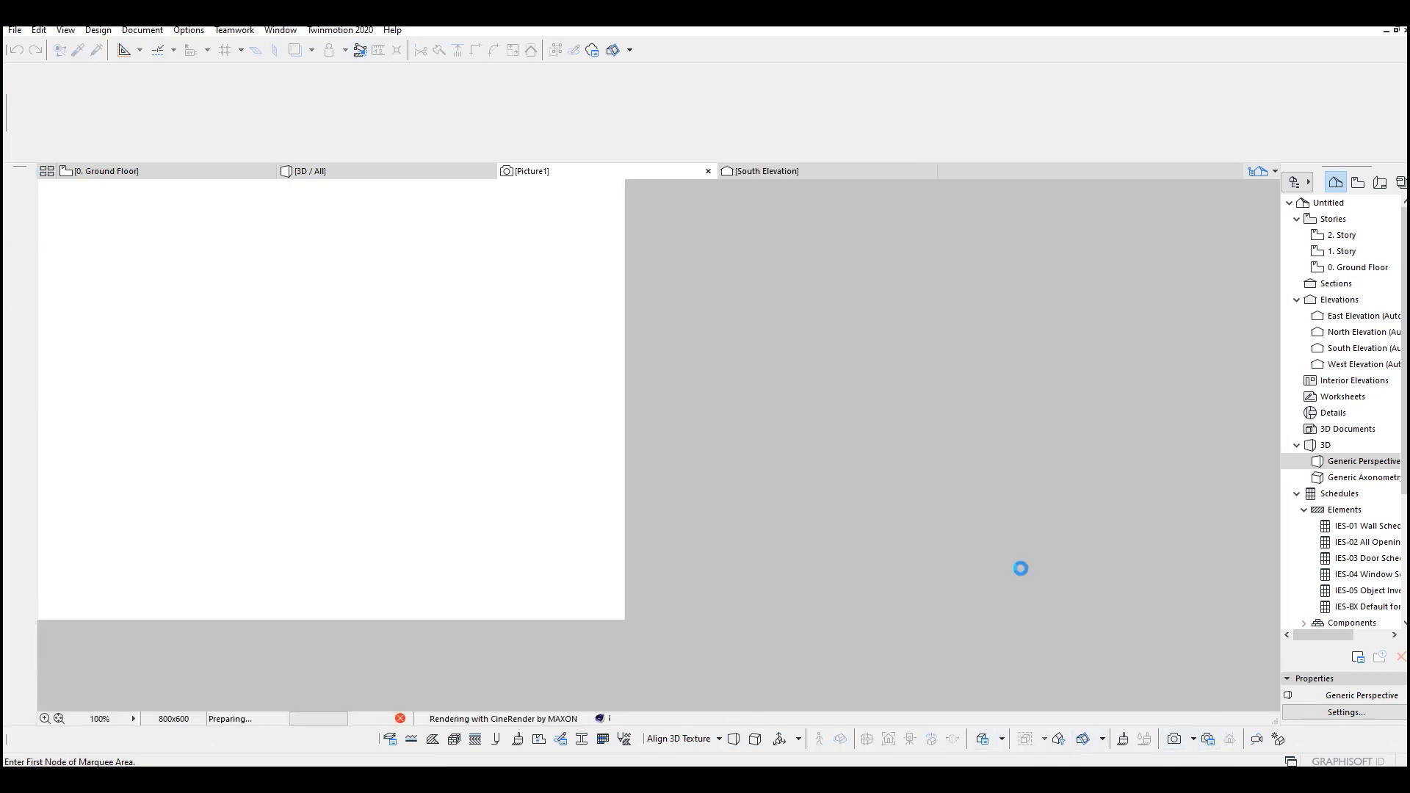